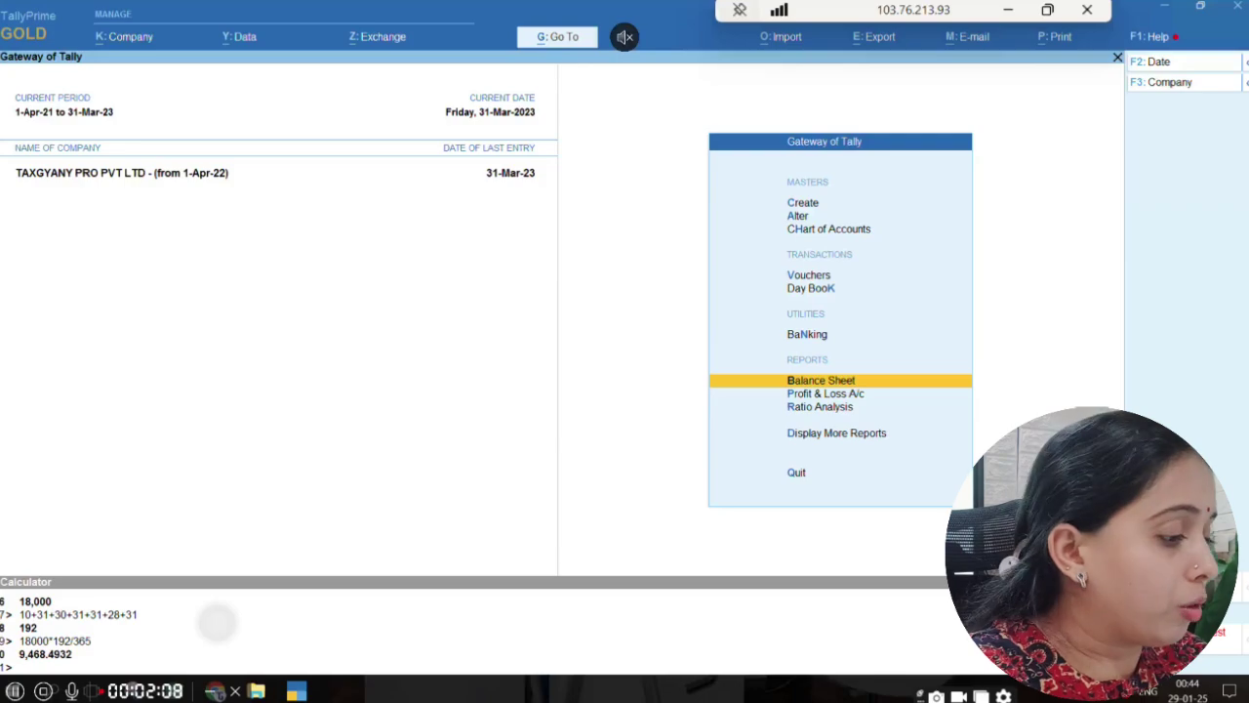
Examine the Laptop - Lenovo ledger's monthly summary under the balance sheet's Fixed Assets, Computers group, and return to the Gateway of Tally.
key(Return)
key(Right)
key(Return)
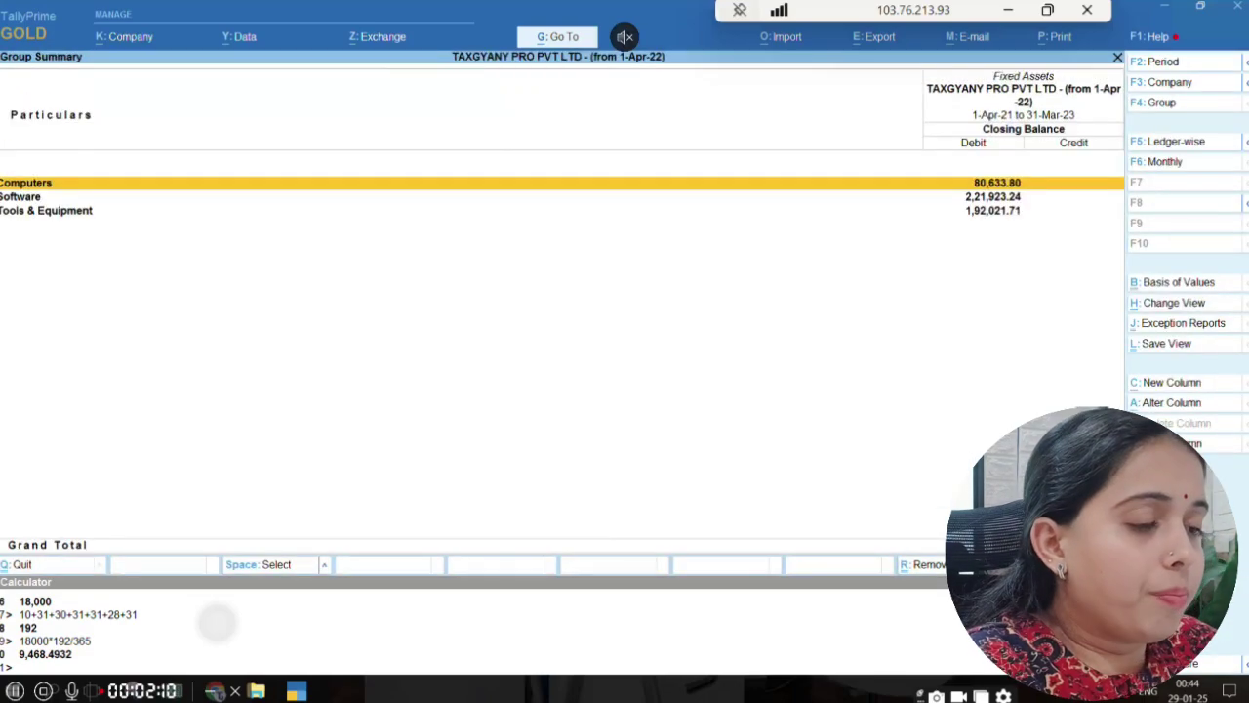
key(Down)
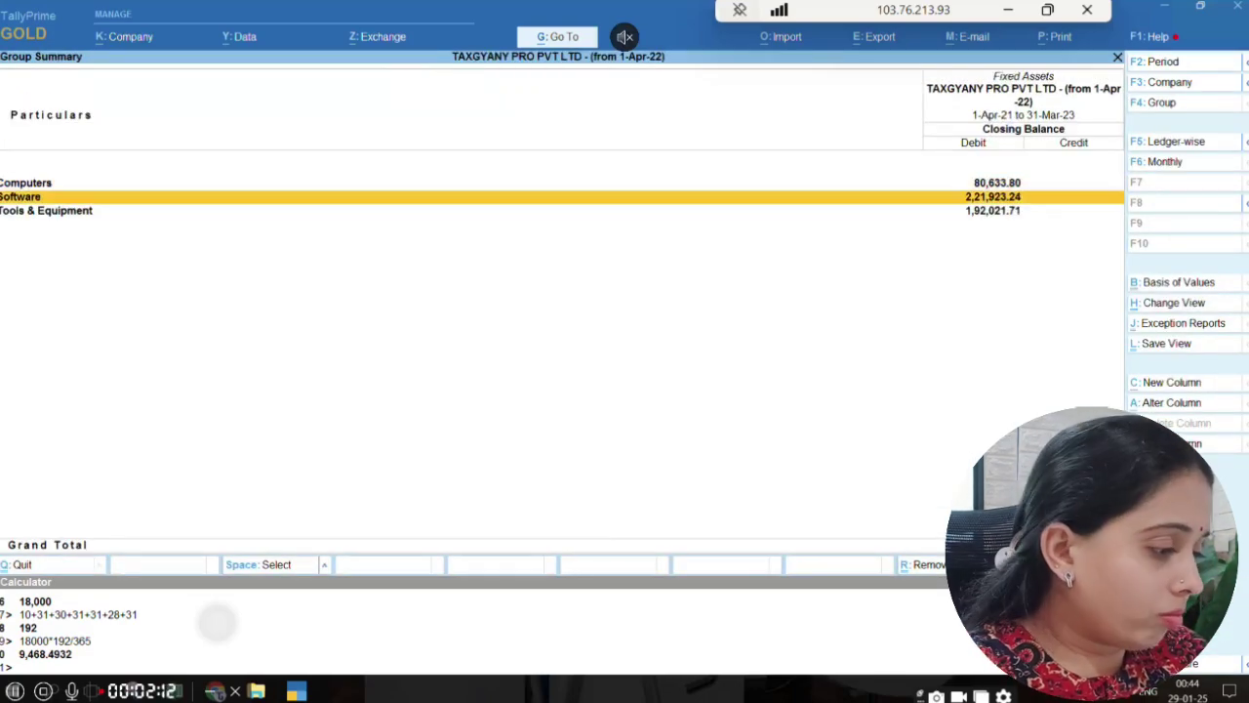
key(Up)
key(Return)
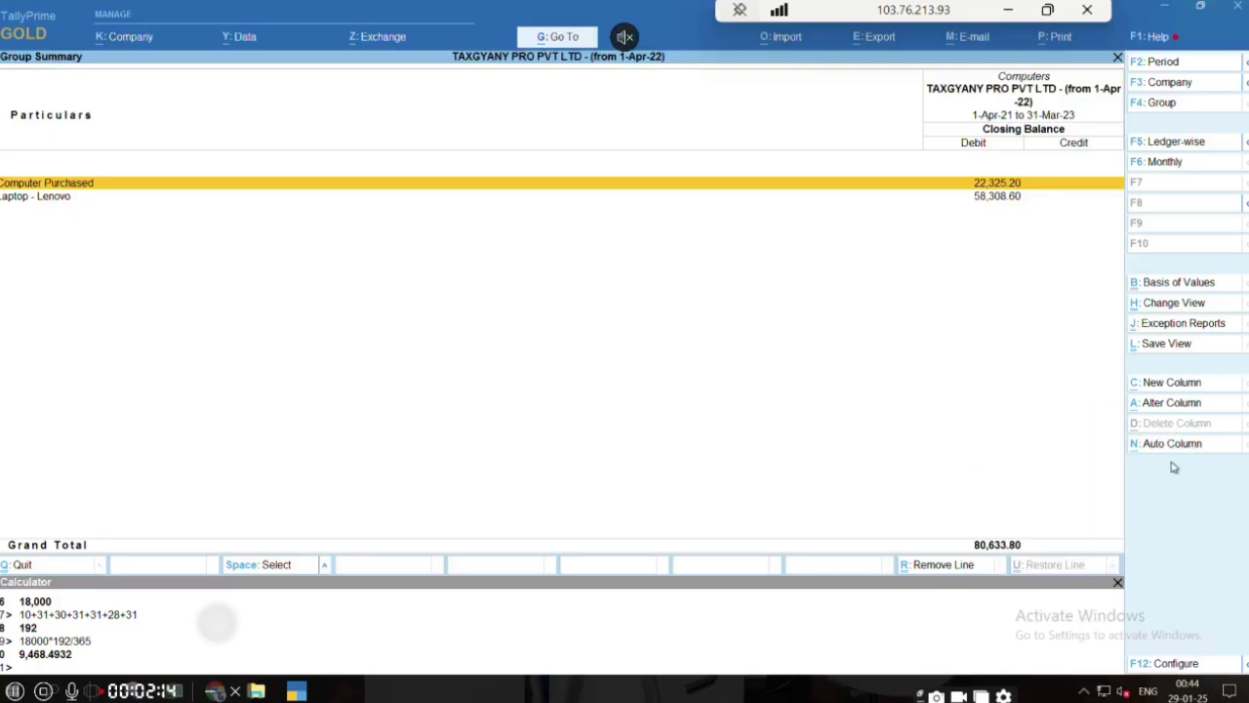
key(Down)
key(Return)
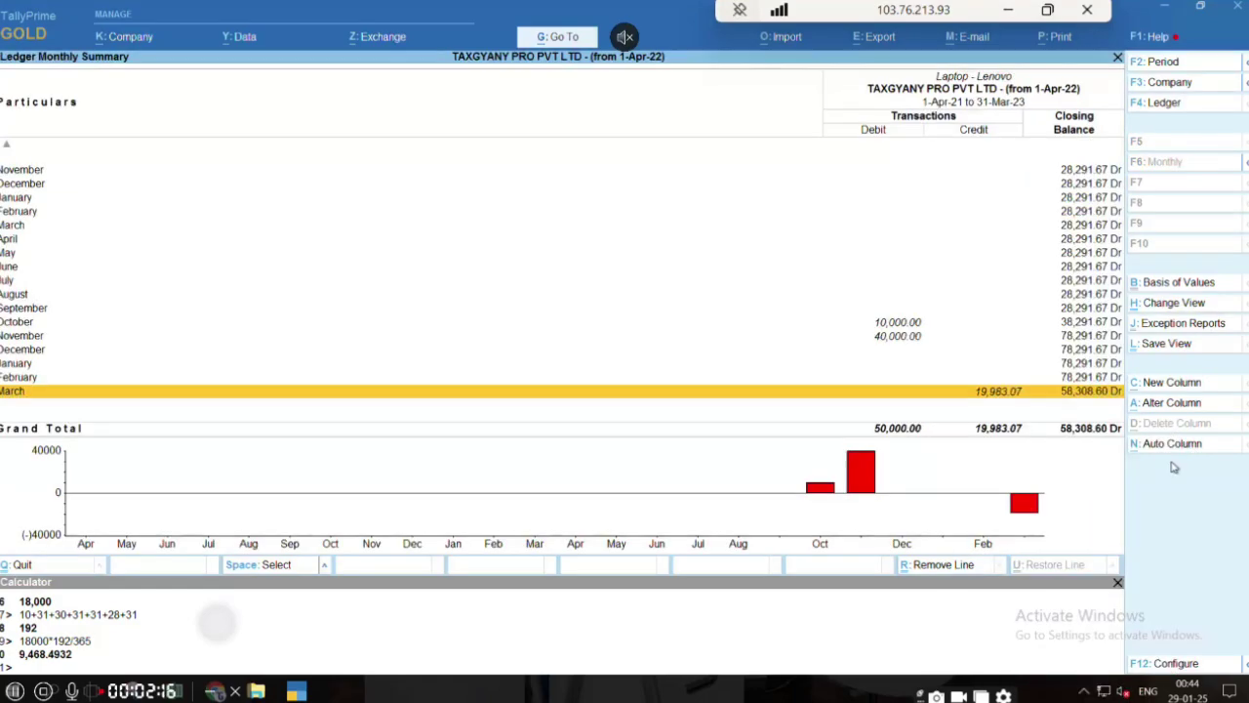
key(Escape)
key(Escape)
key(Escape)
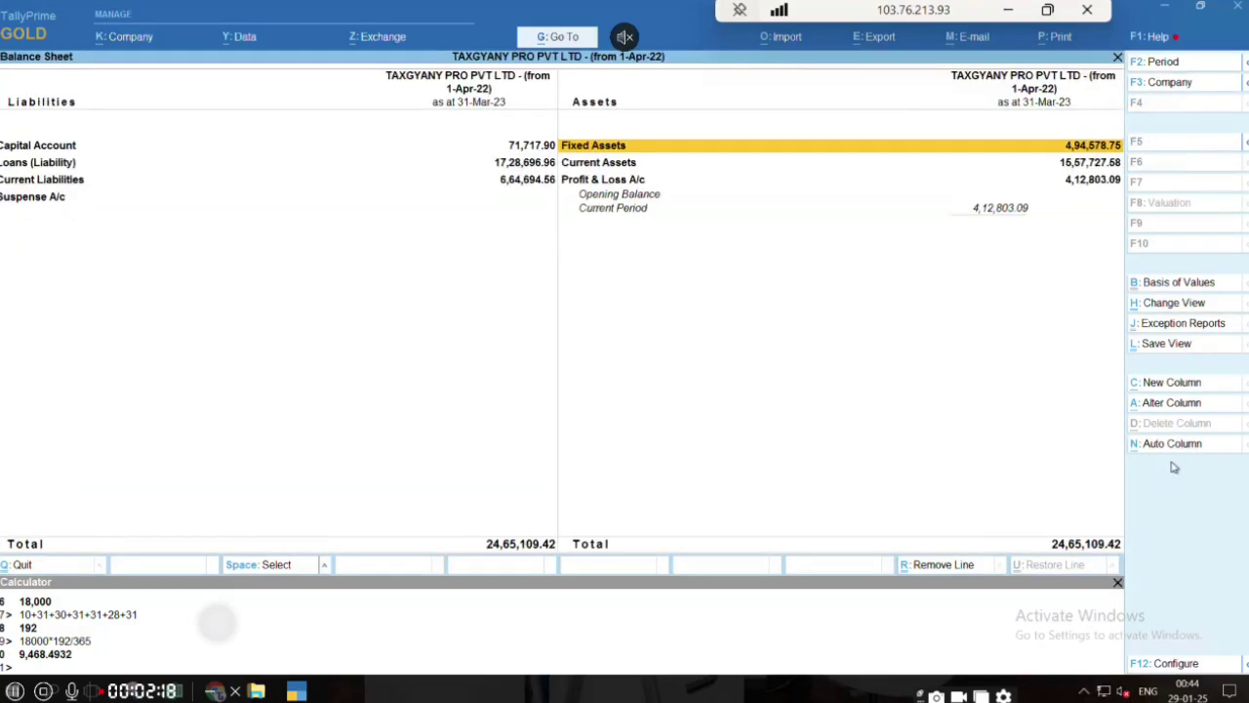
key(Escape)
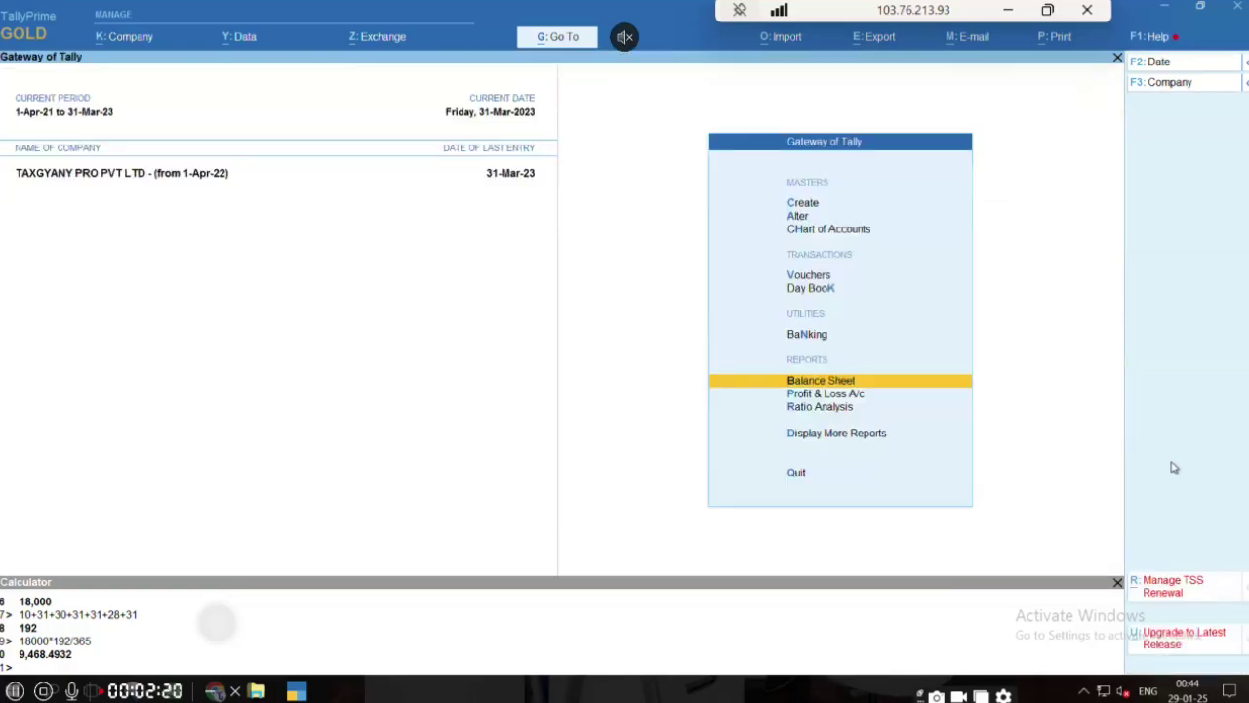
Set the company's current period to 1-Apr-22 to 31-Mar-23.
key(alt+F2)
text(A2)
key(Return)
key(Return)
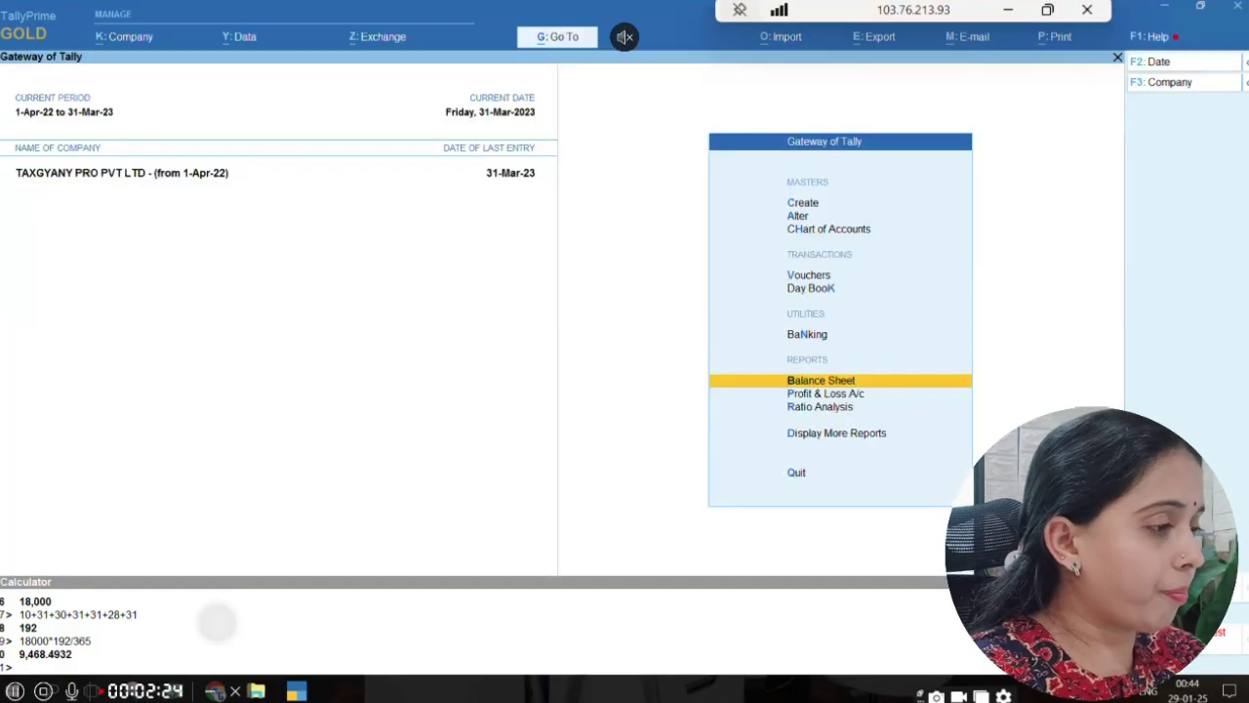
key(Return)
key(Escape)
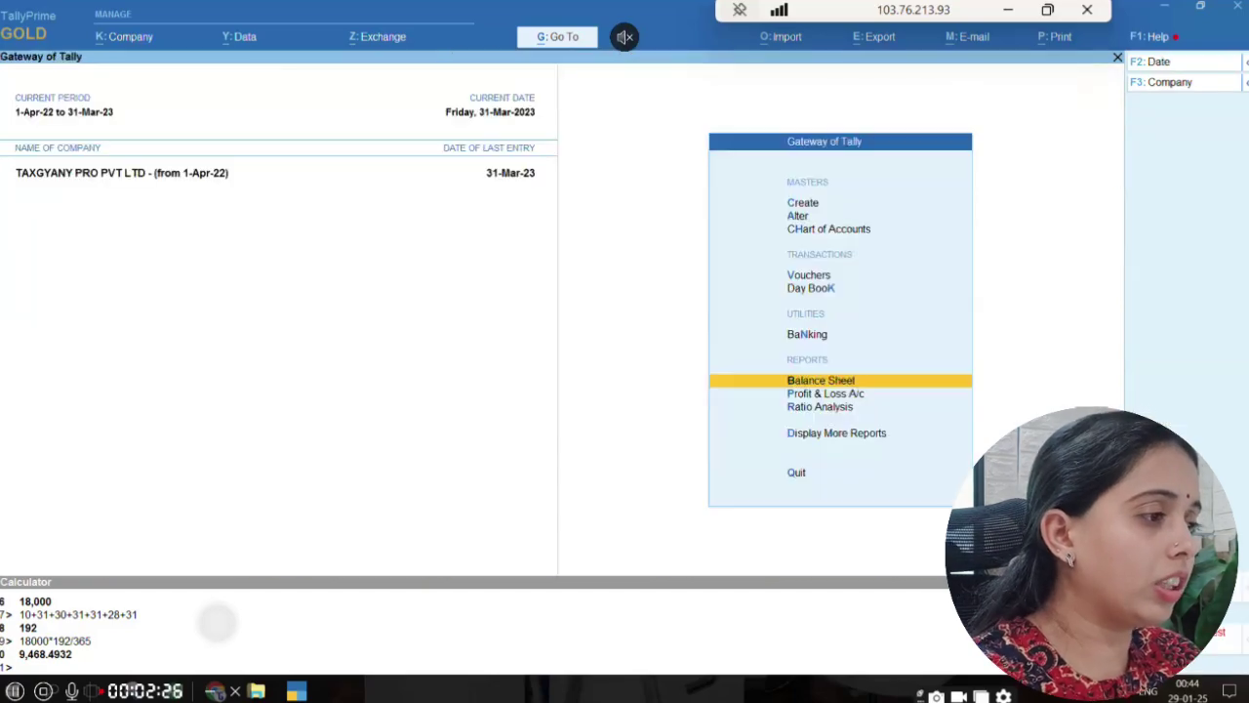
Start a new accounting voucher of type Journal.
key(Down)
key(Up)
key(Up)
key(Up)
key(Up)
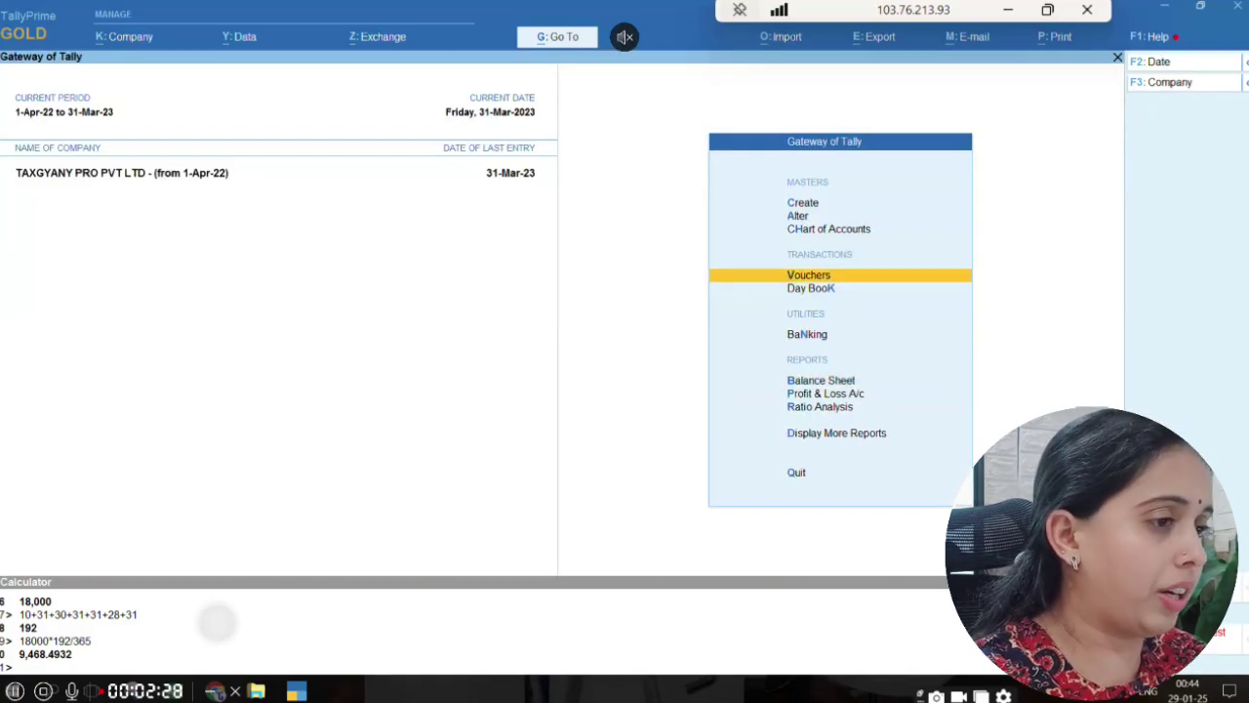
key(Return)
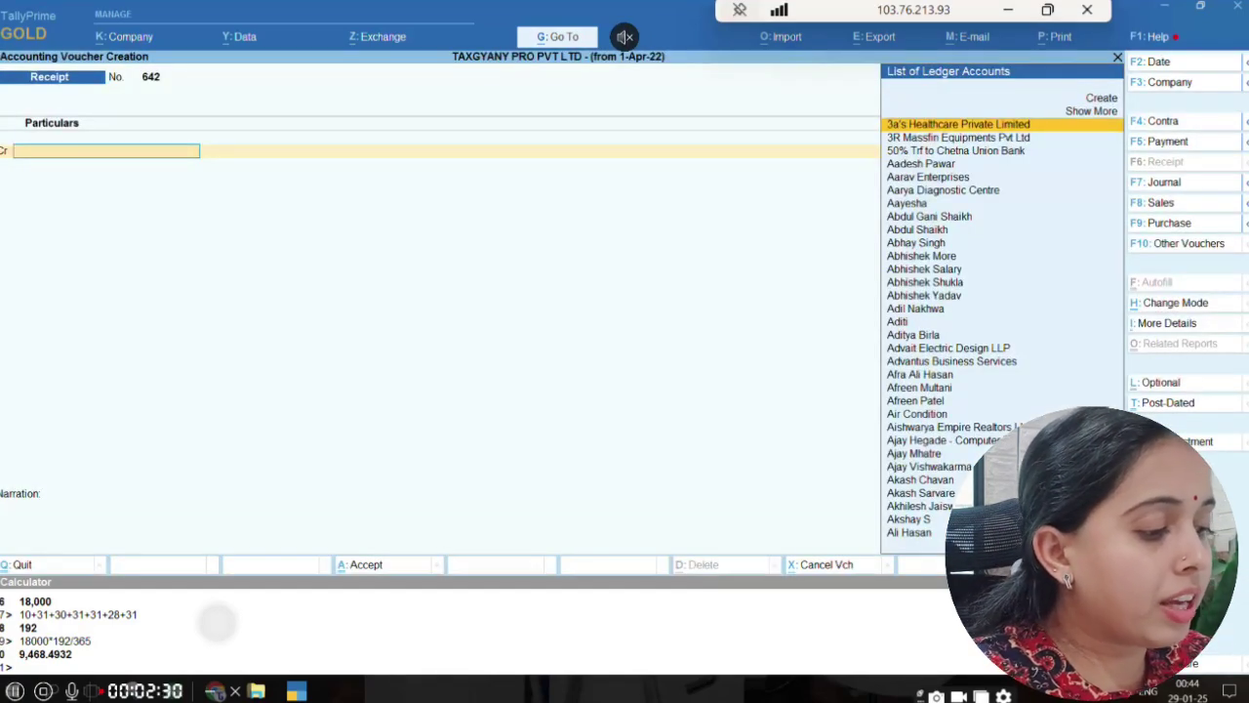
key(F7)
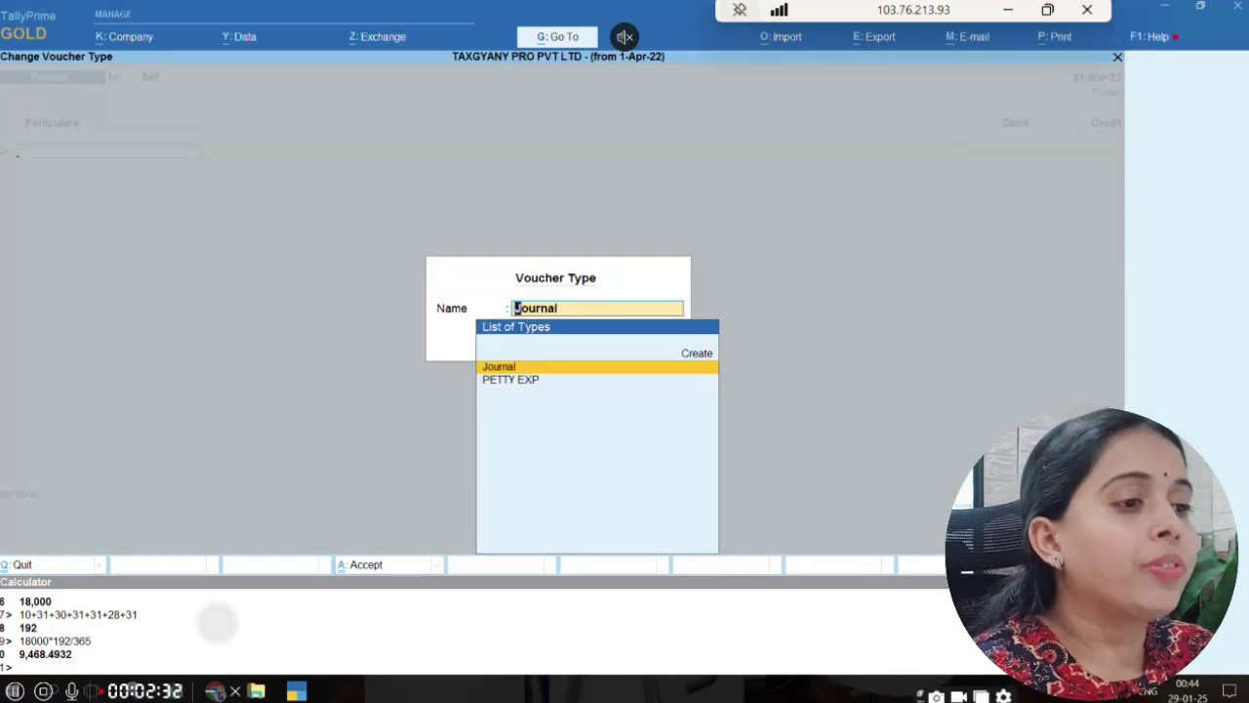
key(Return)
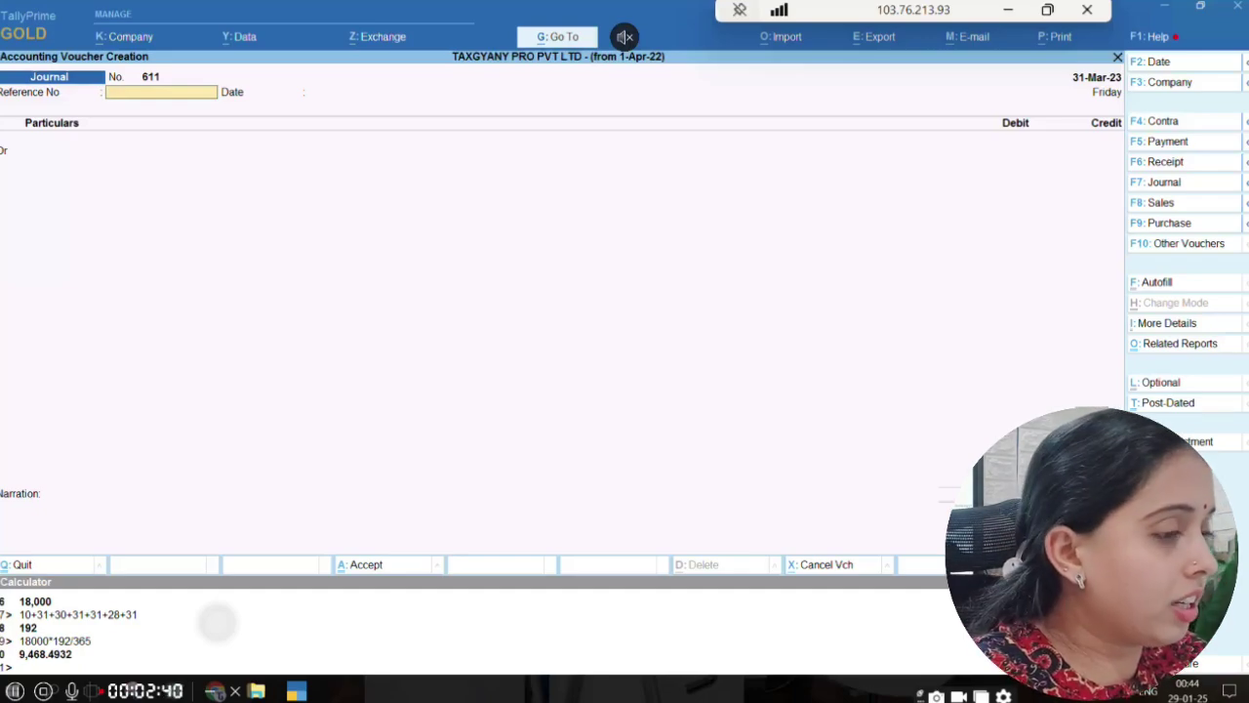
Leave the journal's reference number blank and set its reference date to 1-Apr-22.
key(Return)
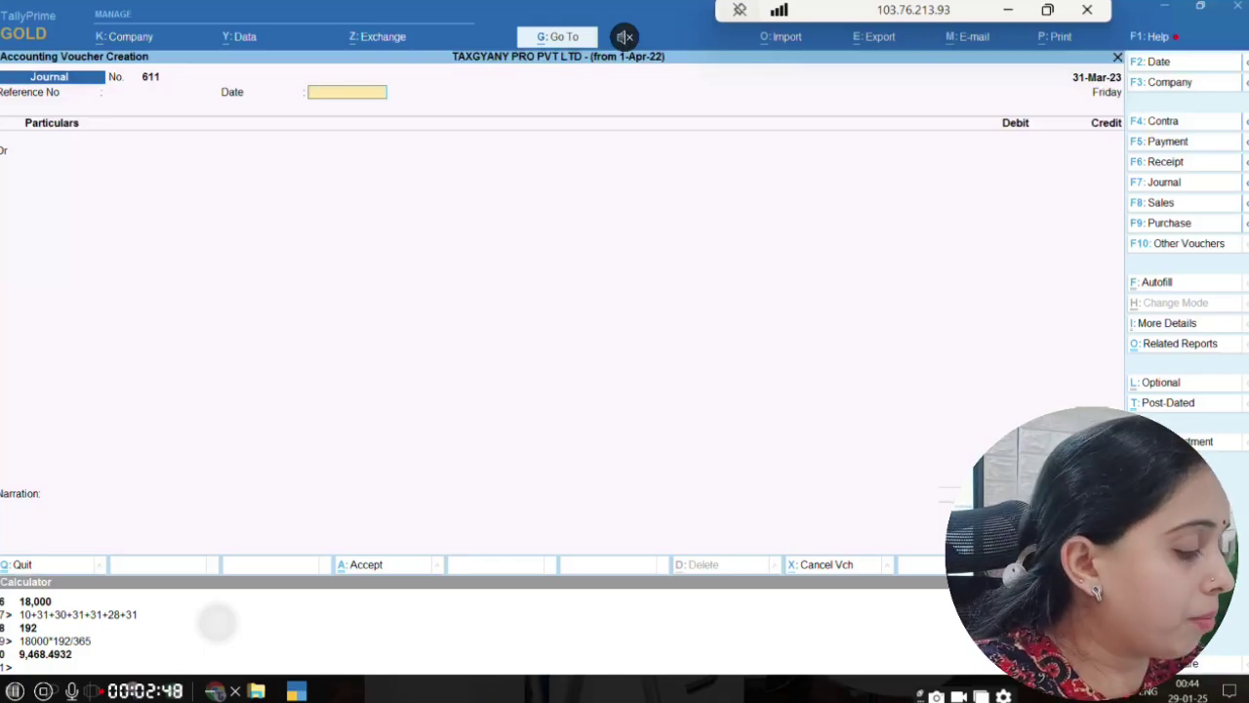
text(.4.22)
key(Return)
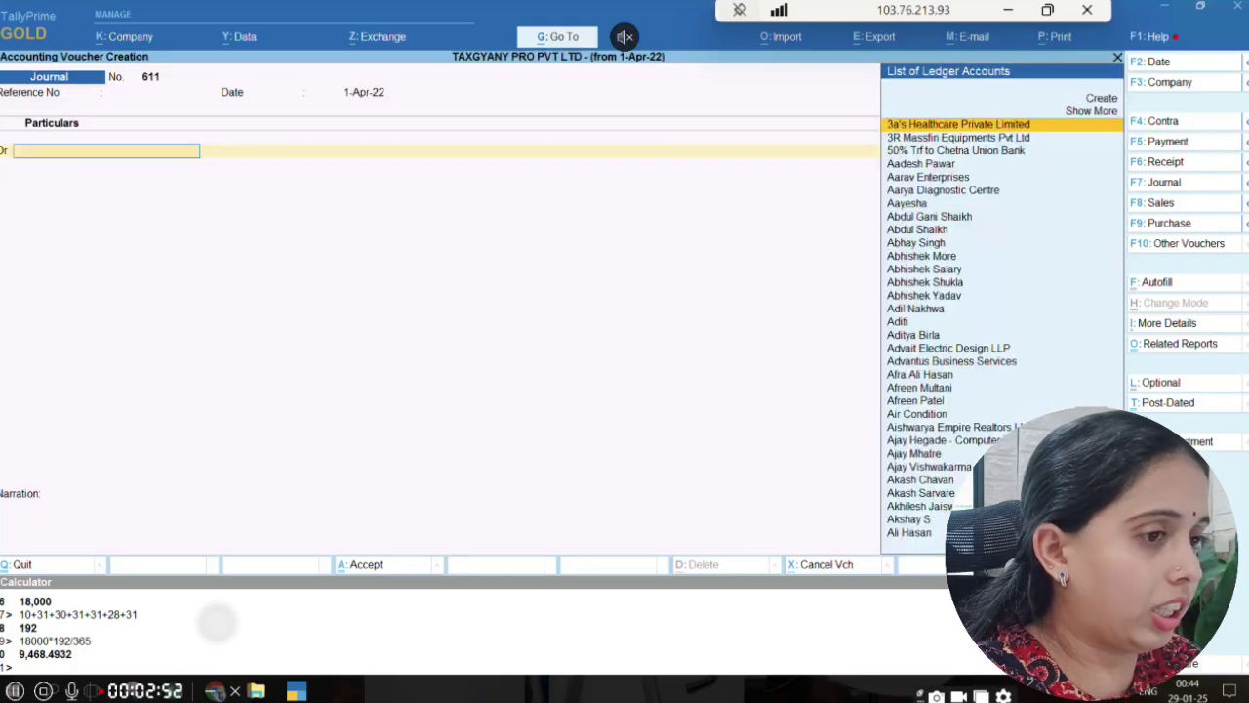
Create a ledger named ASSET PURCHASED under Fixed Assets as the journal's debit account.
key(alt+c)
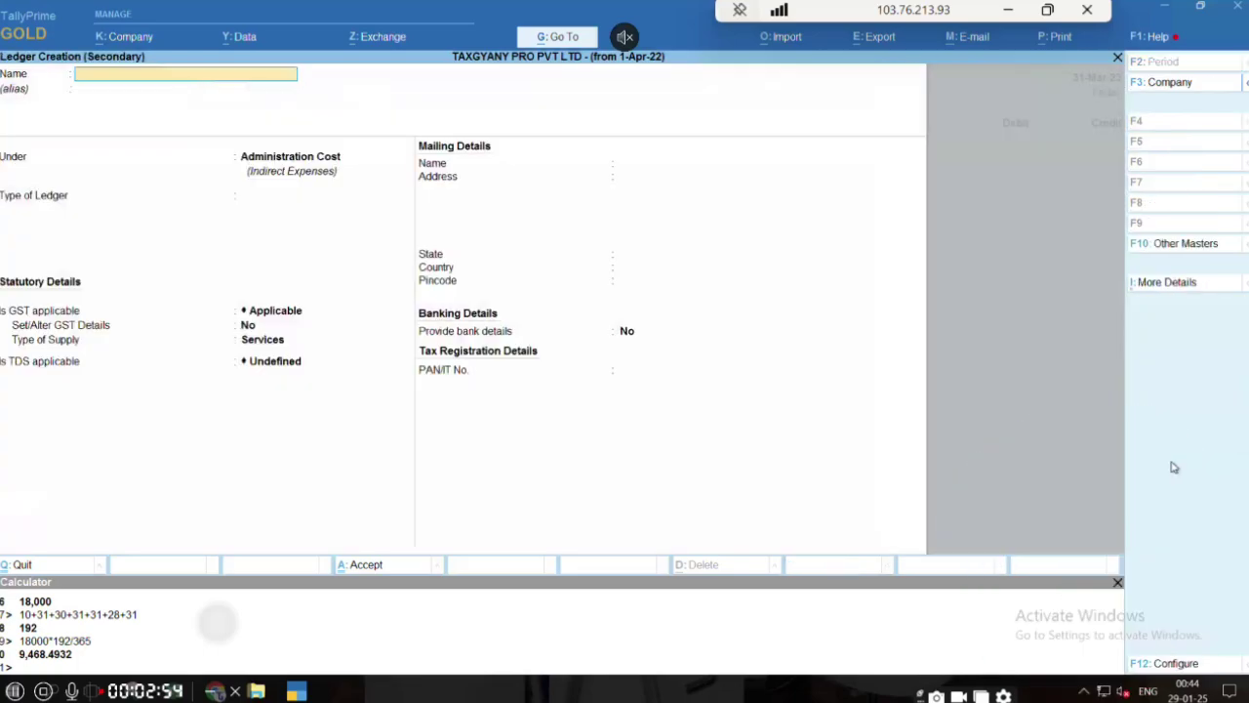
text(ASSET PURCHASED)
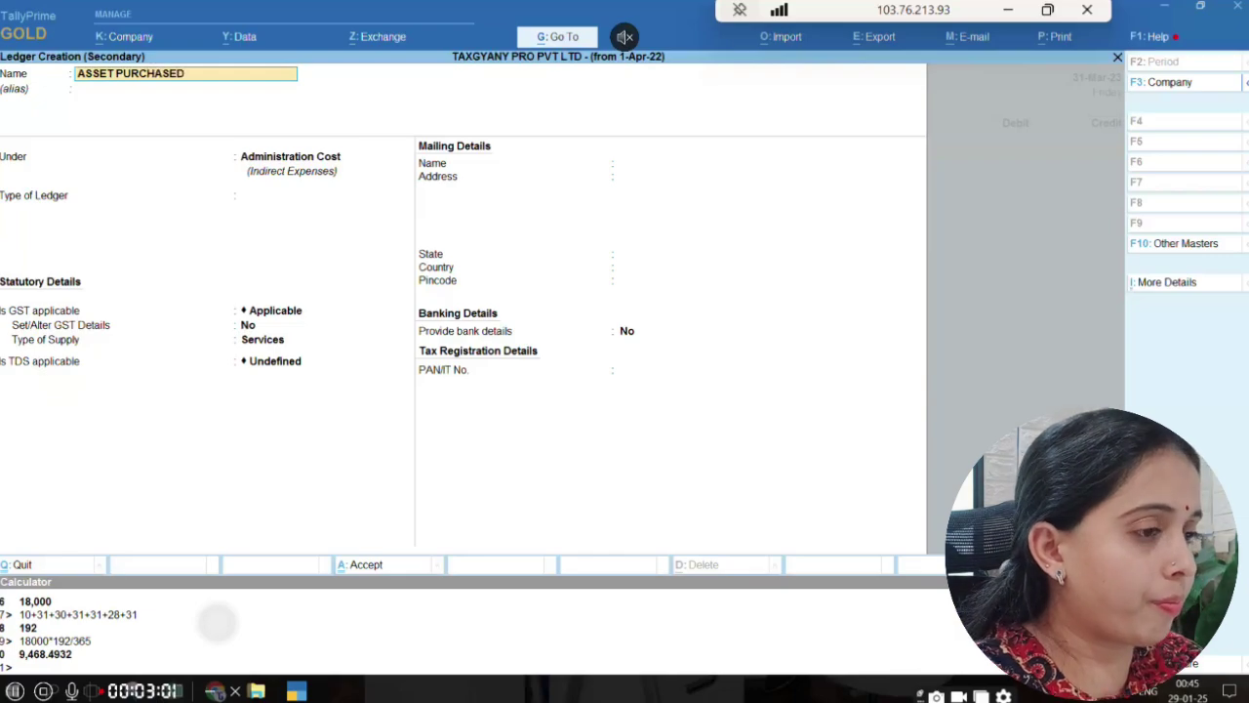
key(Return)
key(Return)
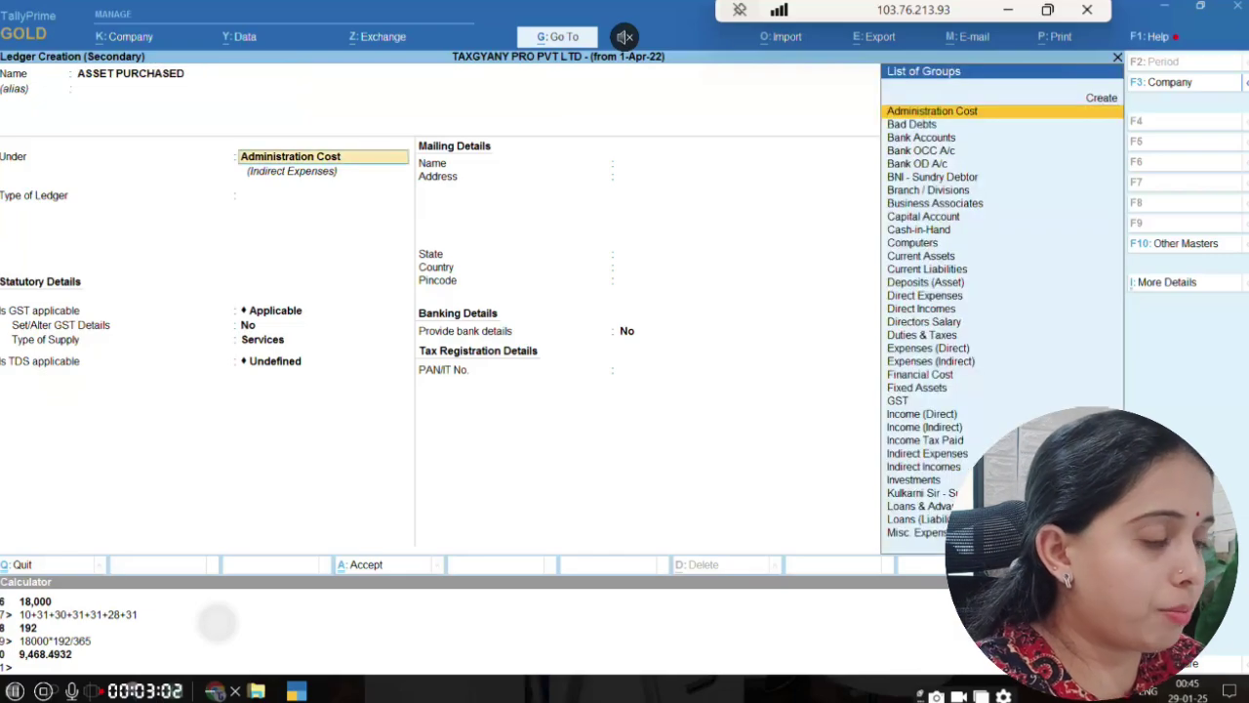
text(FiXE)
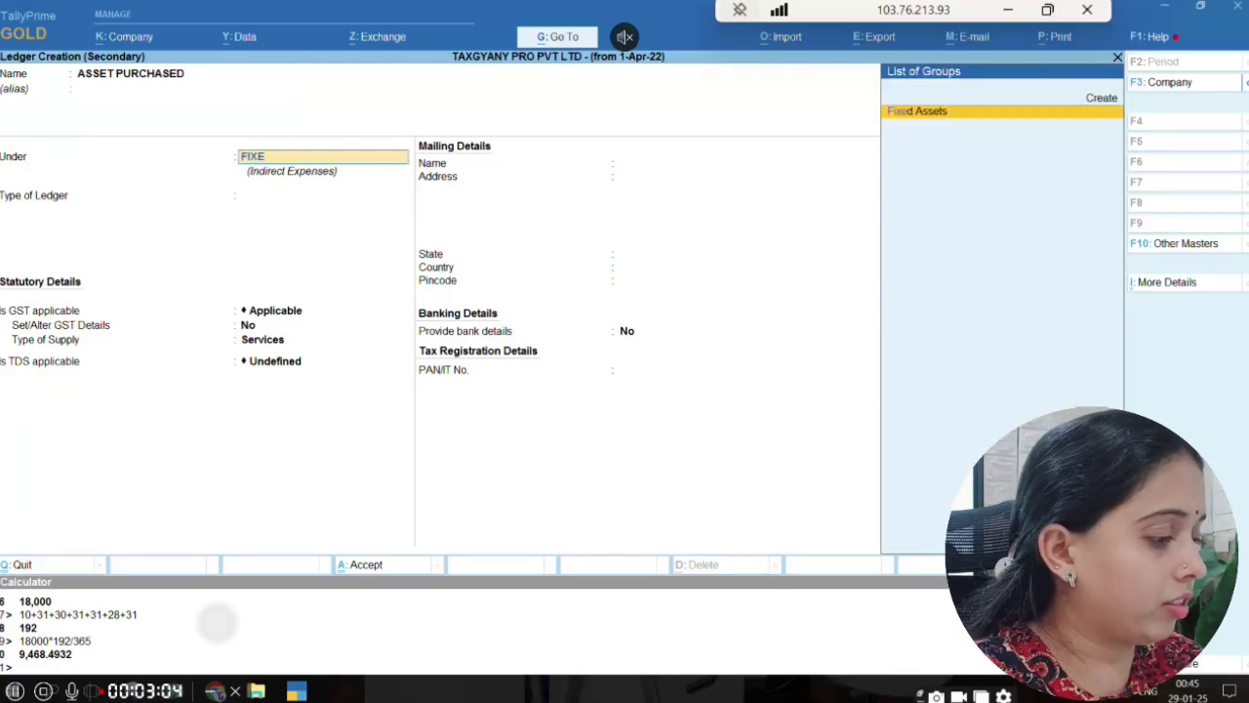
key(Return)
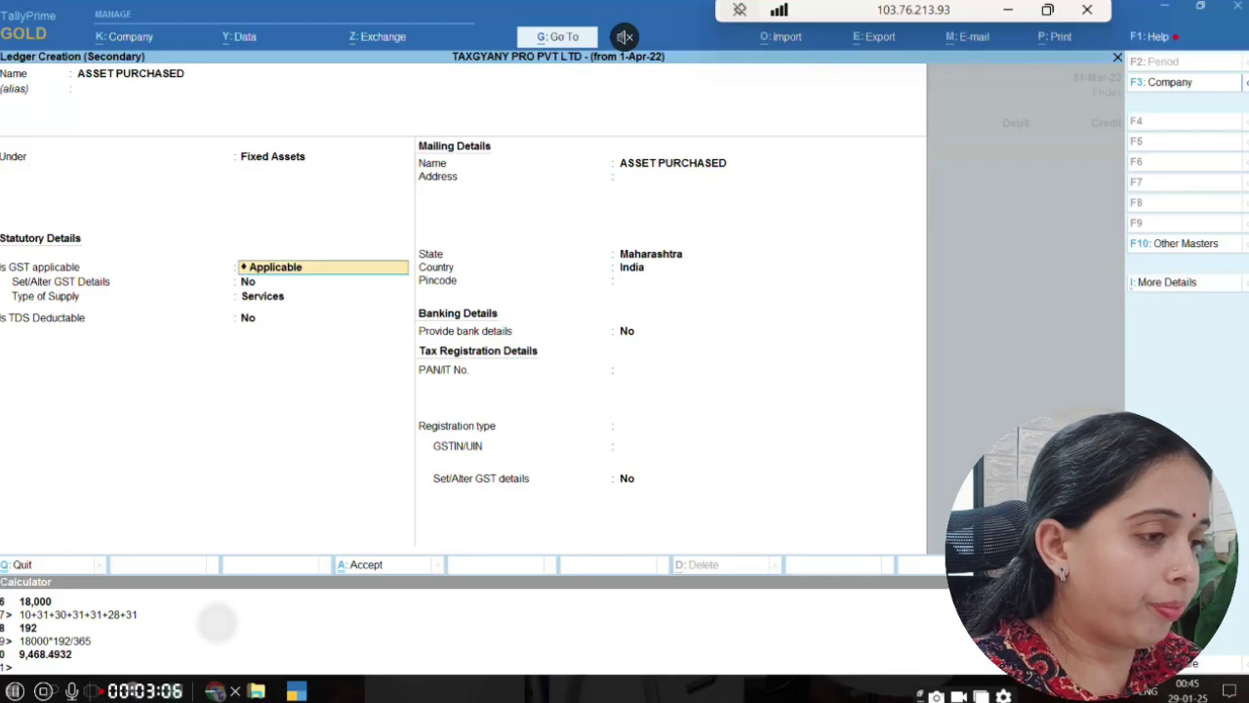
key(Return)
key(y)
key(Return)
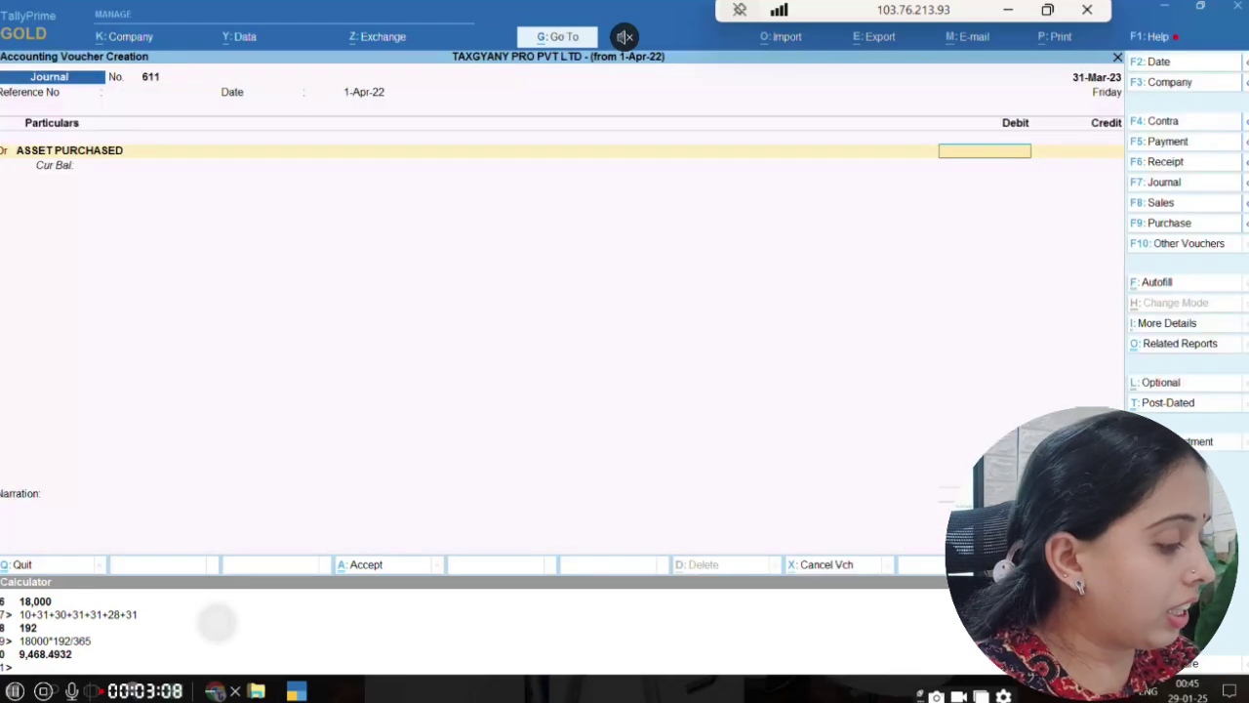
Enter a debit amount of 10,00,000 for ASSET PURCHASED.
text(10,00,)
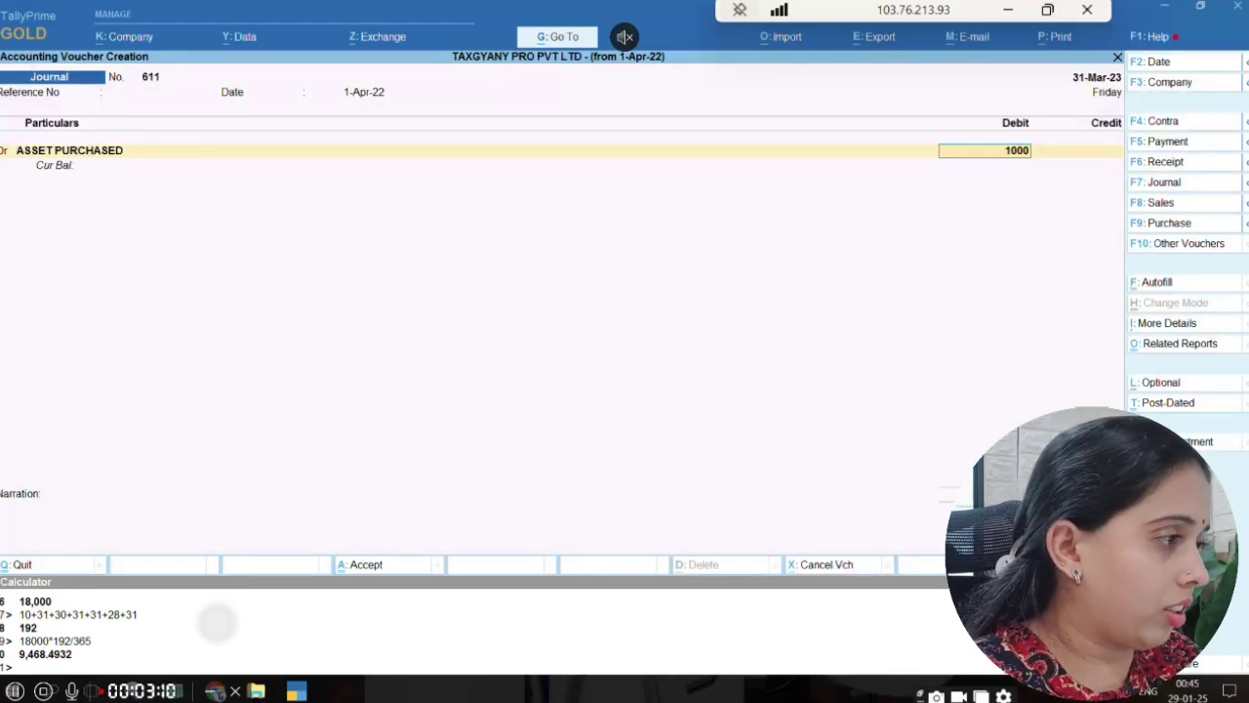
text(000)
key(Return)
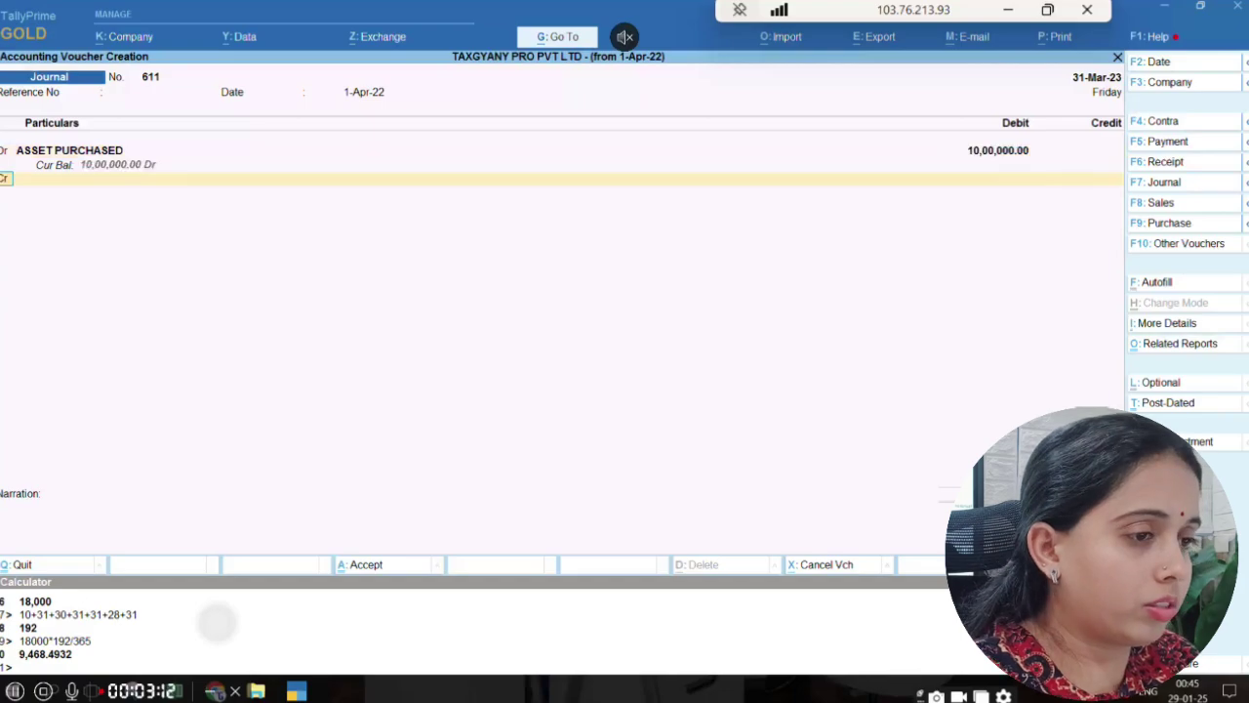
text(BANK)
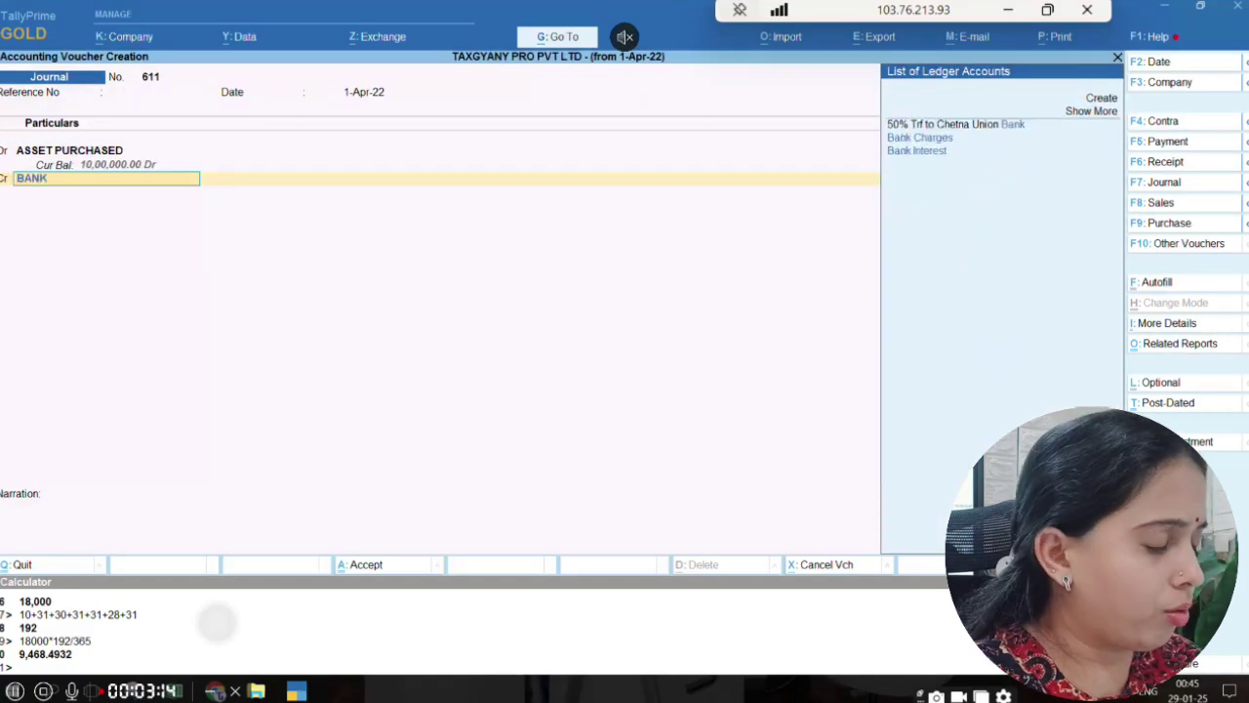
key(BackSpace)
key(BackSpace)
key(BackSpace)
key(BackSpace)
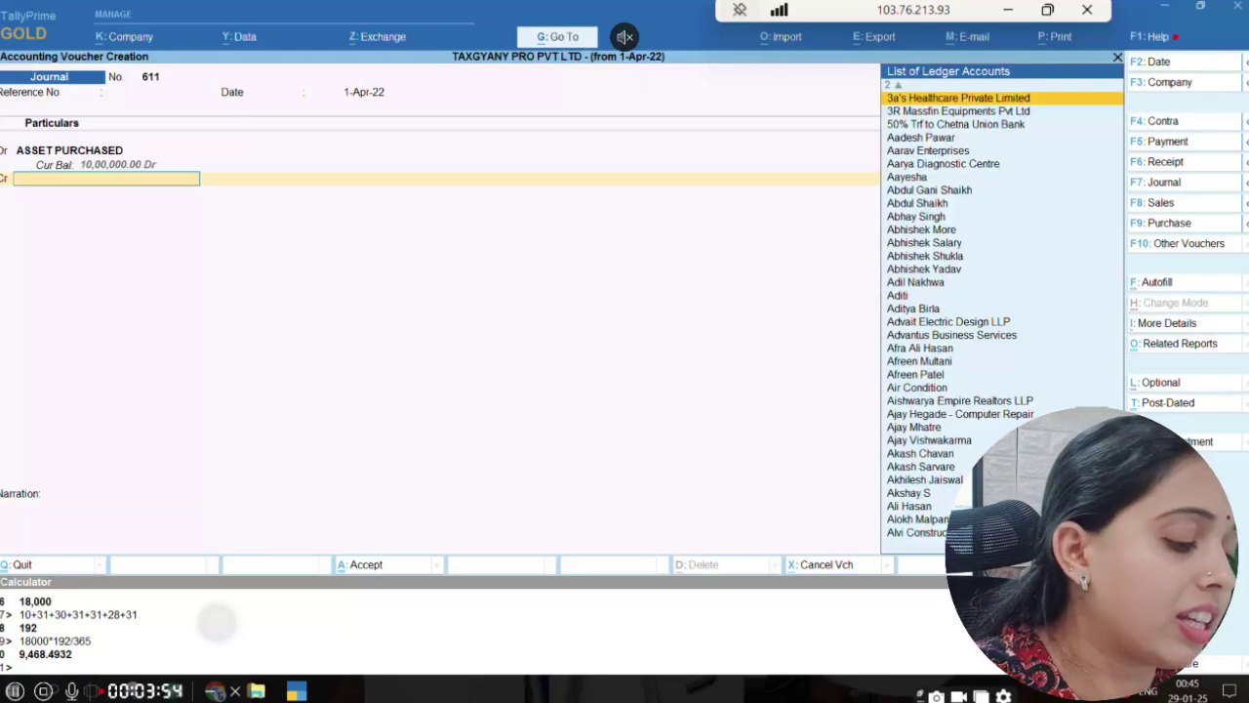
Create a ledger named ASSET CREDITORS under Sundry Creditors and credit it with 10,00,000 in the journal.
key(alt+c)
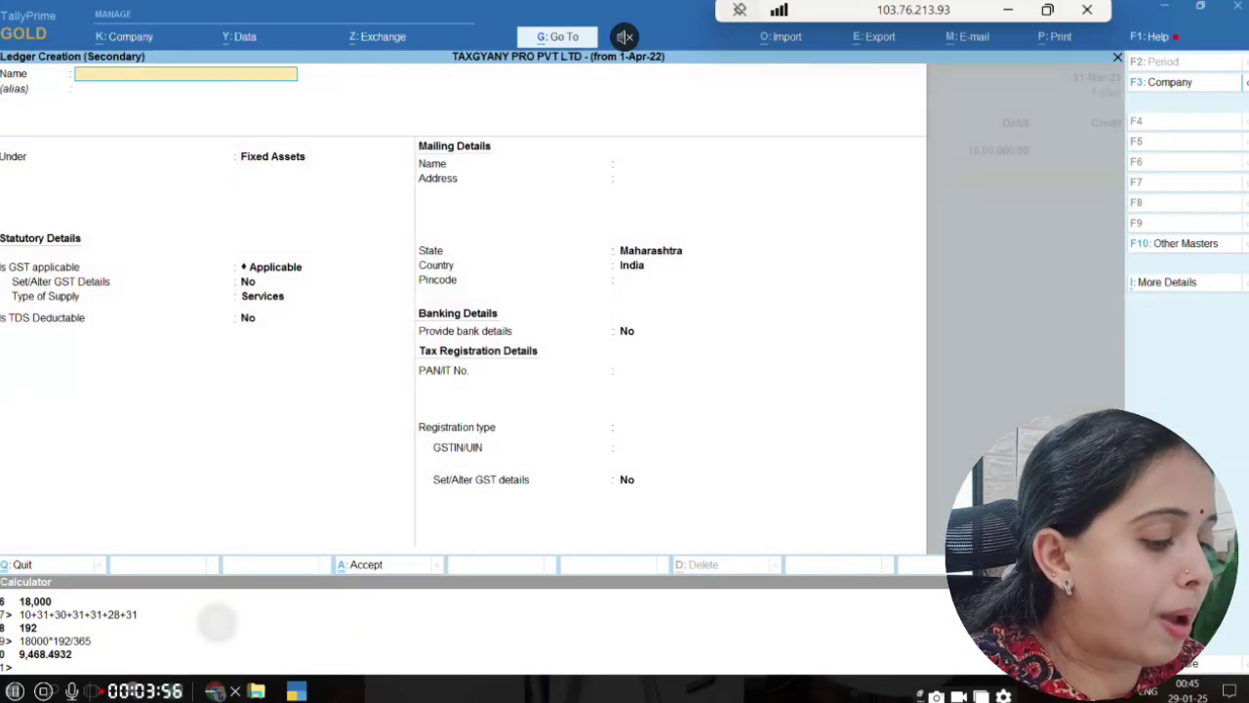
text(A)
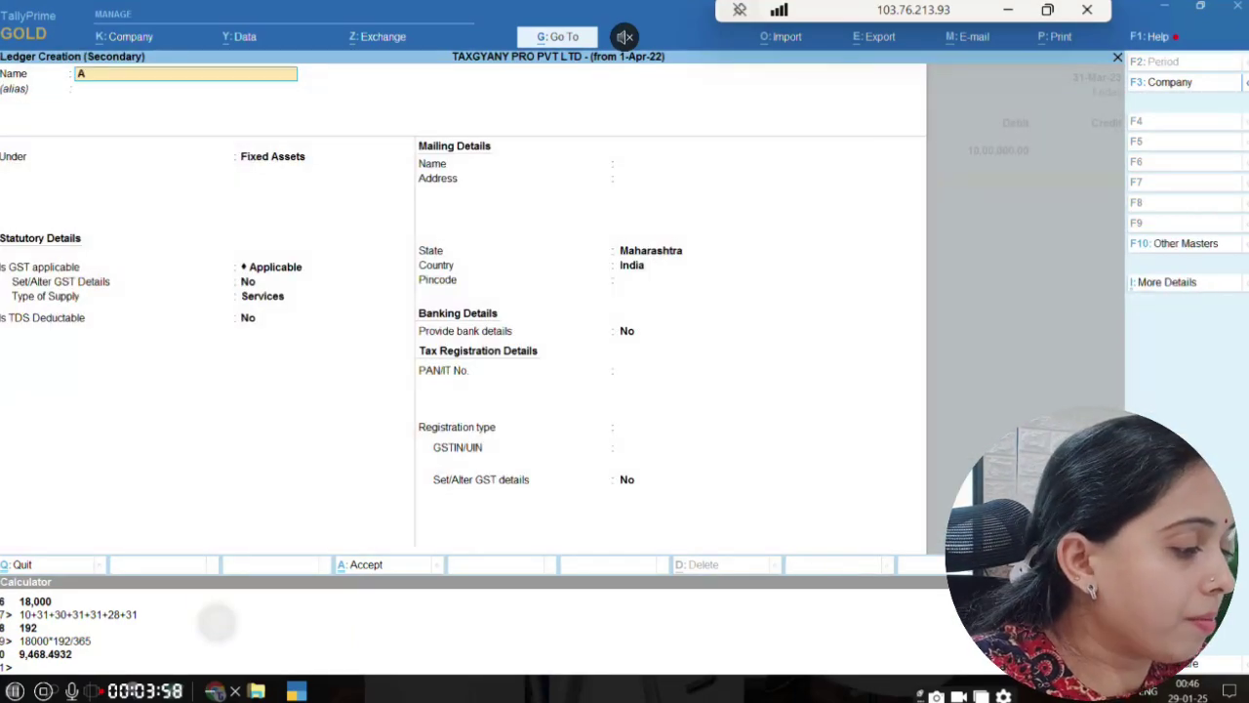
text(SSET)
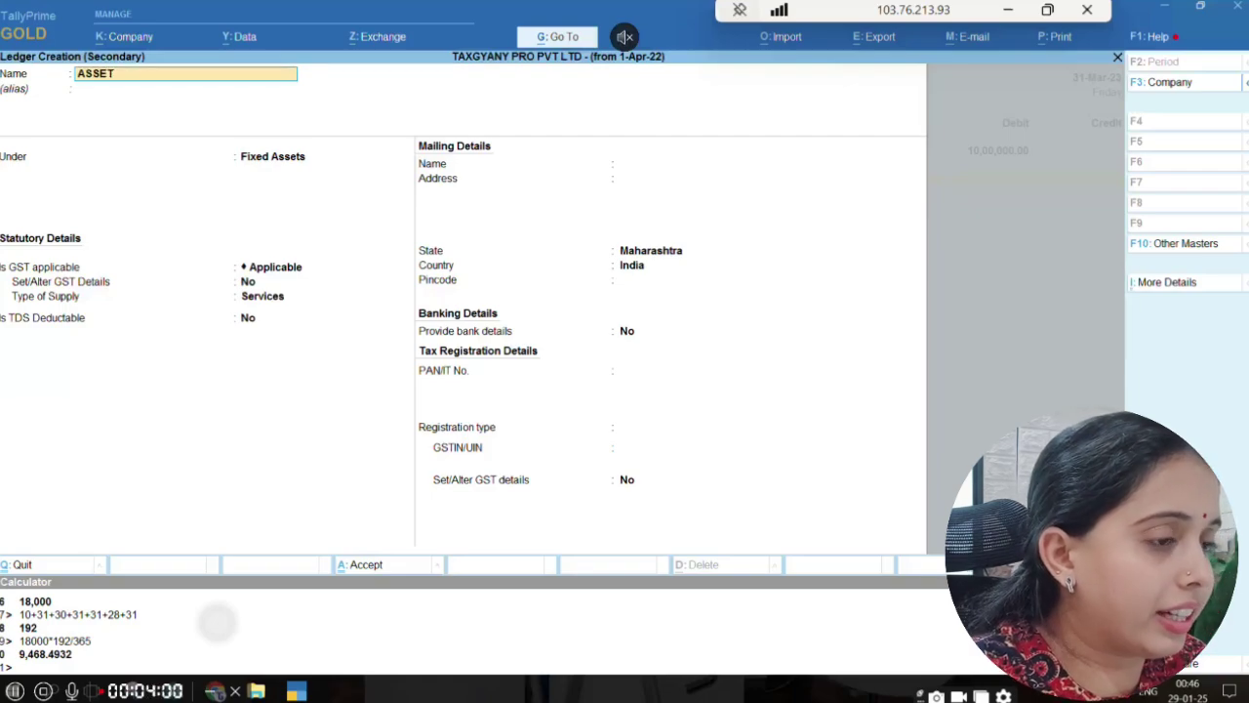
text( CREDIT)
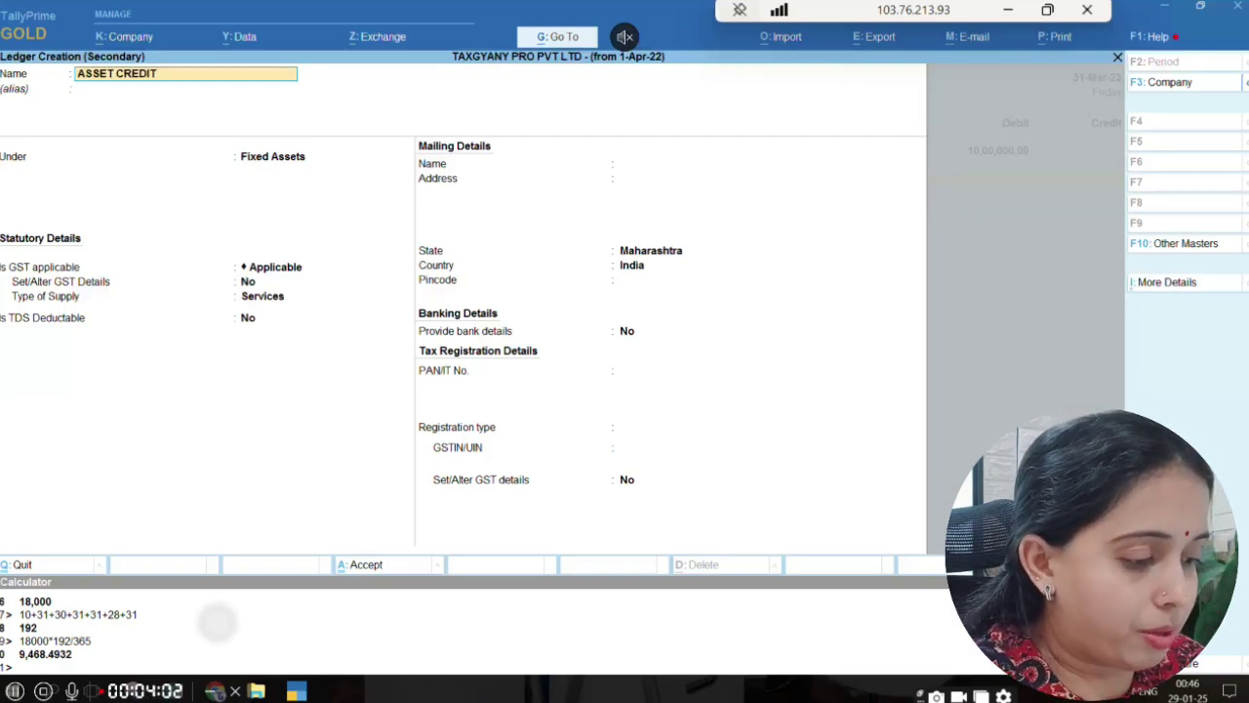
text(ORS)
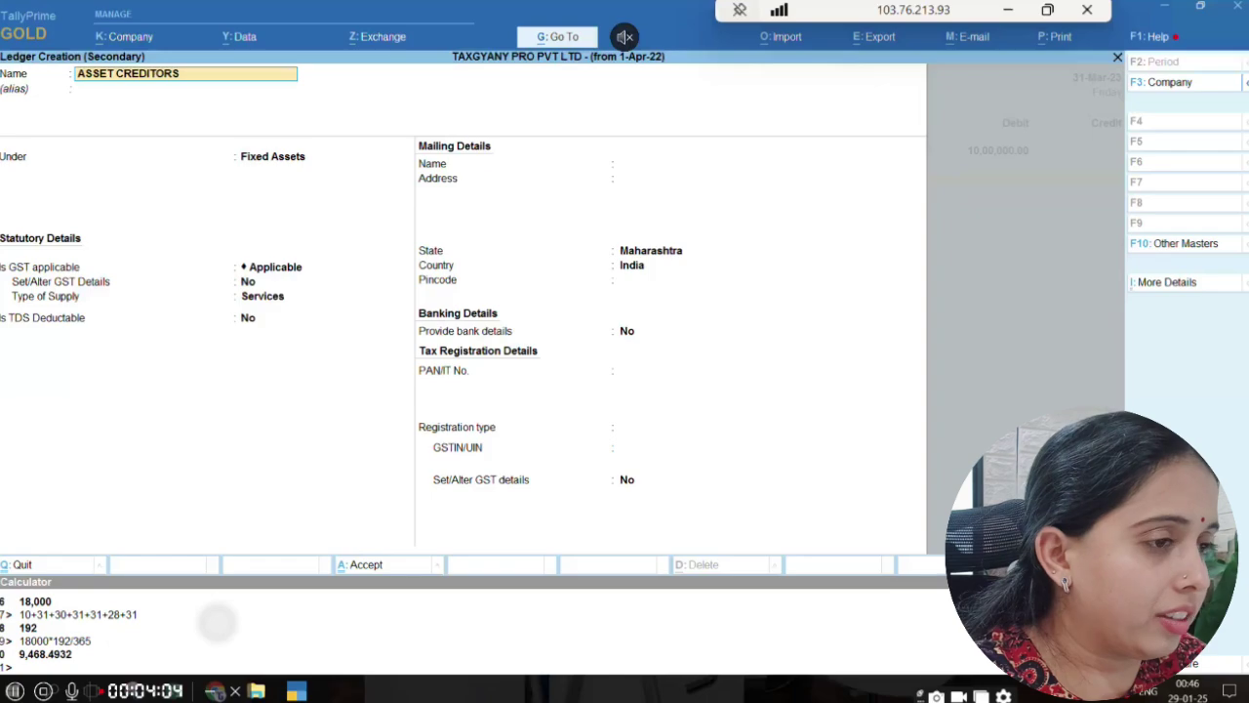
key(Return)
key(Return)
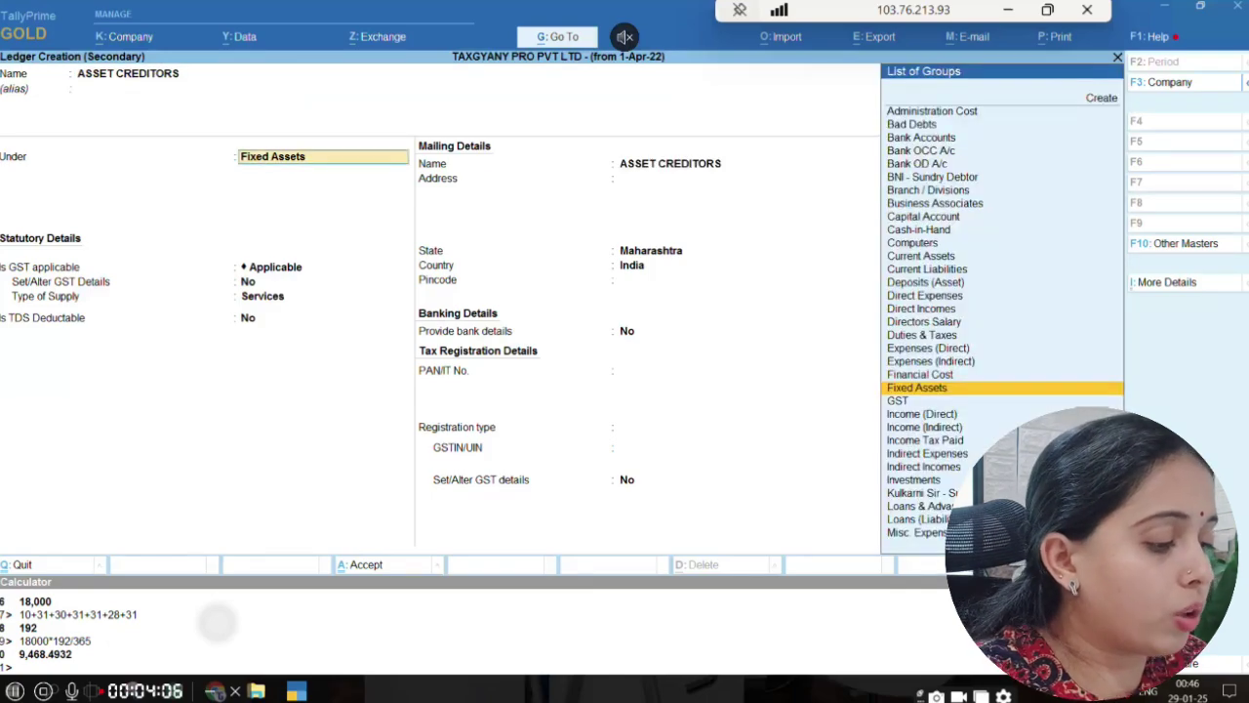
text(SUNDR)
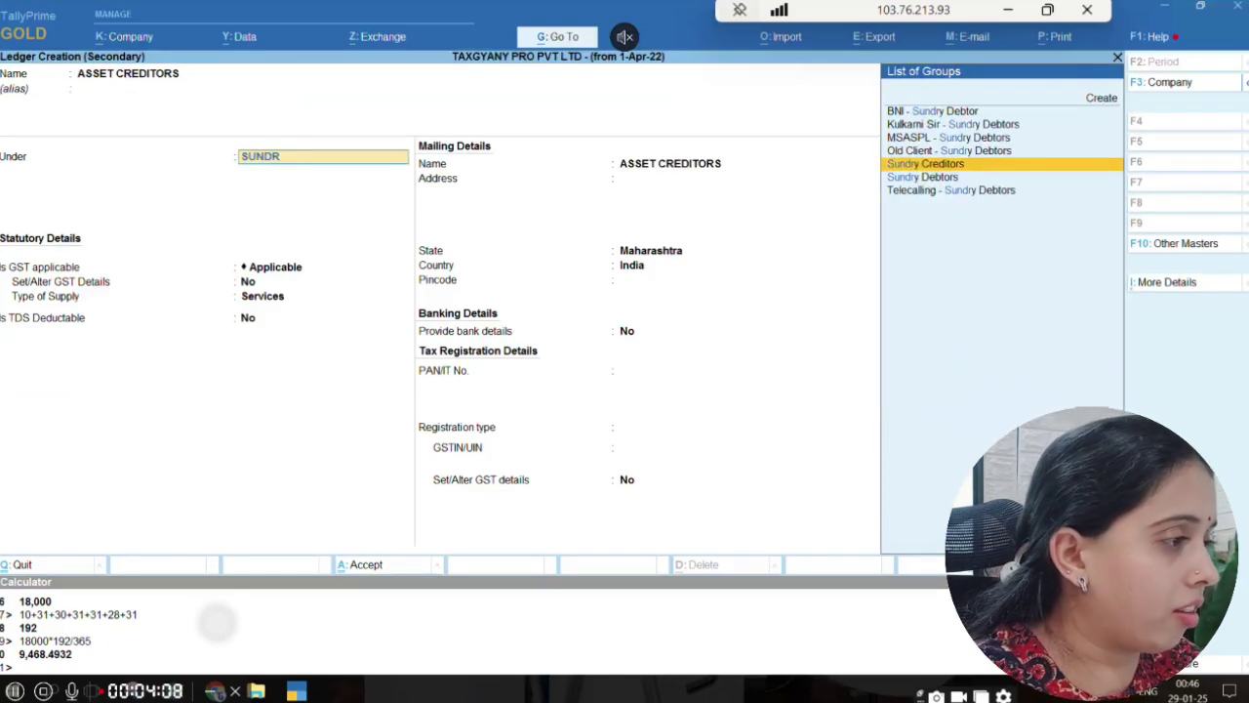
key(Return)
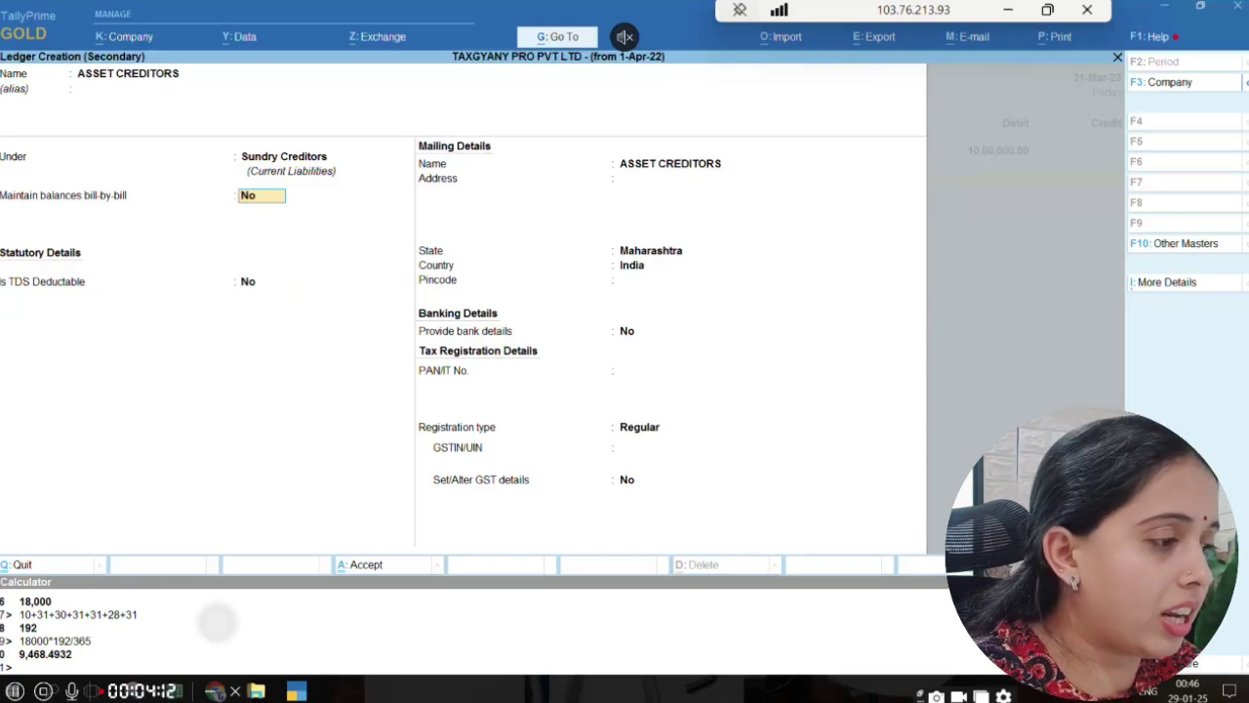
key(ctrl+a)
key(Return)
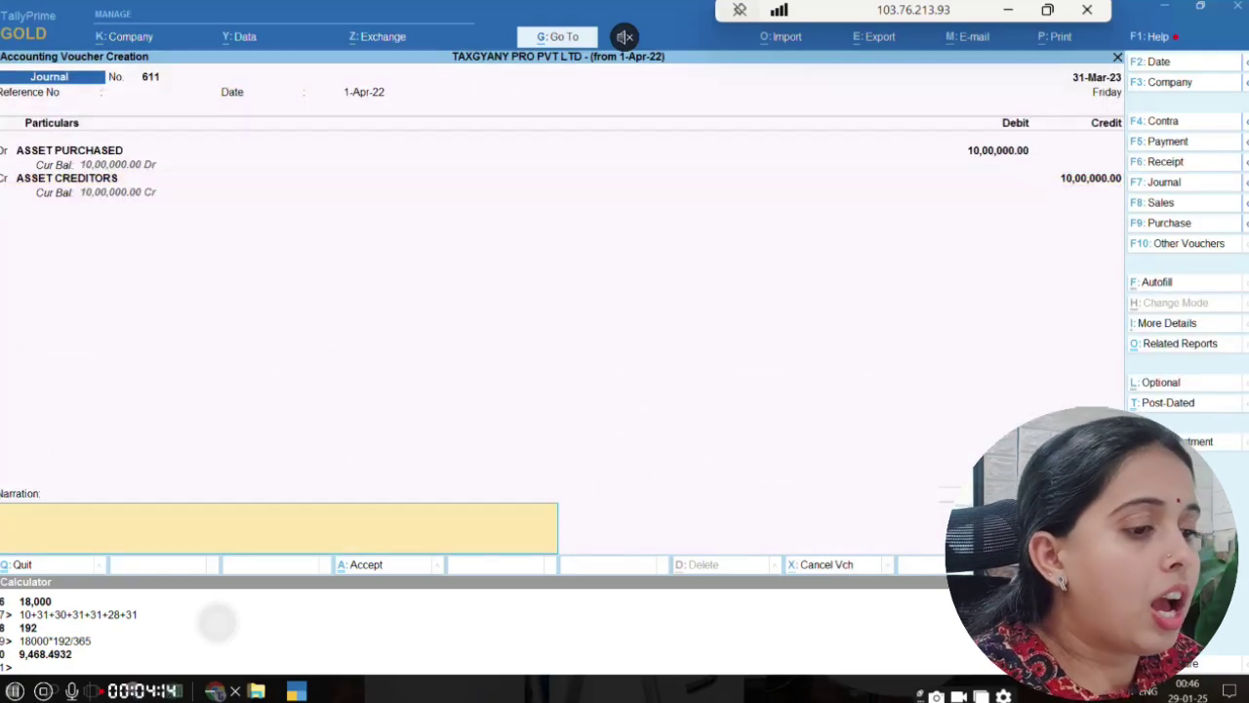
Add the narration PURCHSE ENTRY to the journal voucher and save it.
text(PURCHSE)
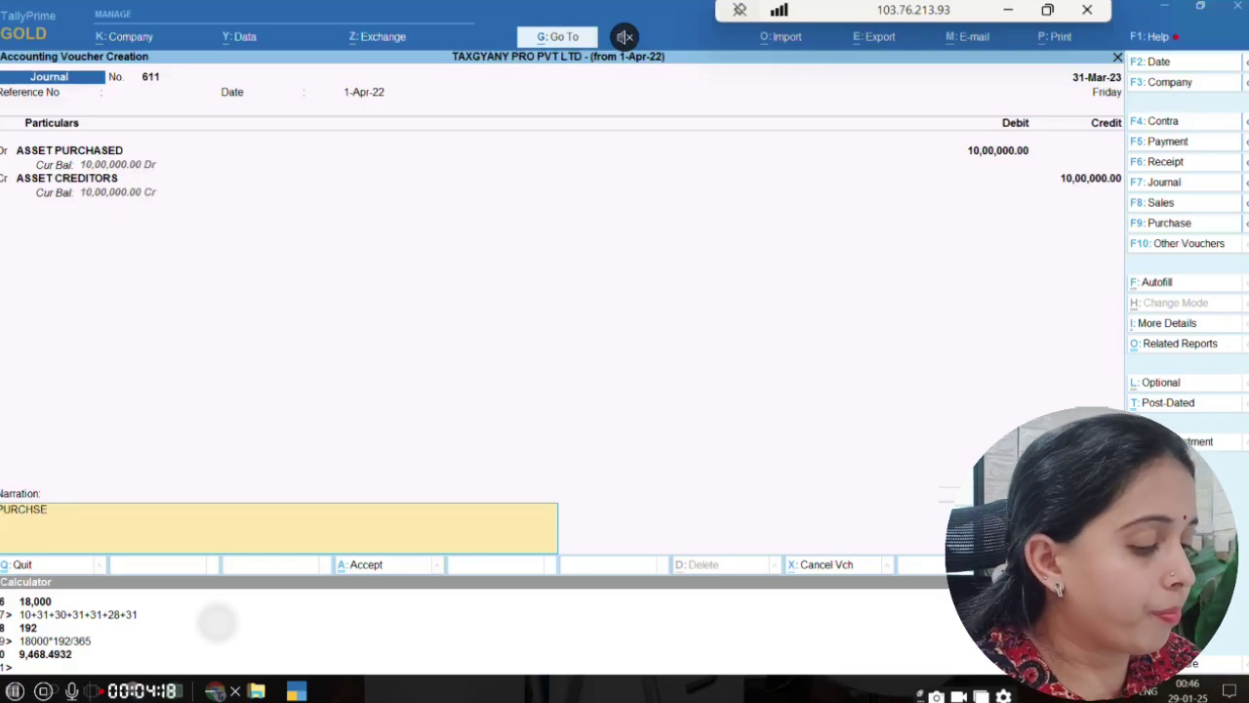
text( ENTRY)
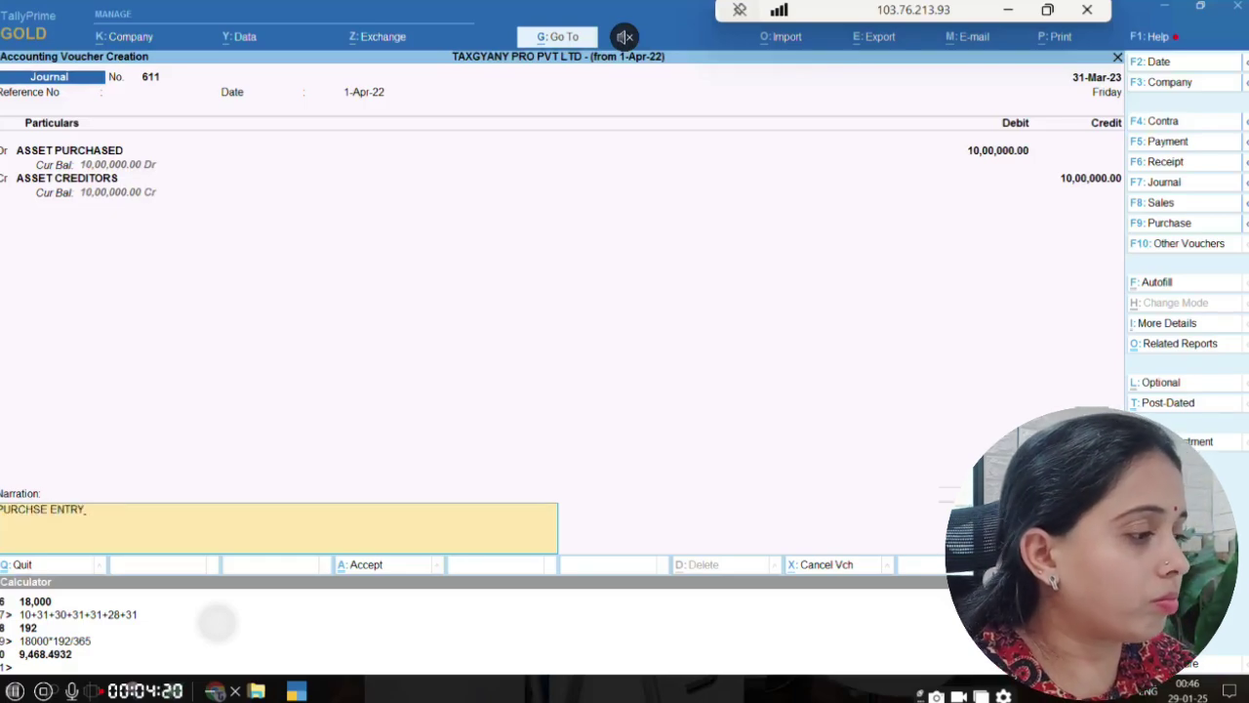
key(Return)
key(Return)
key(Escape)
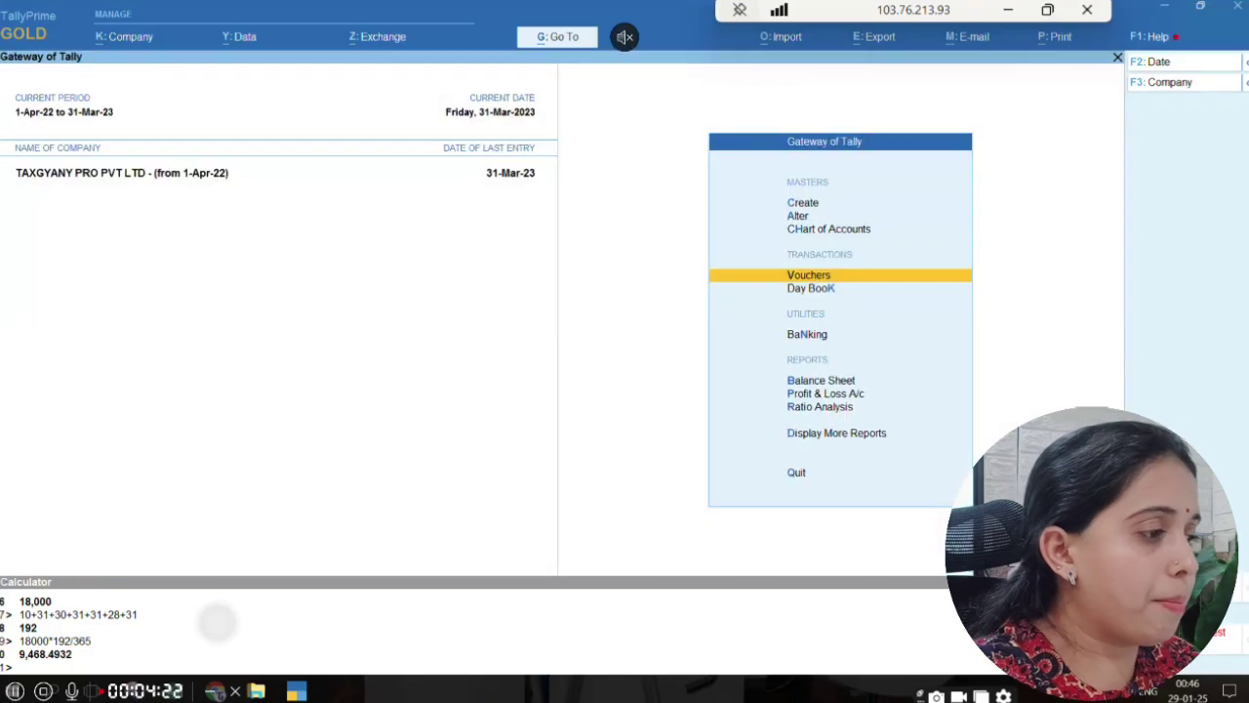
Open the Balance Sheet and drill down through Fixed Assets to the ASSET PURCHASED ledger's monthly summary.
key(Escape)
key(Escape)
key(Down)
key(Down)
key(Down)
key(Down)
key(Down)
key(Down)
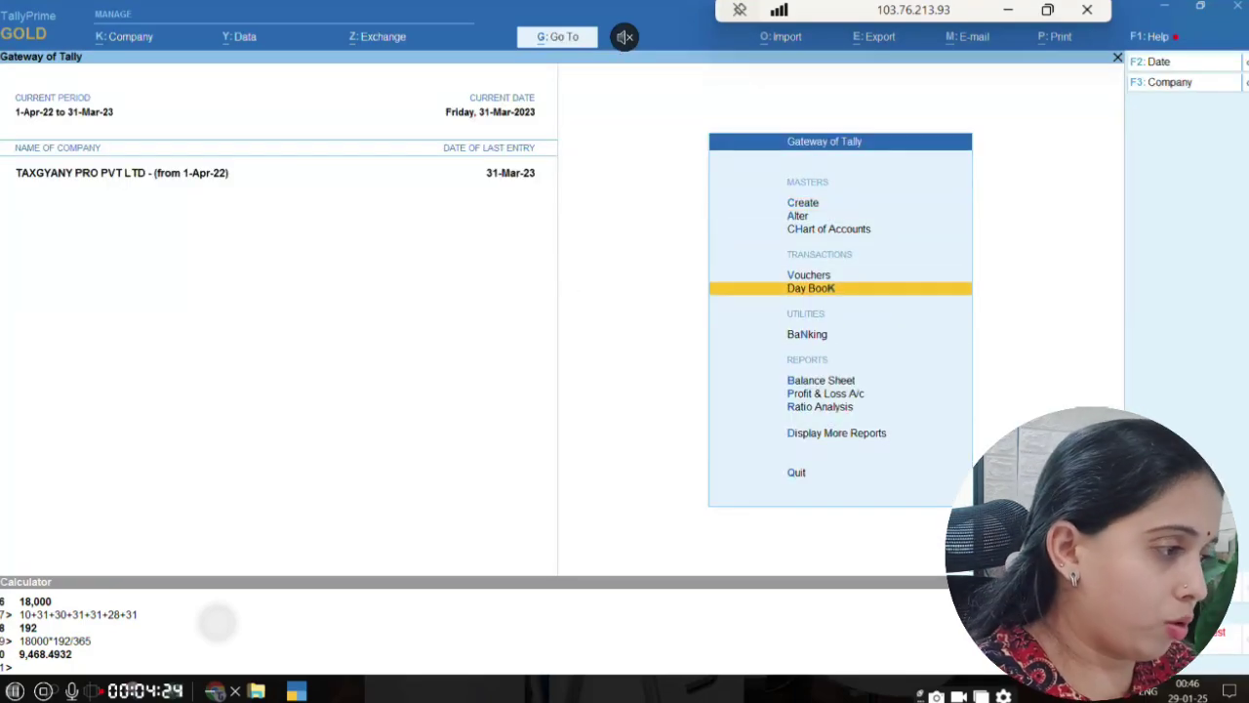
key(Return)
key(Right)
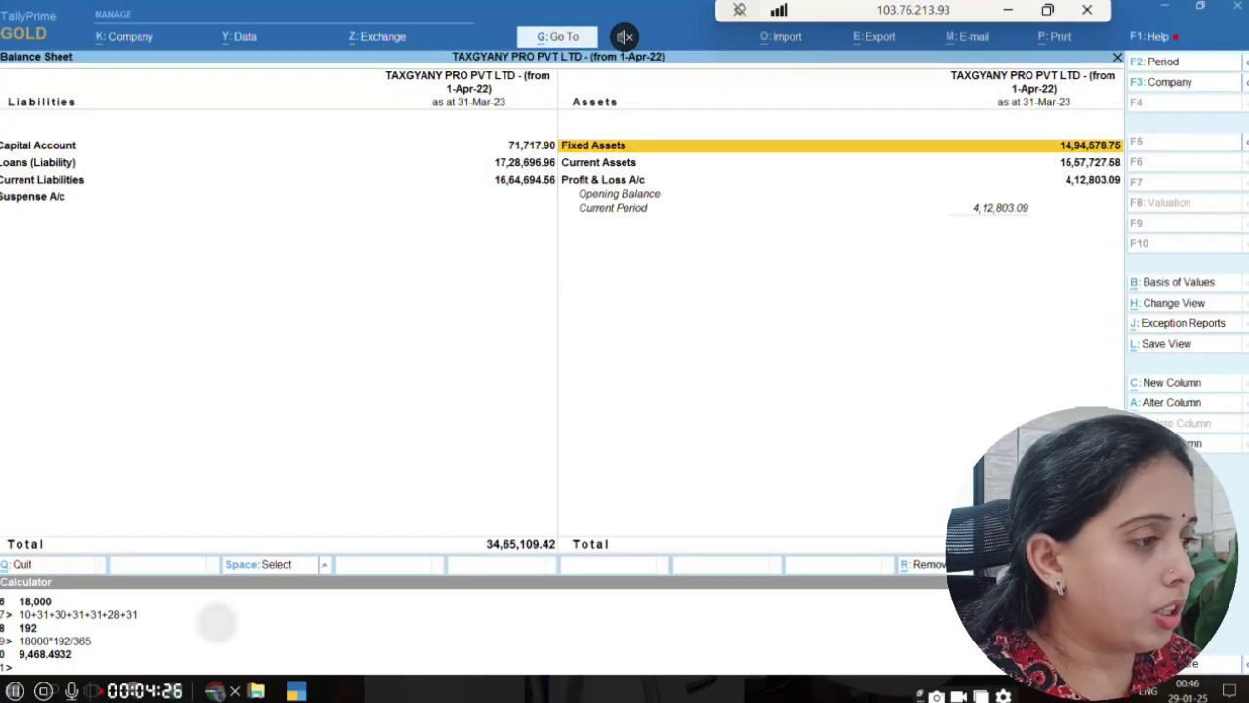
key(Return)
key(Down)
key(Down)
key(Down)
key(Return)
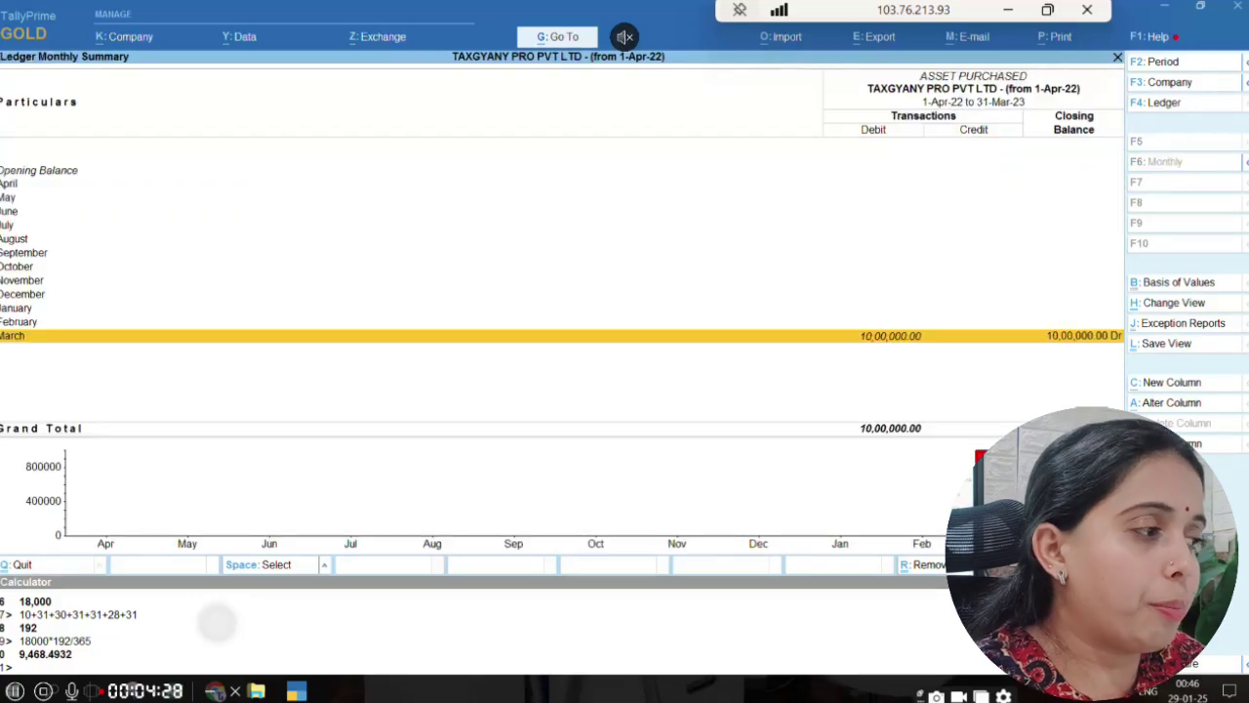
Open the asset purchase journal under March, set its voucher date to 1.4.22 and save it.
key(Return)
key(Return)
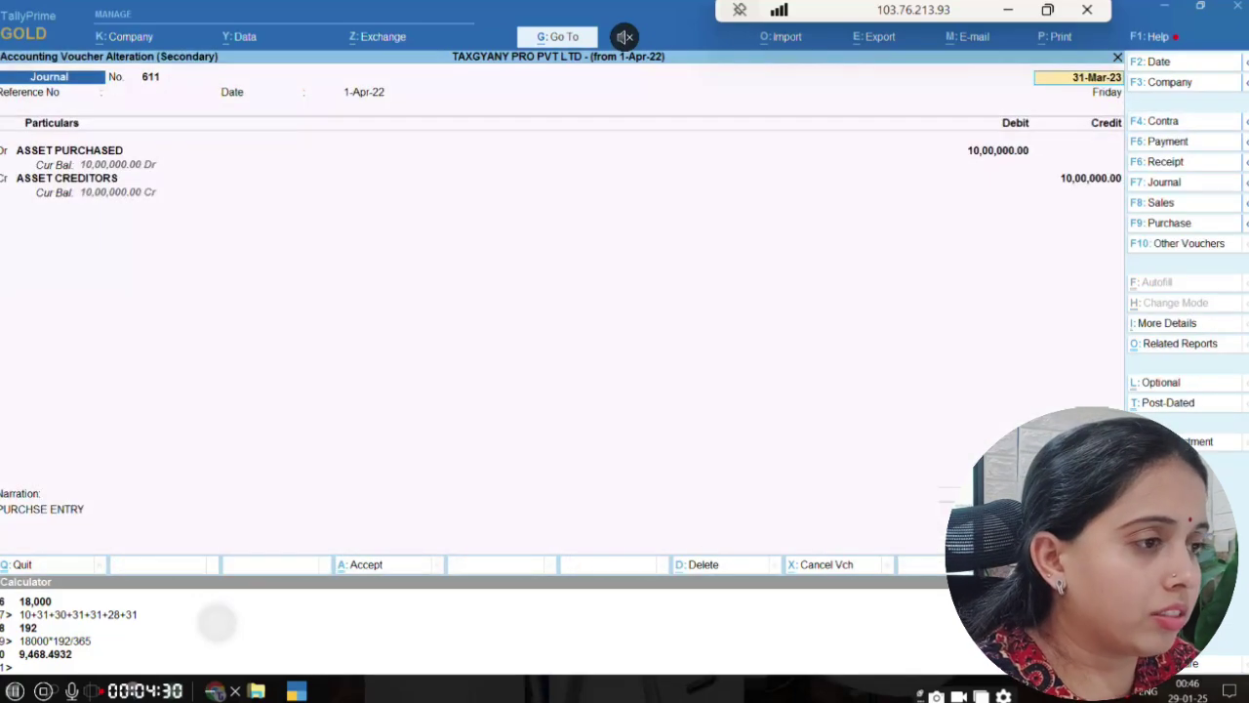
text(1.4.22)
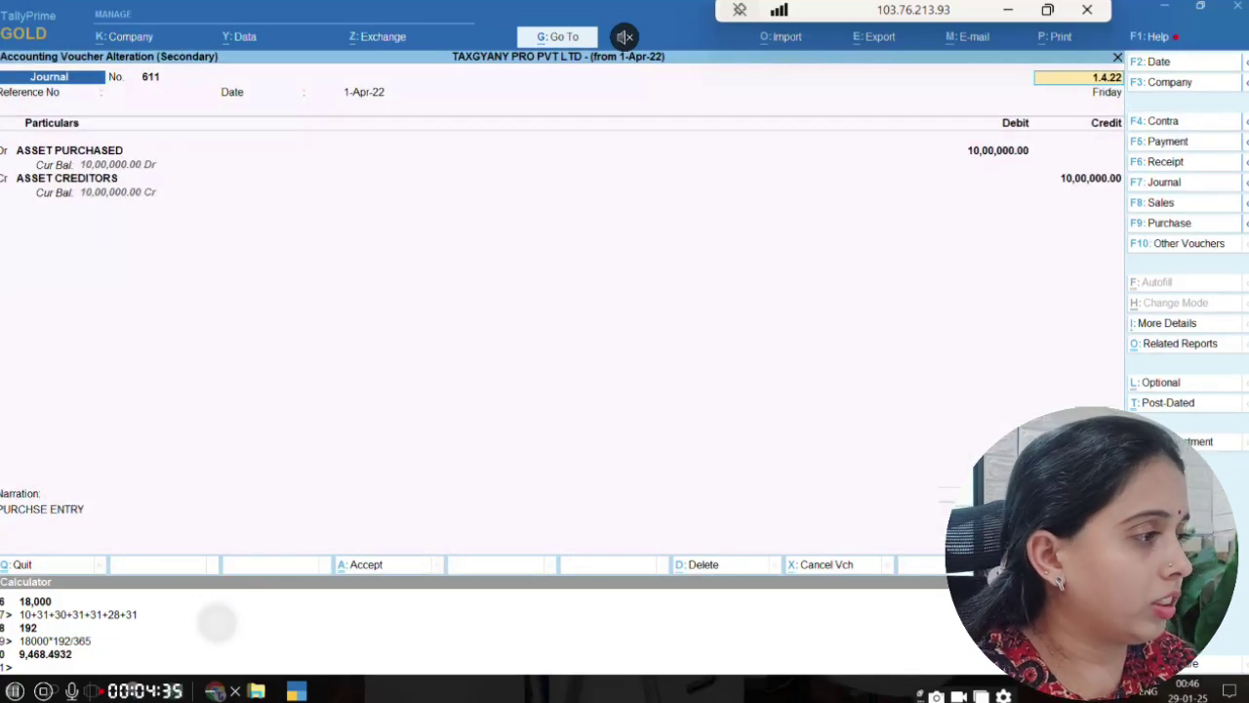
key(Return)
key(ctrl+a)
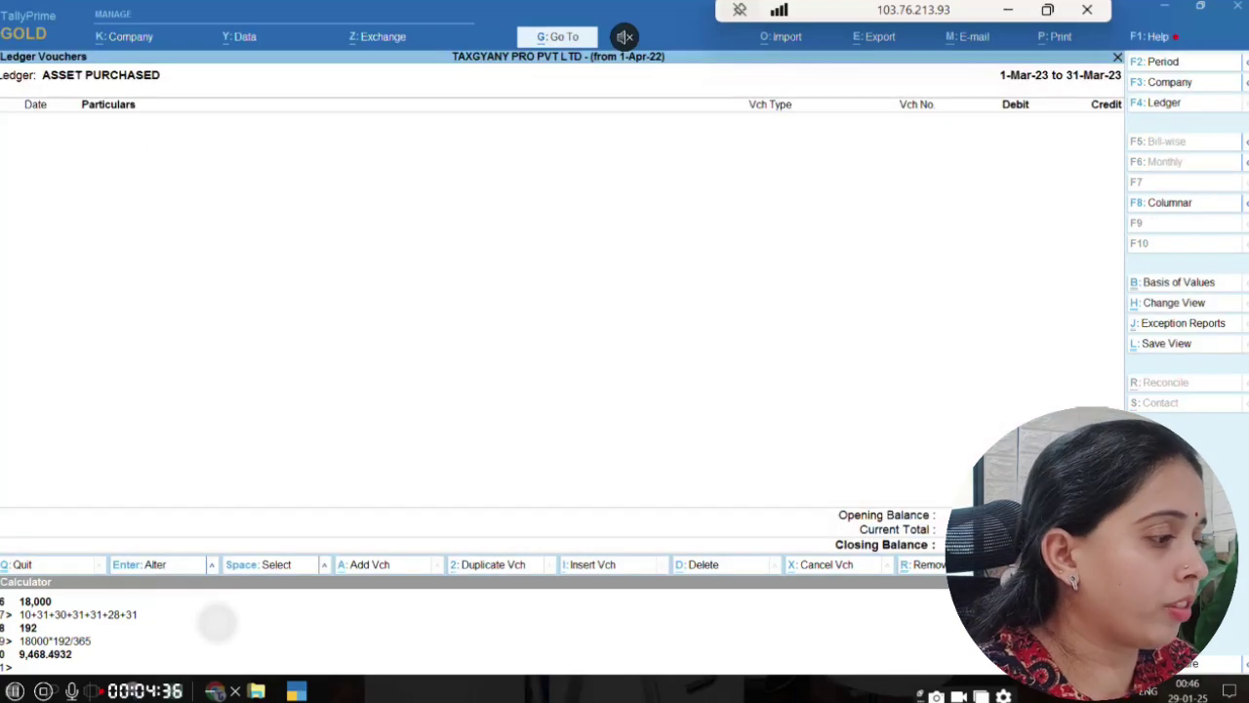
Return to the ASSET PURCHASED monthly summary and open the ledger's April vouchers.
key(Escape)
key(Up)
key(Up)
key(Up)
key(Up)
key(Up)
key(Up)
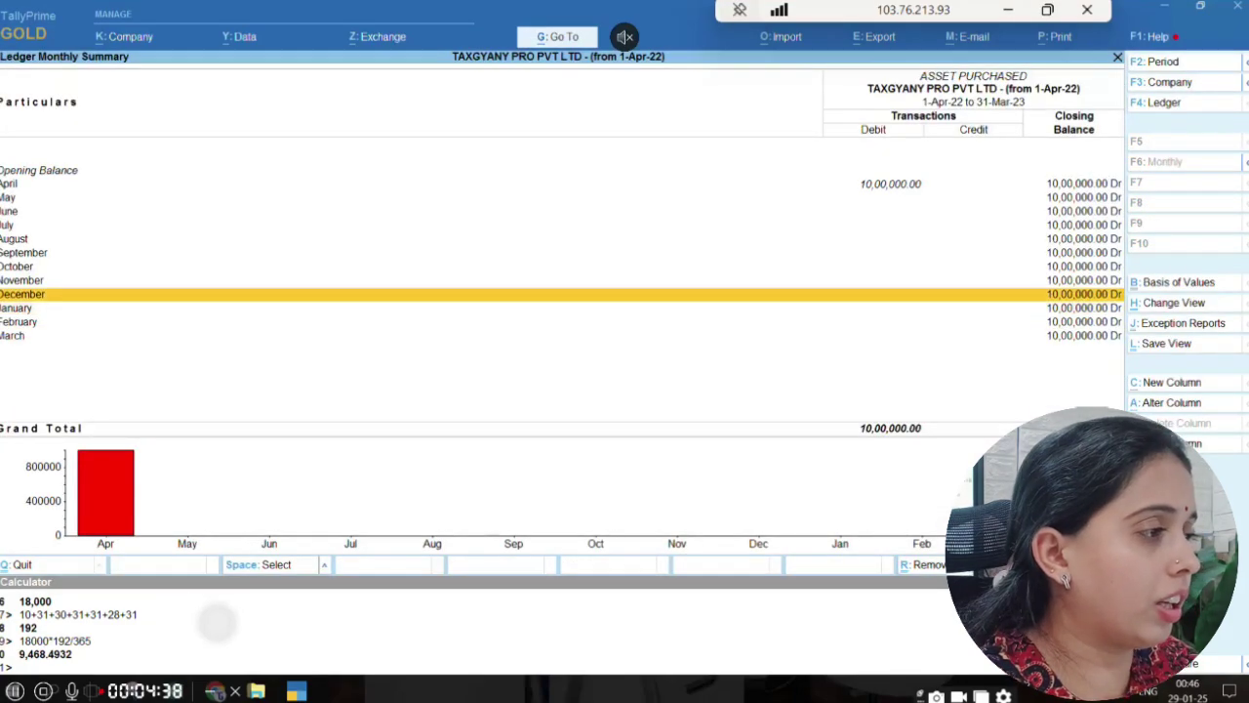
key(Up)
key(Up)
key(Up)
key(Up)
key(Up)
key(Return)
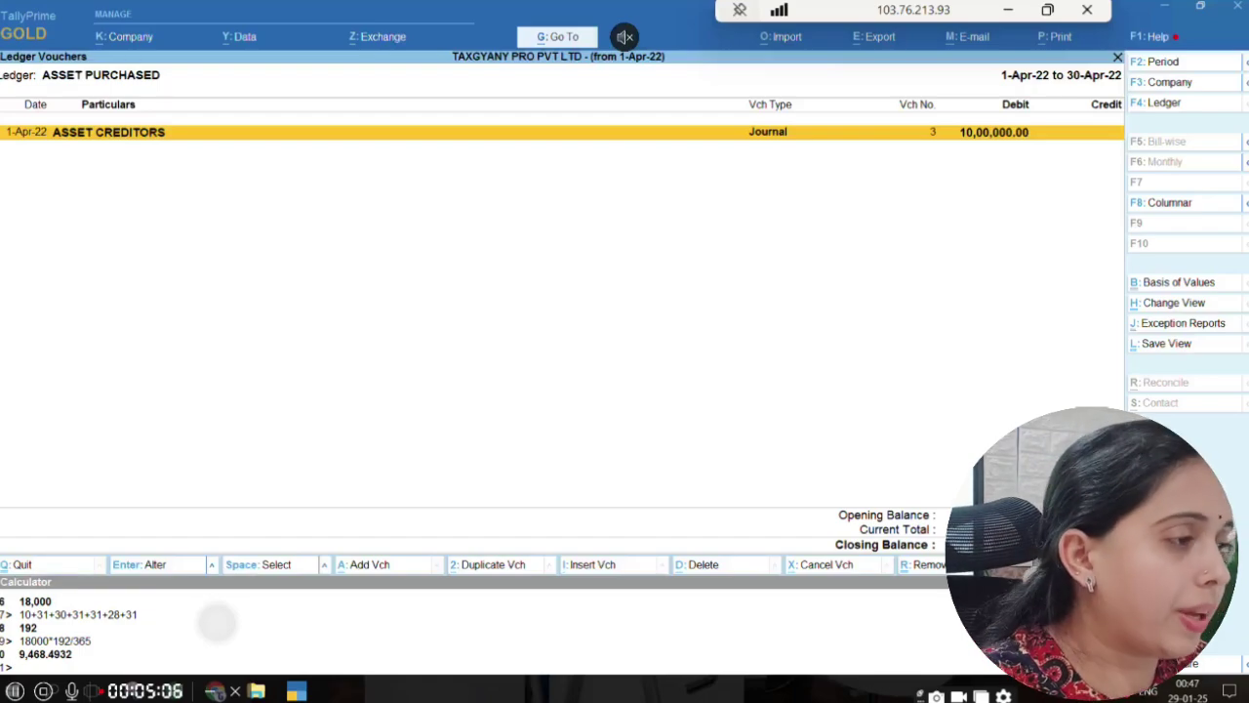
Add a payment voucher dated 1-Apr-22 and debit ASSET CREDITORS with 10,00,000.
key(alt+a)
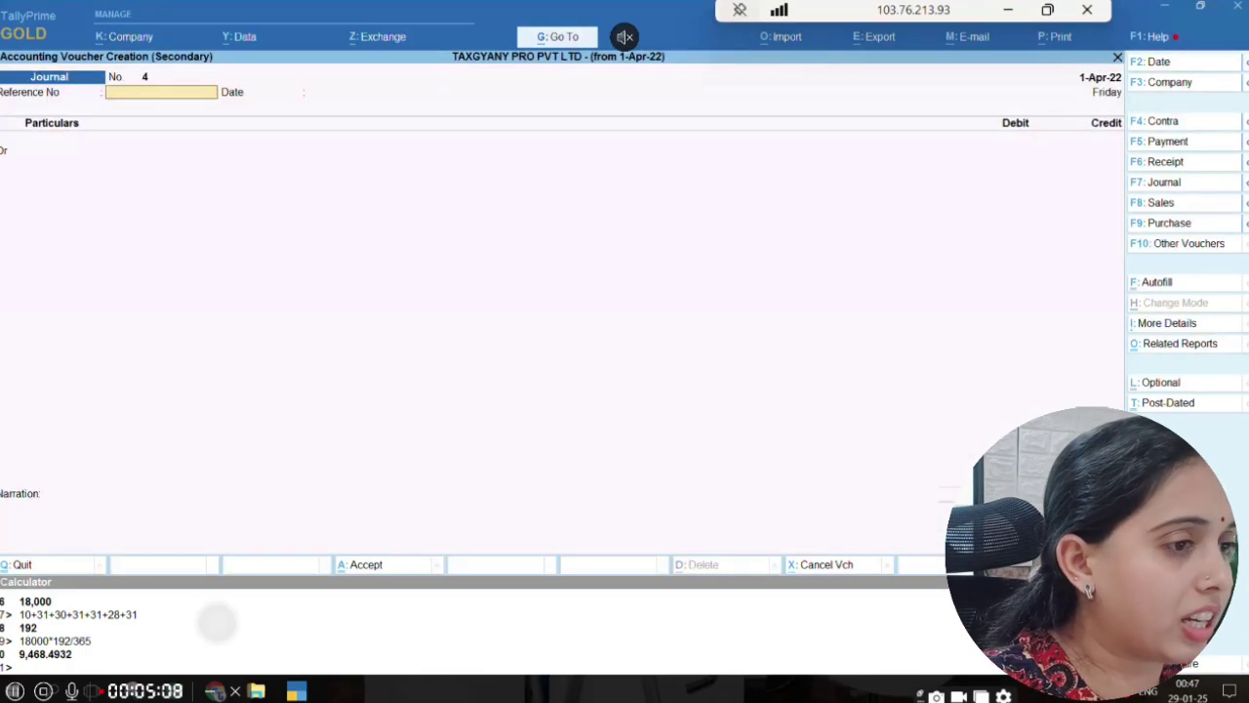
key(F5)
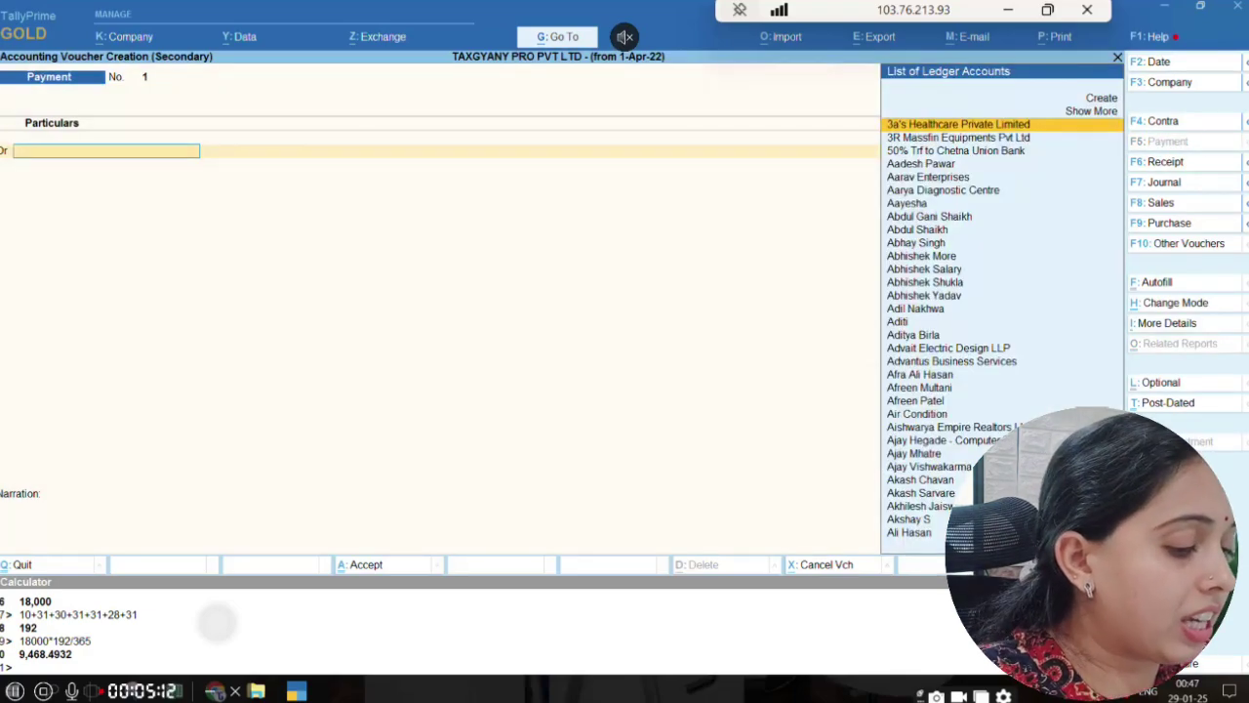
text(ASSET)
key(Down)
key(Return)
key(BackSpace)
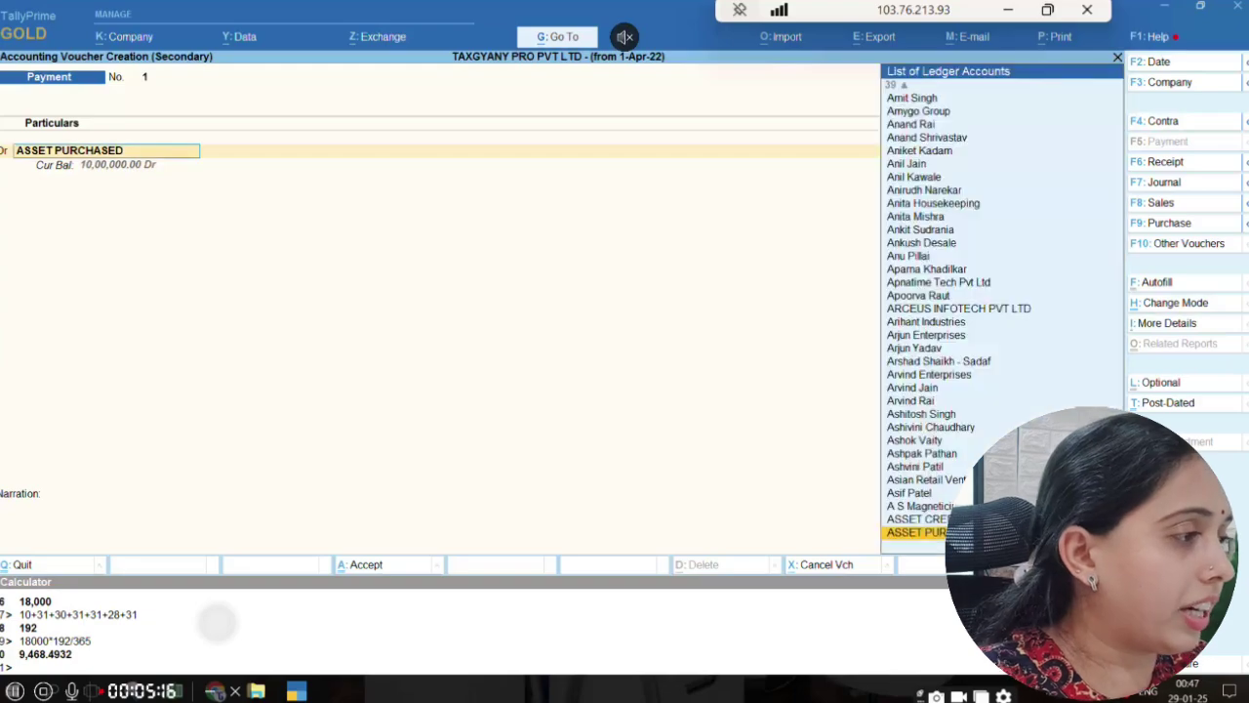
key(Up)
key(Return)
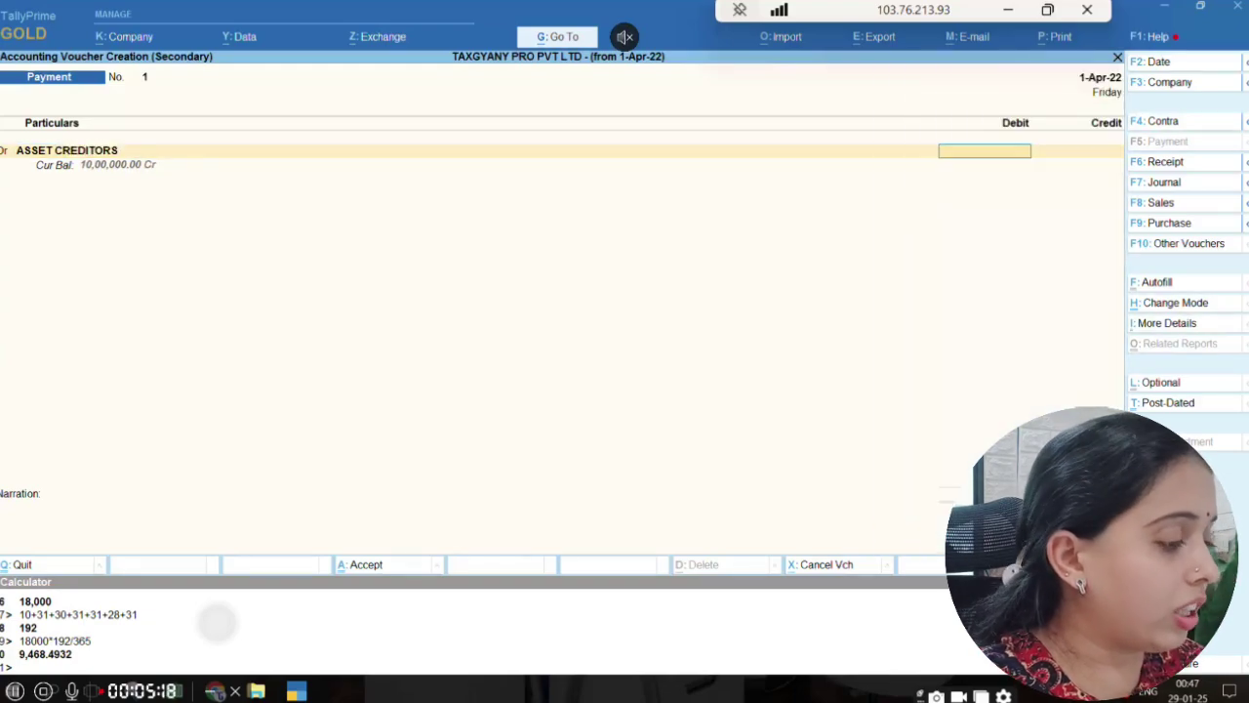
text(10)
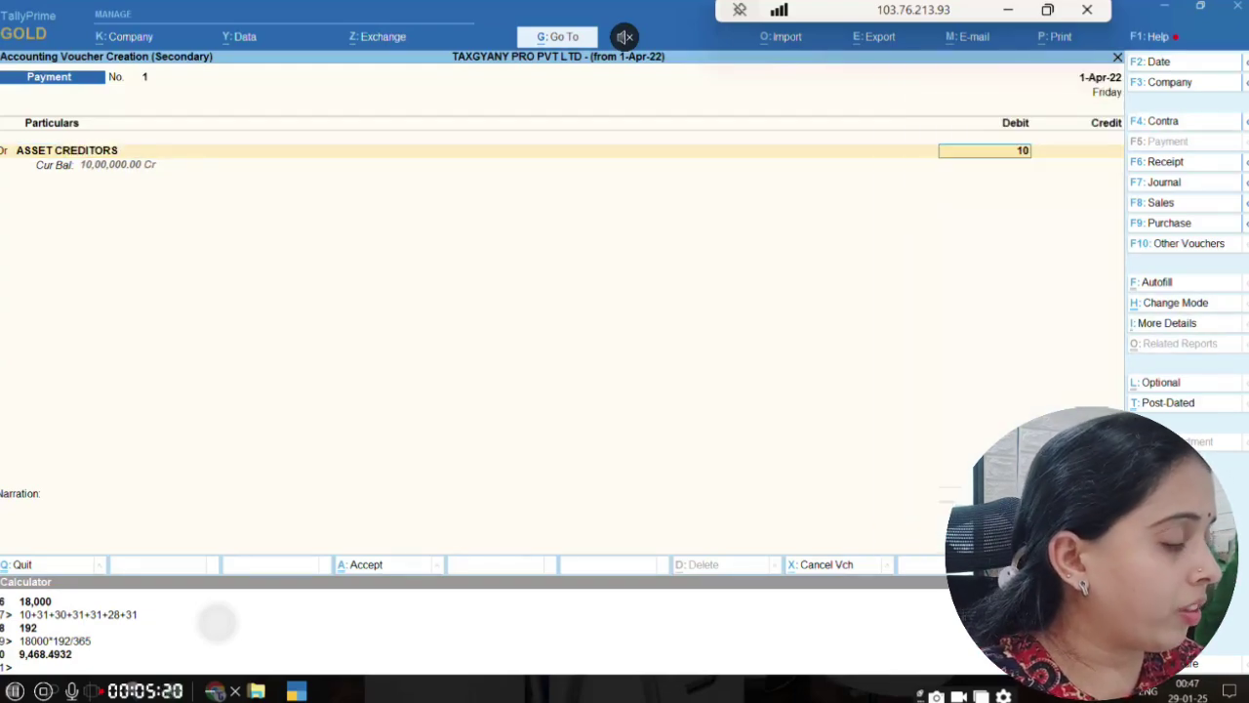
text(00000)
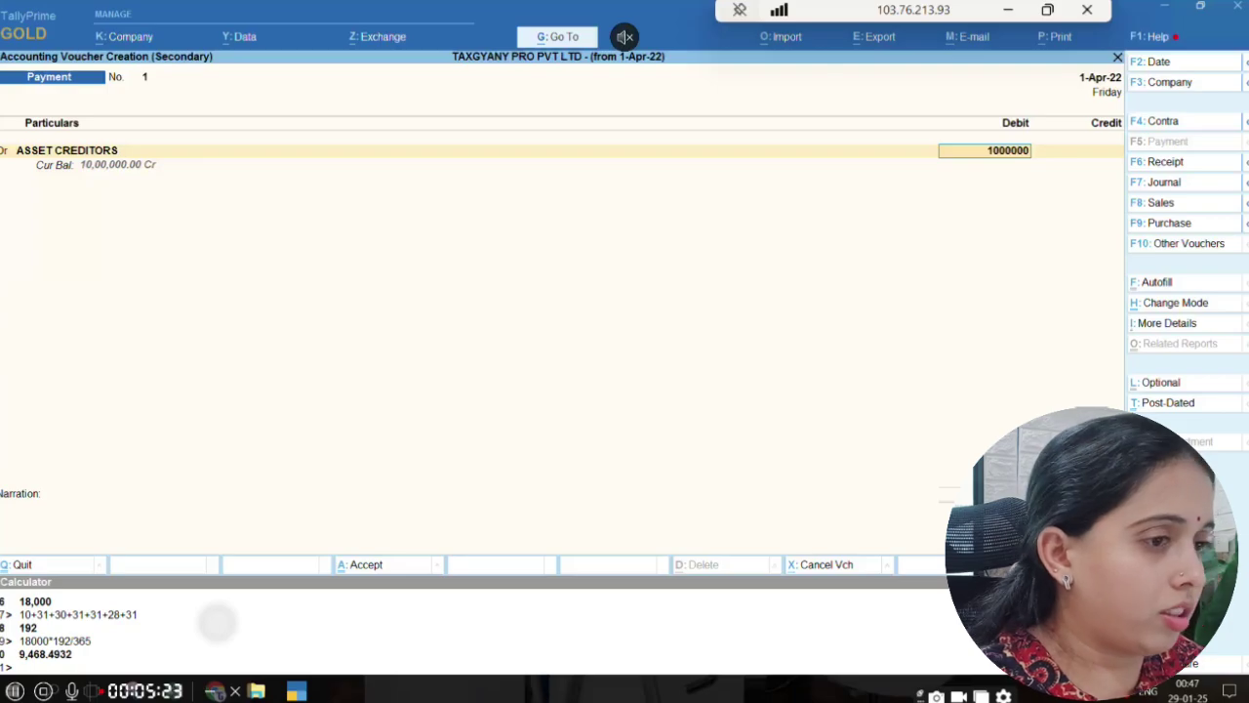
key(Return)
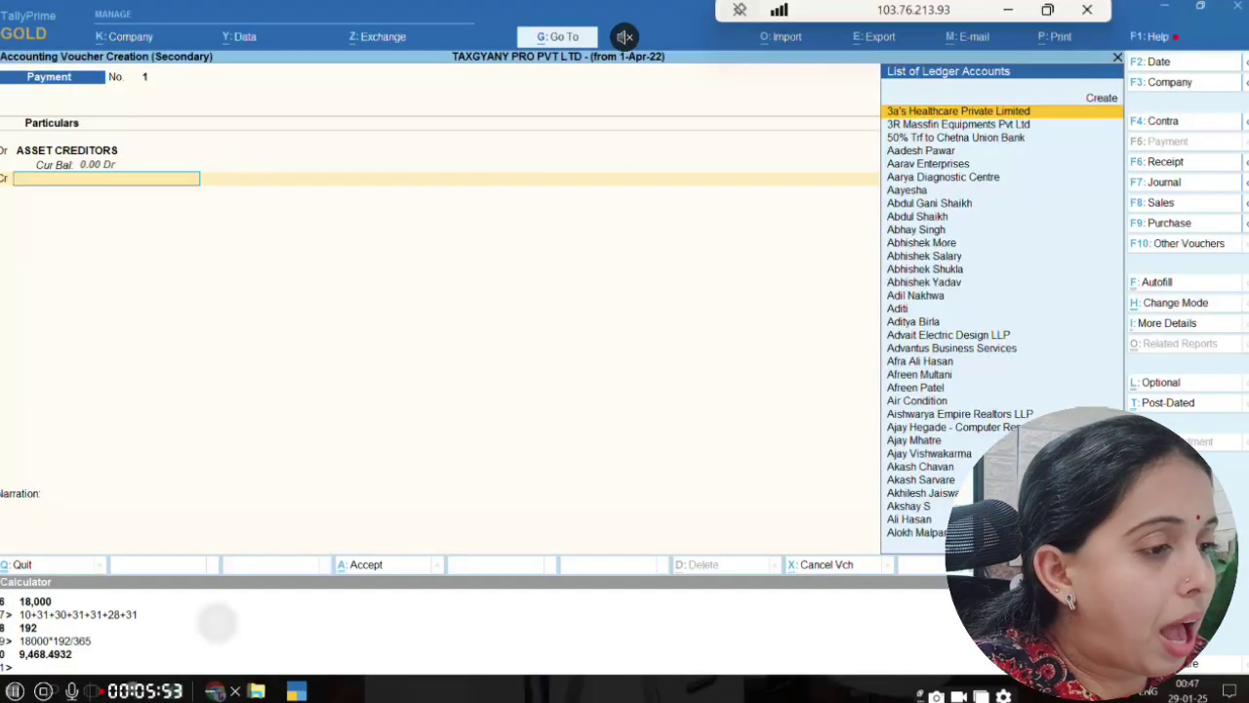
Start a new ledger named LOAN FOR ASSETS- SBI for the voucher's credit line.
key(alt+c)
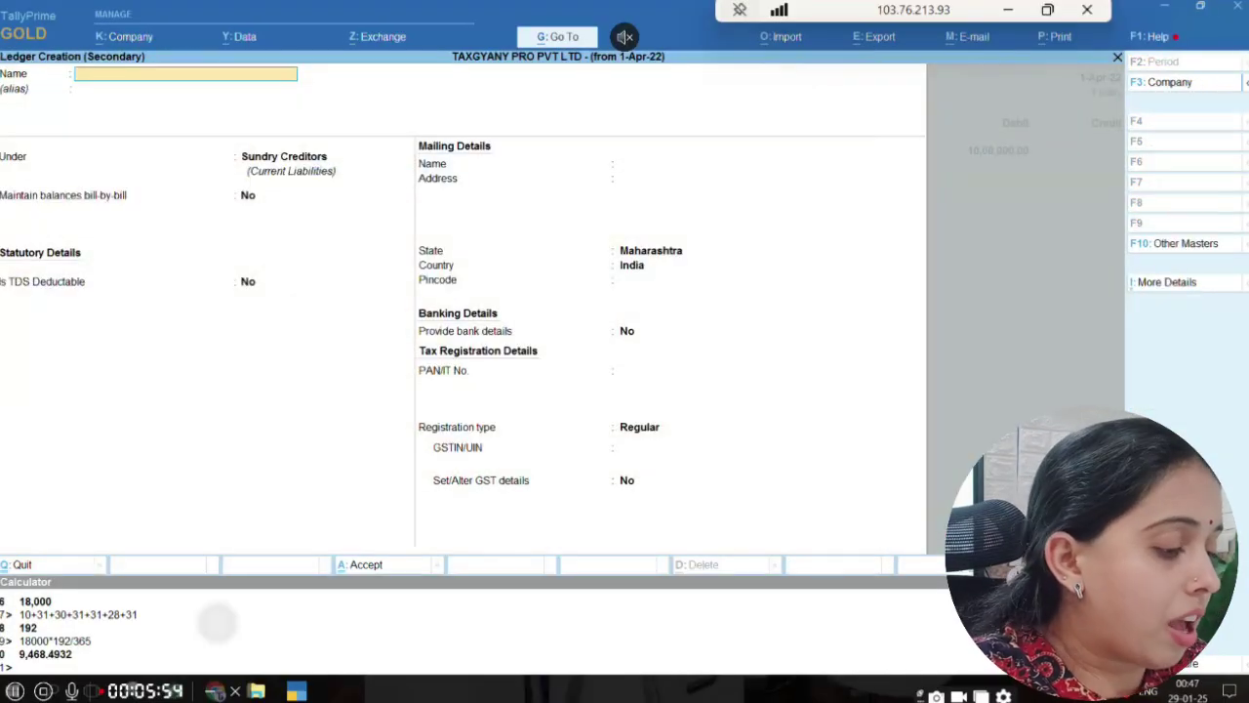
text(LOAN F)
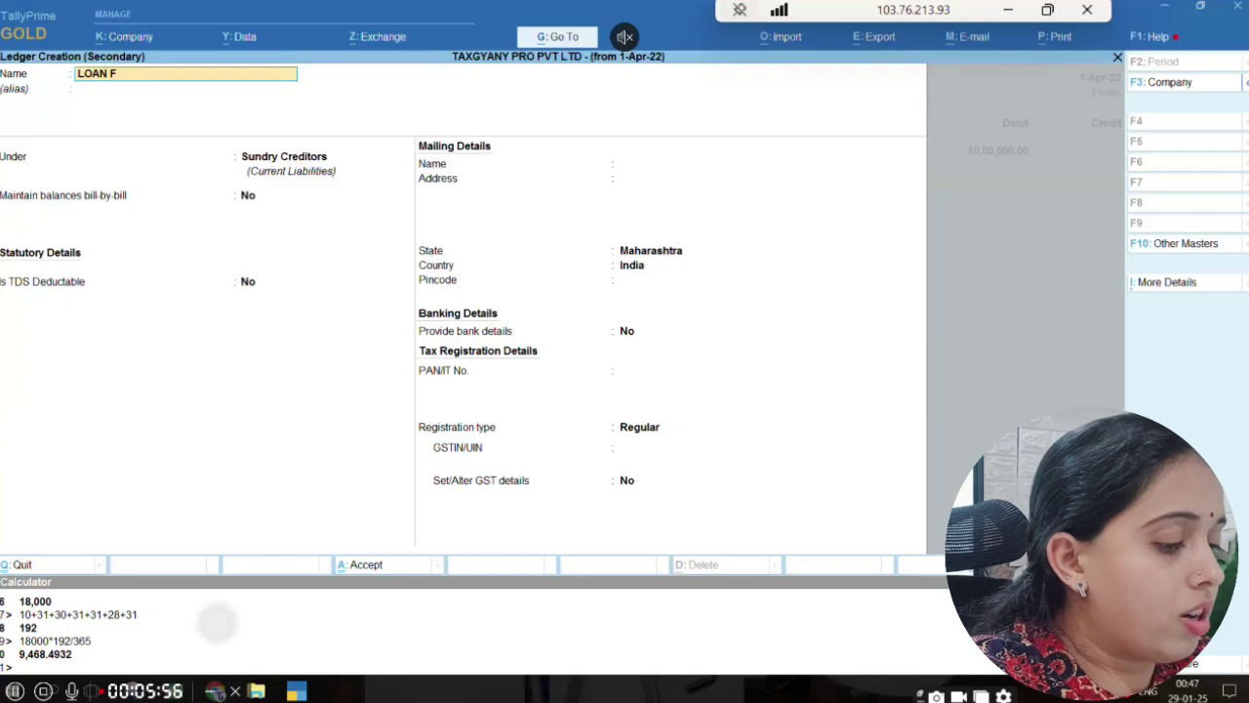
text(OR ASSETS)
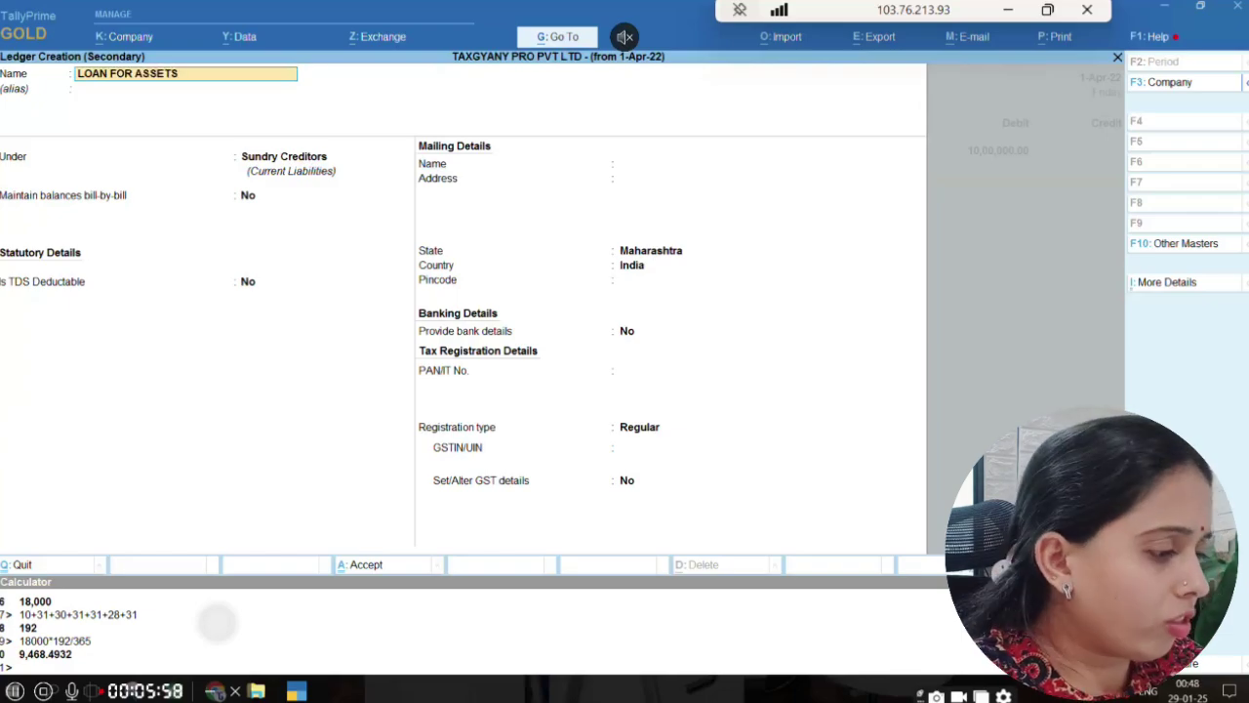
text(- SBI)
key(Return)
key(Return)
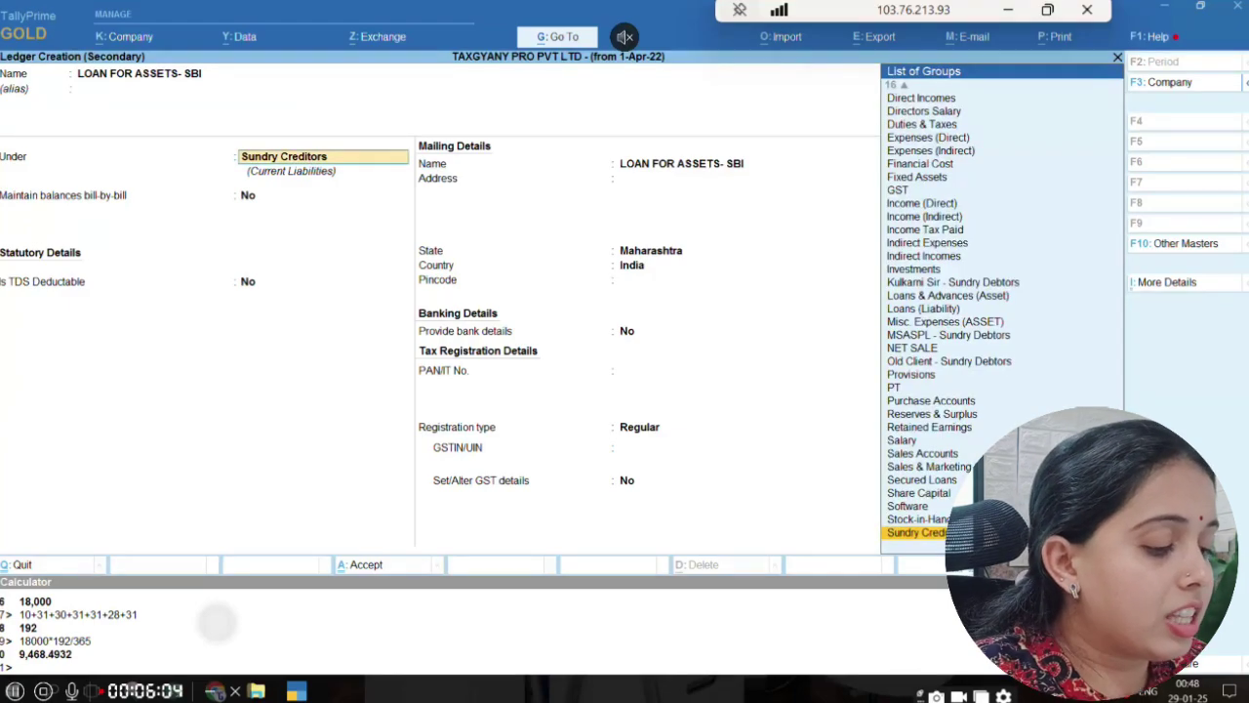
Place the new loan ledger under Secured Loans, save it and use it as the credit account.
text(SECU)
key(Return)
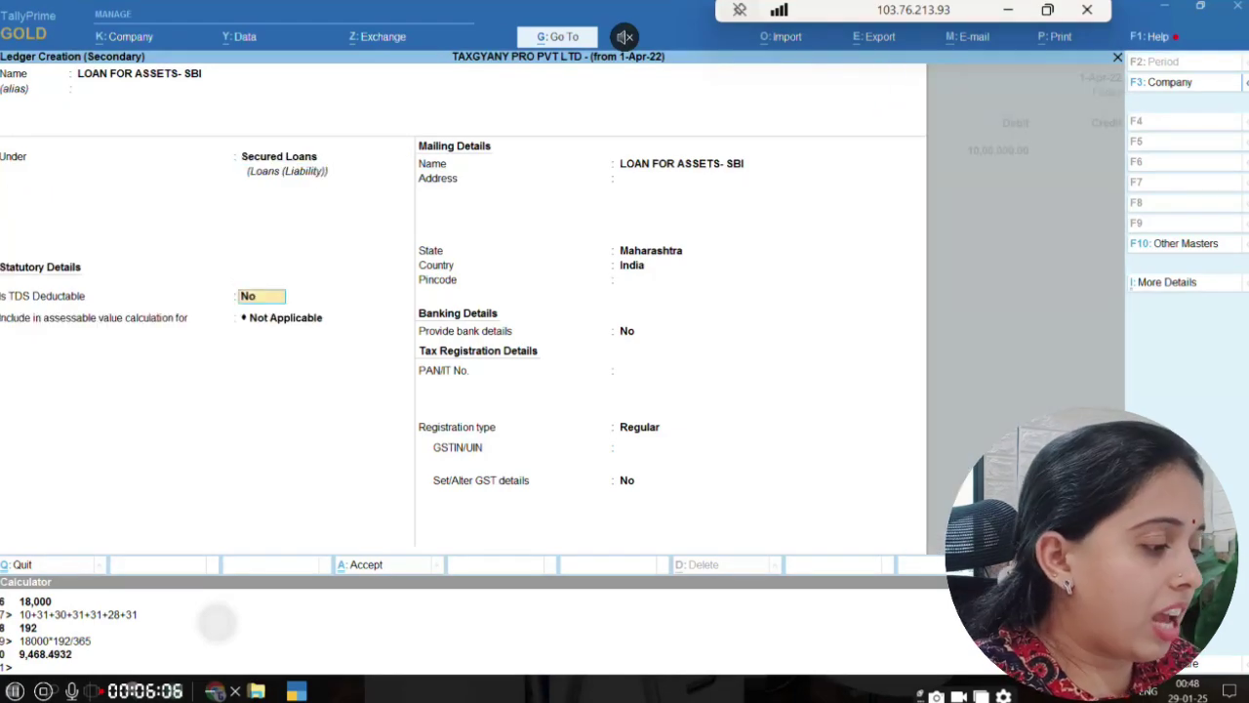
key(BackSpace)
text(LO)
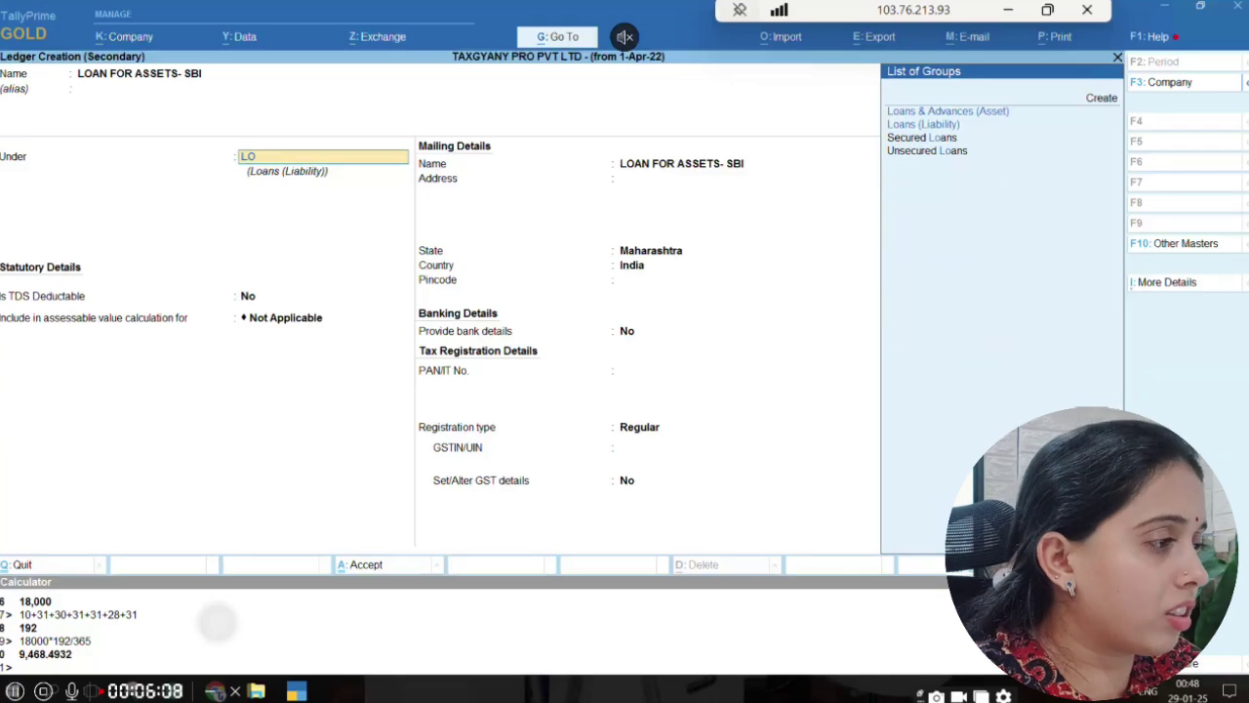
key(Down)
key(Return)
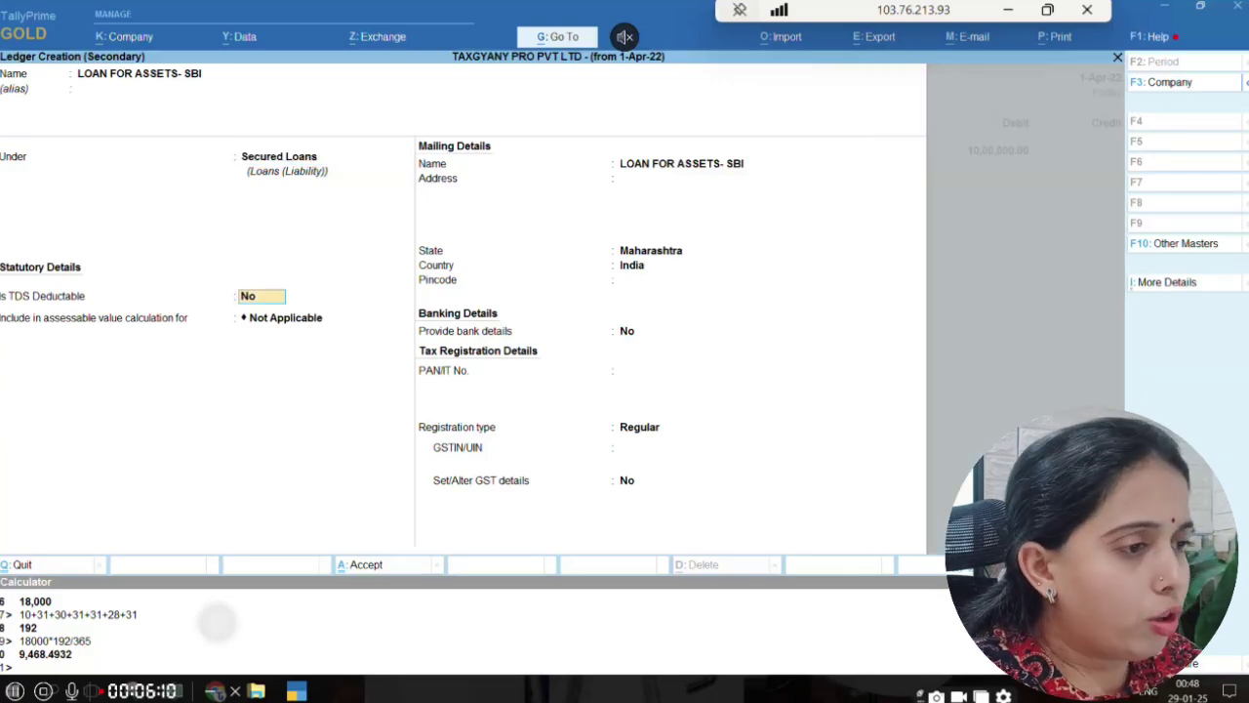
key(ctrl+a)
key(Return)
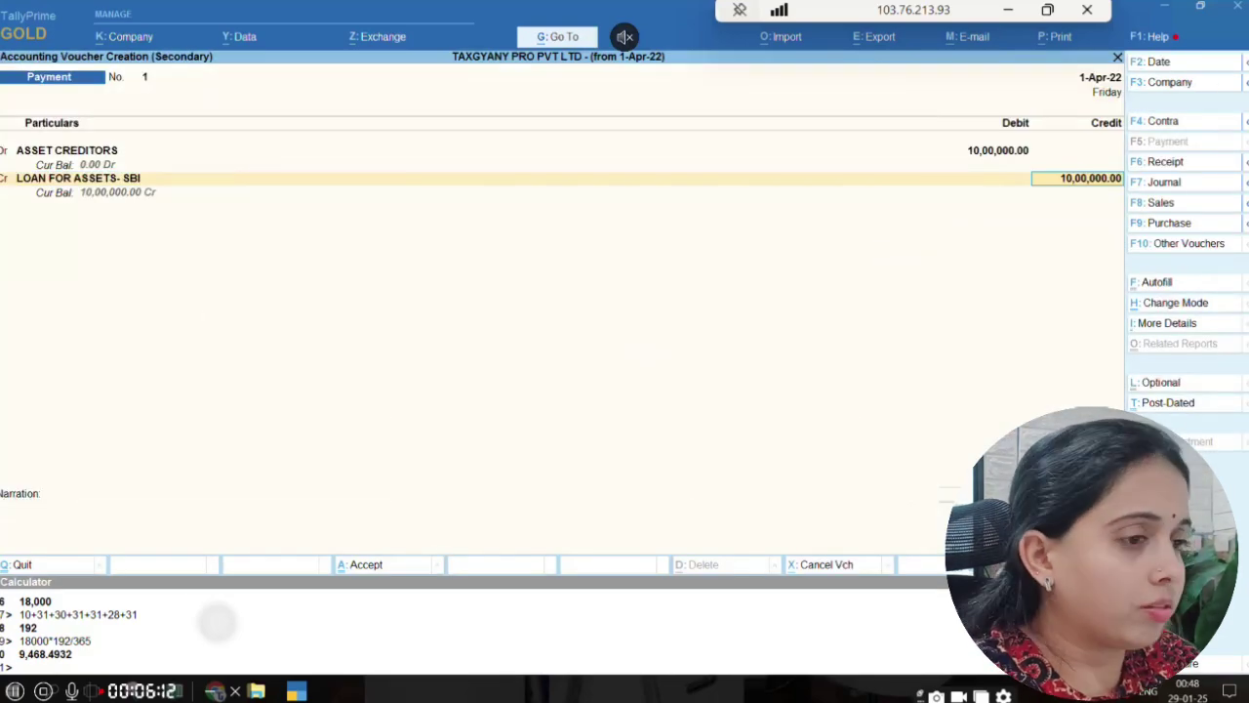
Accept the 10,00,000 credit to LOAN FOR ASSETS- SBI and enter the narration LOAN TAKEN.
key(Return)
text(LOAN)
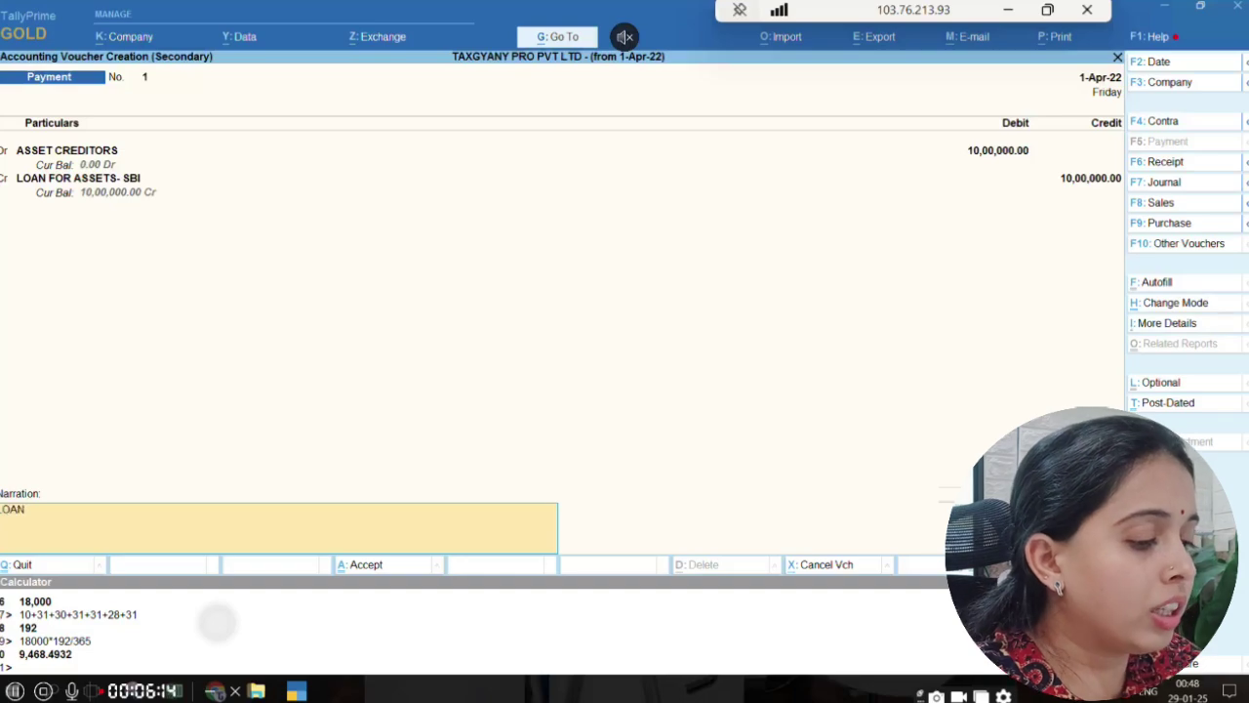
text( TAKEN)
key(Return)
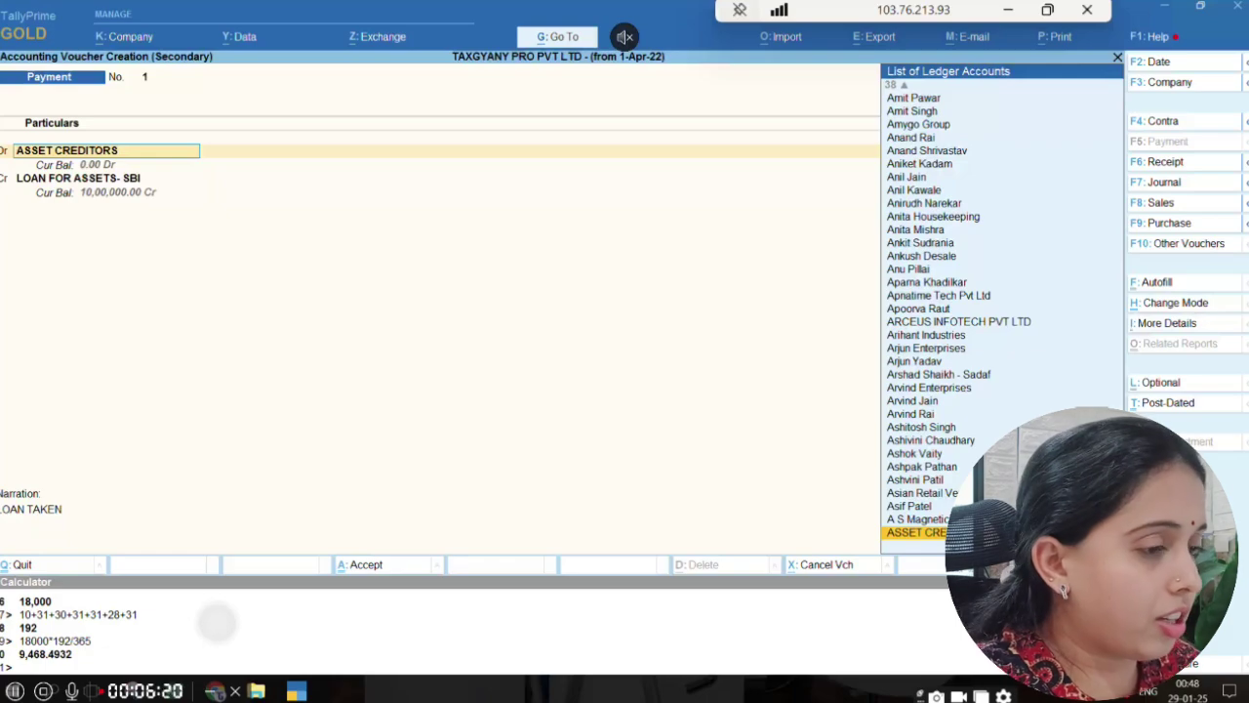
Open the LOAN FOR ASSETS- SBI ledger from the voucher to check its group, and return to the voucher.
click(30, 182)
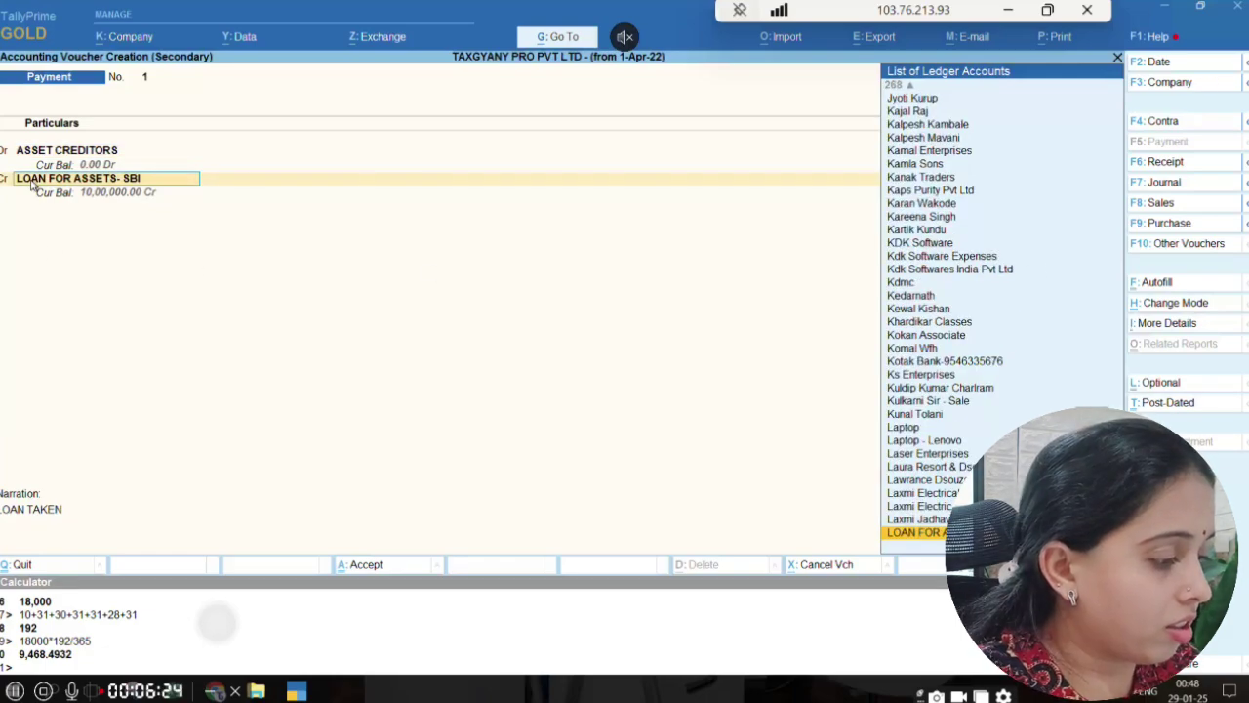
key(ctrl+Return)
key(Return)
key(Return)
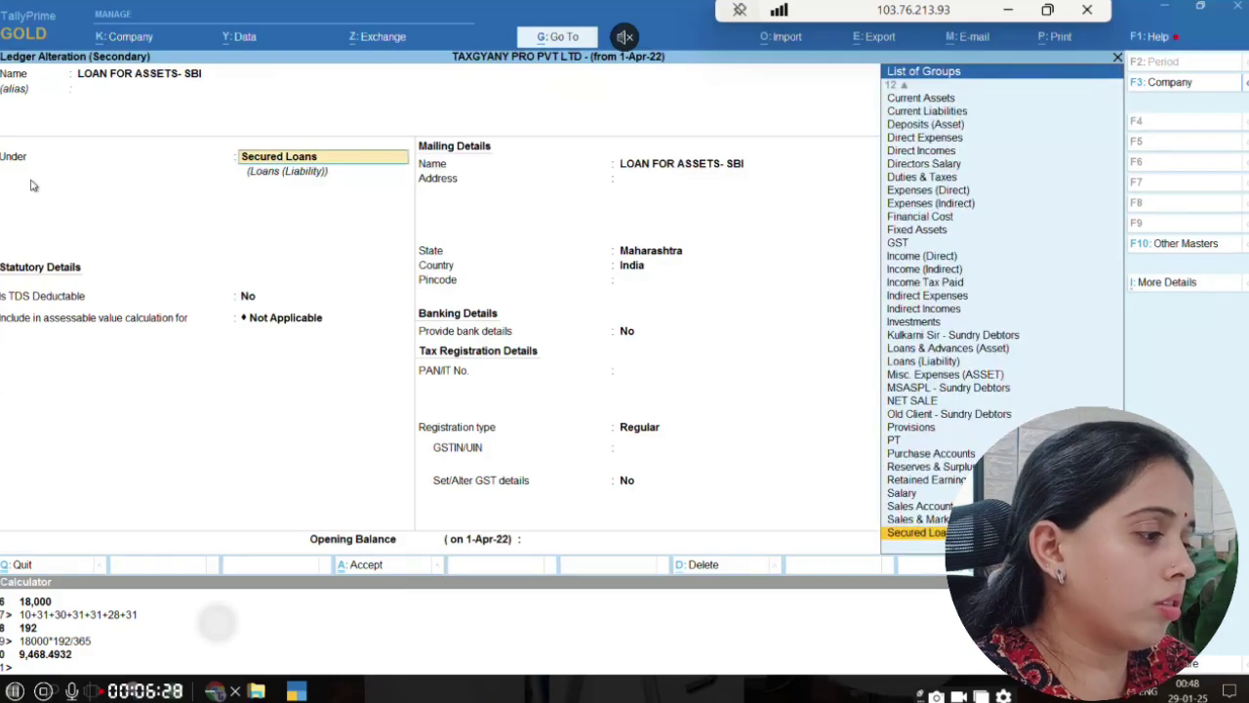
key(ctrl+a)
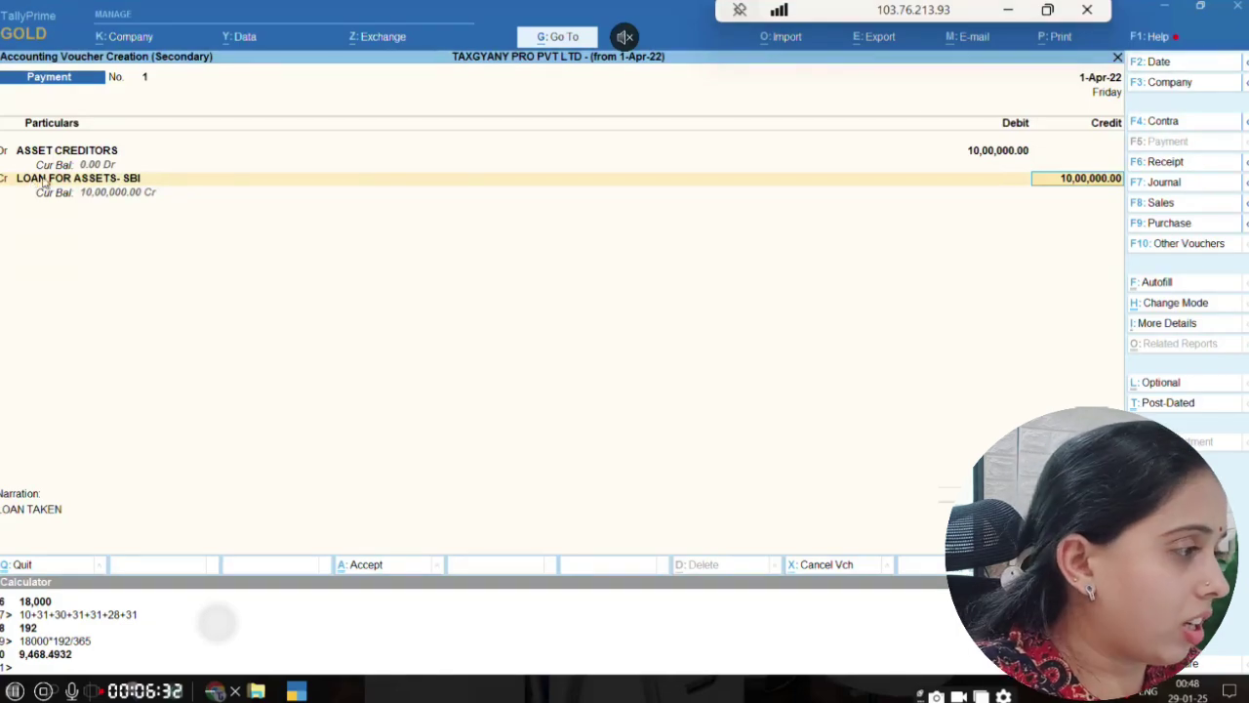
Change the loan voucher's type to Journal, save it and return to the Balance Sheet.
click(1171, 188)
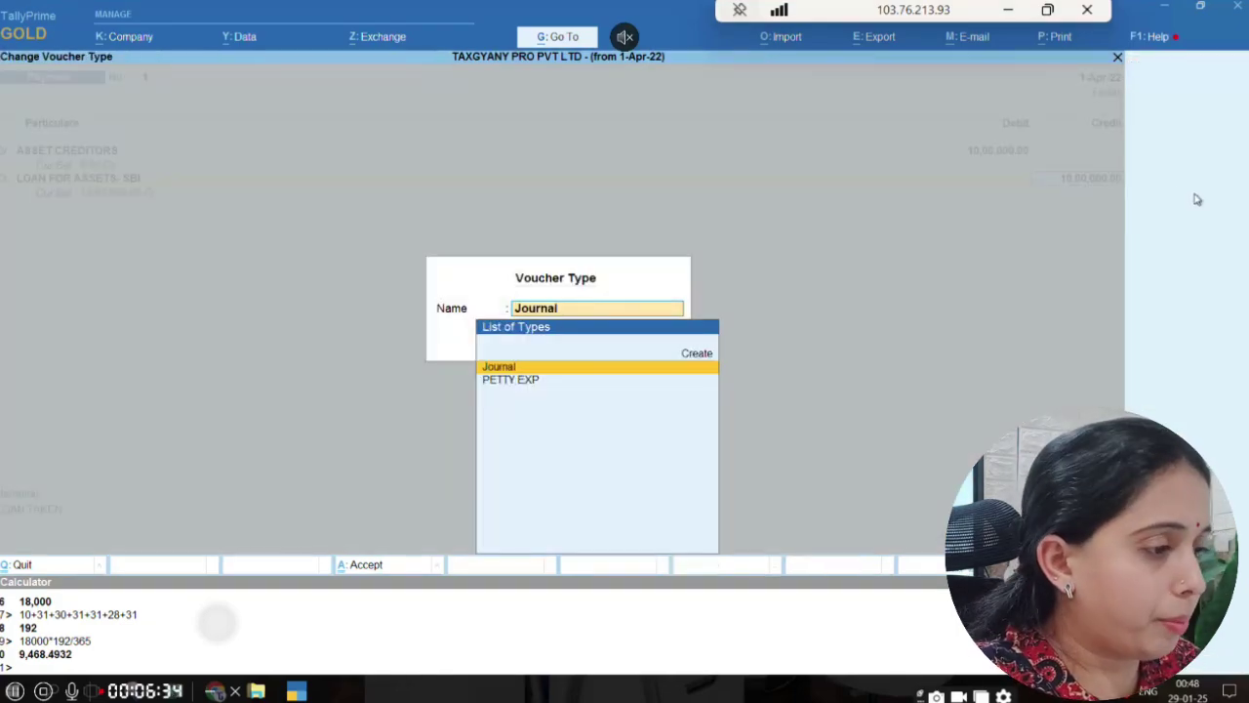
key(Return)
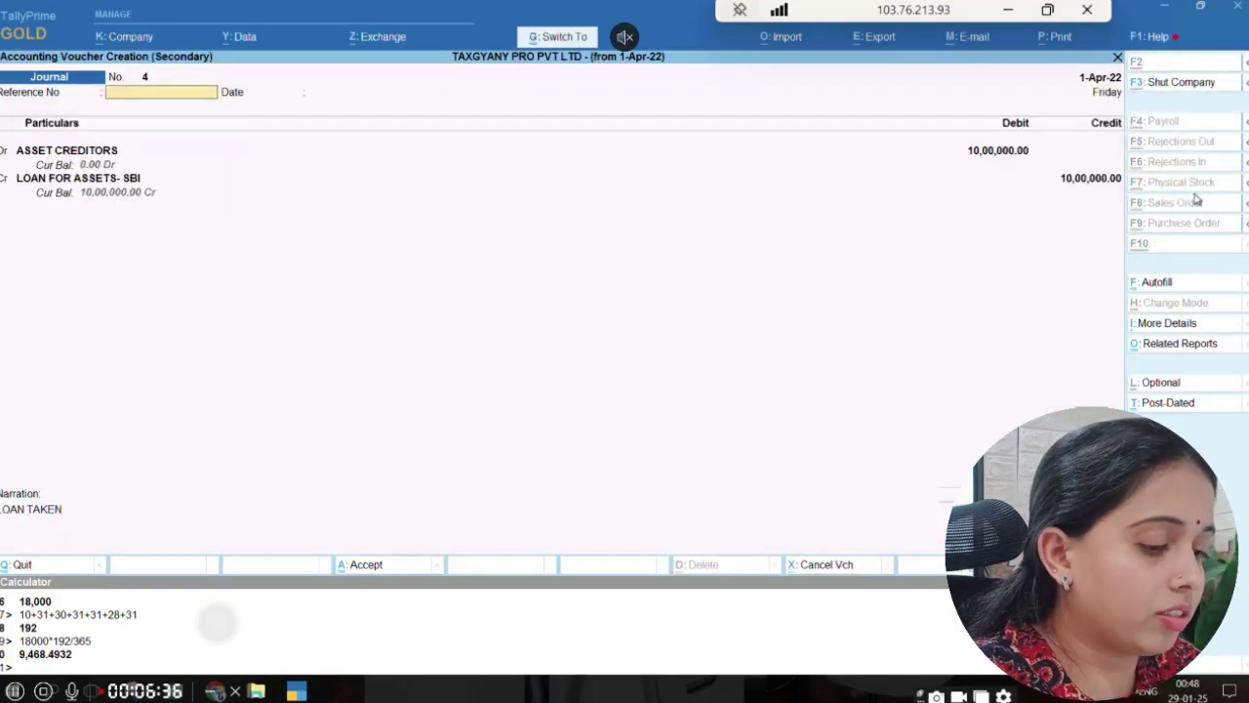
key(Escape)
key(Escape)
key(Escape)
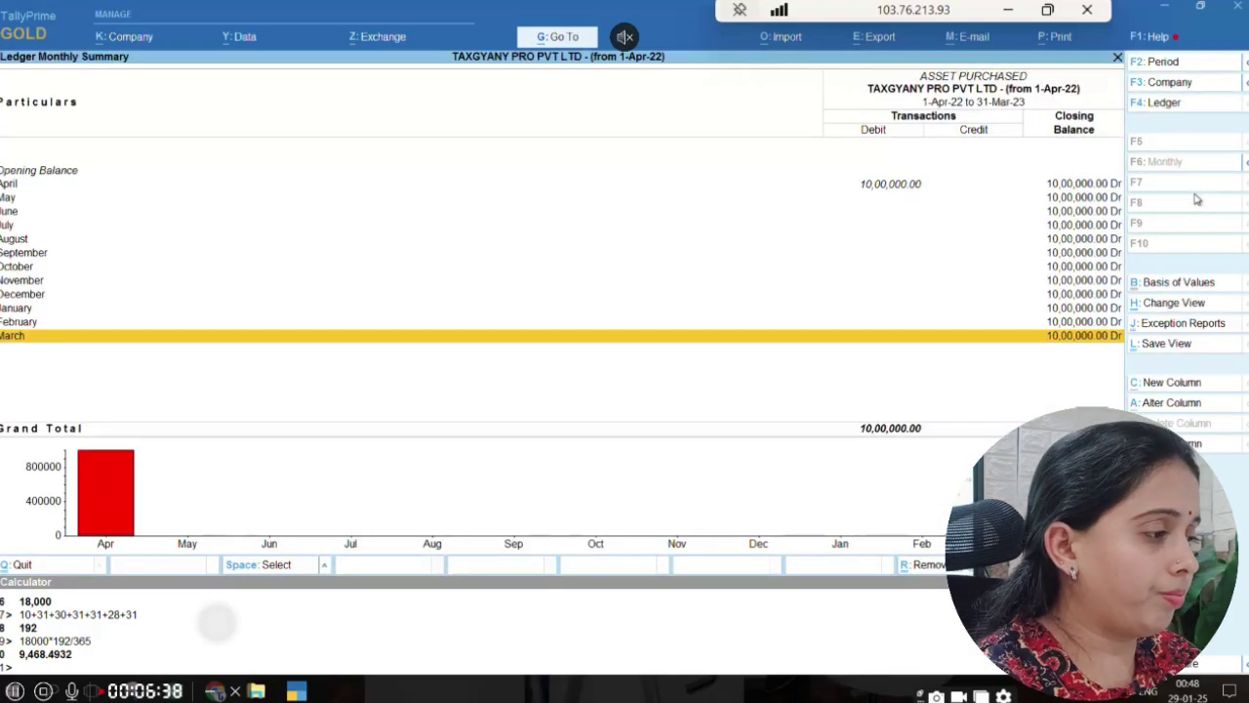
key(Escape)
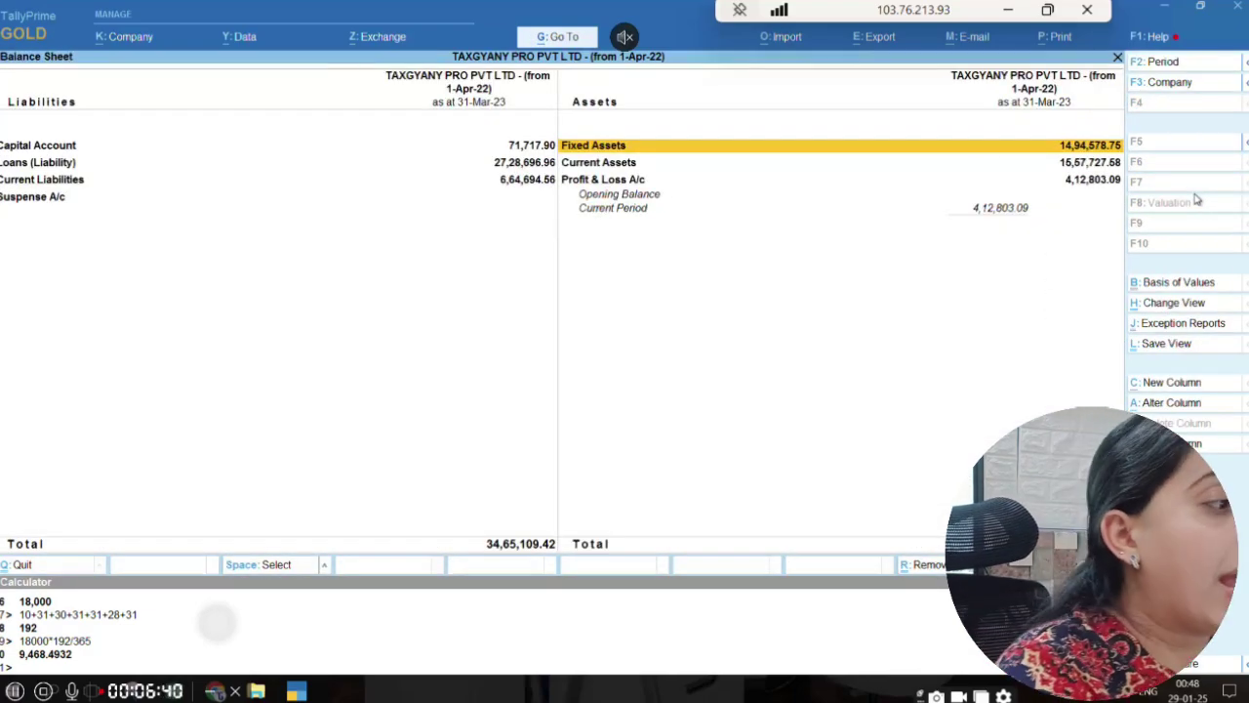
Drill down from Loans (Liability) through Secured Loans to the monthly summary of the LOAN FOR ASSETS- SBI ledger.
key(Left)
key(Down)
key(Down)
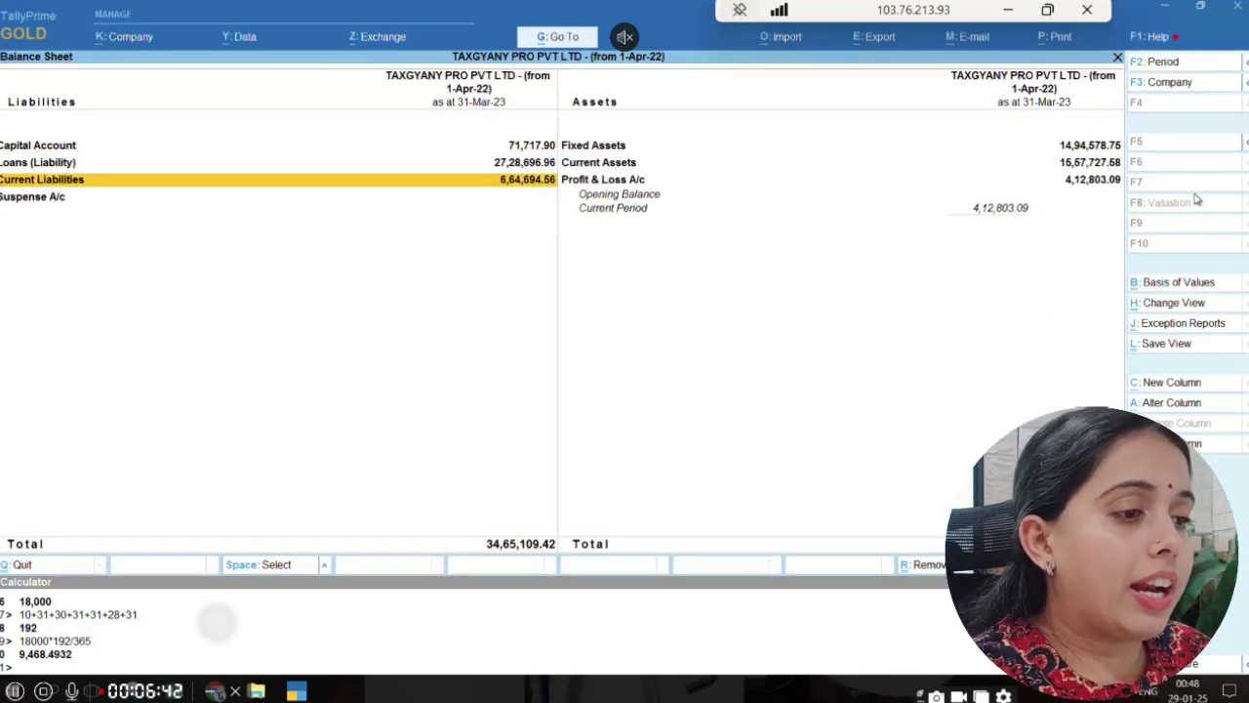
key(Up)
key(Return)
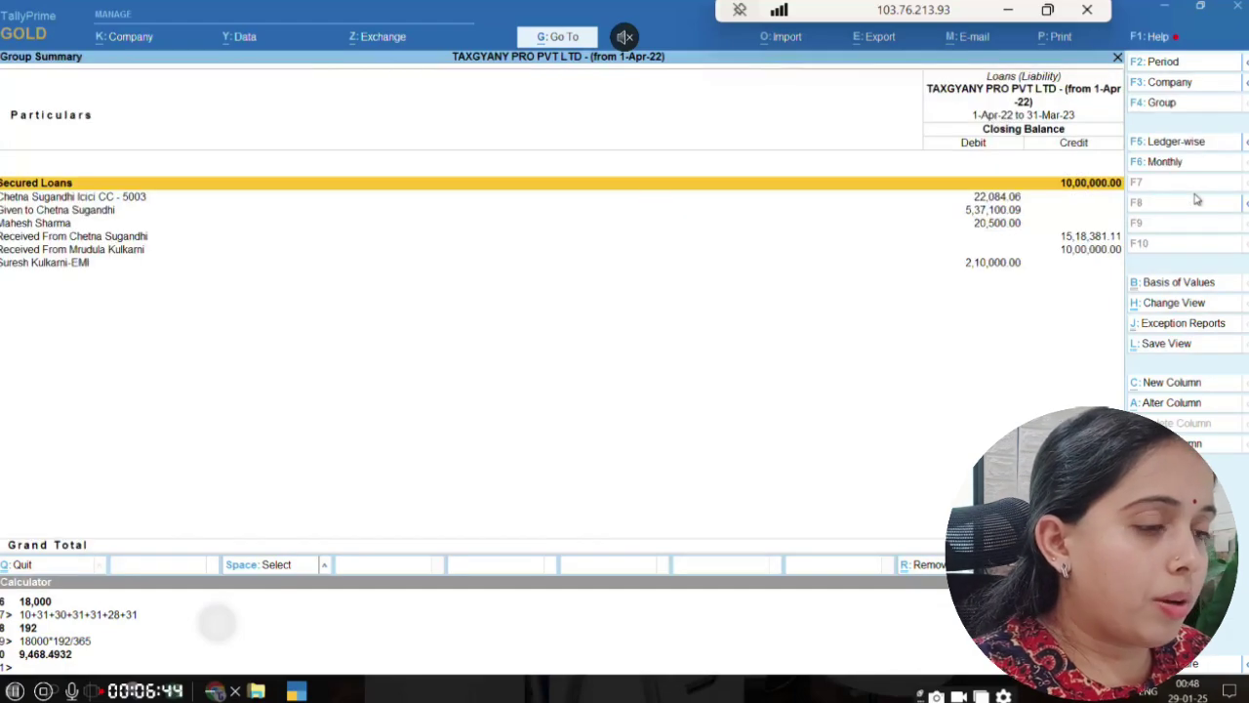
key(Return)
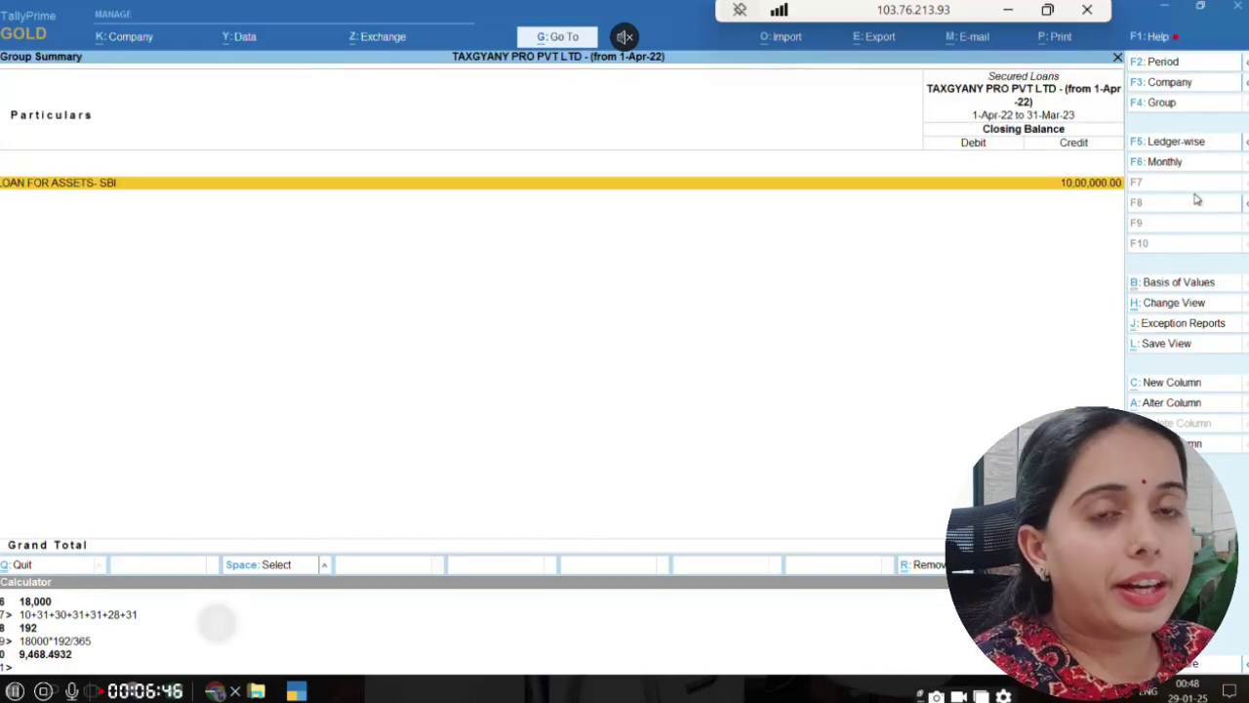
key(Return)
Review the loan ledger's April entry by opening its 1-Apr-22 journal voucher, and return to the monthly summary.
key(Up)
key(Up)
key(Up)
key(Up)
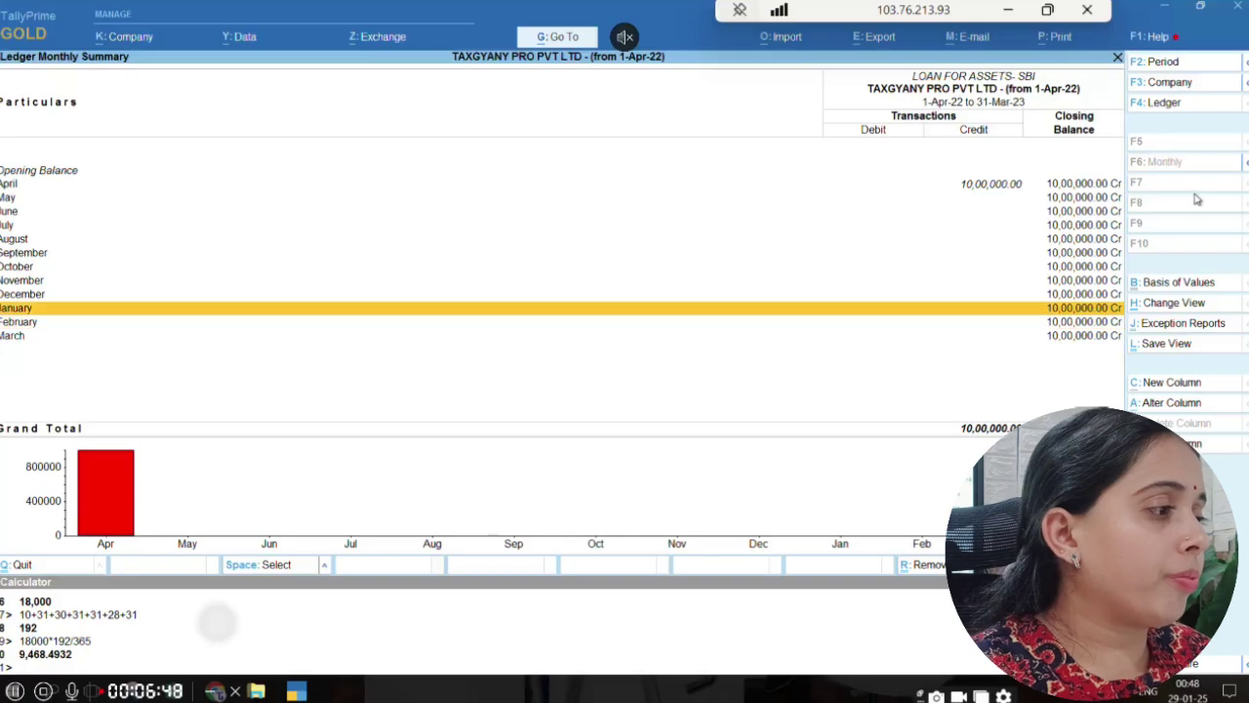
key(Up)
key(Up)
key(Up)
key(Up)
key(Up)
key(Up)
key(Up)
key(Down)
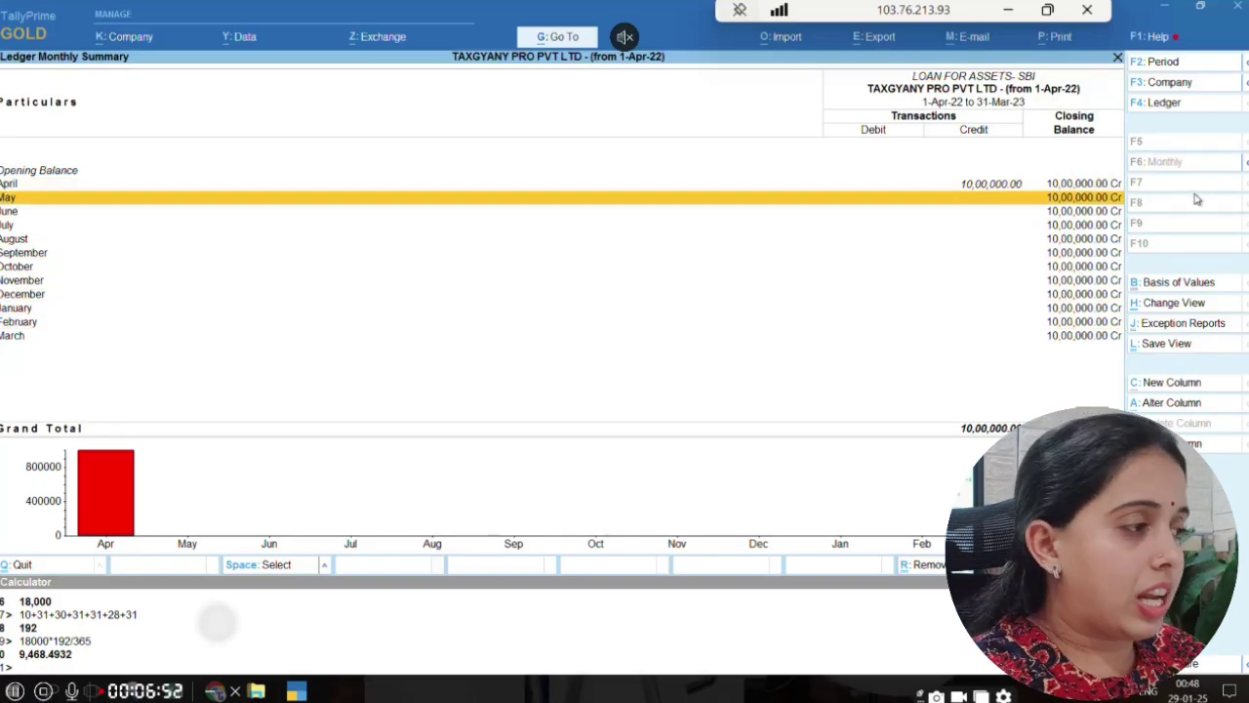
key(Return)
key(Escape)
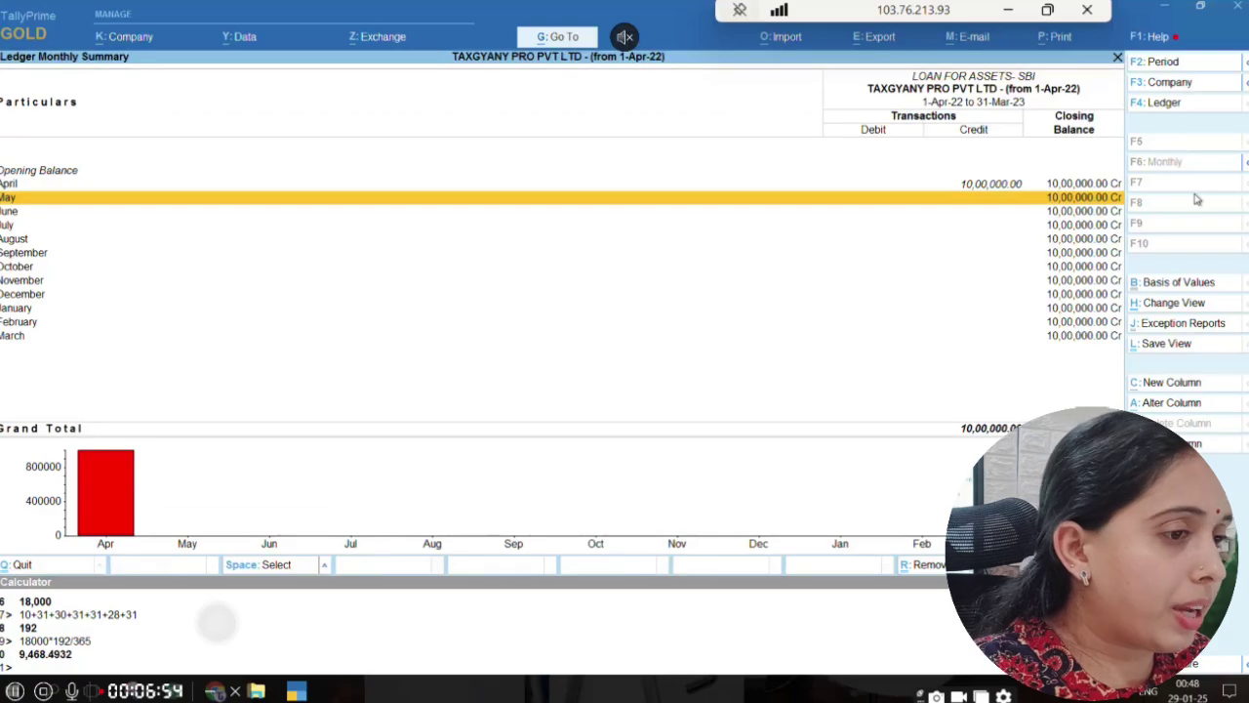
key(Up)
key(Return)
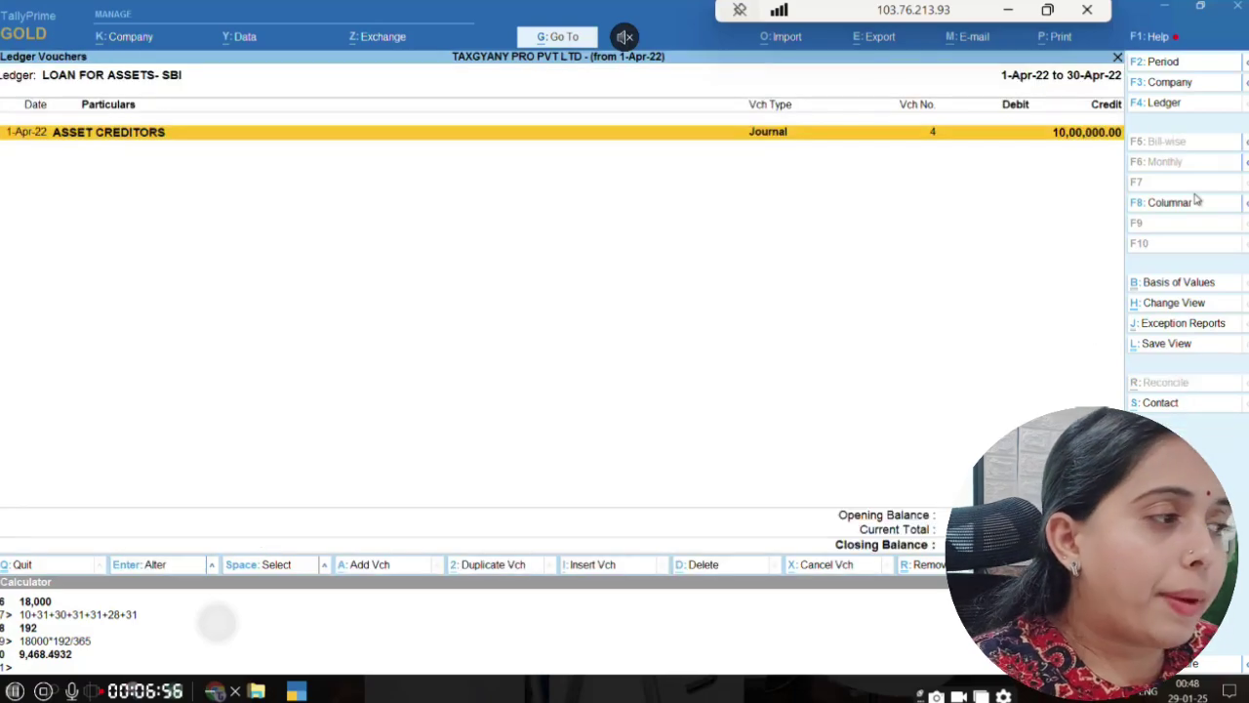
key(Return)
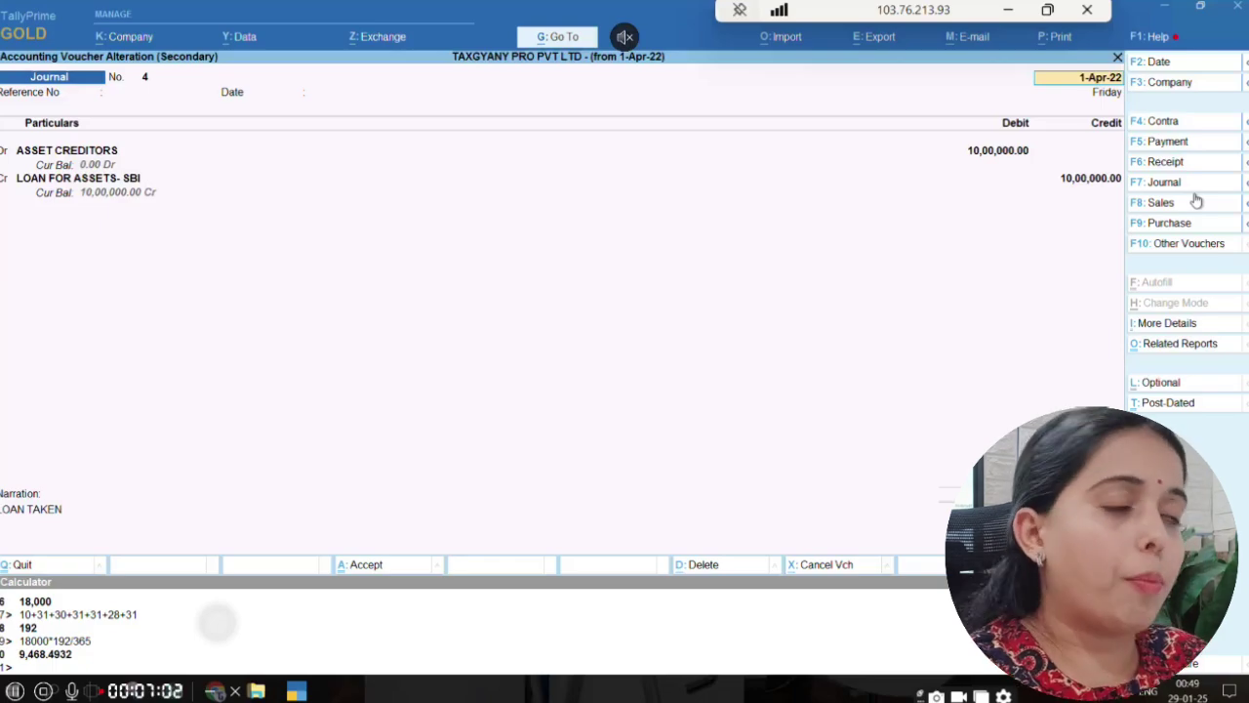
key(Escape)
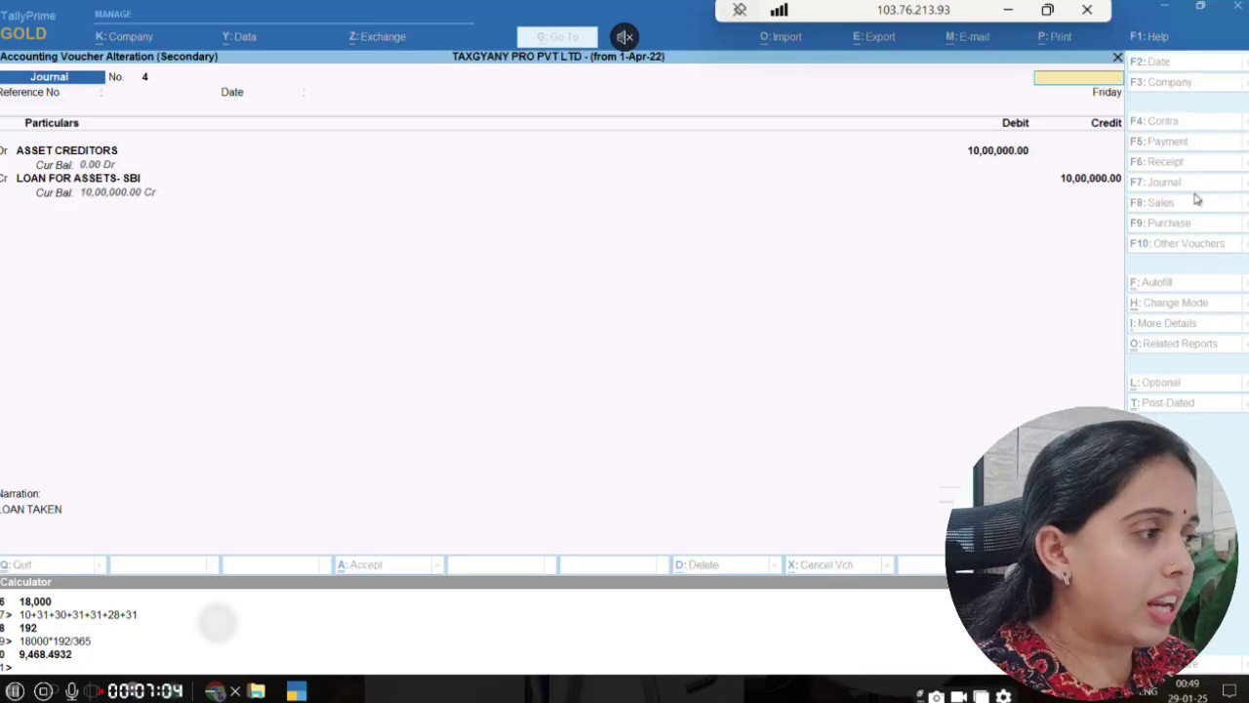
key(Escape)
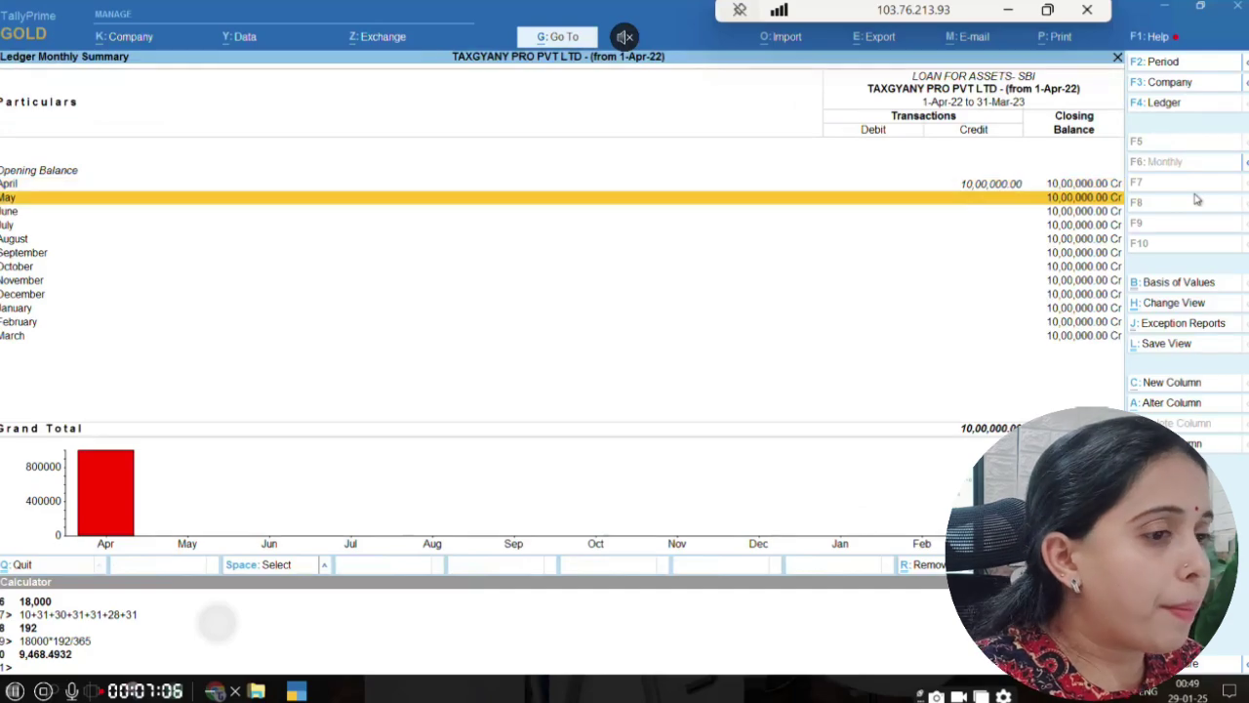
Add a journal voucher from the loan ledger's May vouchers, with voucher date and reference date 1-May-22.
key(Return)
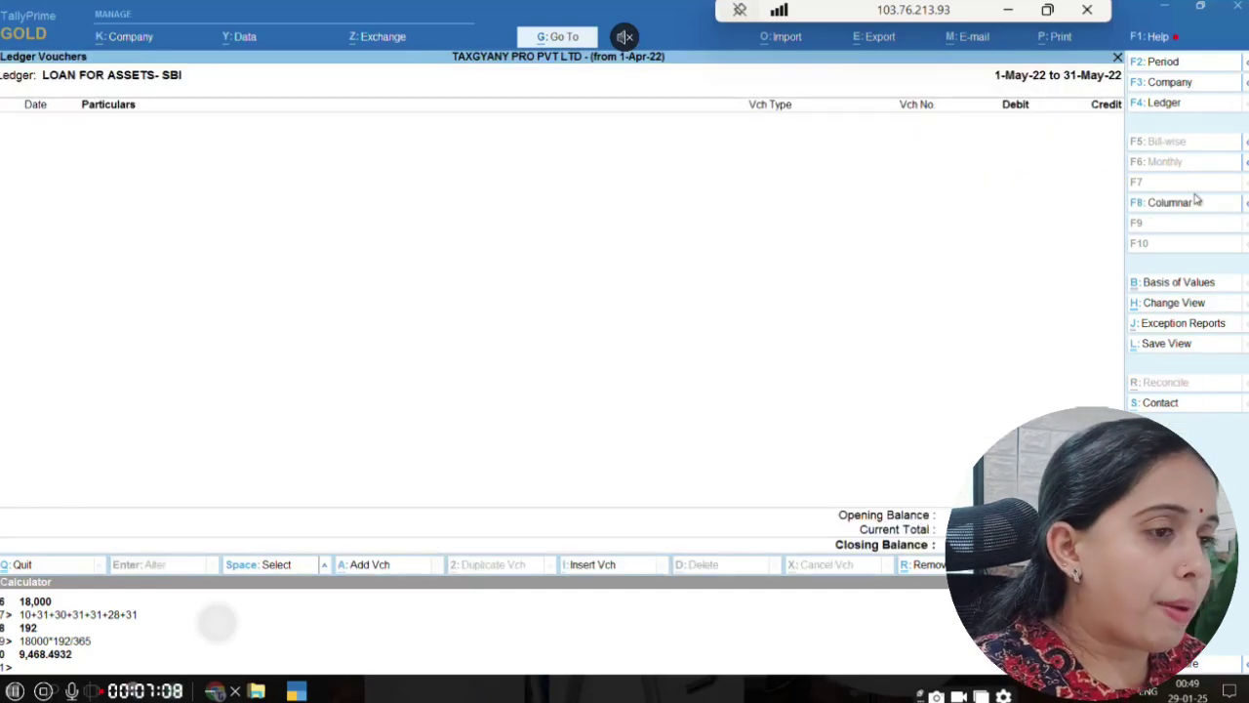
key(alt+a)
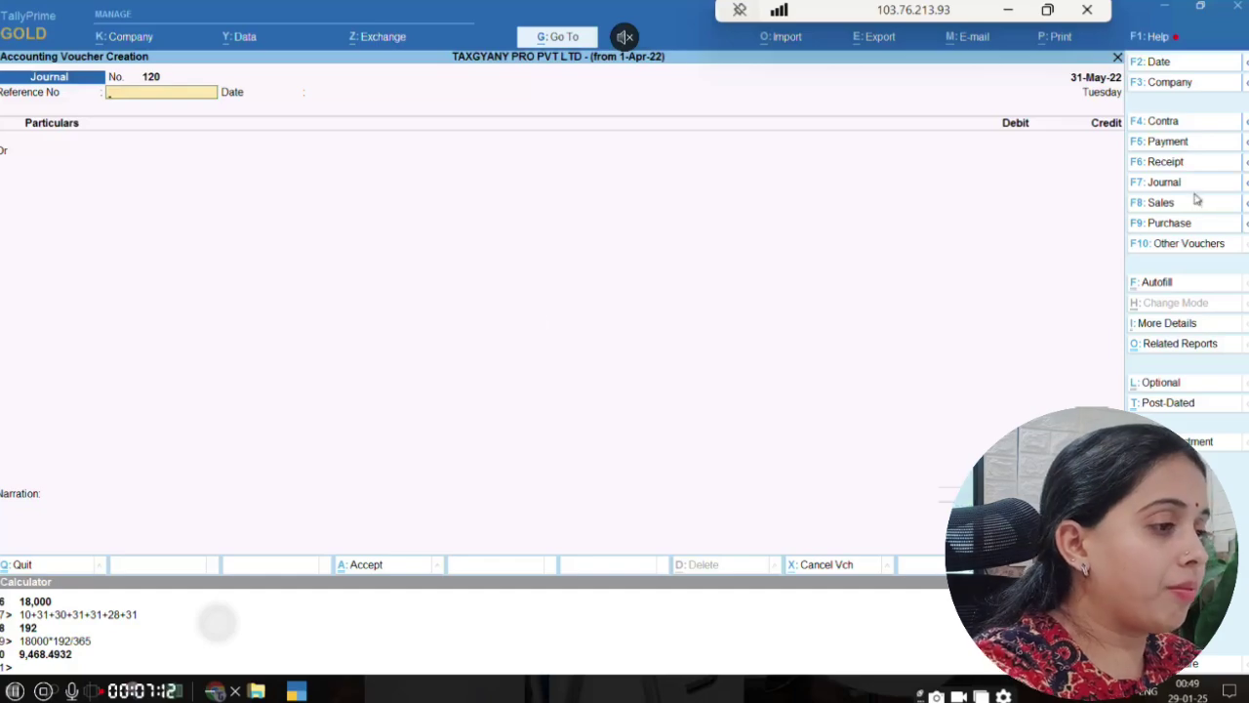
key(F2)
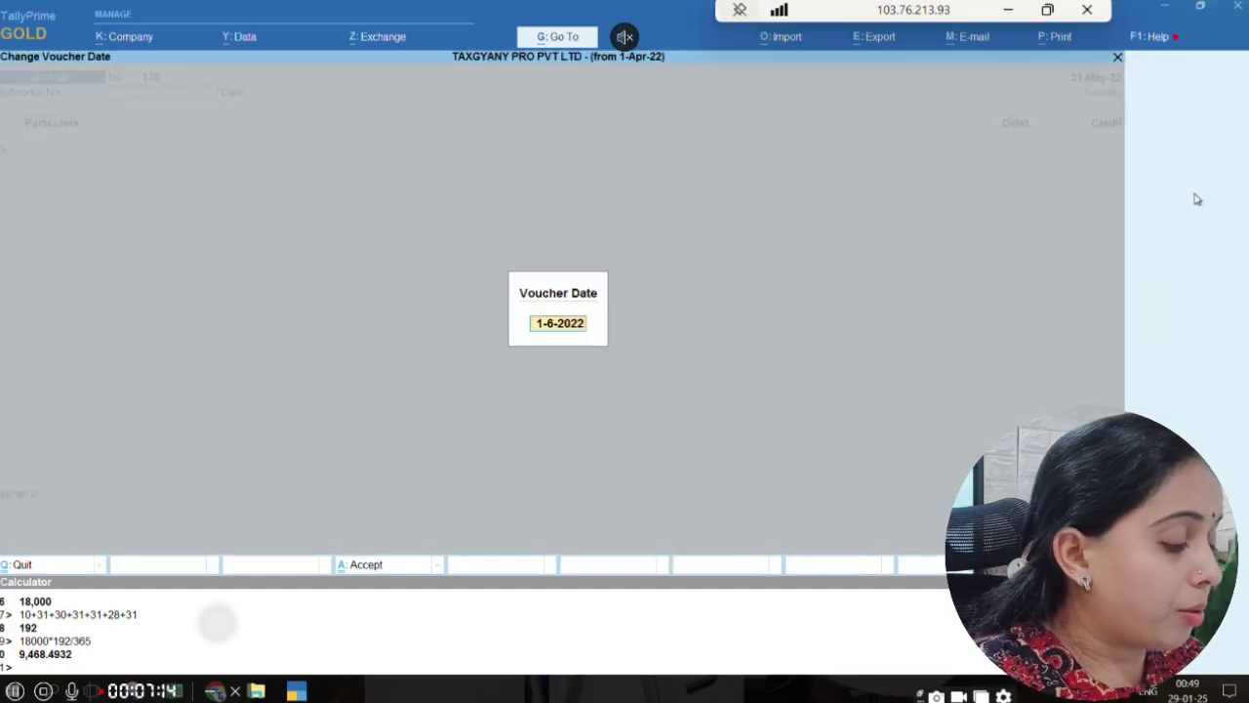
text(1.5)
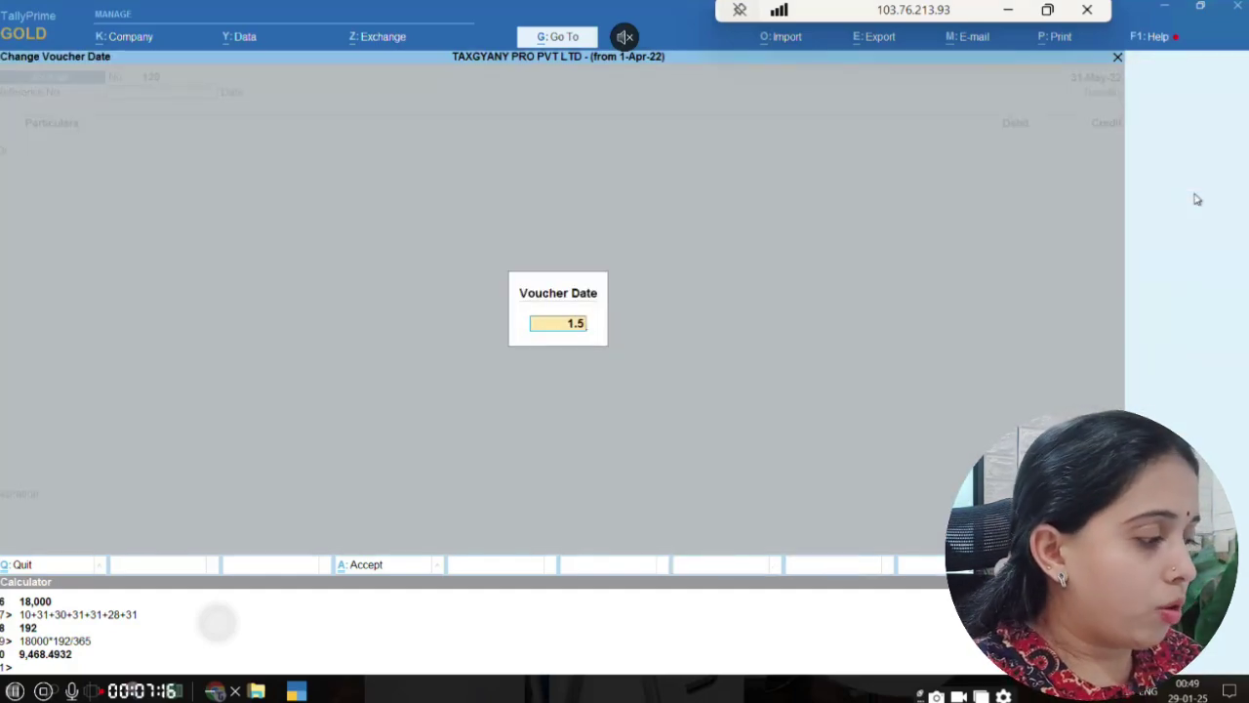
key(Return)
key(Return)
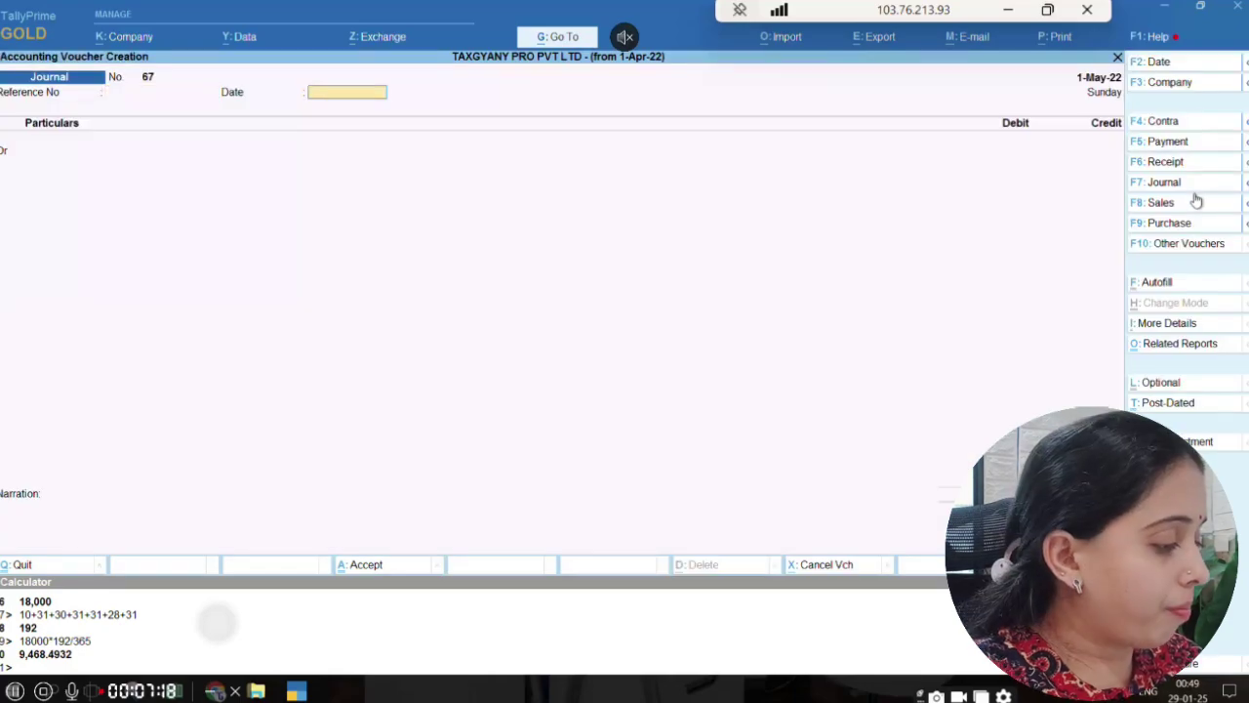
text(1-May-22)
key(Return)
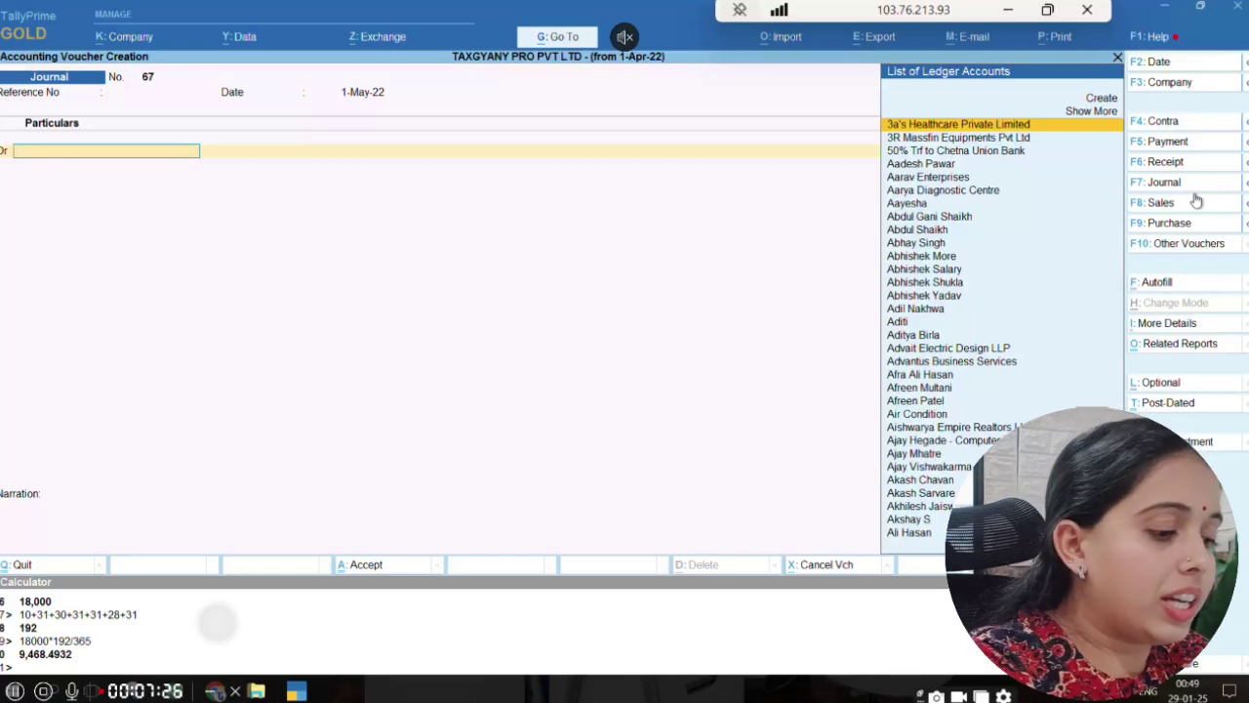
Debit LOAN FOR ASSETS- SBI with 50,000.
text(LOAN)
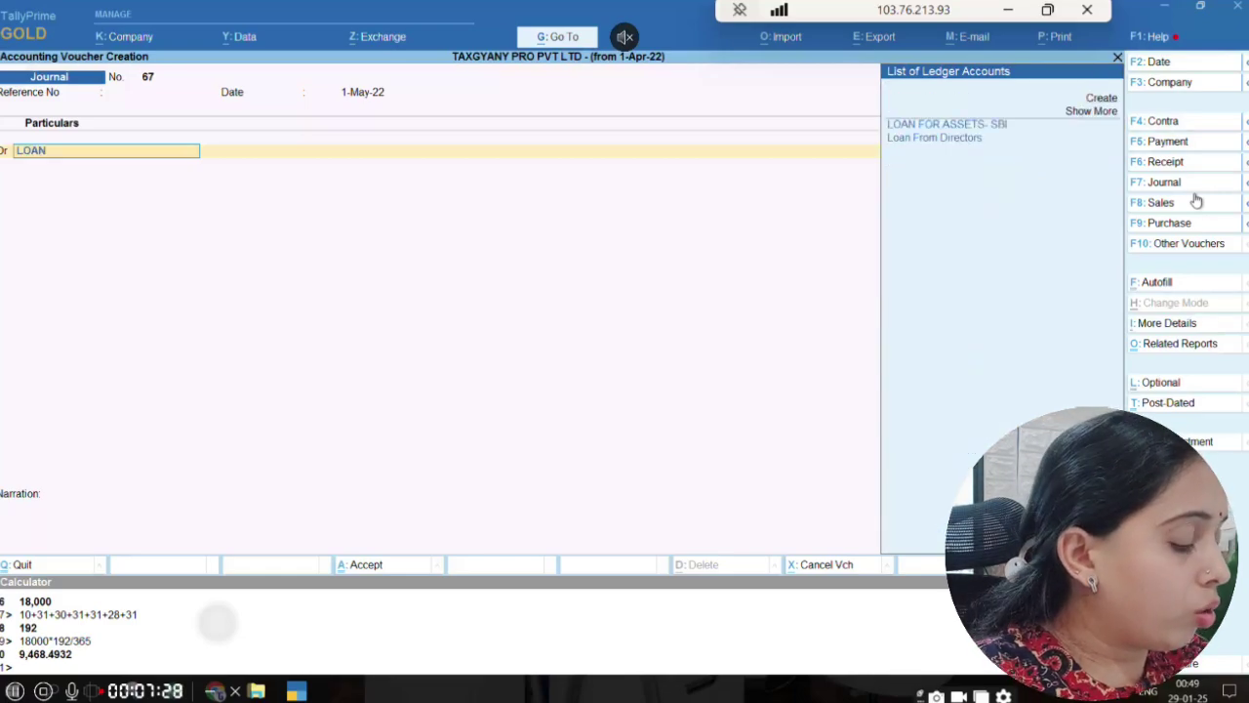
key(Return)
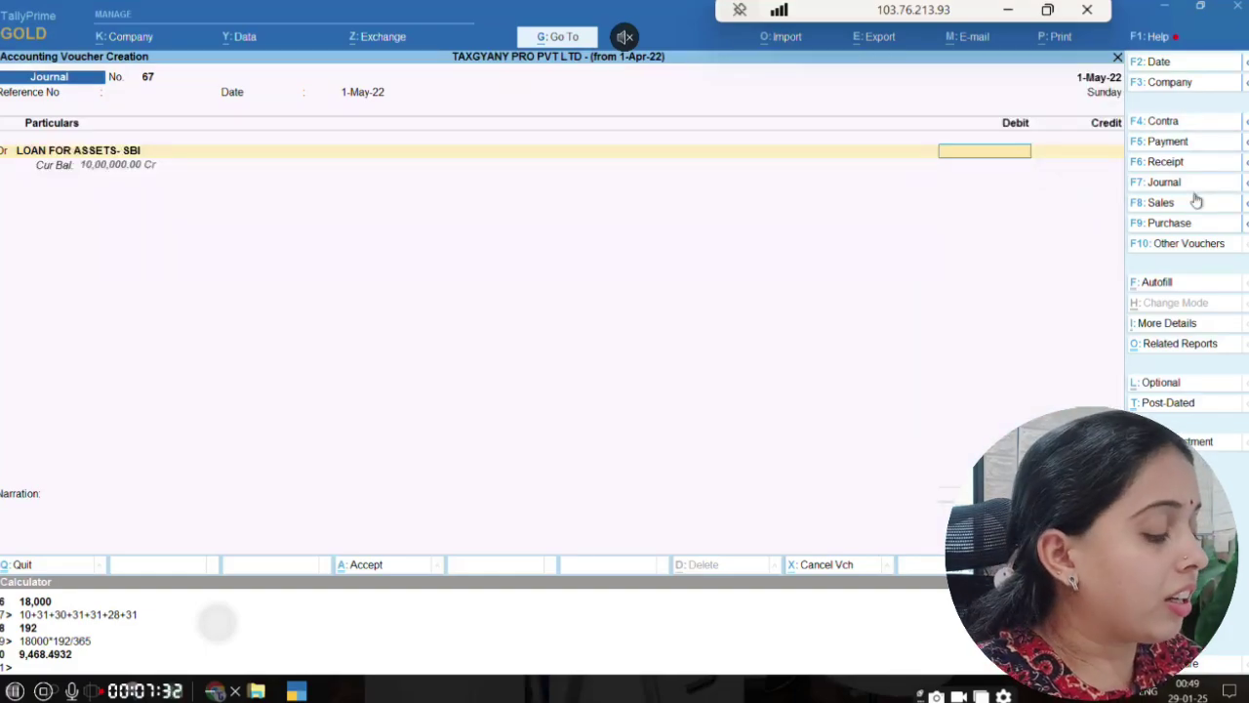
text(50000)
key(Return)
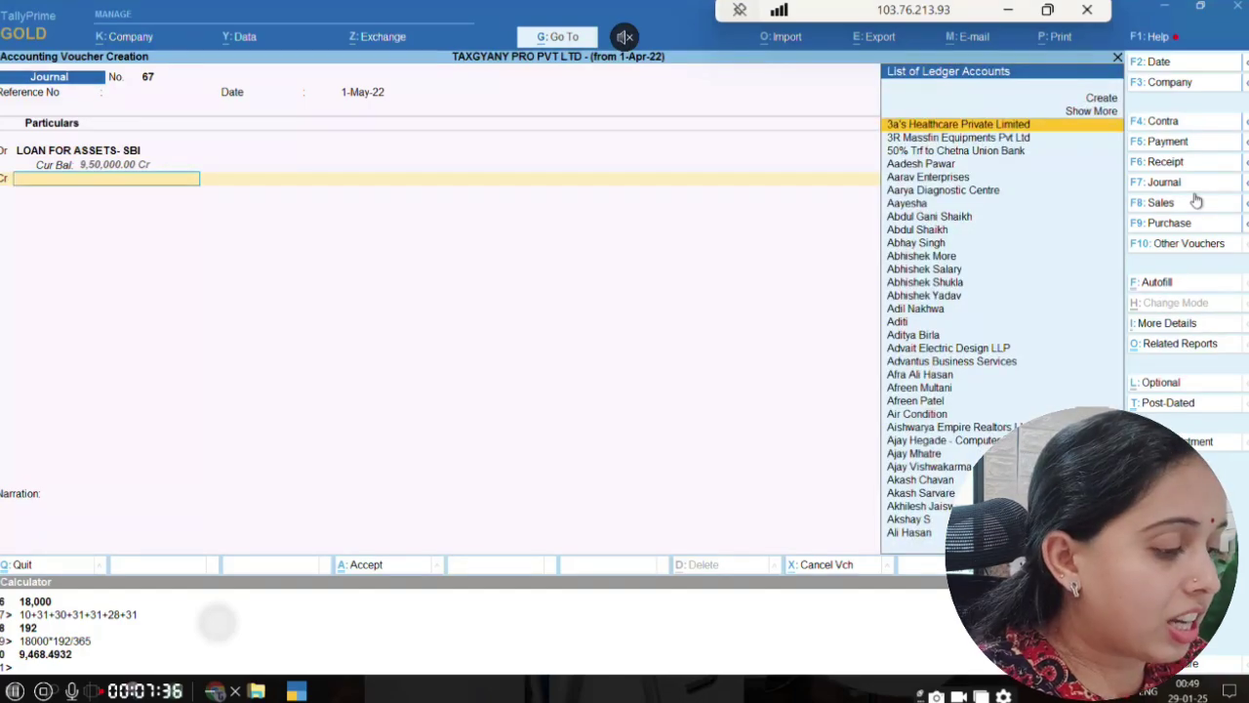
text(kotak)
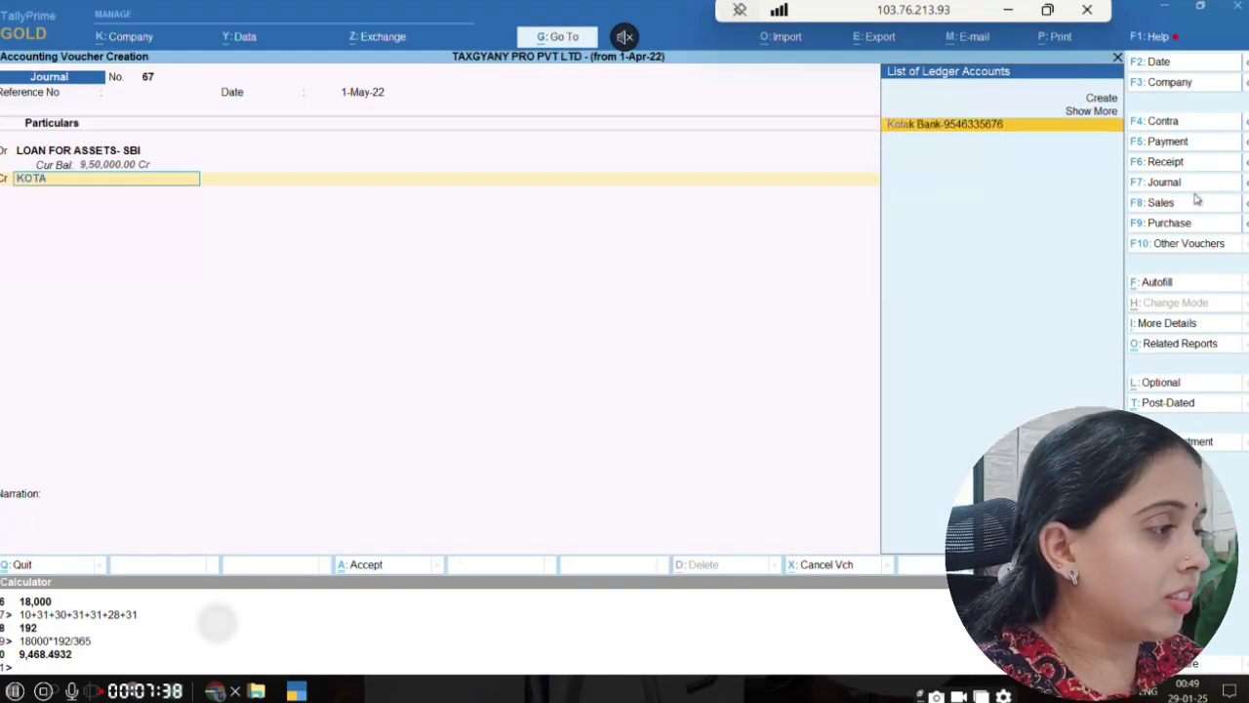
key(Return)
key(Return)
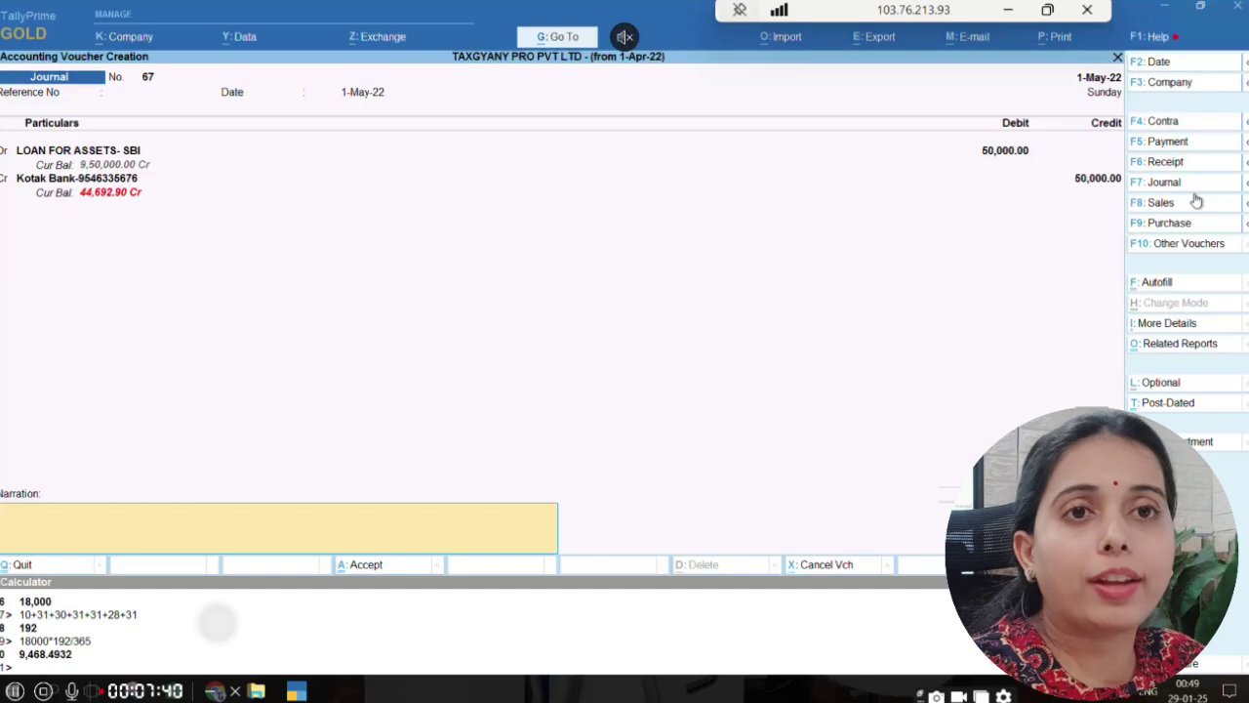
key(BackSpace)
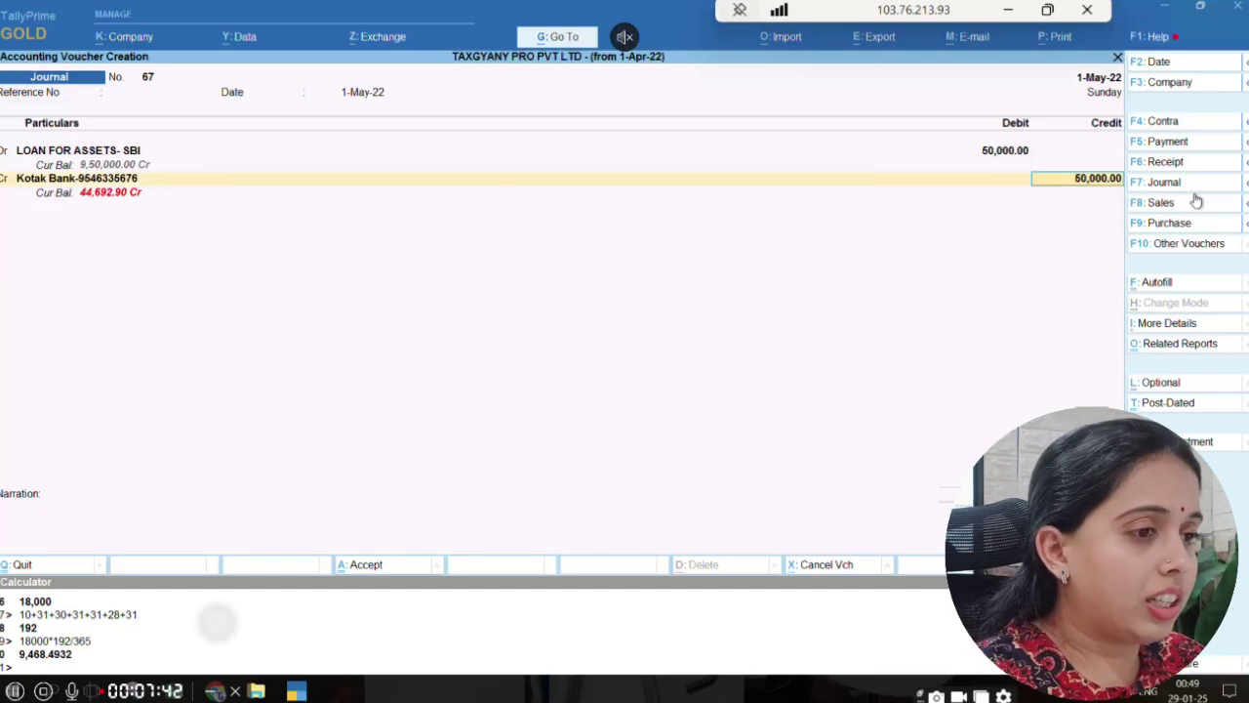
key(BackSpace)
Credit the Icici Bank ledger with 50,000, enter the narration EMI- and save the journal voucher.
text(icici)
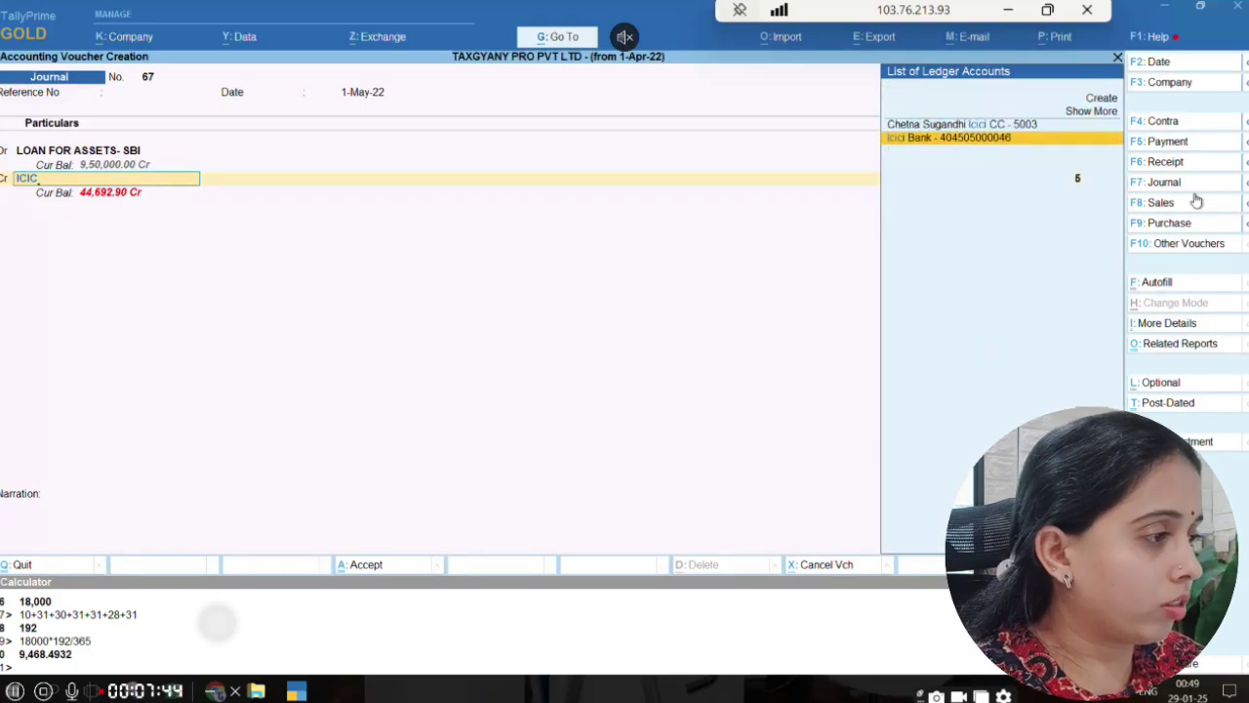
key(Return)
key(Return)
text(EMI-)
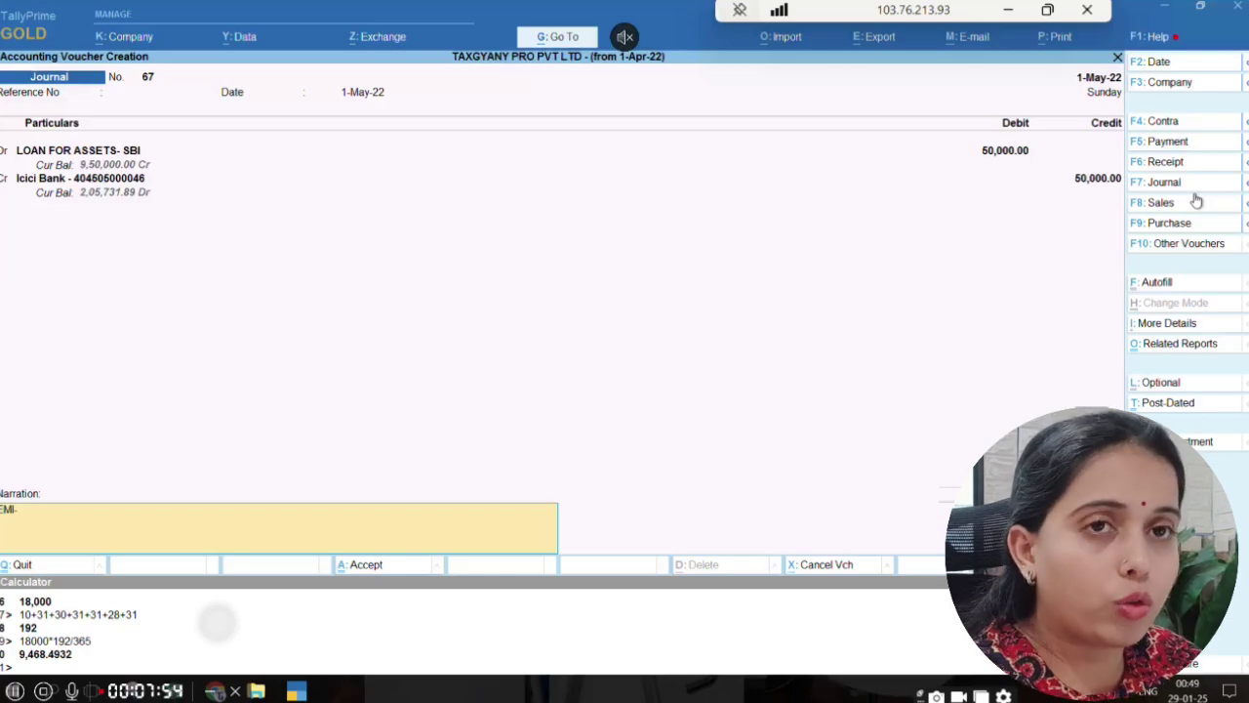
key(Return)
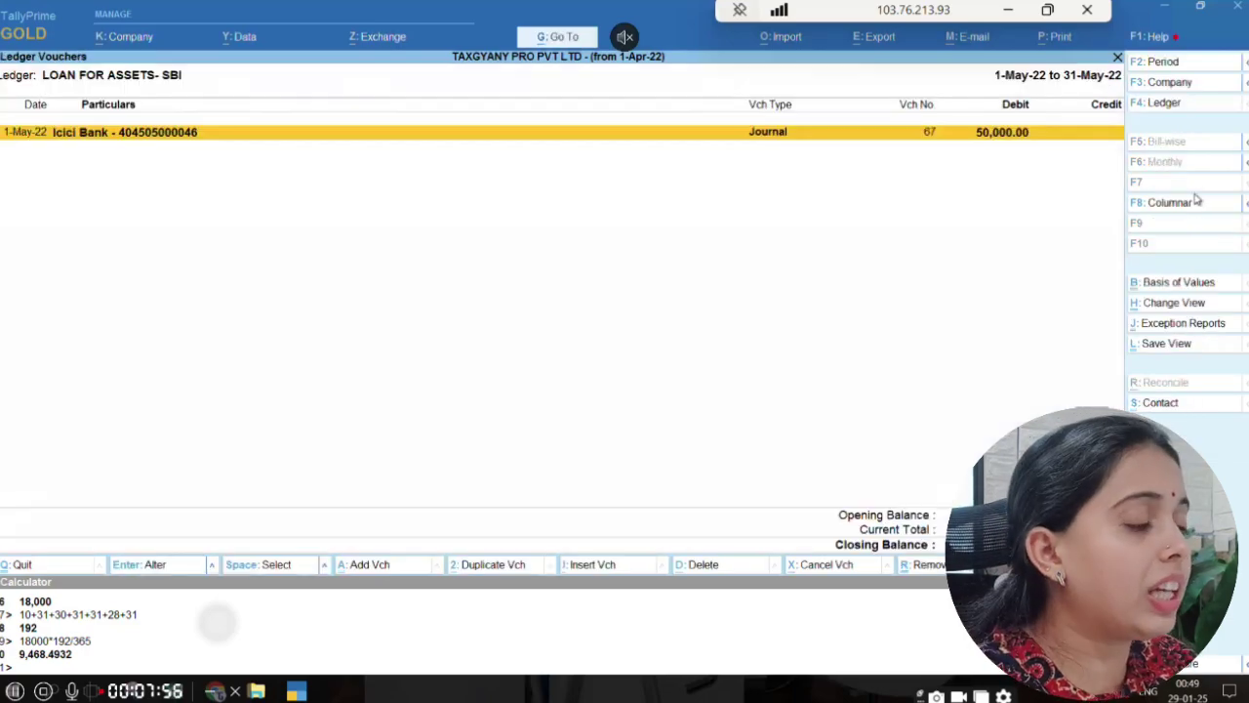
Check the loan ledger's monthly summary and reopen its May vouchers.
key(Escape)
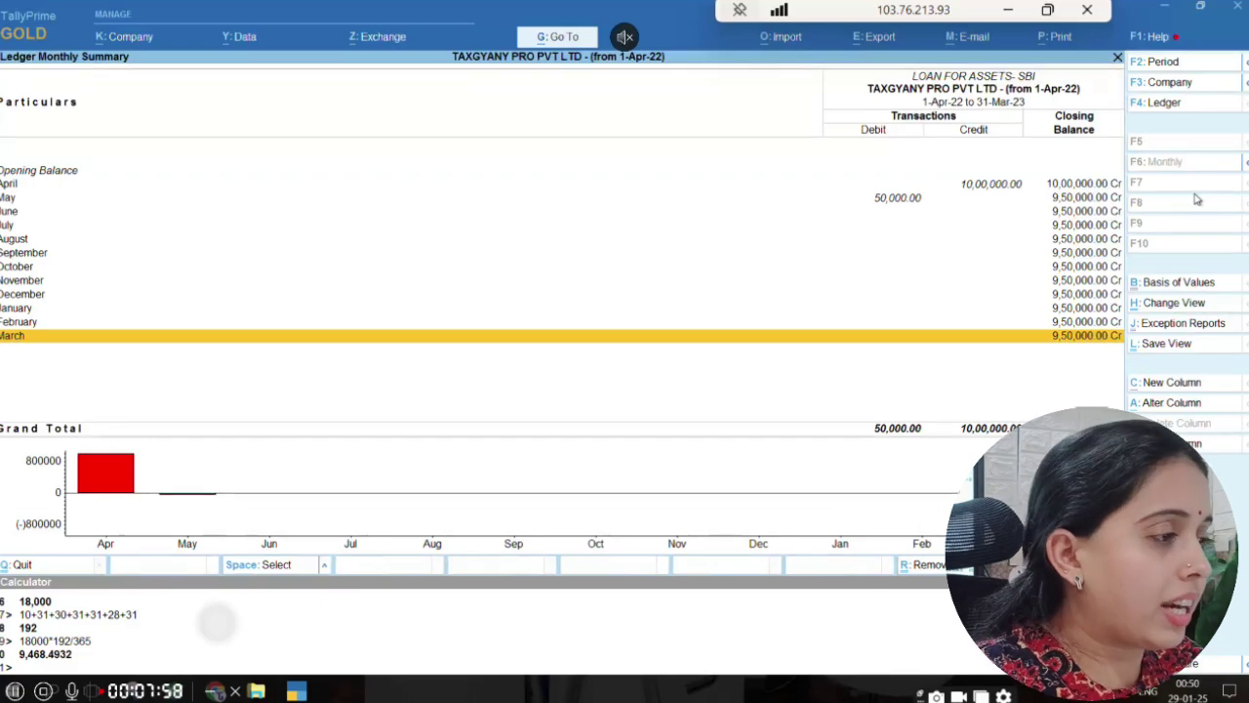
key(Up)
key(Up)
key(Up)
key(Up)
key(Up)
key(Up)
key(Up)
key(Up)
key(Up)
key(Up)
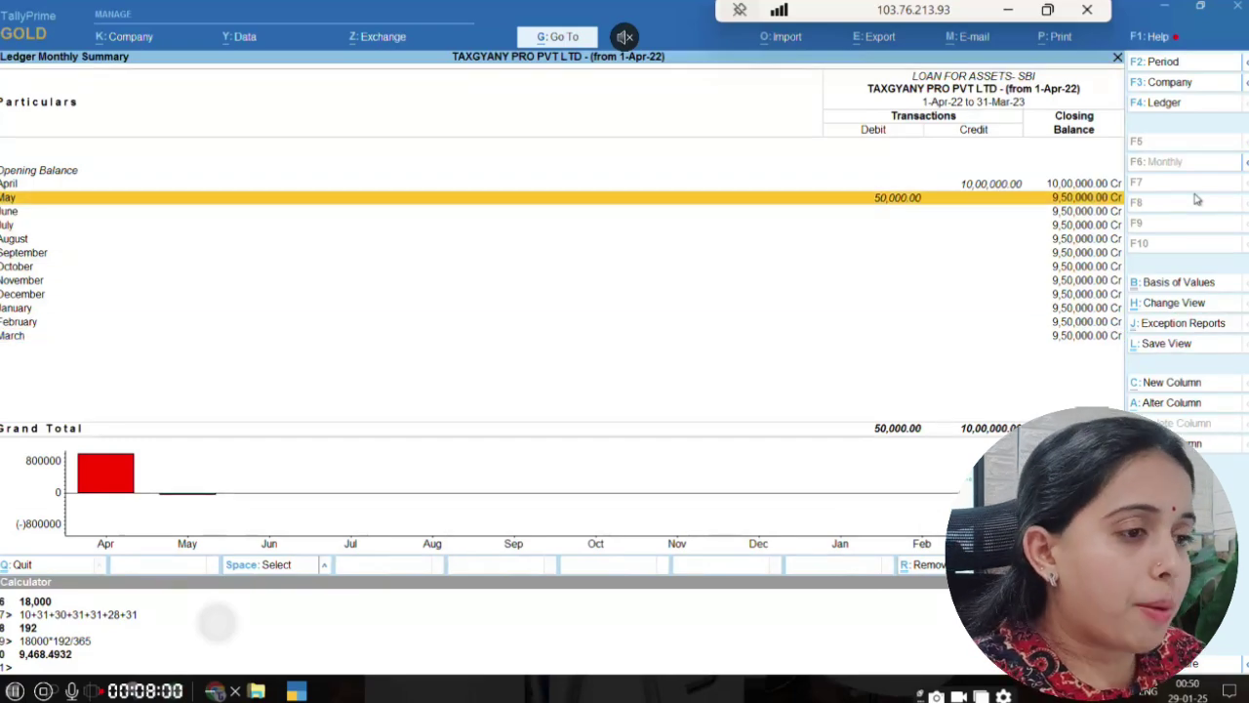
key(Return)
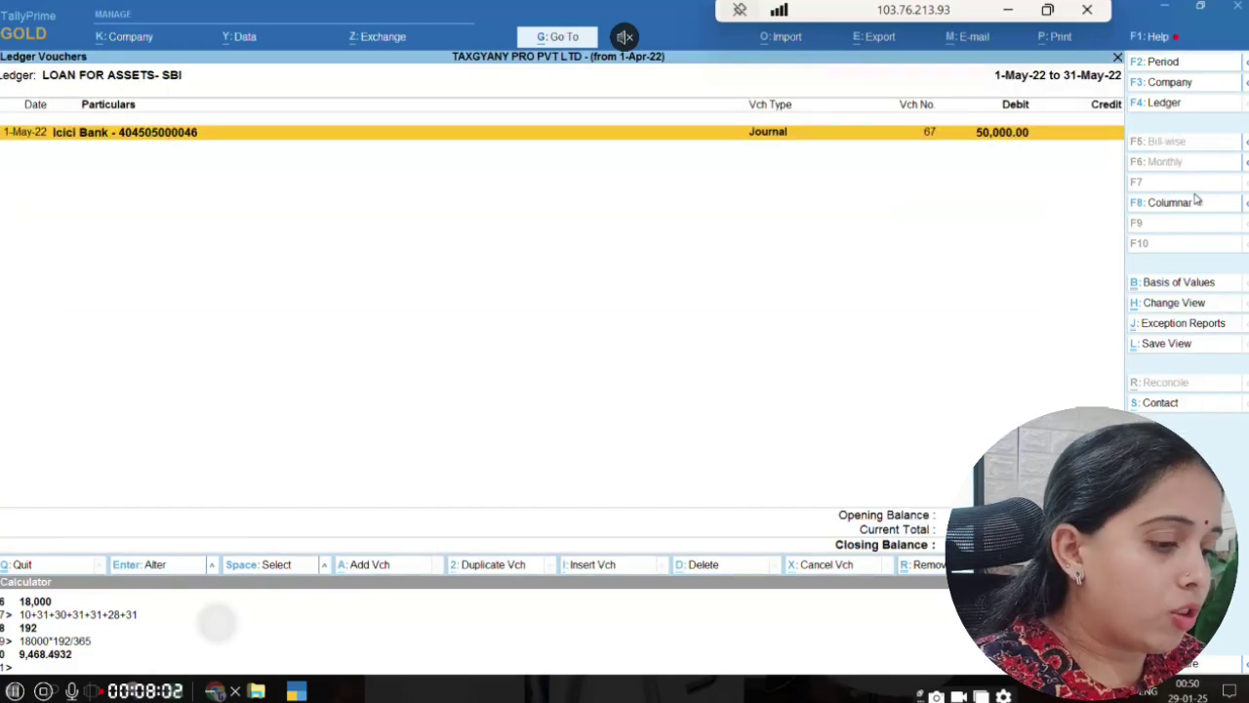
Duplicate the May EMI voucher with voucher date and reference date 1-Jun-22, and save it.
key(alt+2)
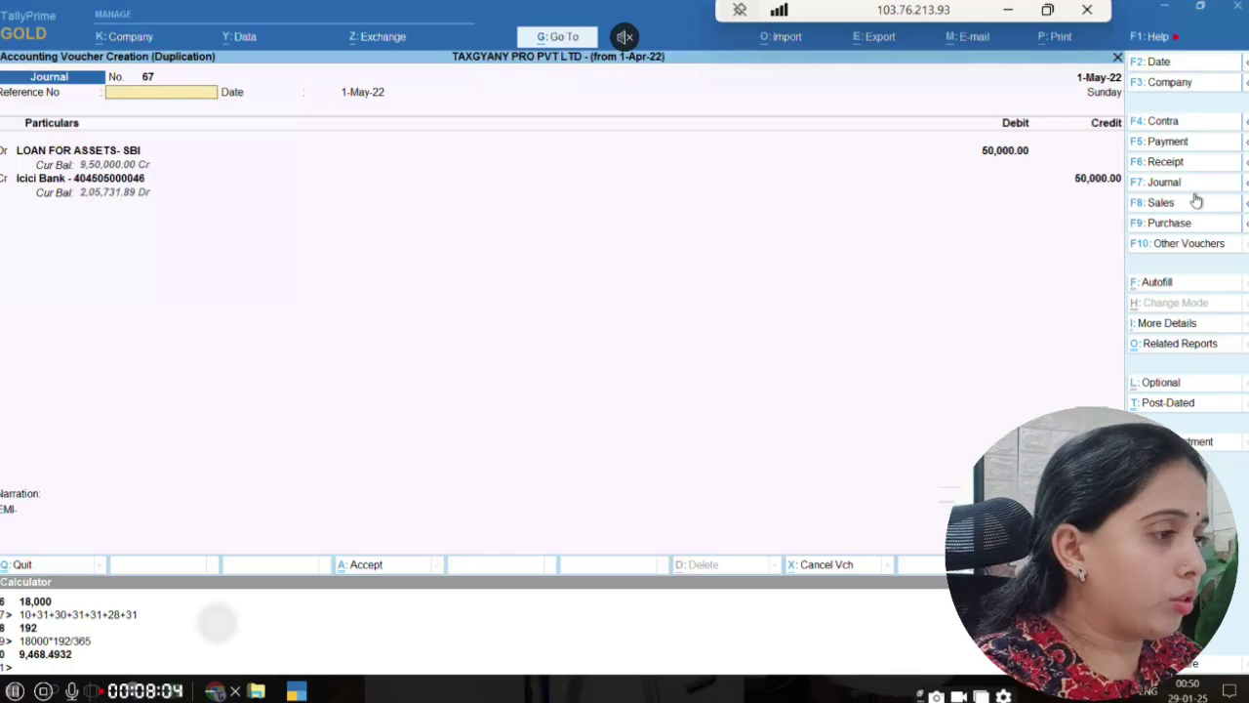
key(F2)
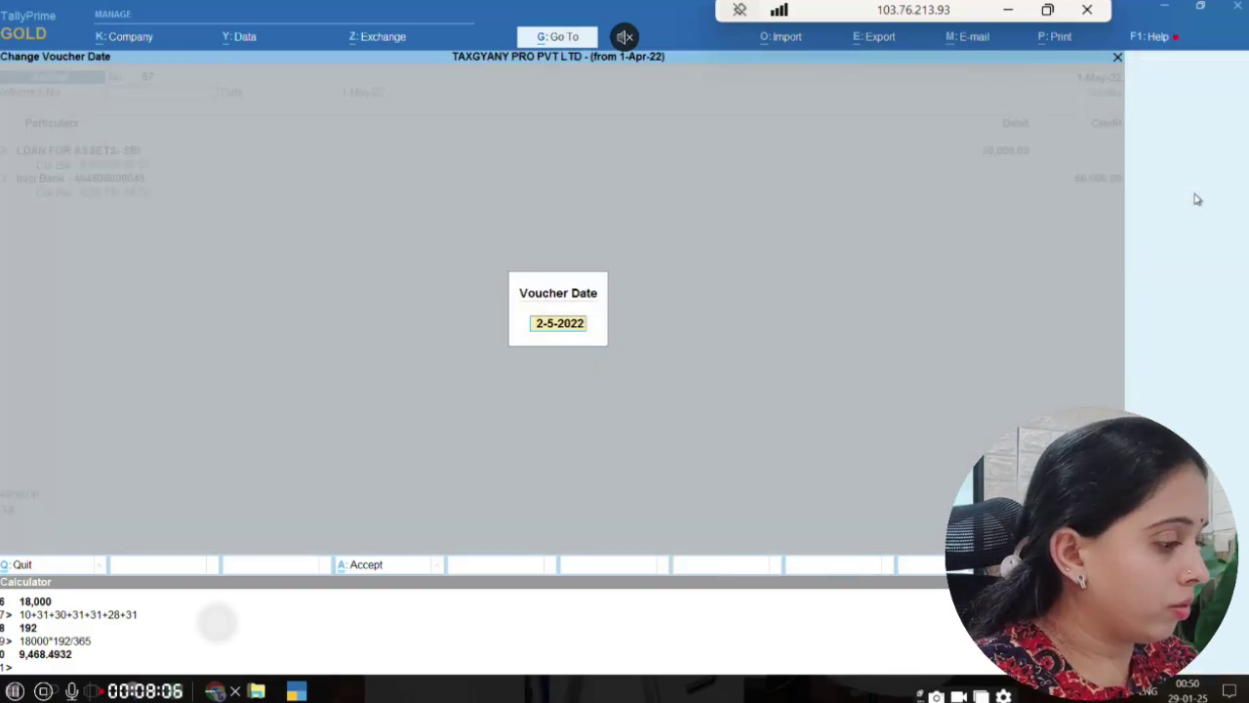
text(1-6)
key(Return)
key(Return)
text(1)
key(Return)
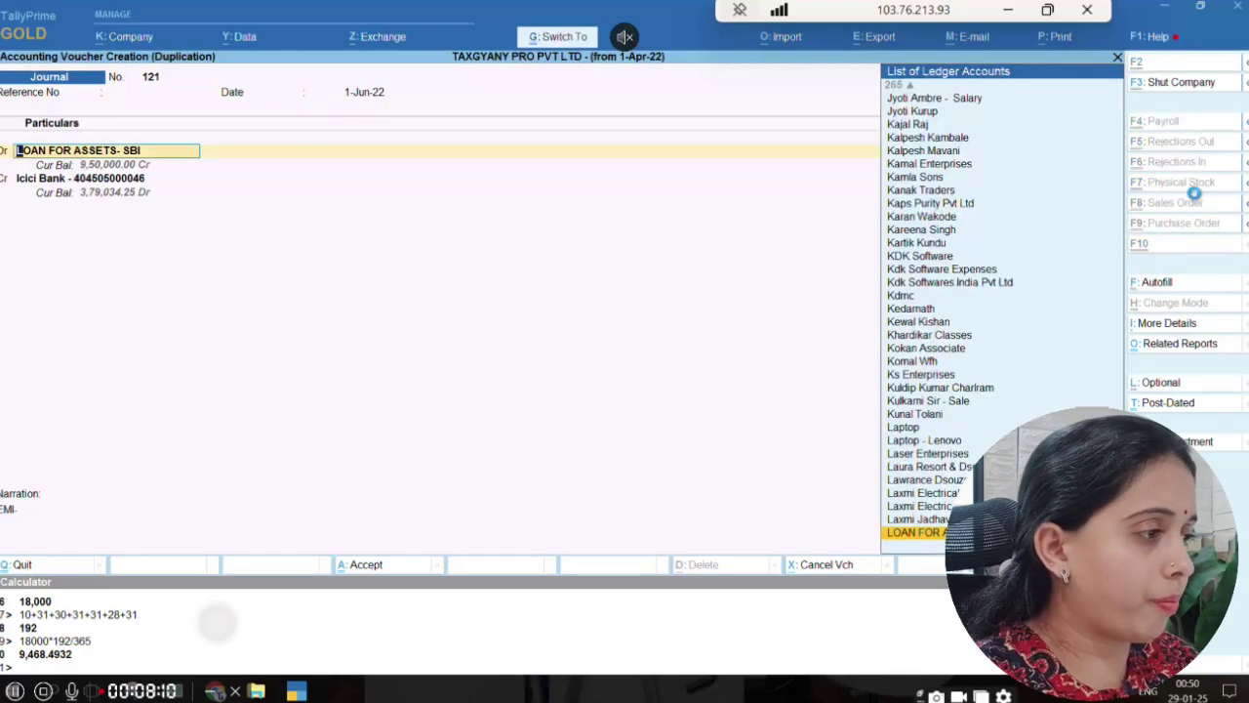
key(ctrl+a)
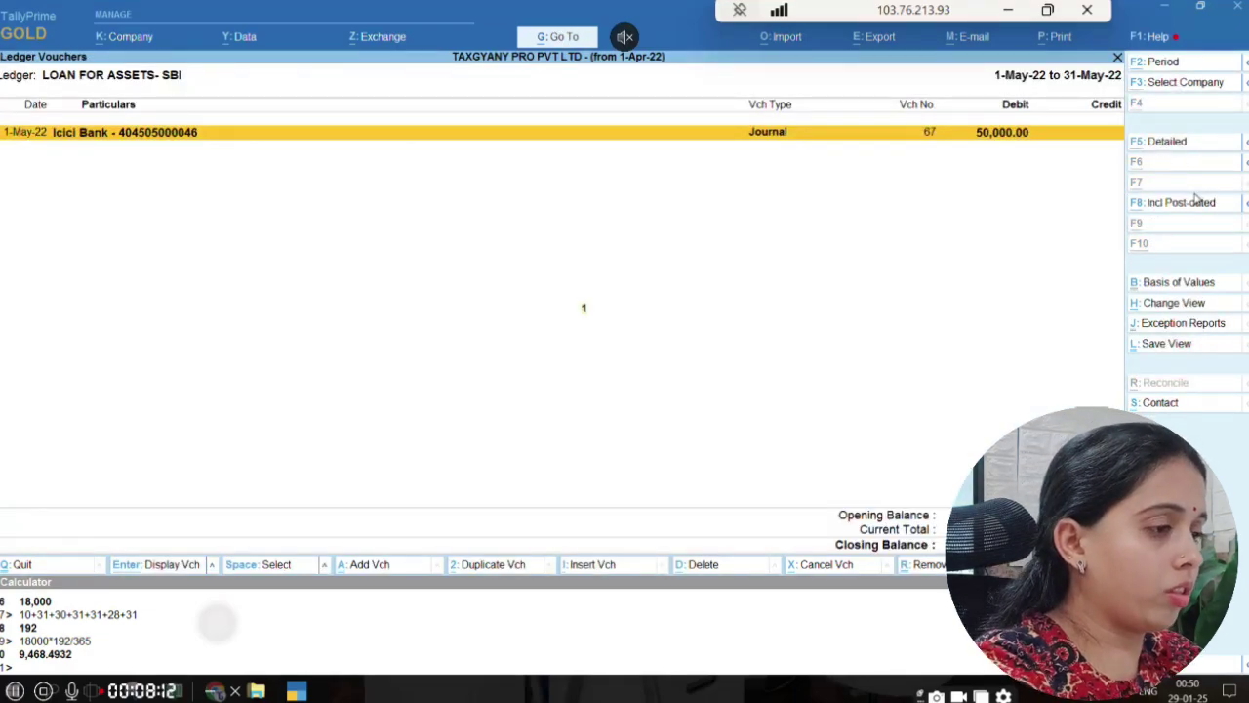
Change the loan ledger's voucher report period to the full year, 1-Apr-22 to 31-Mar-23.
key(alt+F2)
key(space)
key(Return)
key(space)
key(Return)
Duplicate the 1-Jun-22 EMI journal voucher with voucher date and reference date 1-Jul-22, and save it.
key(Down)
key(Down)
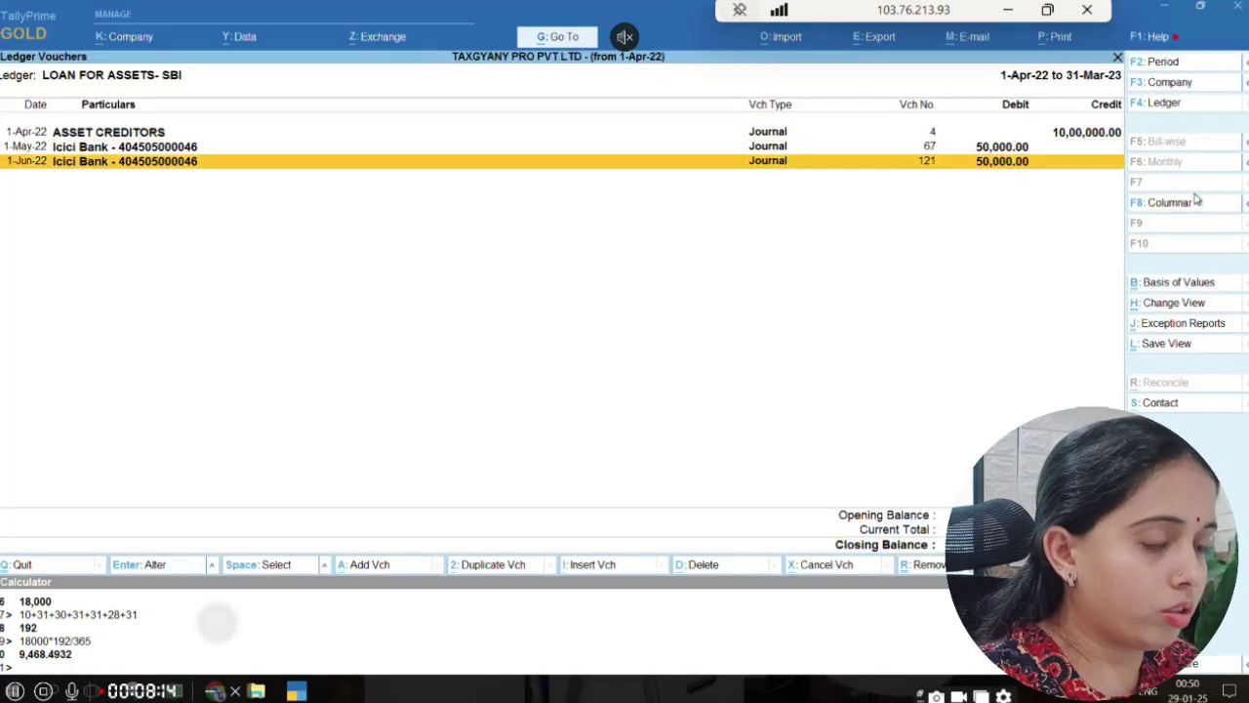
key(alt+2)
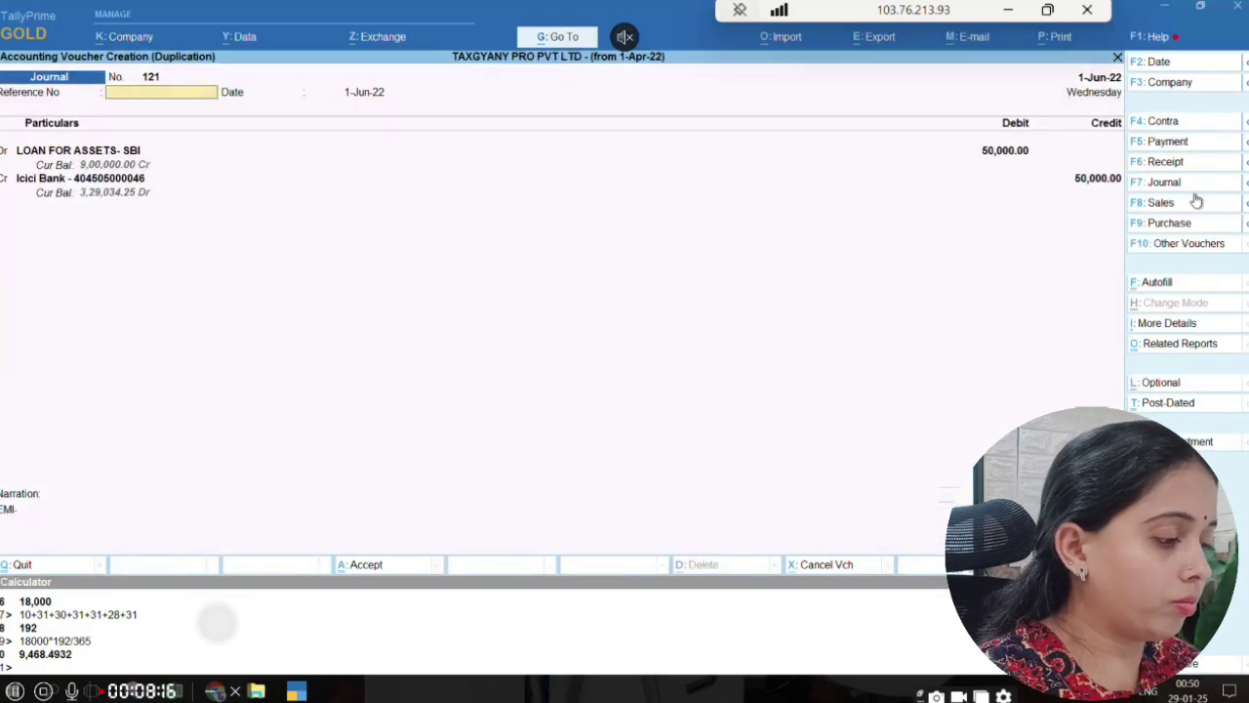
key(Return)
text(1-Jul-22)
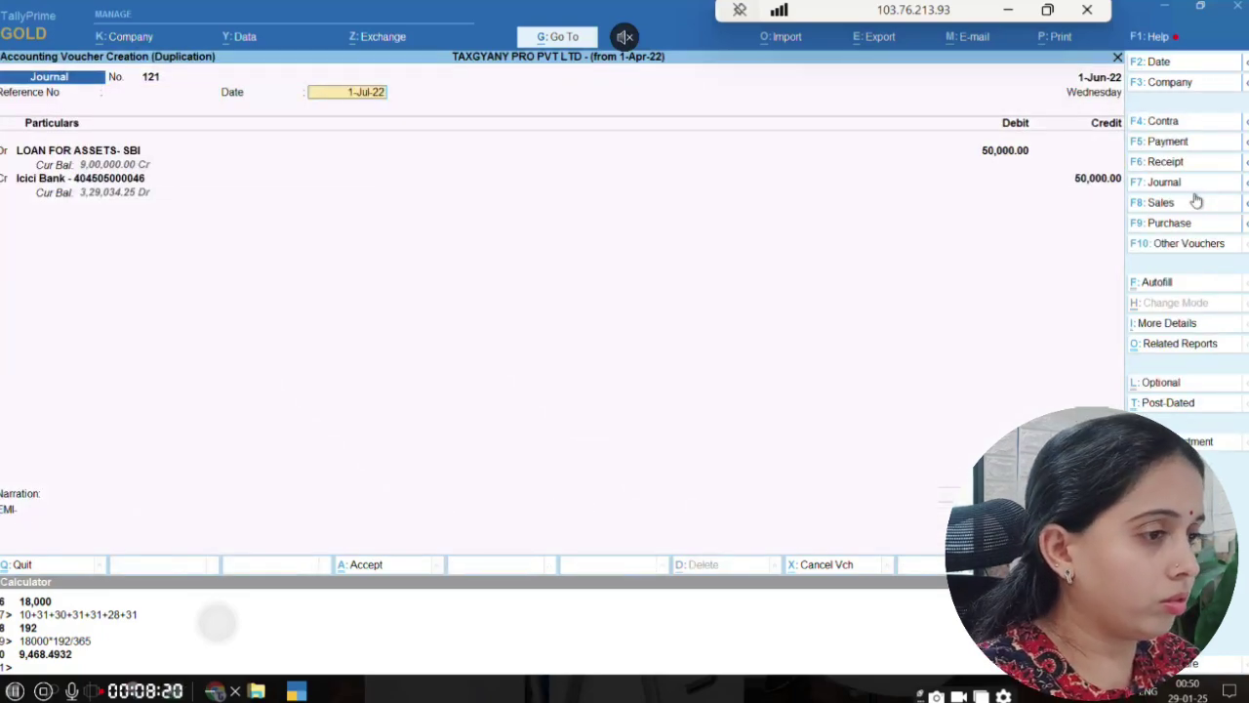
key(F2)
text(1)
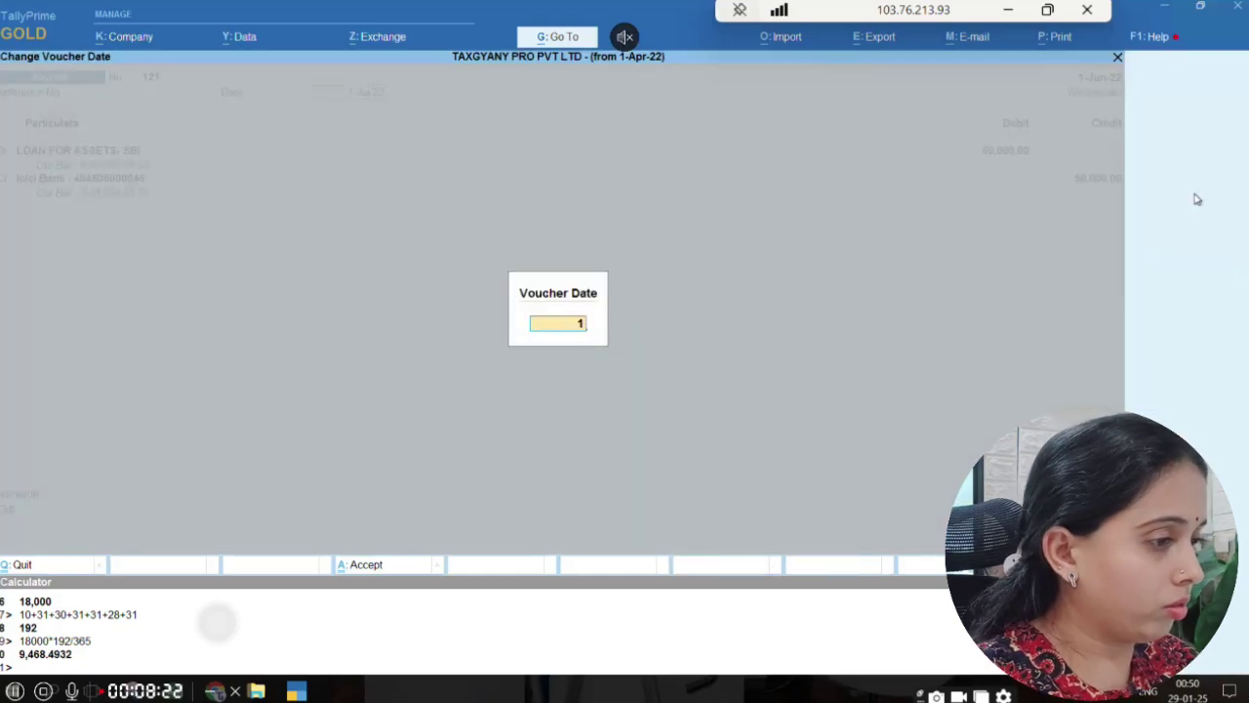
text(.7)
key(Return)
key(ctrl)
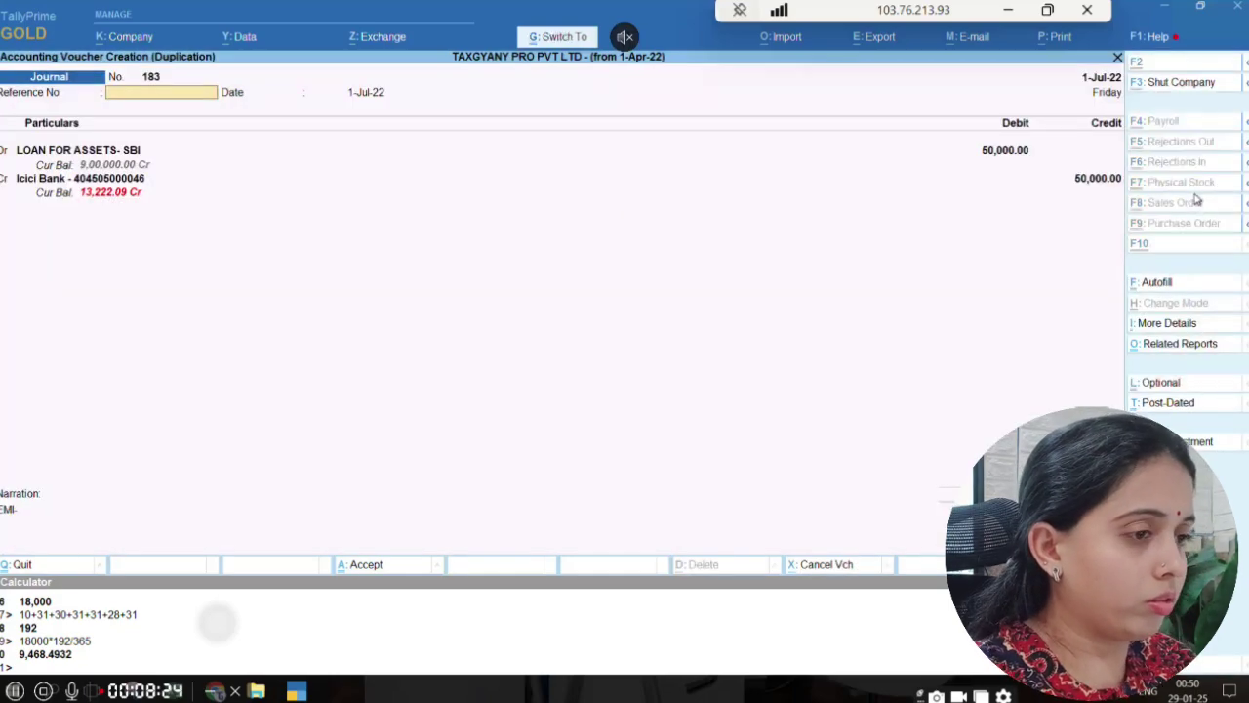
key(ctrl+a)
Duplicate the July EMI voucher with voucher date and reference date 1-Aug-22, and save it.
key(Down)
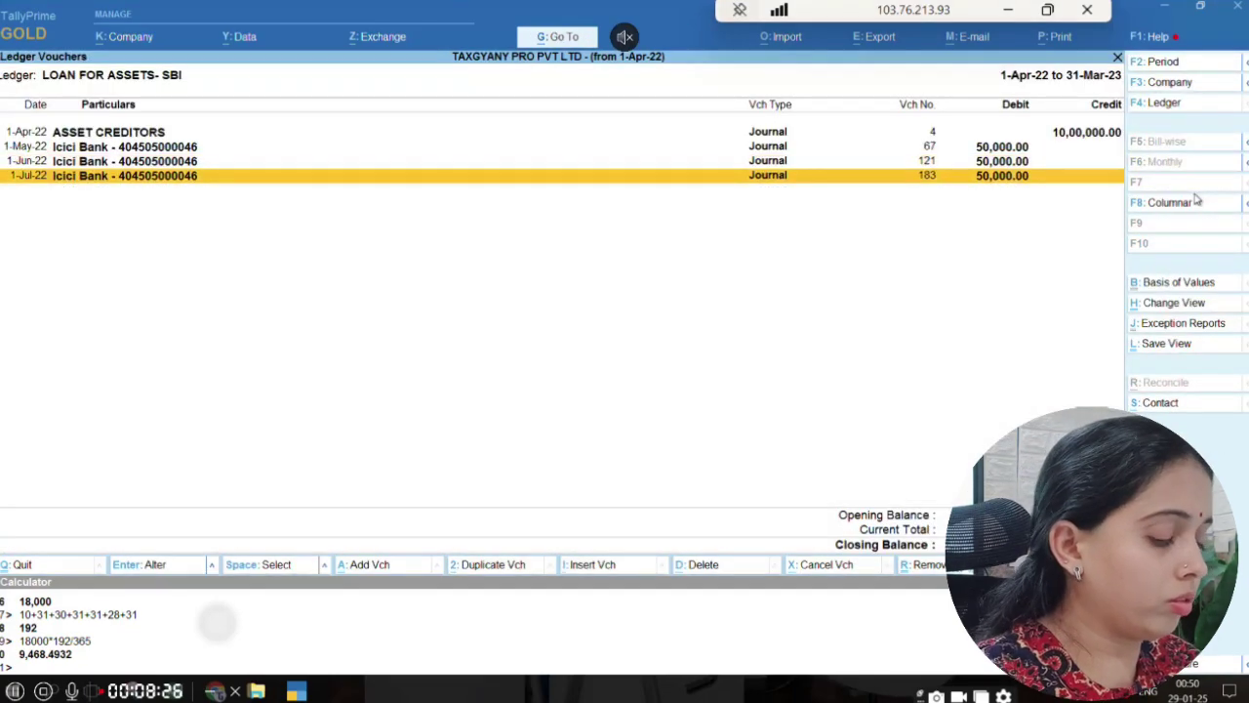
key(alt+2)
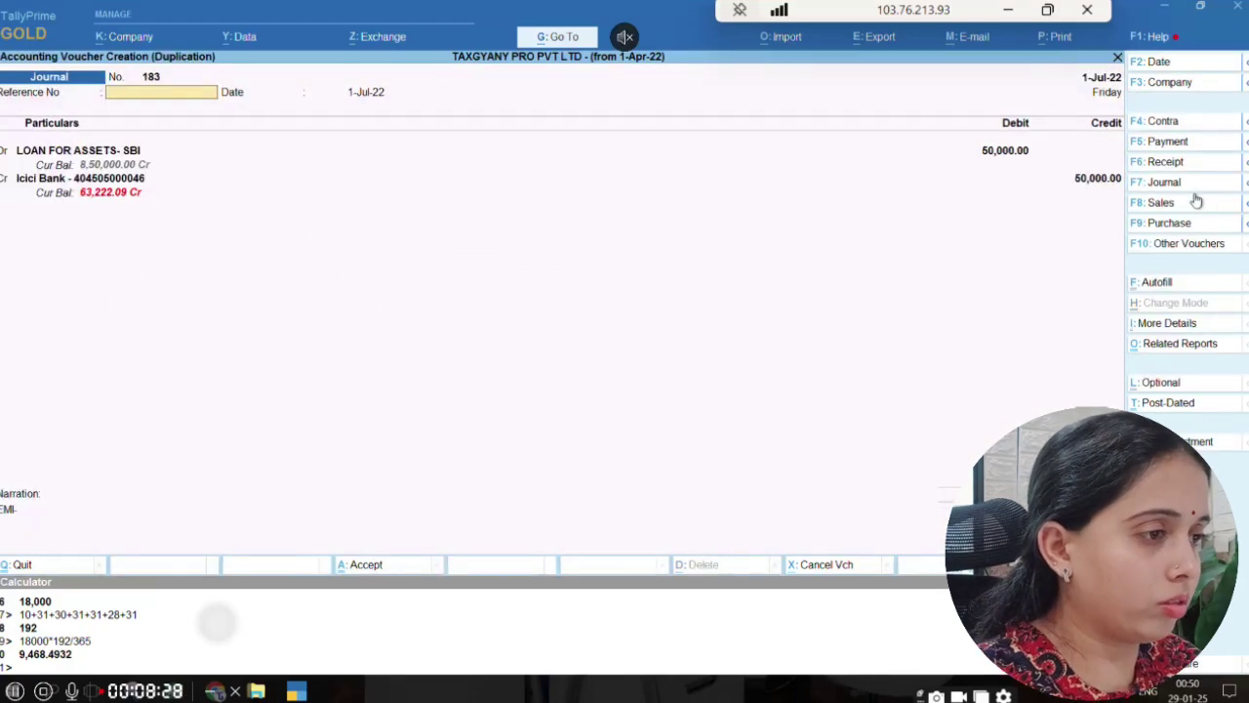
key(Return)
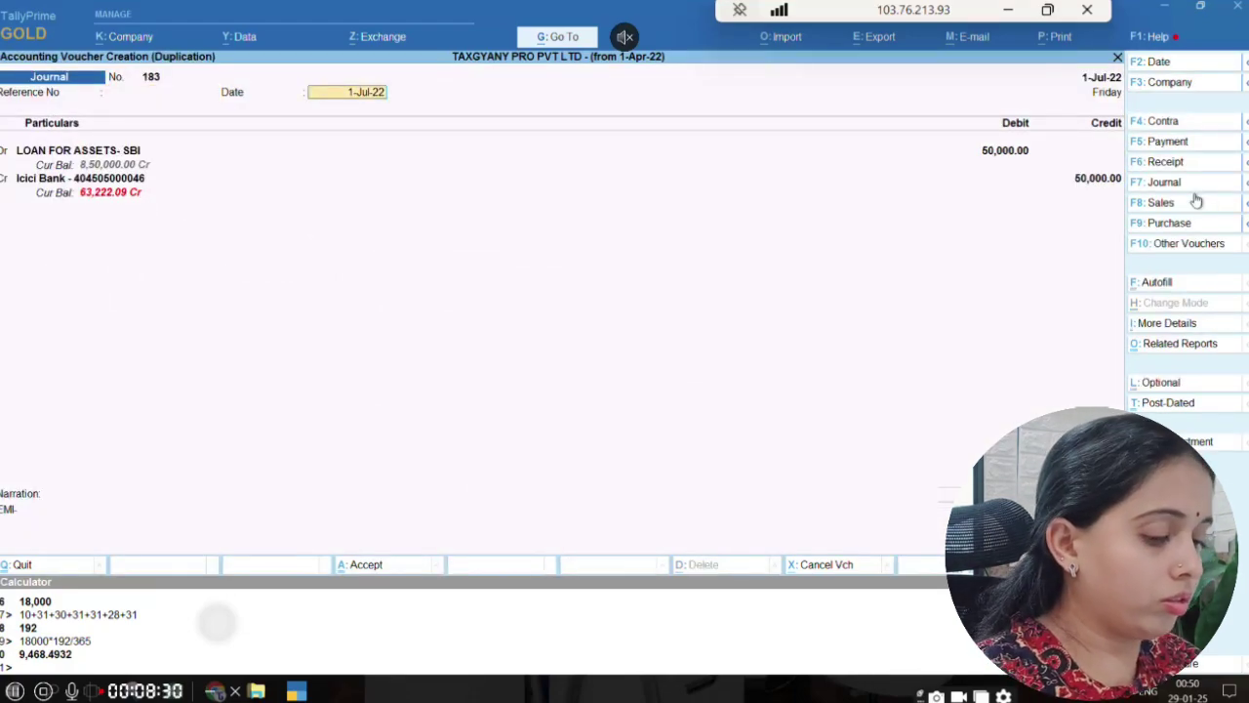
text(1.8)
key(Return)
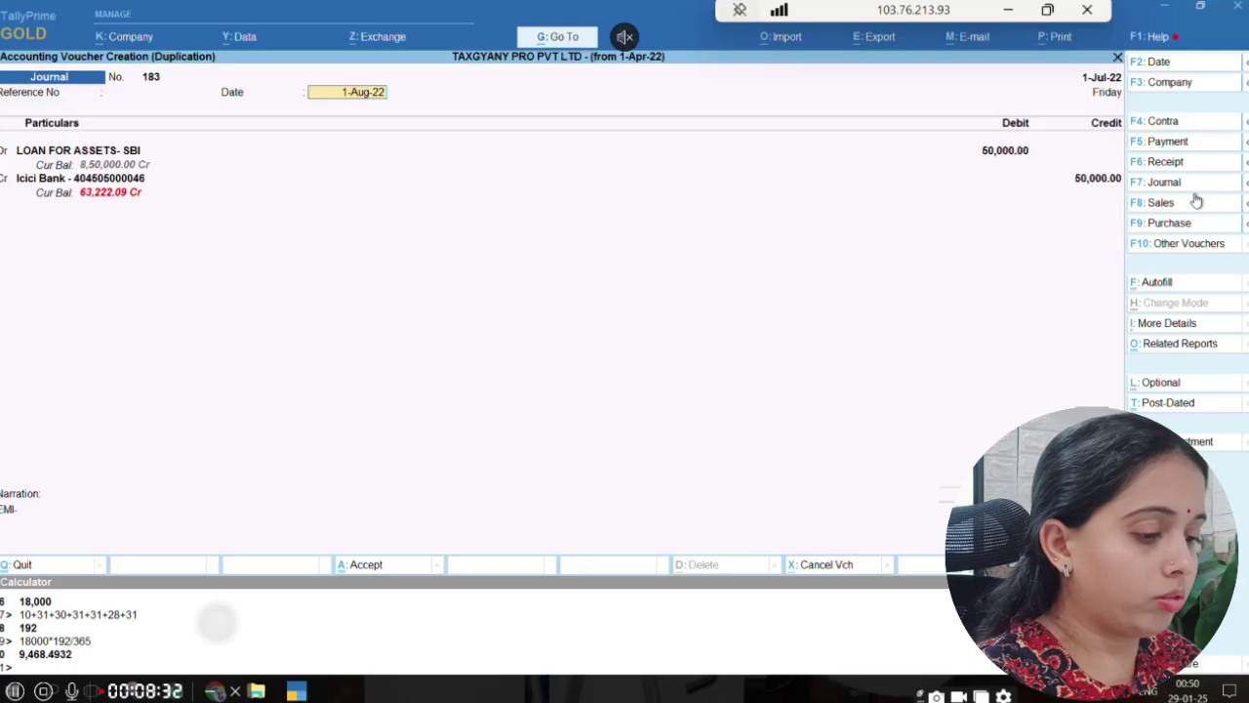
key(F2)
text(1.8)
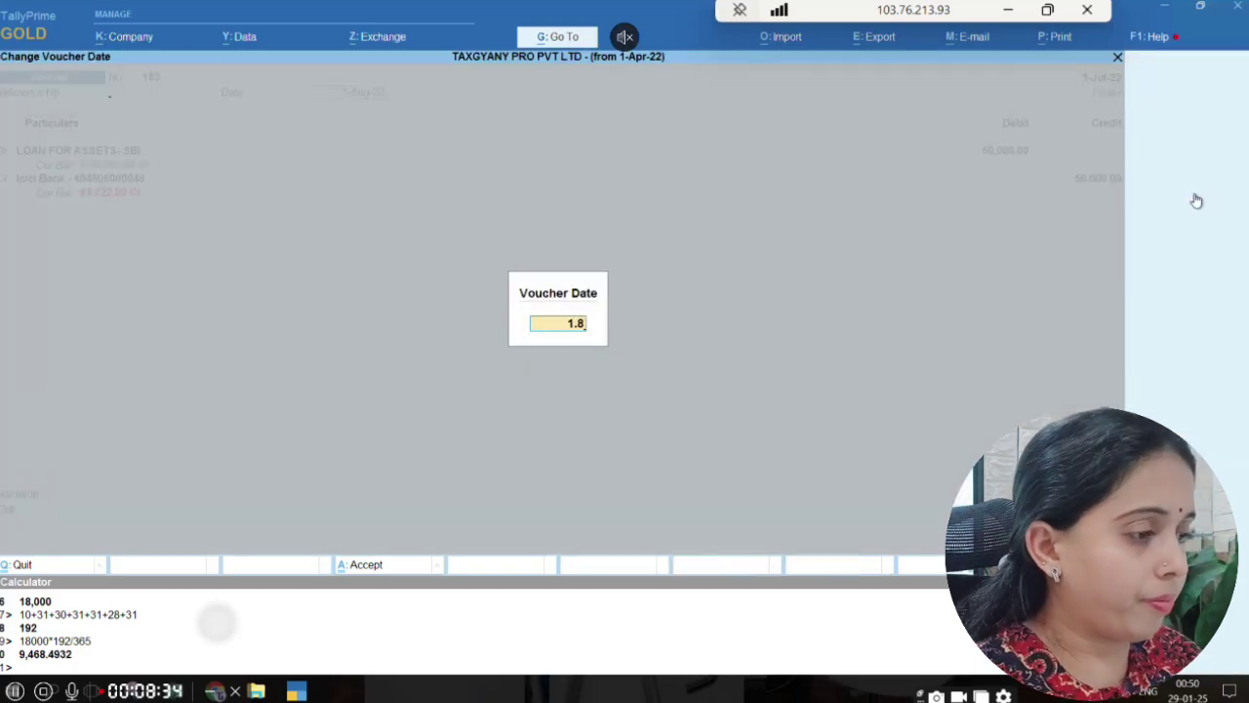
key(Return)
key(ctrl+a)
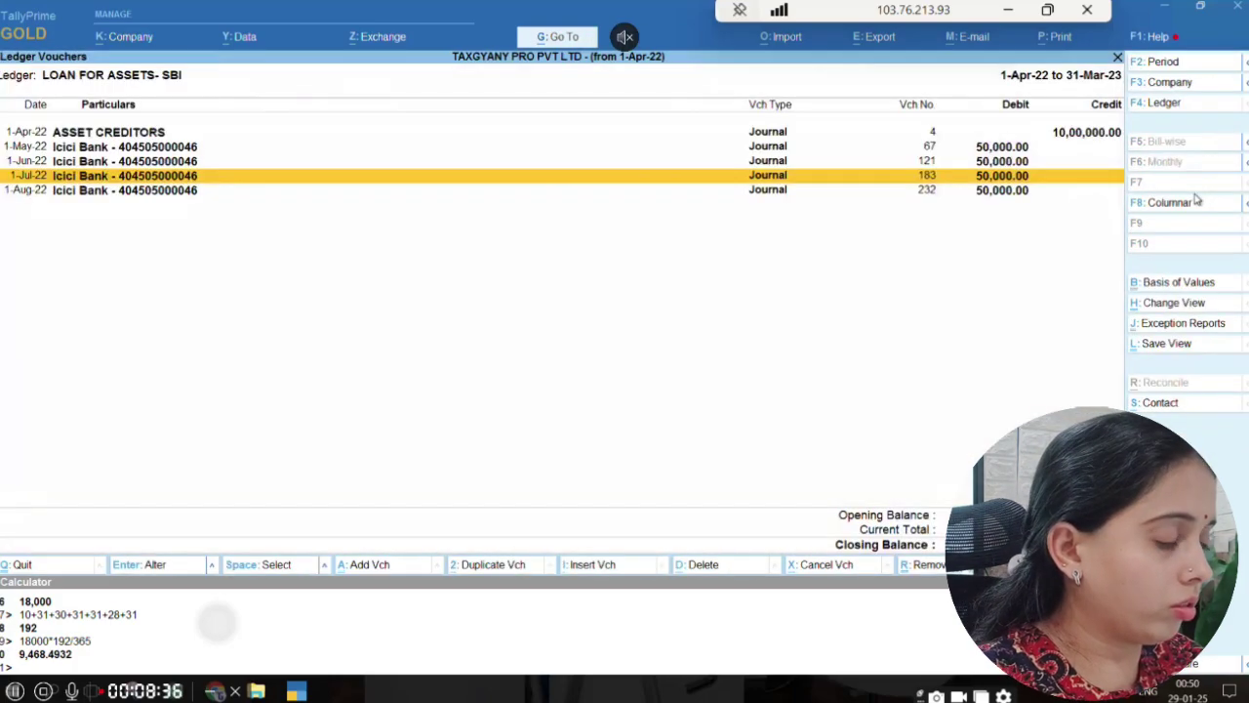
Return to the loan ledger's monthly summary and open its August vouchers.
key(Escape)
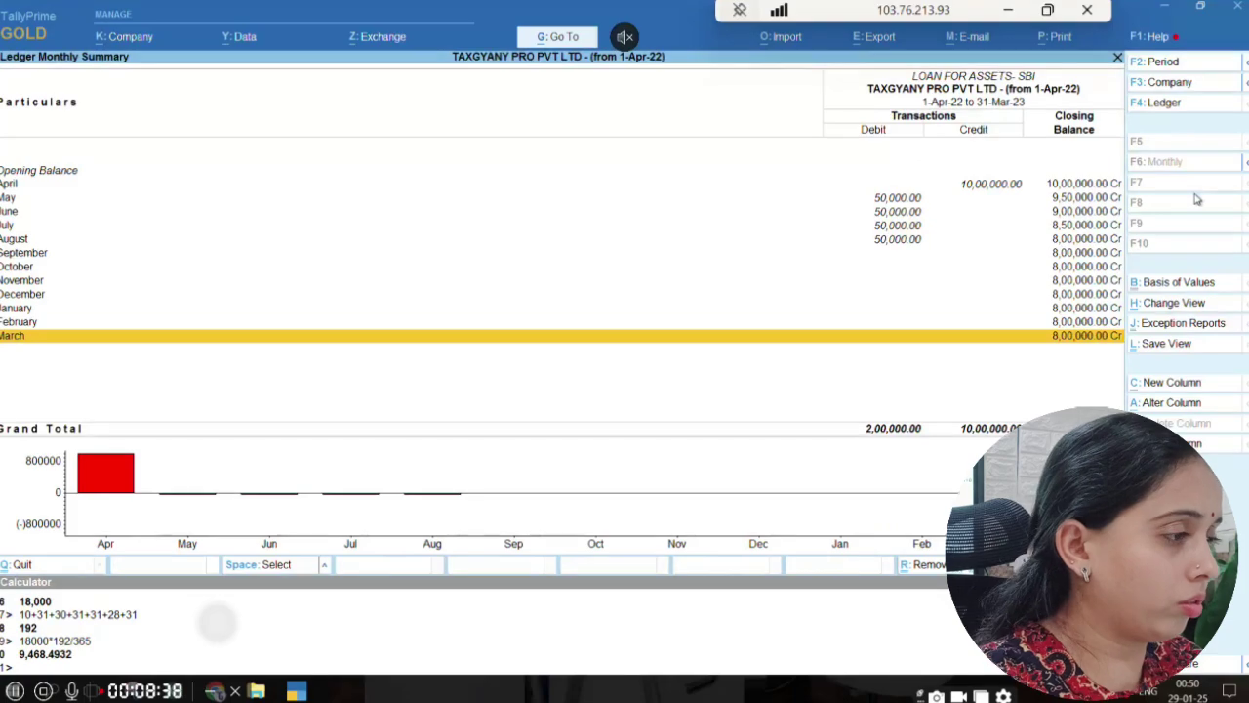
key(Up)
key(Up)
key(Up)
key(Up)
key(Up)
key(Up)
key(Up)
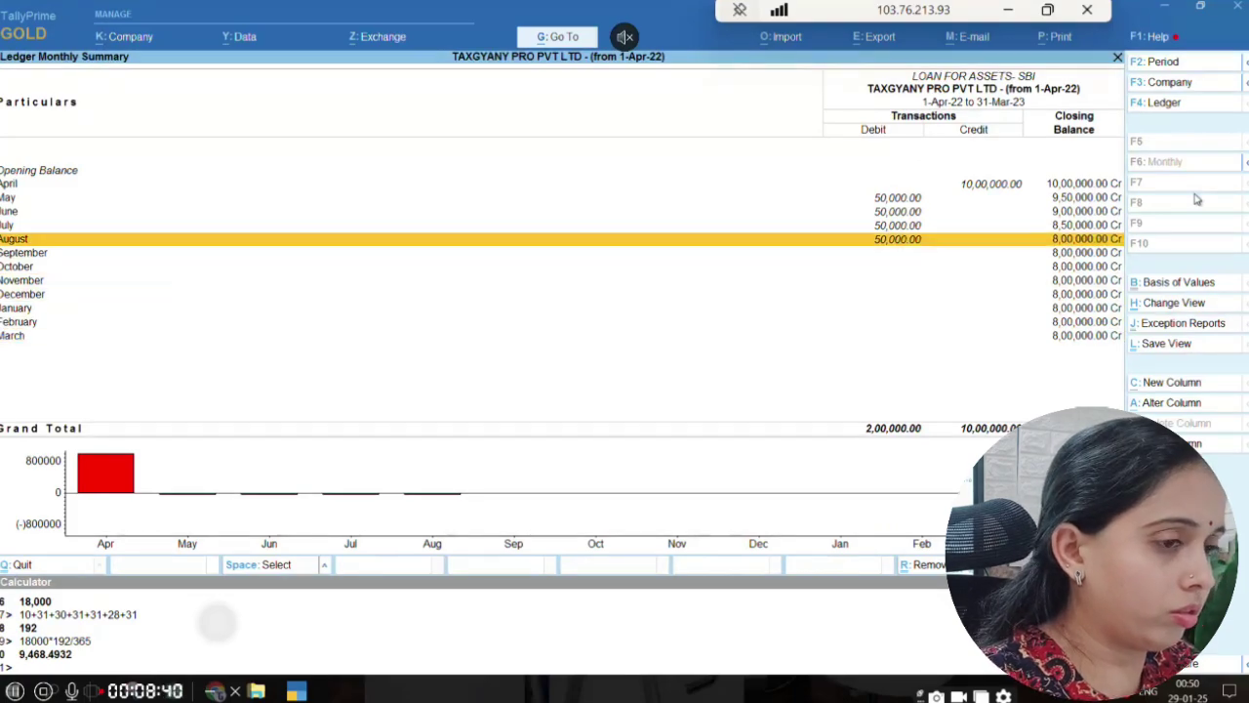
key(Return)
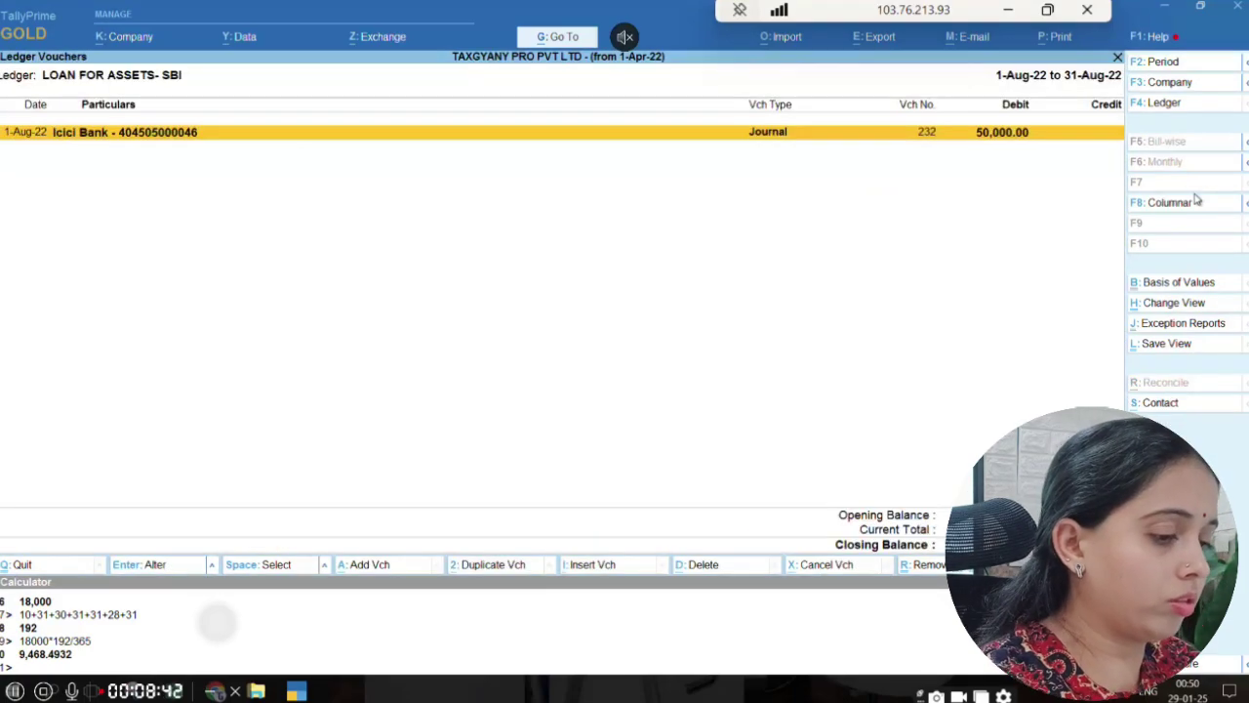
Duplicate the August EMI voucher with voucher date and reference date 1-Sep-22, and save it.
key(alt+2)
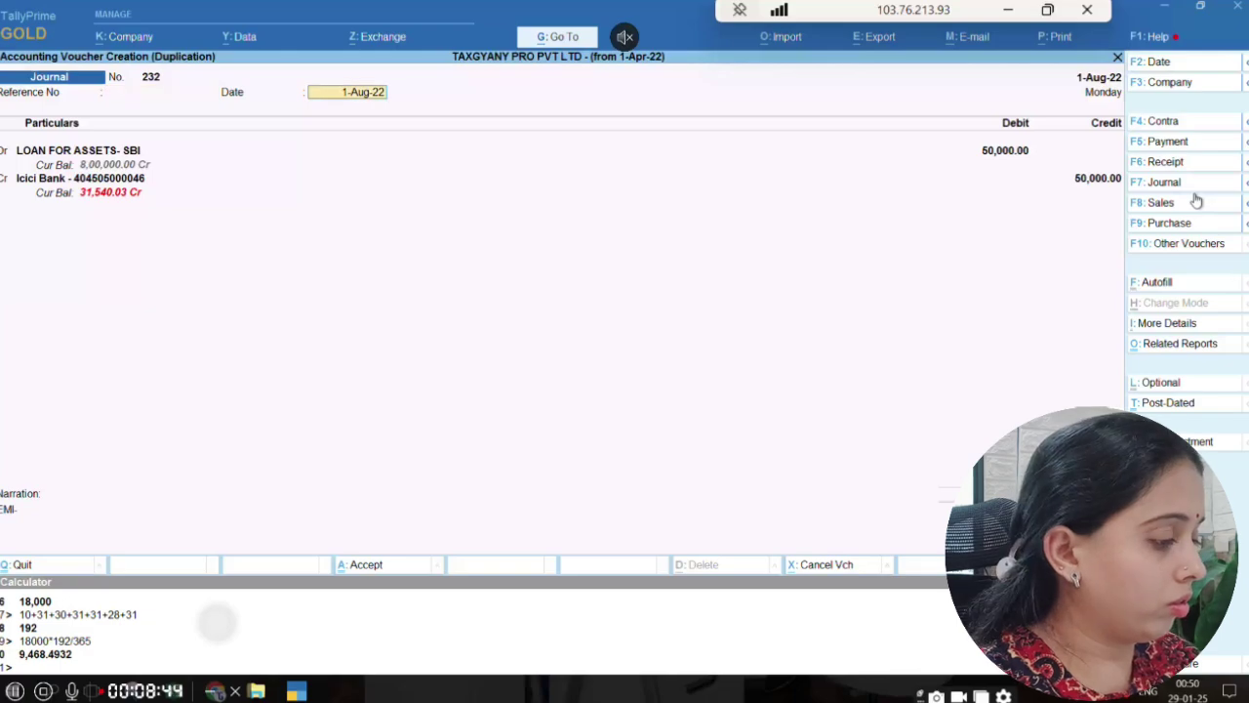
text(1-9)
key(Return)
key(F2)
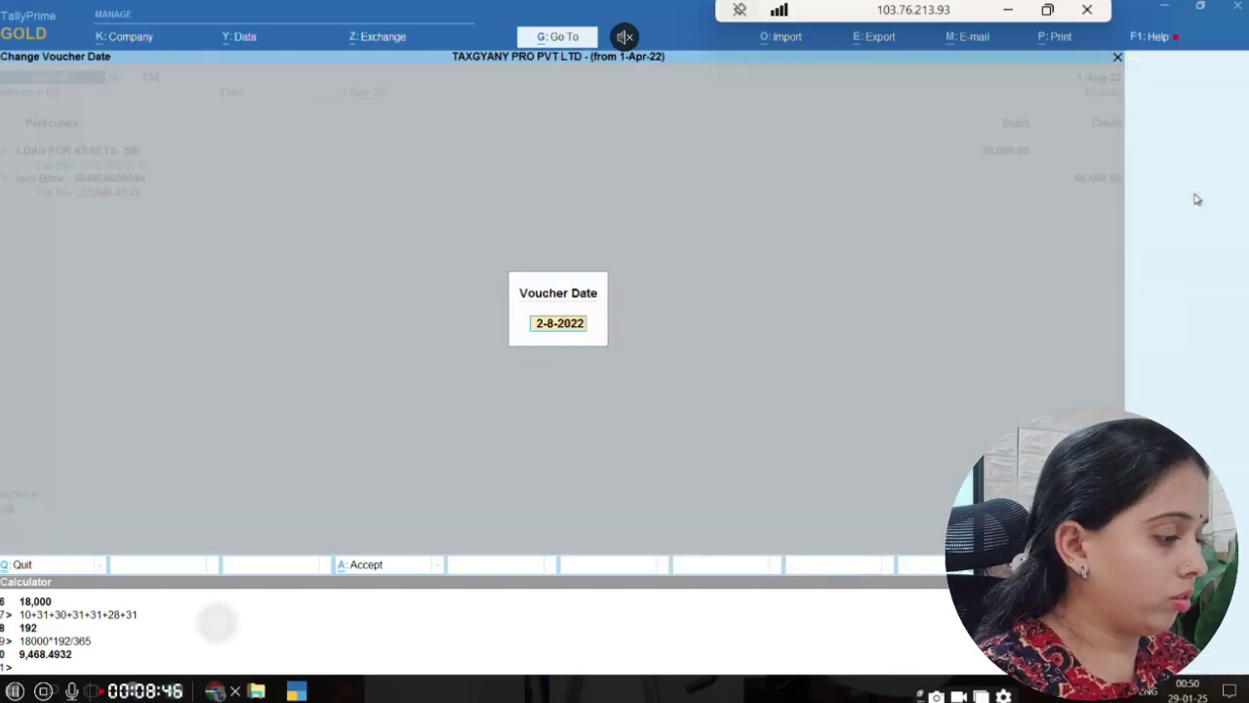
text(1-9)
key(Return)
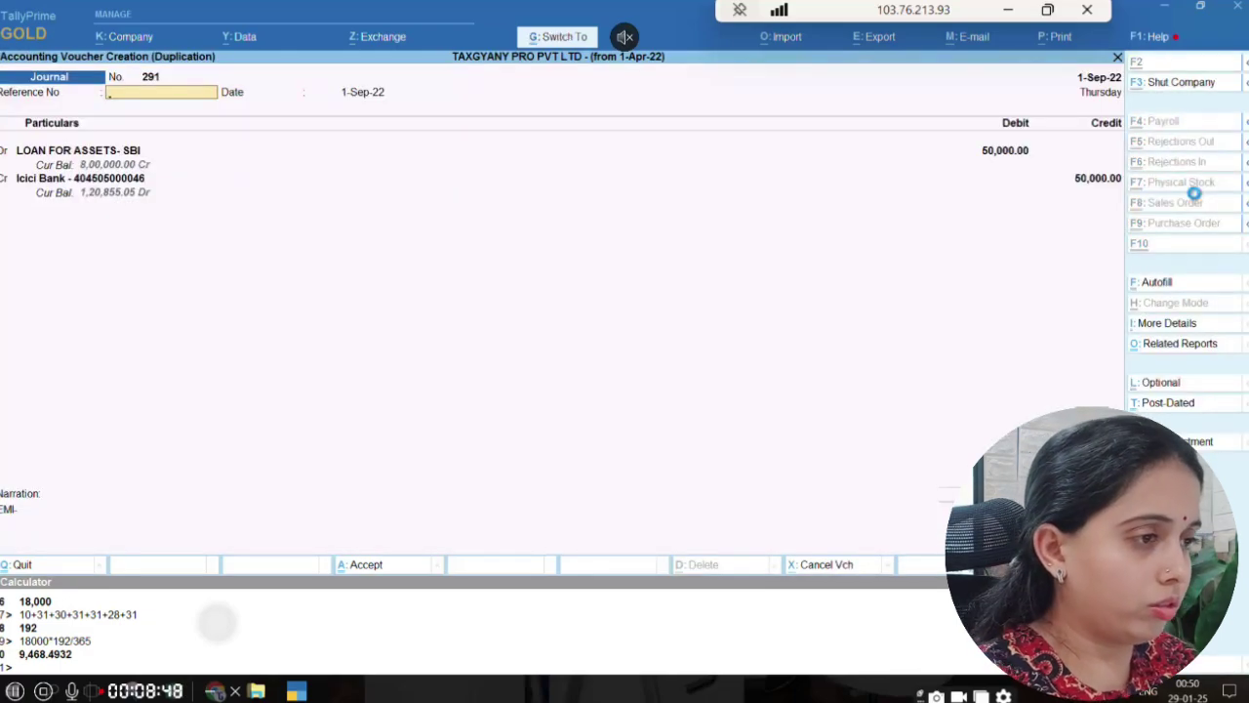
key(ctrl+a)
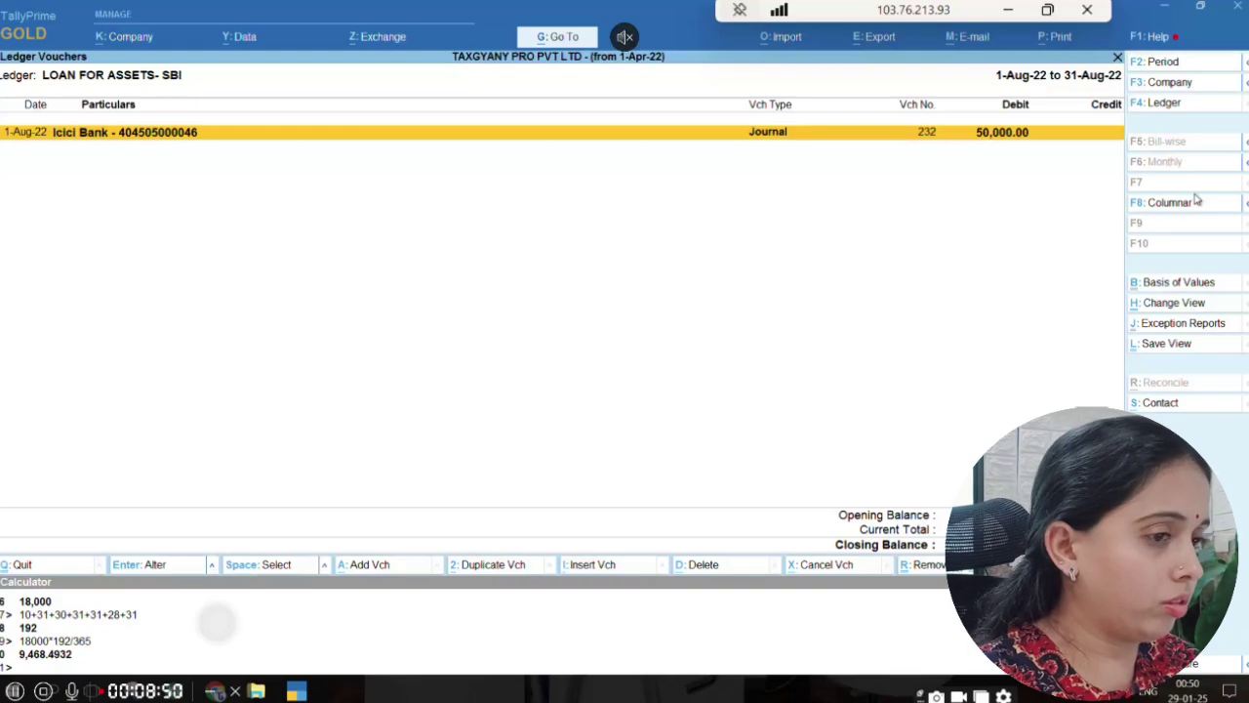
Duplicate the September EMI voucher with voucher date and reference date 1-Oct-22, and save it.
key(alt+2)
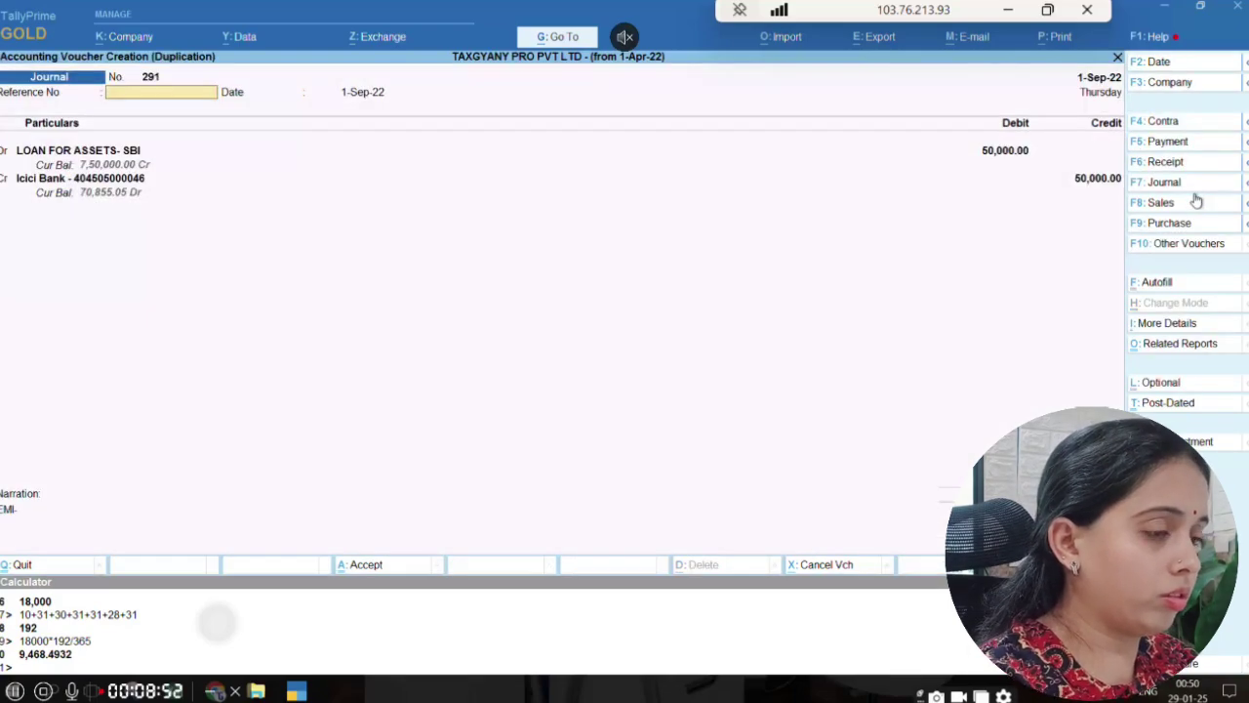
key(Return)
text(1.10)
key(Return)
key(F2)
text(1.10)
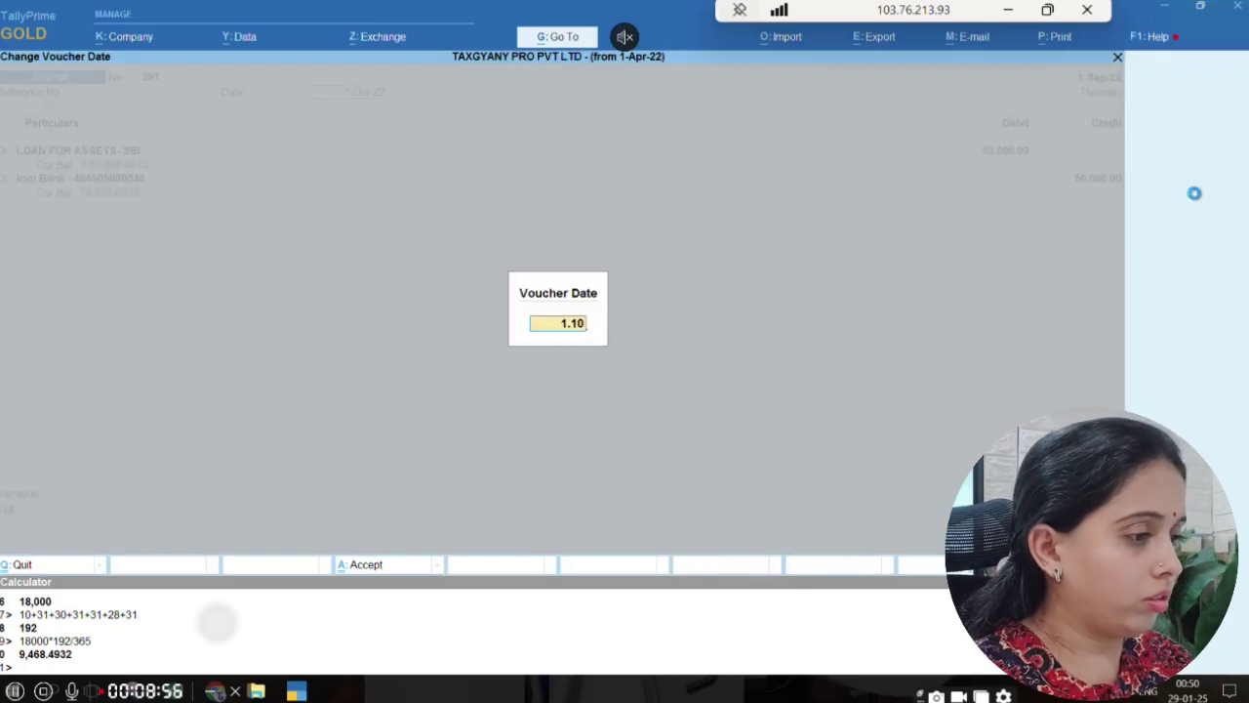
key(Return)
key(ctrl+a)
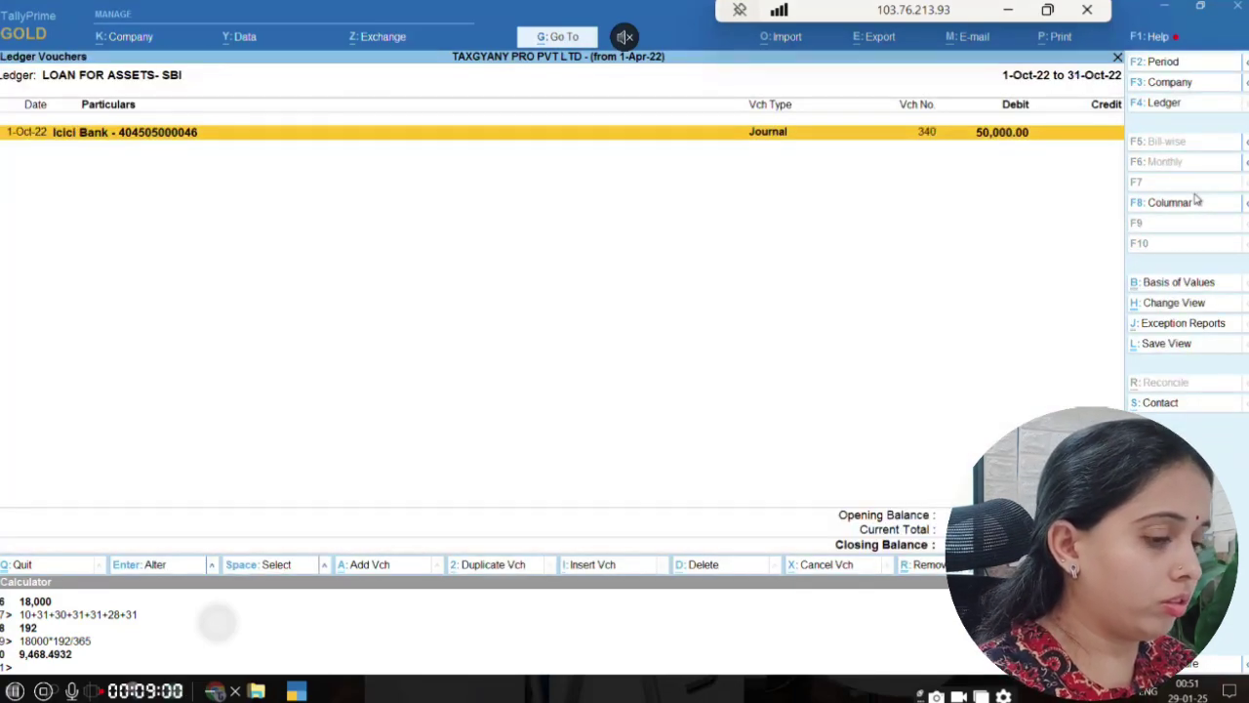
Duplicate the October EMI voucher with voucher date and reference date 1-Nov-22, and save it.
key(alt+2)
text(1.11)
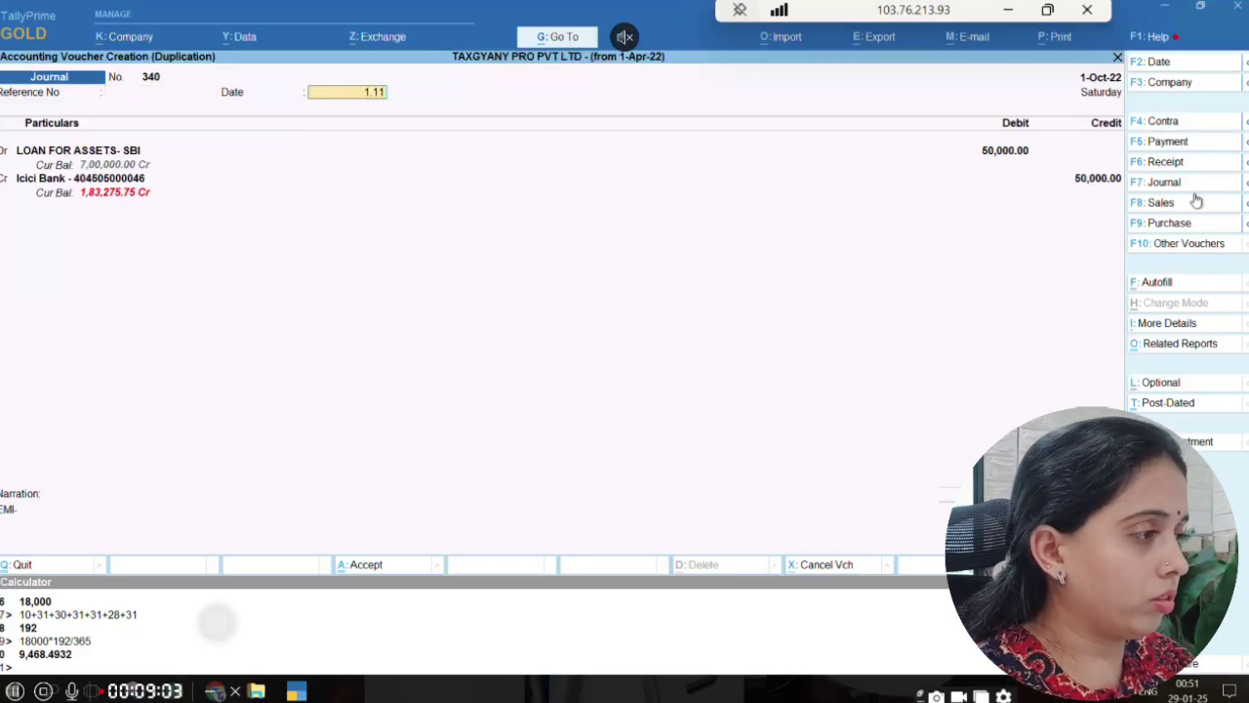
key(Return)
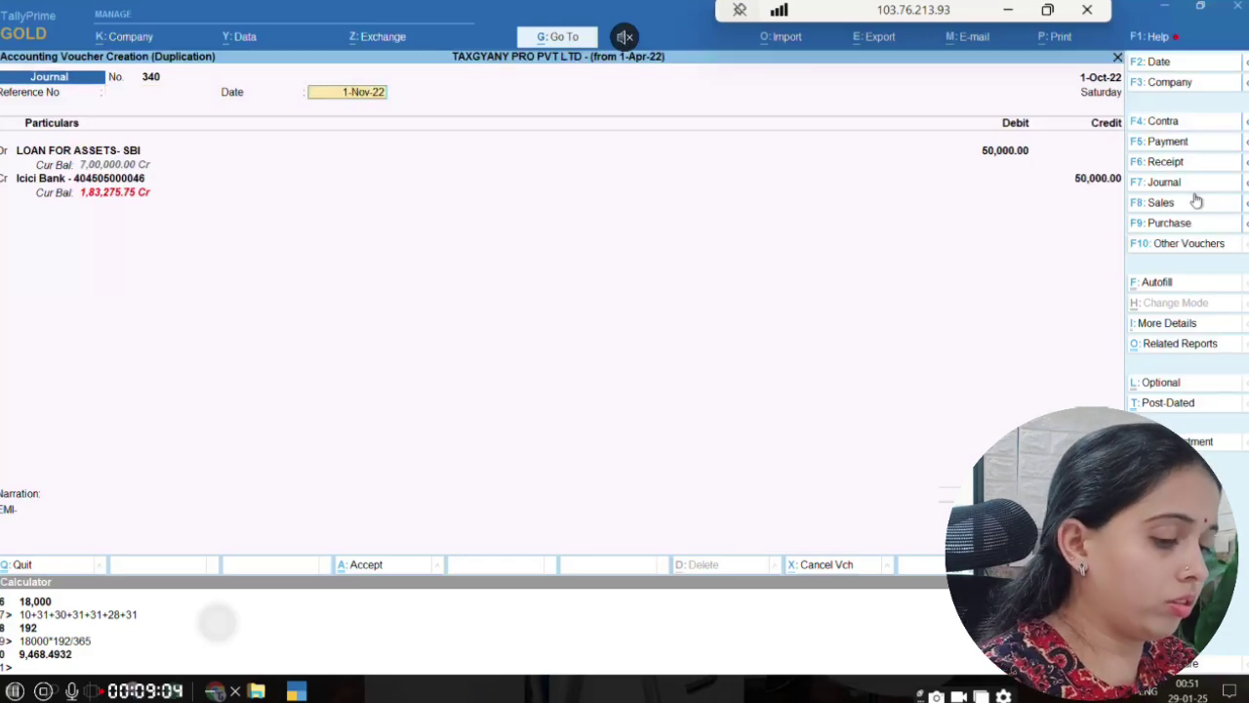
key(F2)
text(1.11)
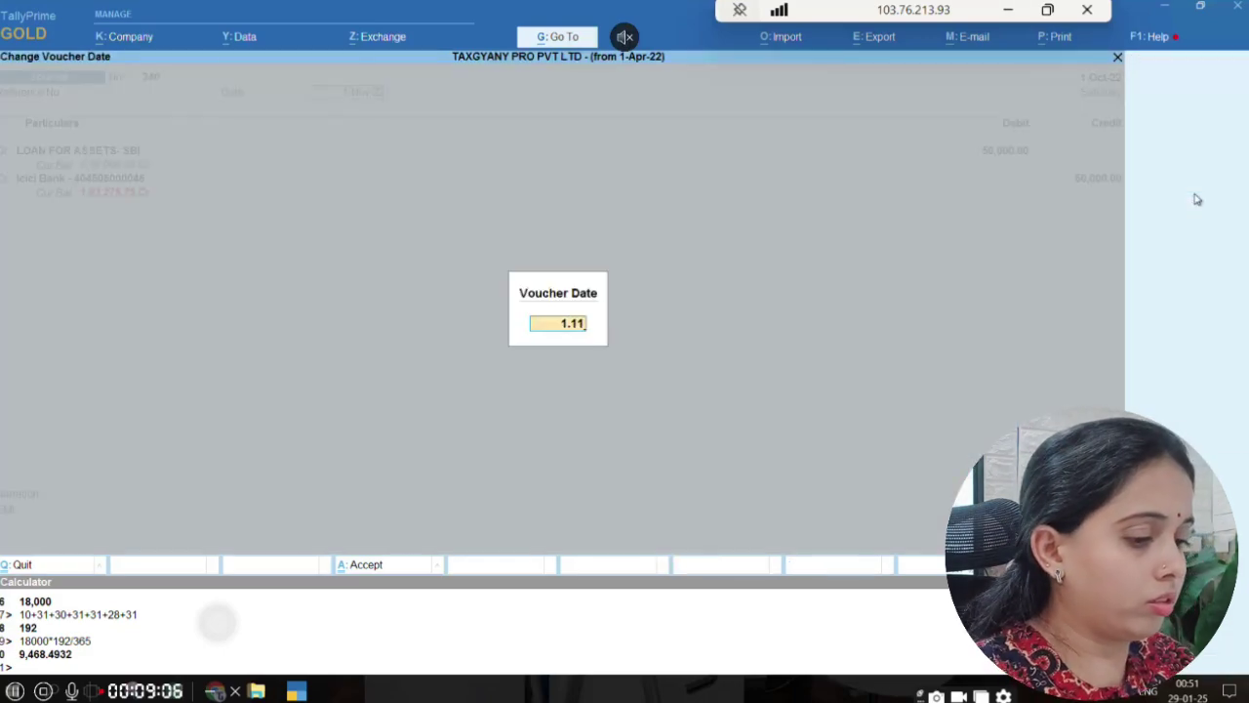
key(Return)
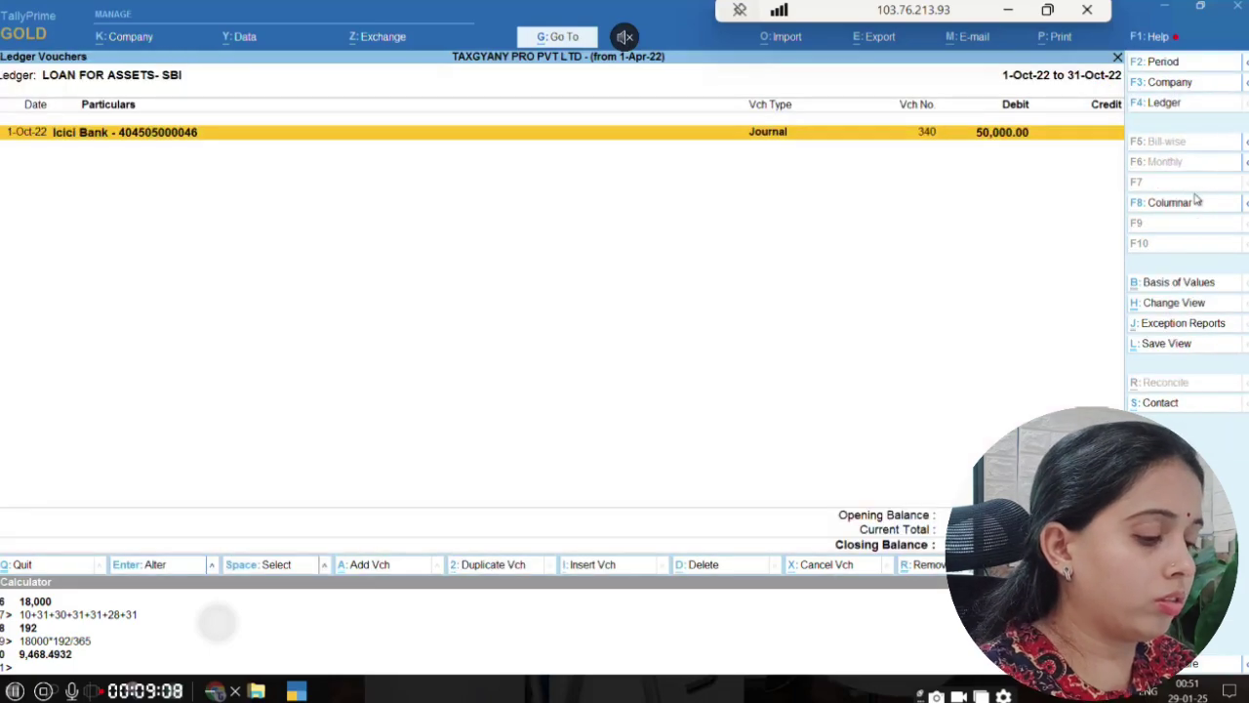
Duplicate the October EMI voucher with voucher date and reference date 1-Dec-22, and save it.
key(alt+2)
key(Return)
text(1-Dec-22)
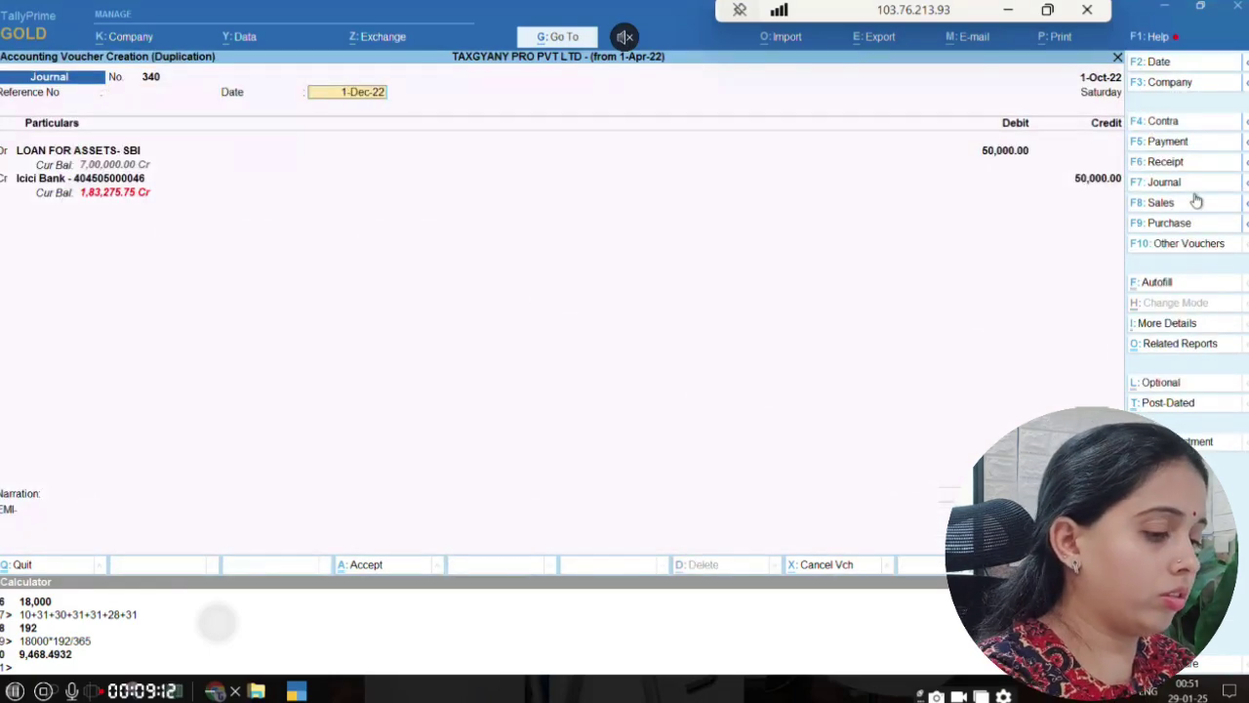
key(F2)
text(1-12)
key(Return)
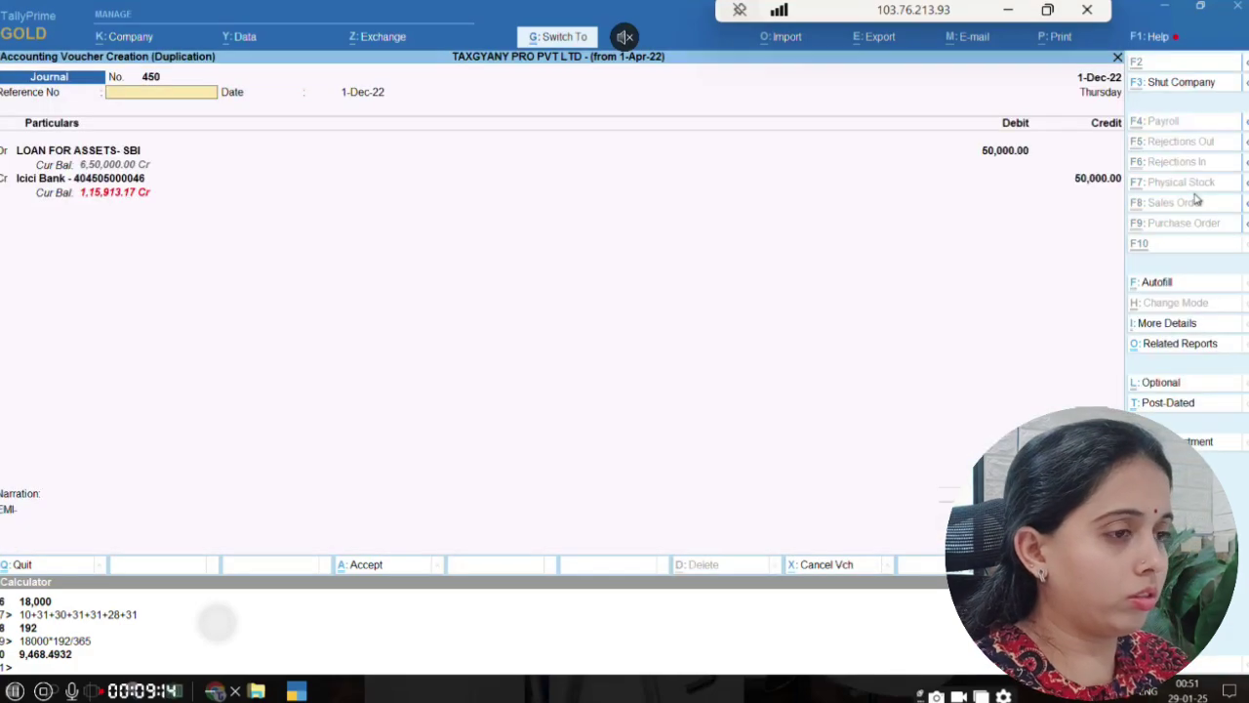
key(ctrl+a)
Duplicate the October EMI voucher with voucher date and reference date 1-Jan-23, and save it.
key(alt+2)
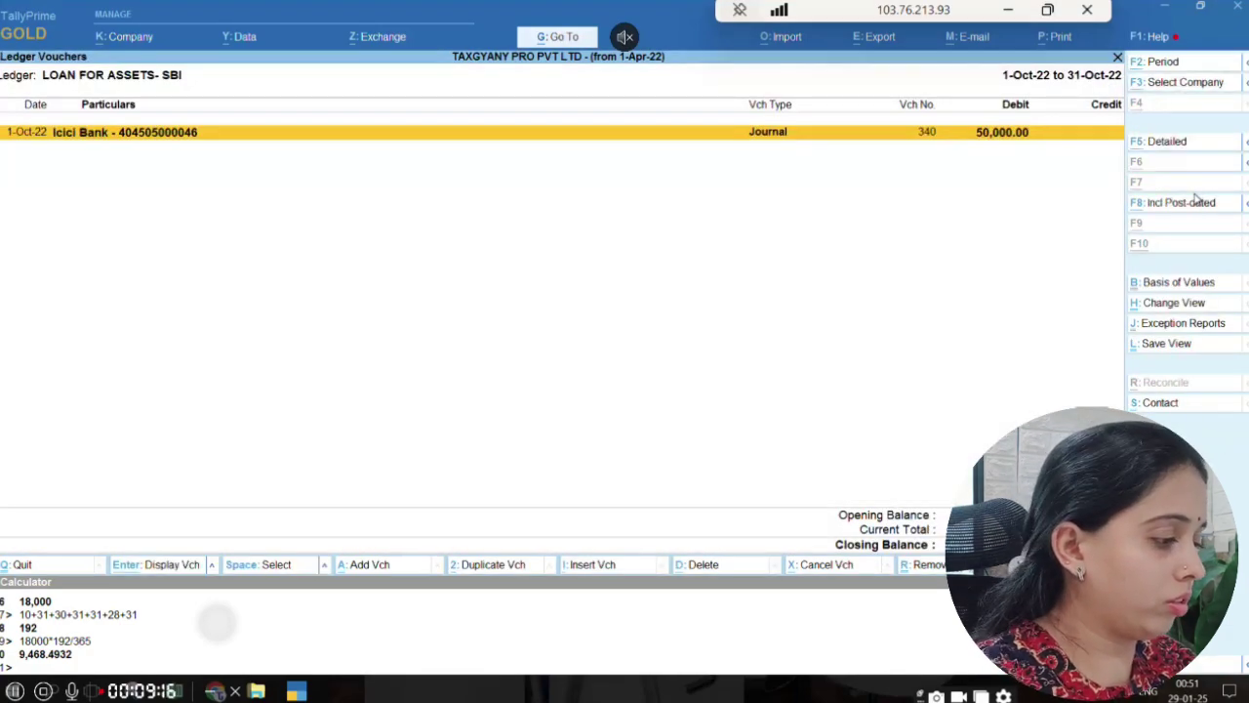
key(Return)
text(1)
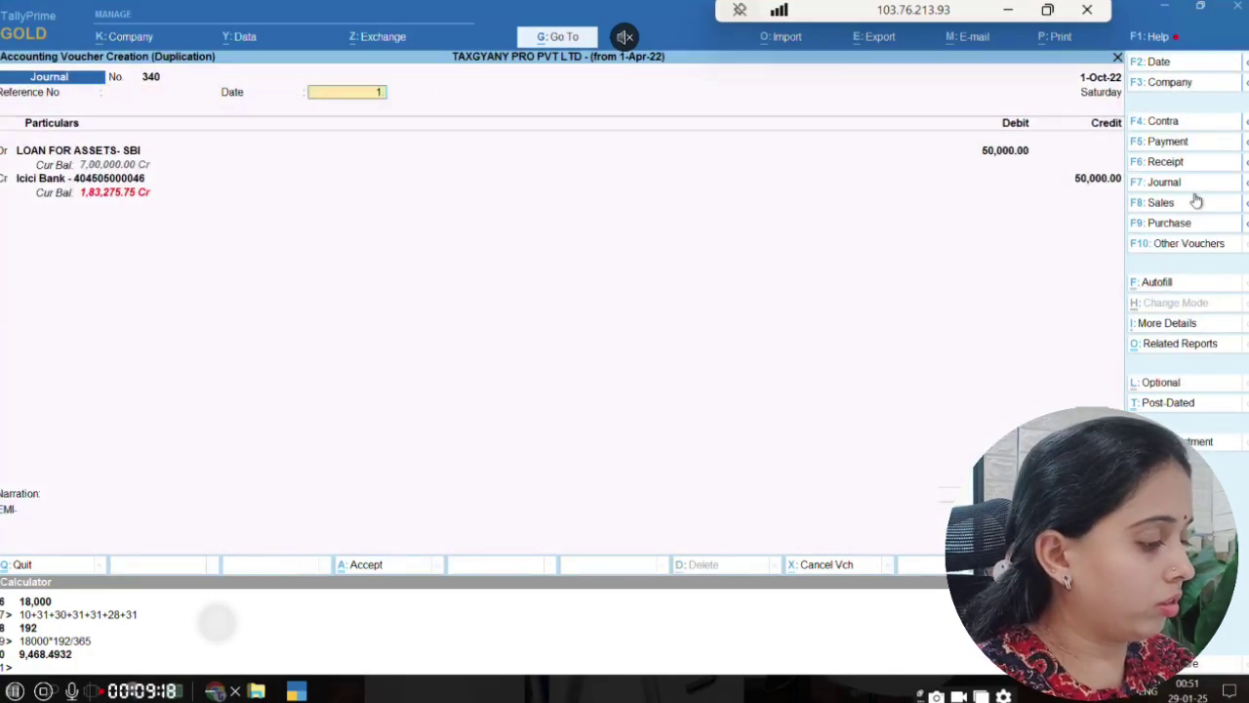
text(.1)
key(Return)
key(F2)
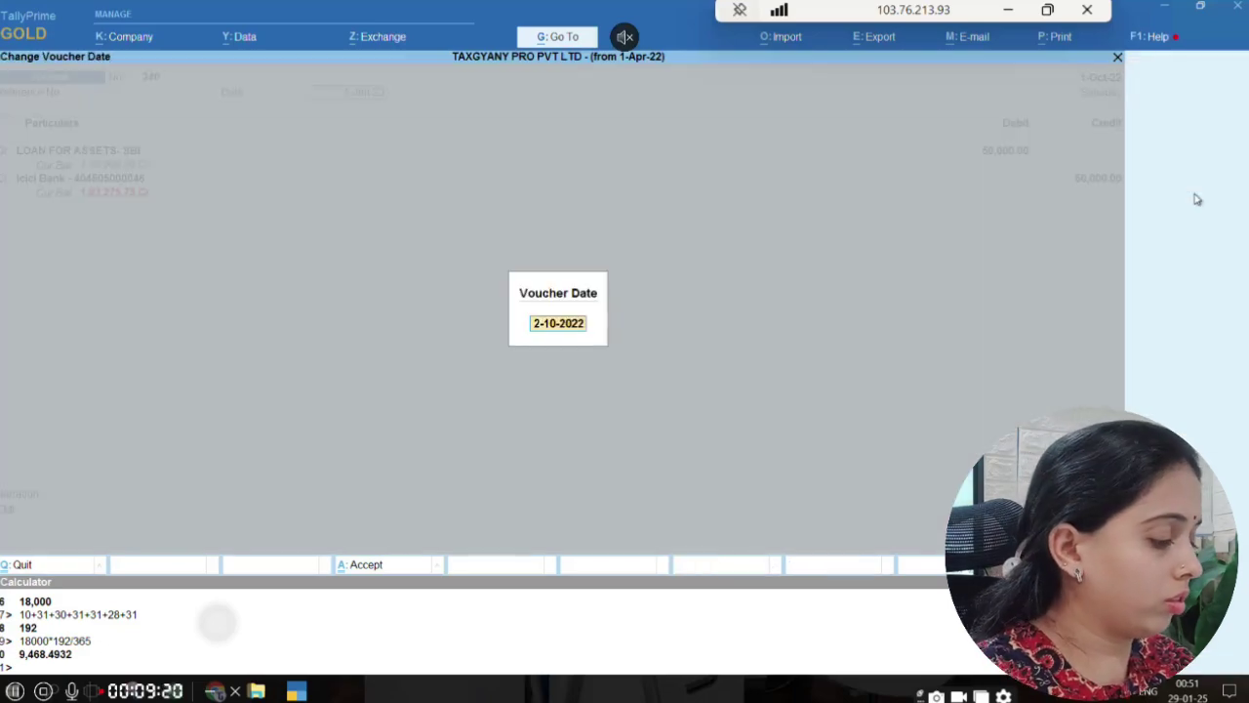
text(1.1)
key(Return)
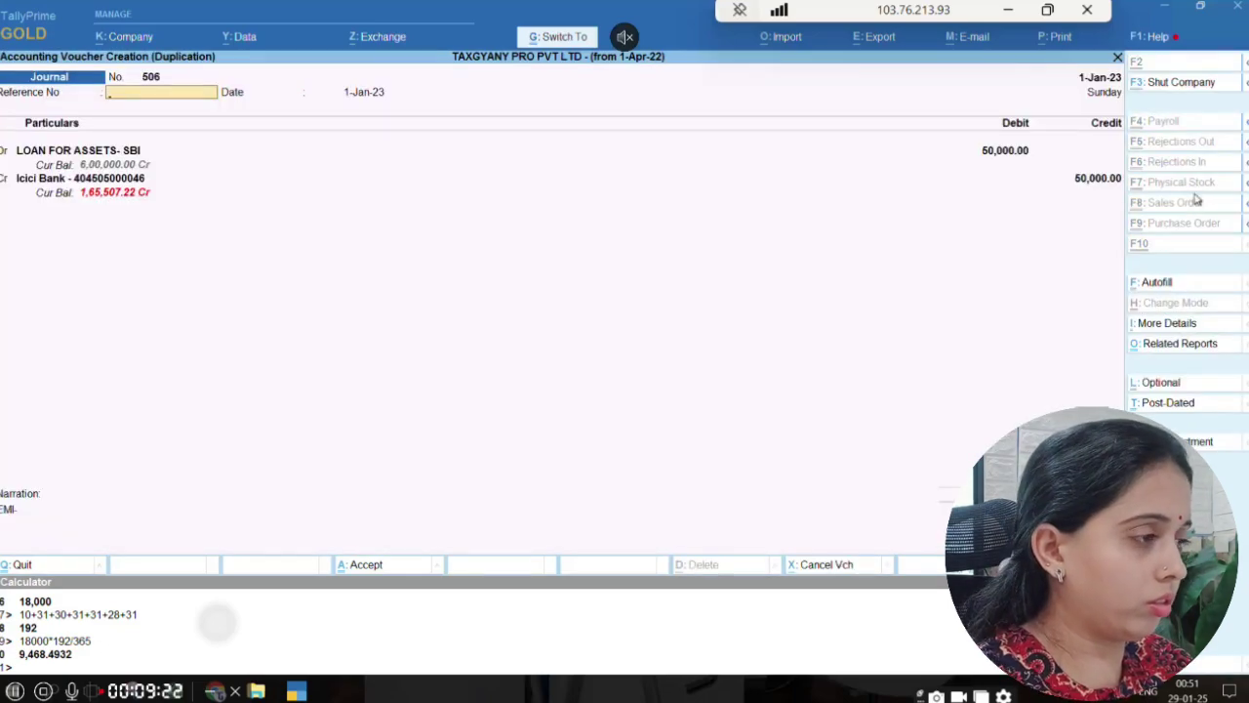
key(ctrl+a)
Duplicate the October EMI voucher with voucher date and reference date 1-Feb-23, and save it.
key(alt+2)
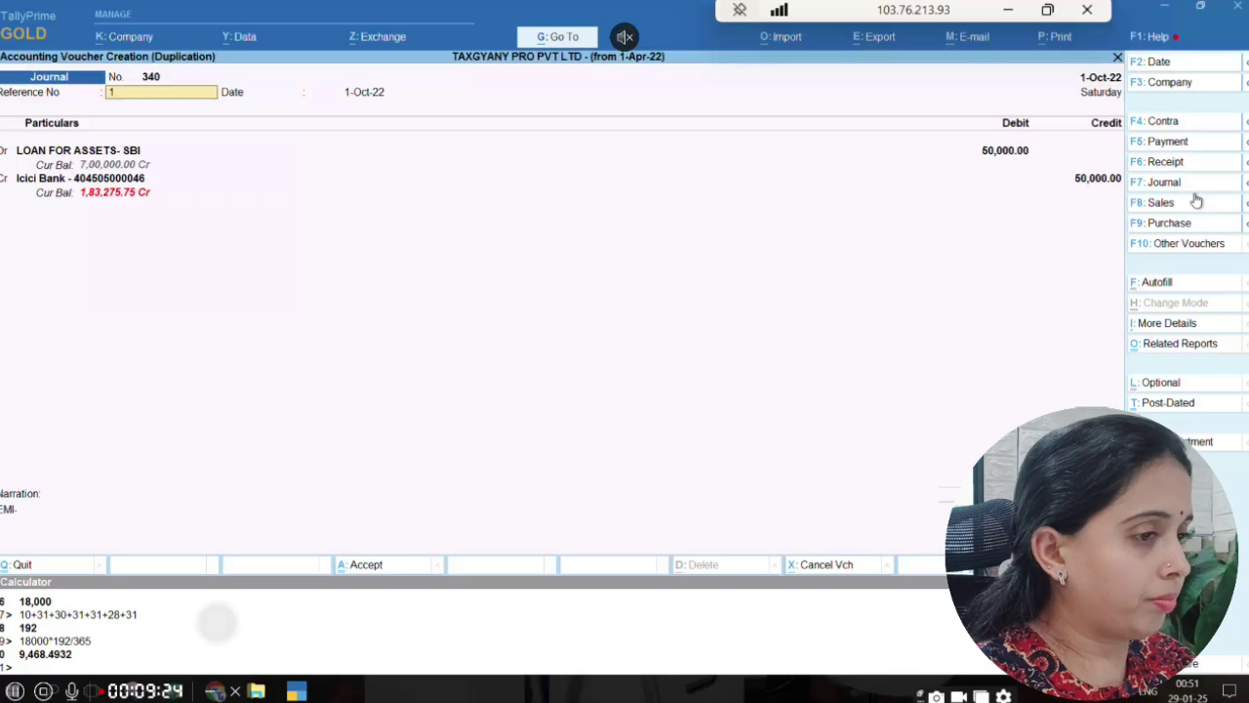
key(Return)
text(1-2)
key(Return)
key(F2)
text(1)
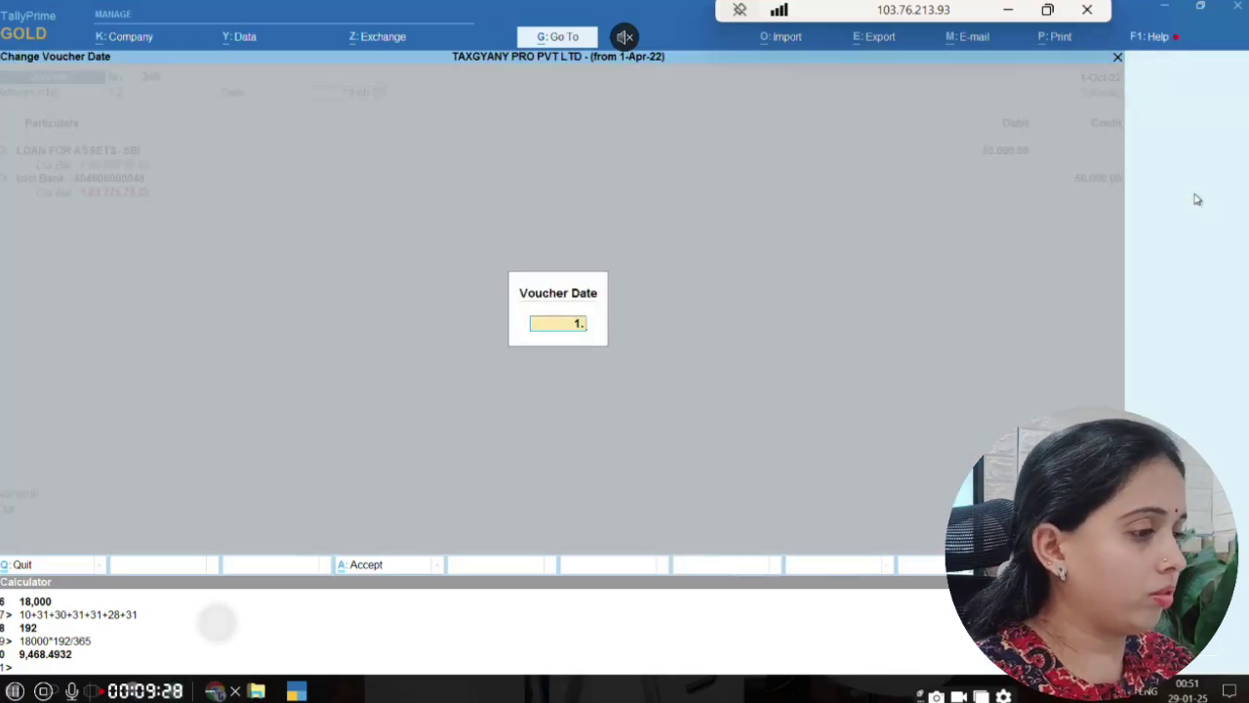
text(.2)
key(Return)
key(ctrl+a)
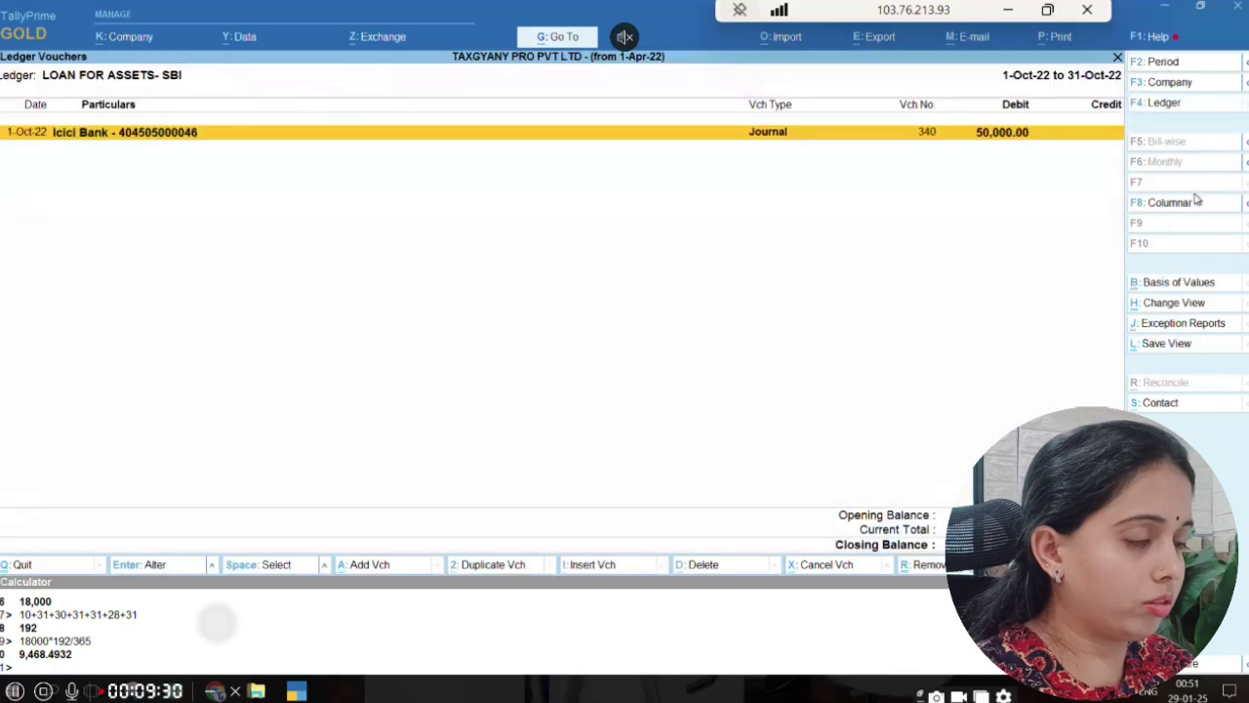
Duplicate the October EMI voucher with voucher date and reference date 1-Mar-23, and save it.
key(alt+2)
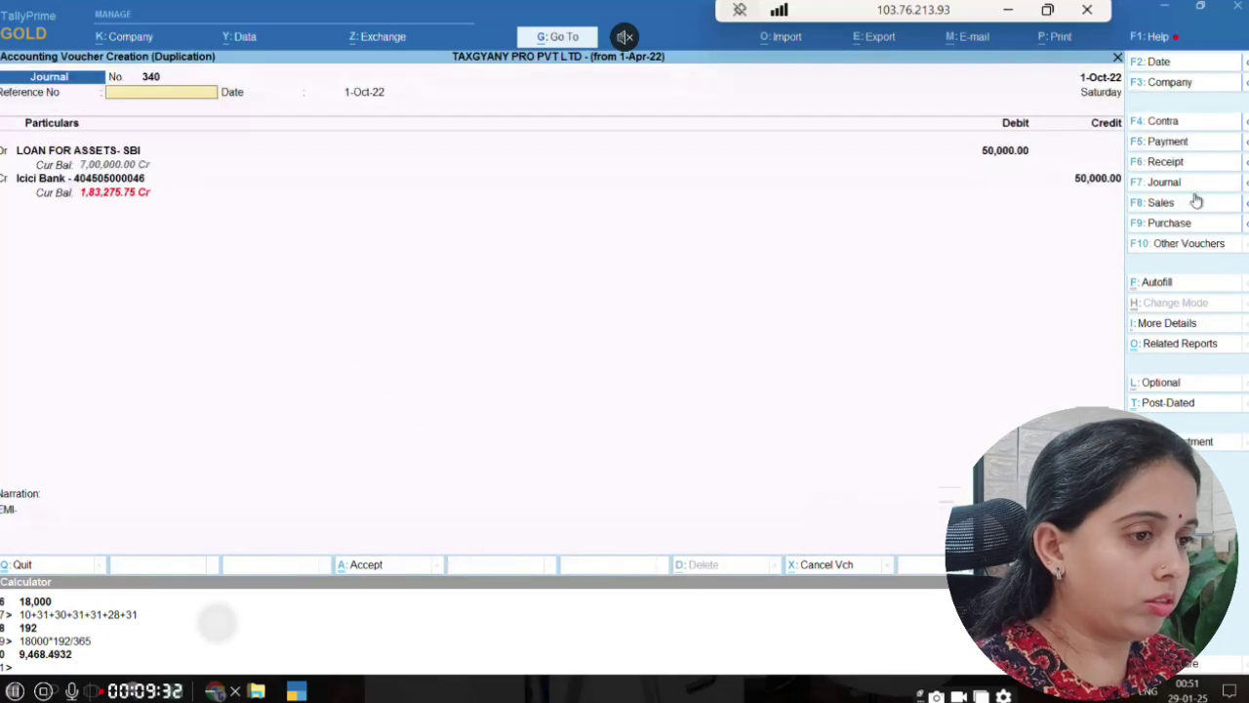
key(Return)
text(1.3)
key(Return)
key(F2)
text(1.3)
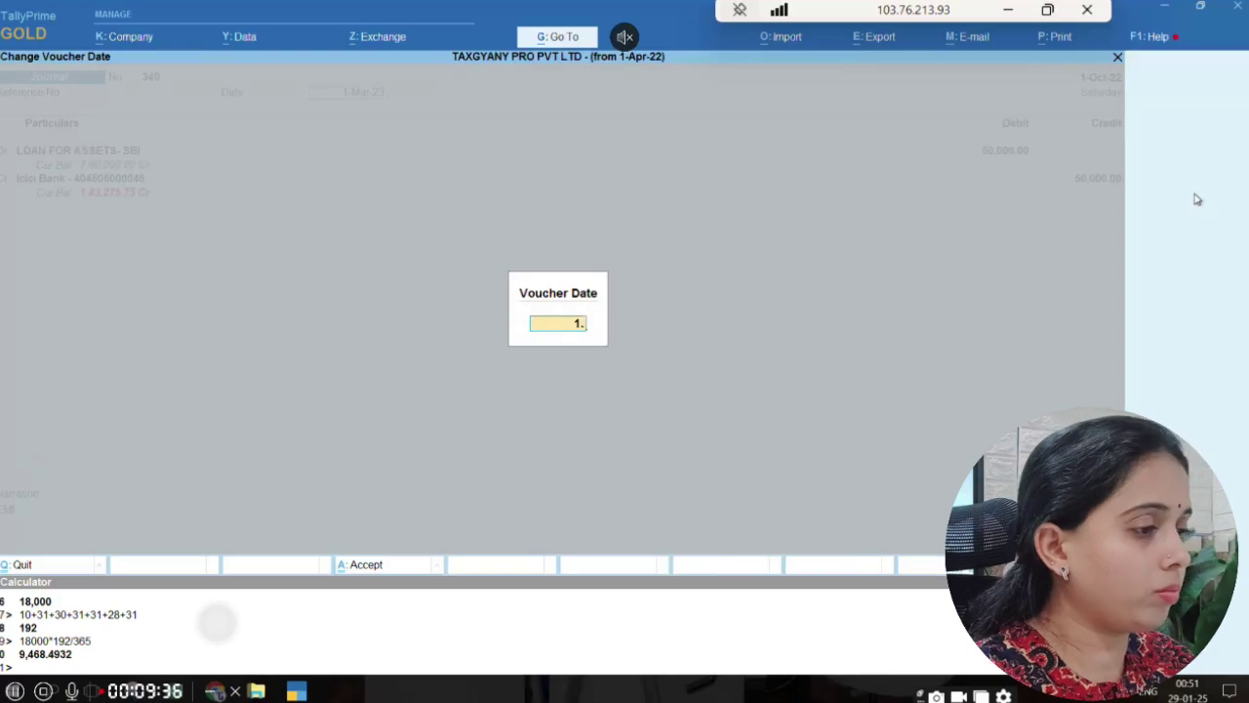
key(Return)
key(ctrl+a)
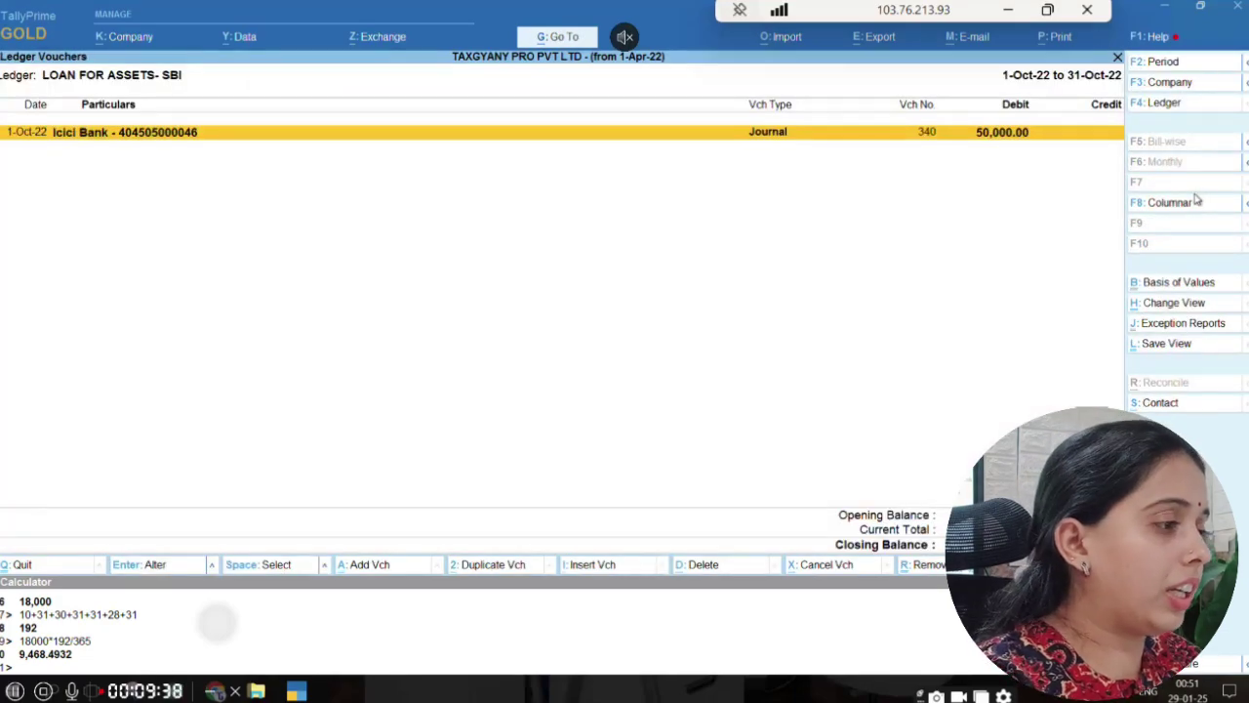
Review the month-by-month EMI debits and balances of the LOAN FOR ASSETS- SBI ledger, and open its March vouchers.
key(Escape)
key(Up)
key(Up)
key(Up)
key(Up)
key(Up)
key(Up)
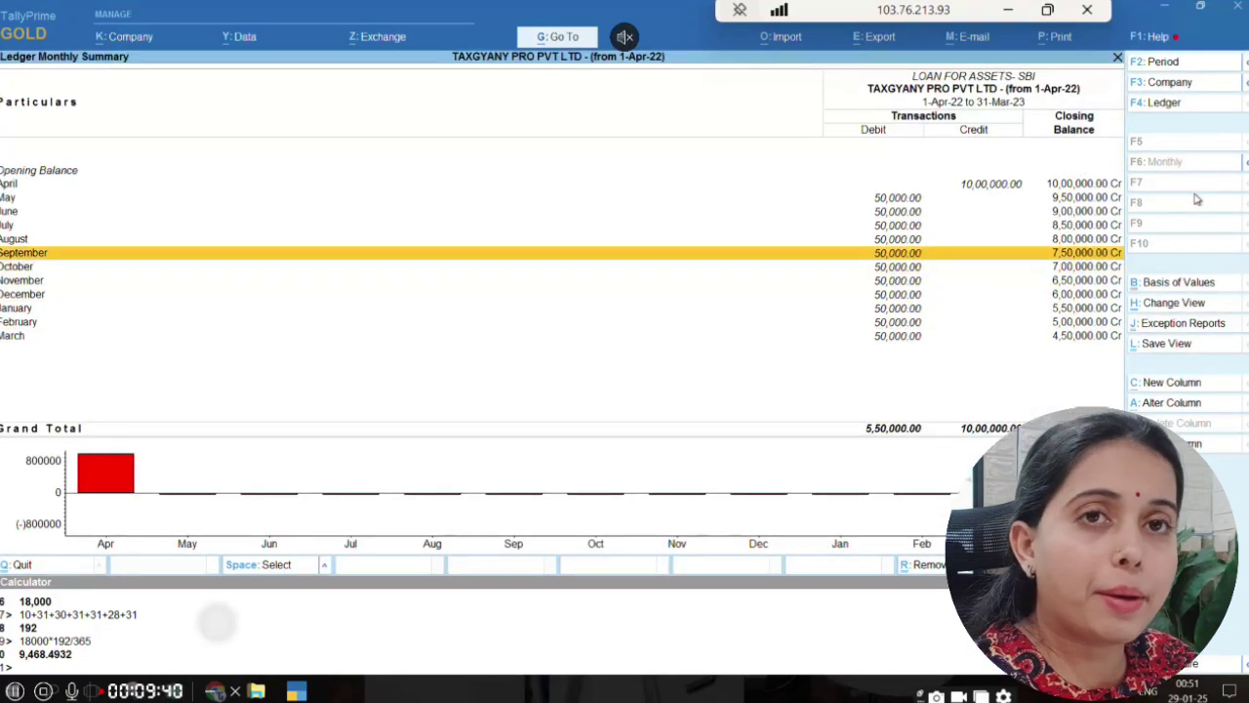
key(Up)
key(Up)
key(Down)
key(Down)
key(Down)
key(Down)
key(Down)
key(Down)
key(Down)
key(Down)
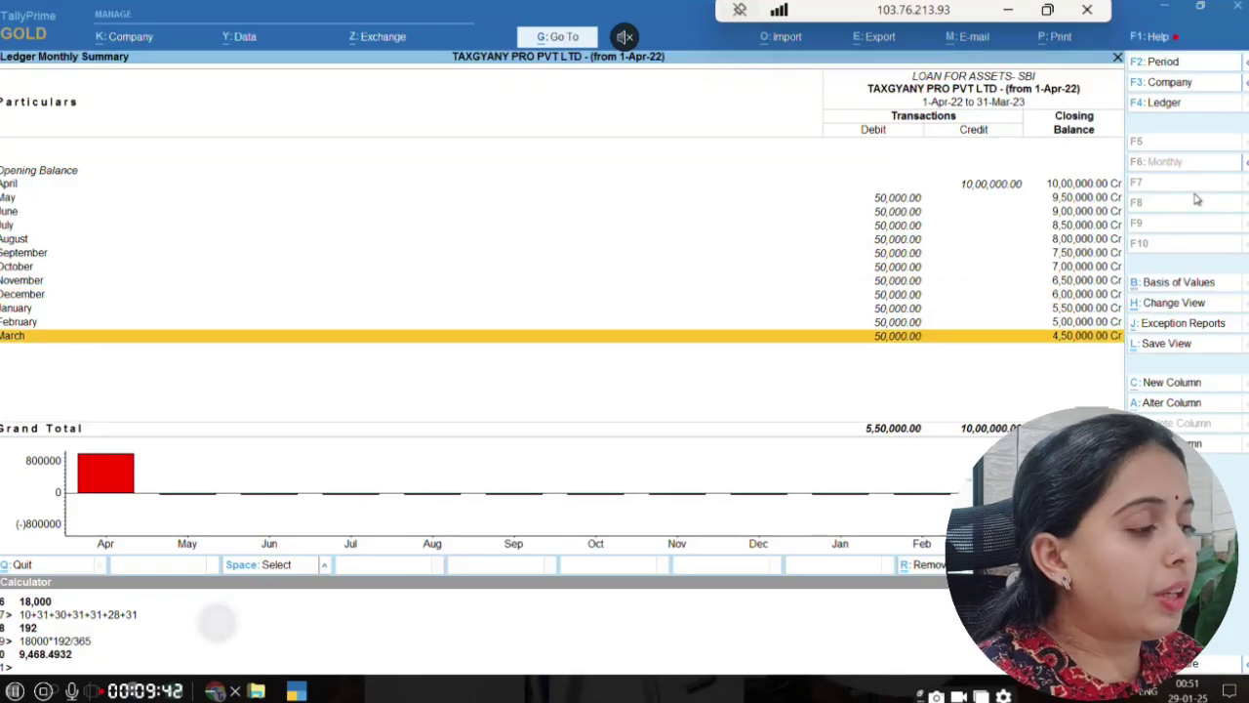
key(Return)
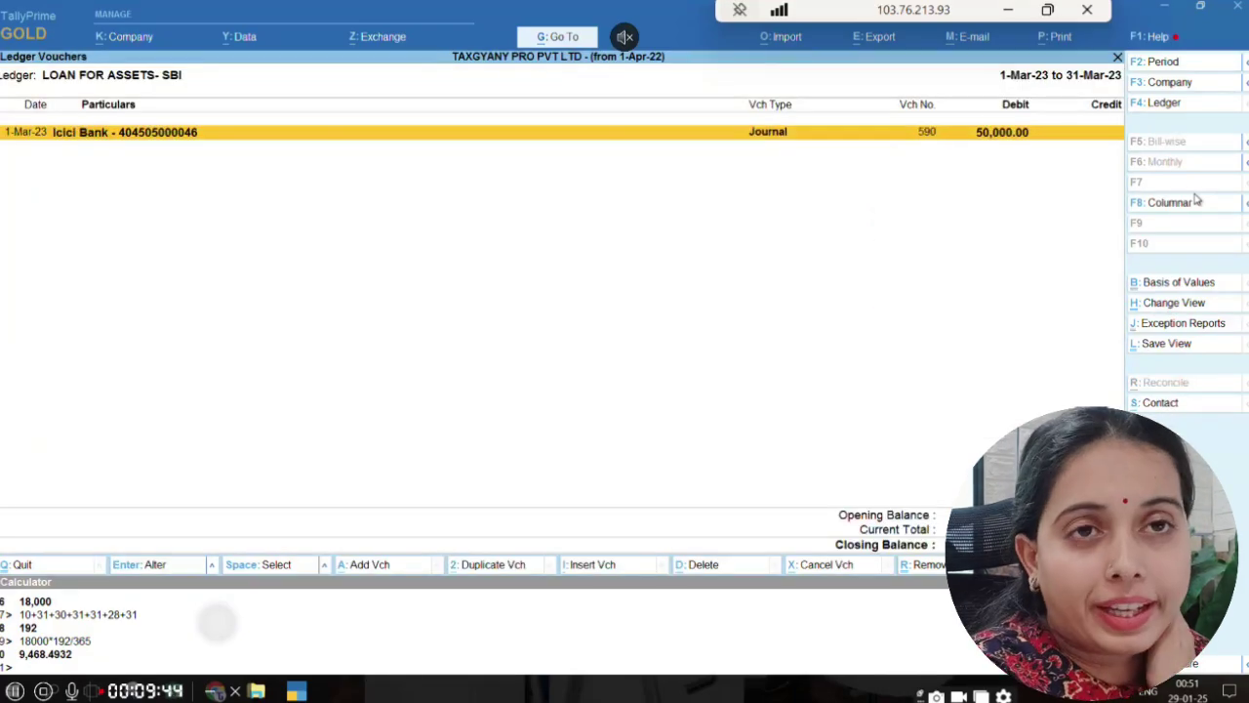
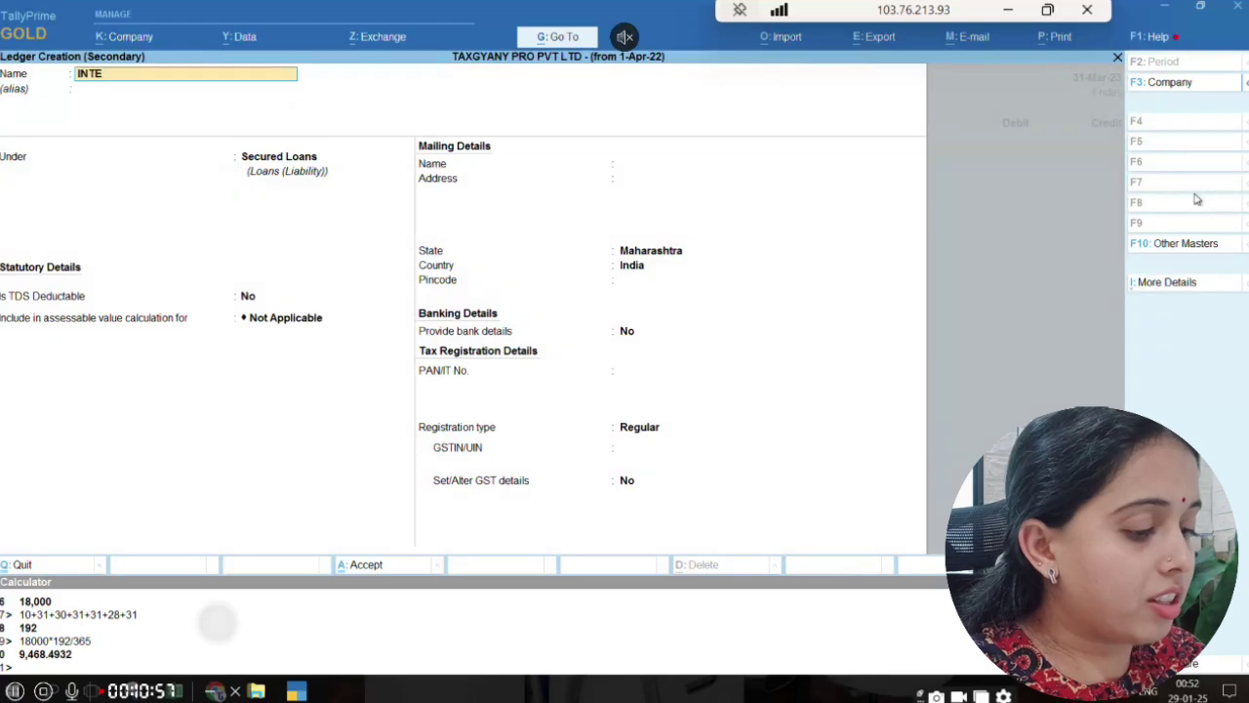
Create the ledger INTEREST ON LOAN FOR ASSETS - SBI LOAN under the Financial Cost group.
text(LOAN FOR)
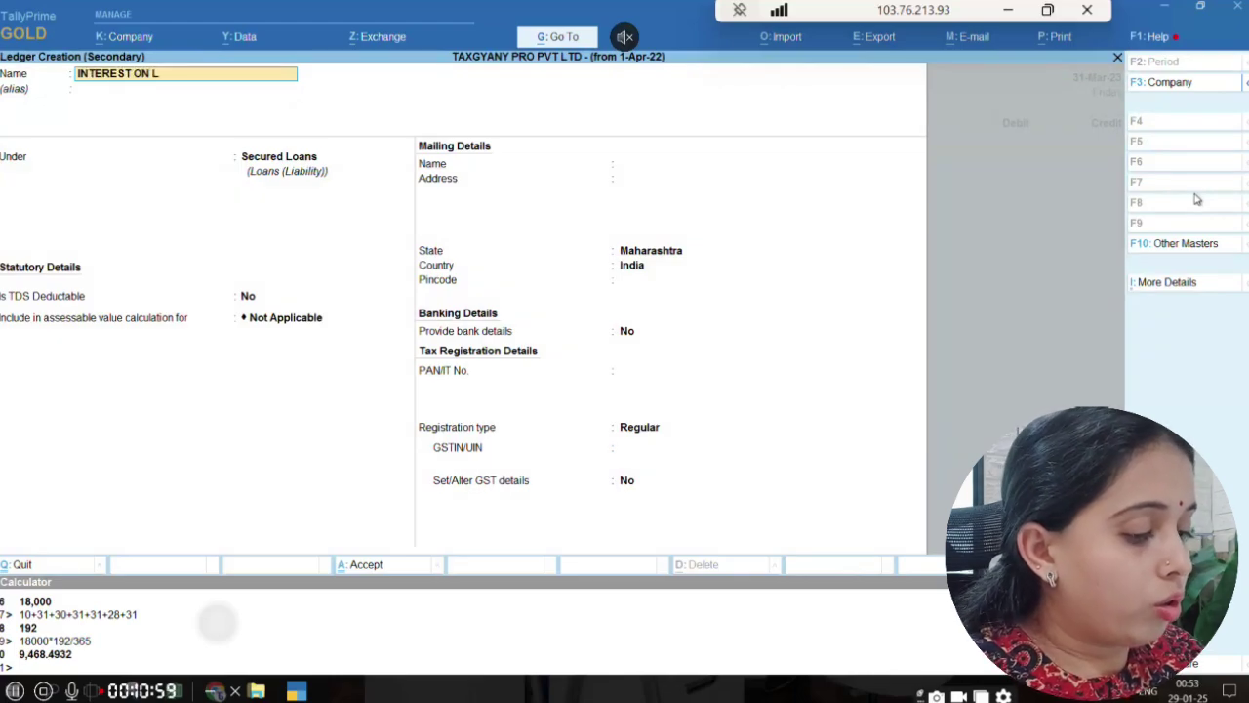
text( ASSETS)
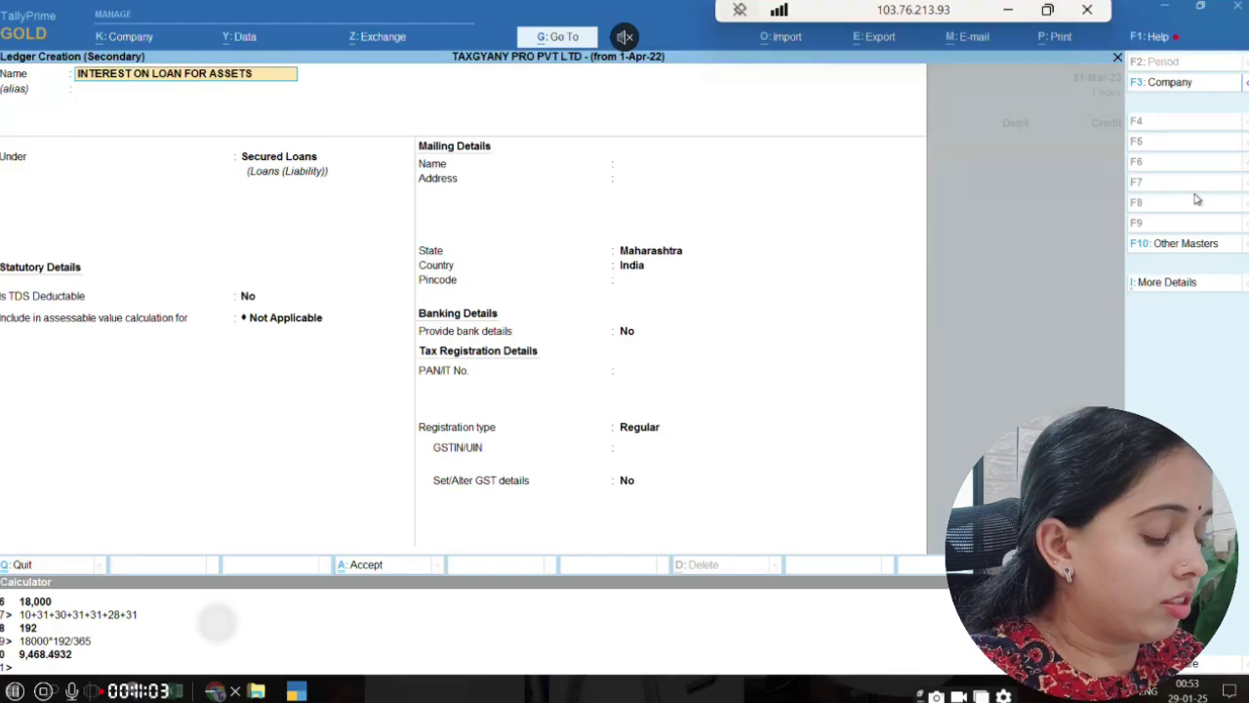
text( - SBI L)
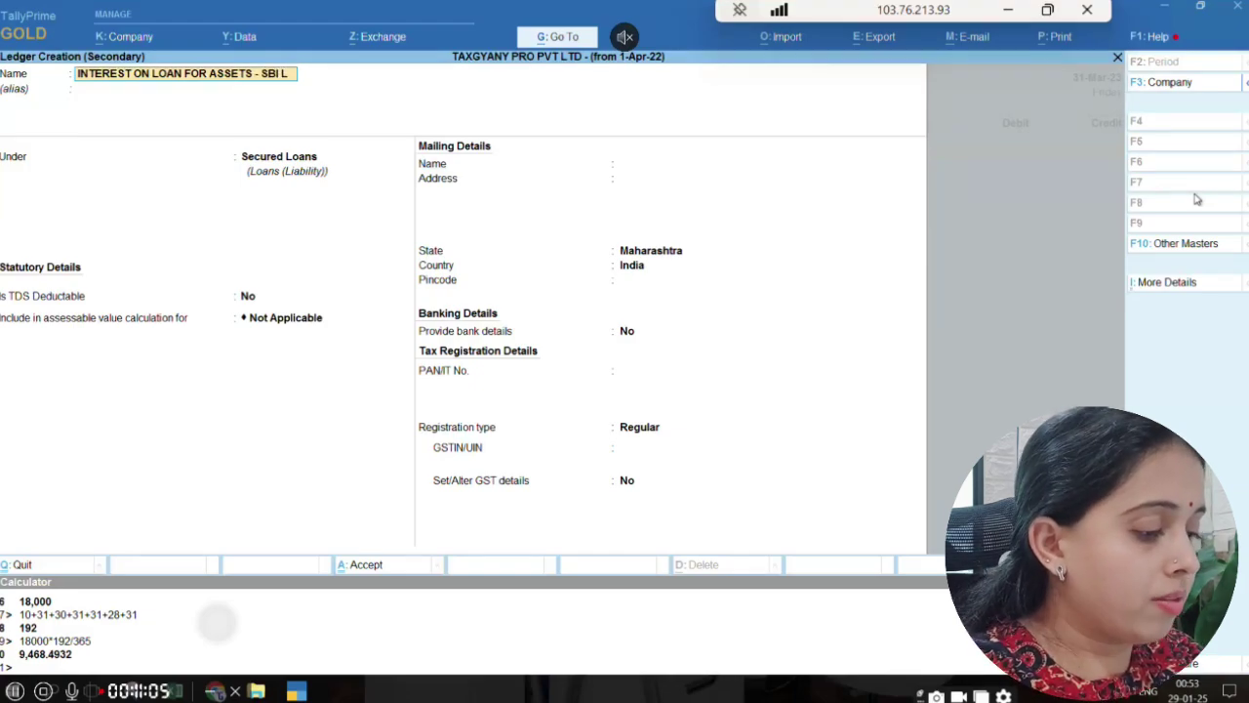
text(OAN)
key(Return)
key(Return)
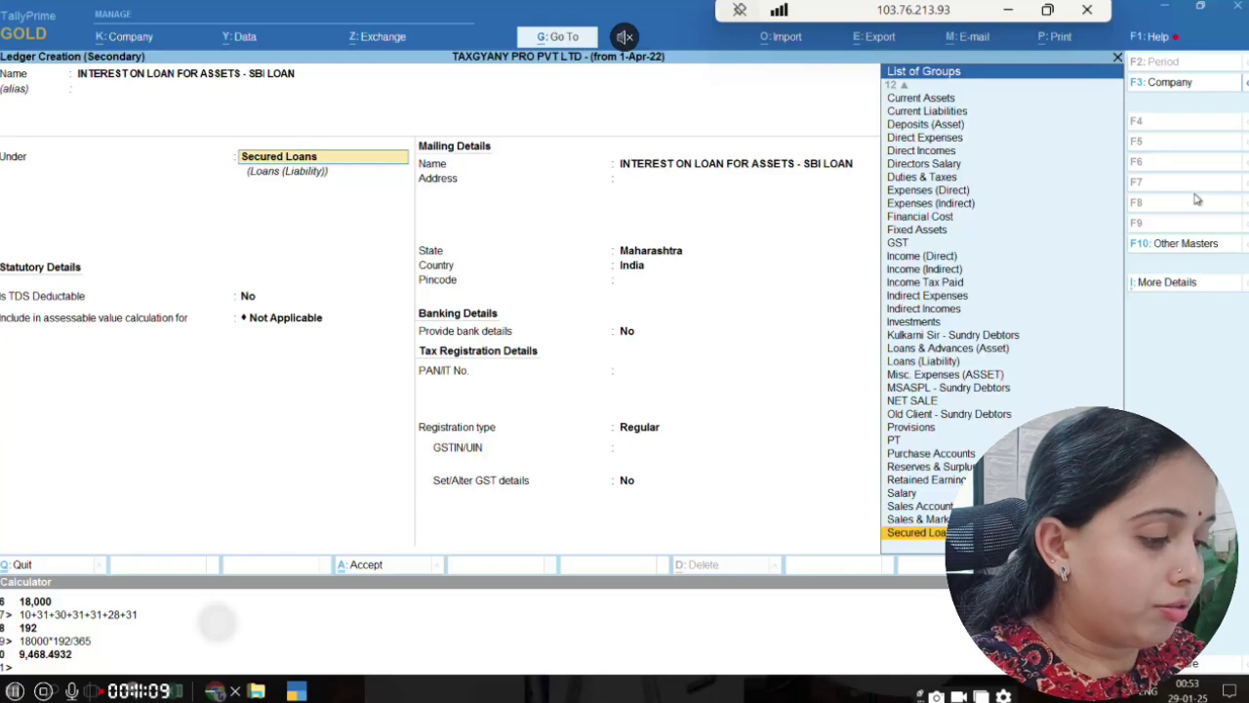
text(FINA)
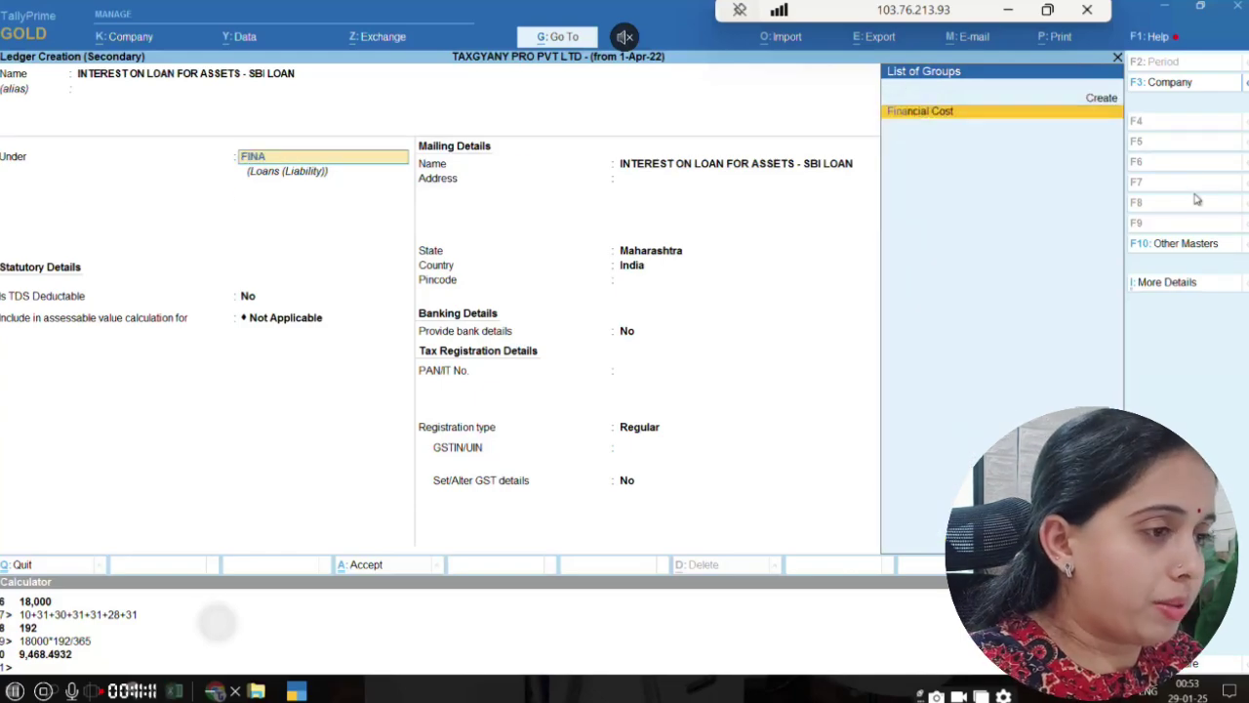
key(Return)
key(ctrl+a)
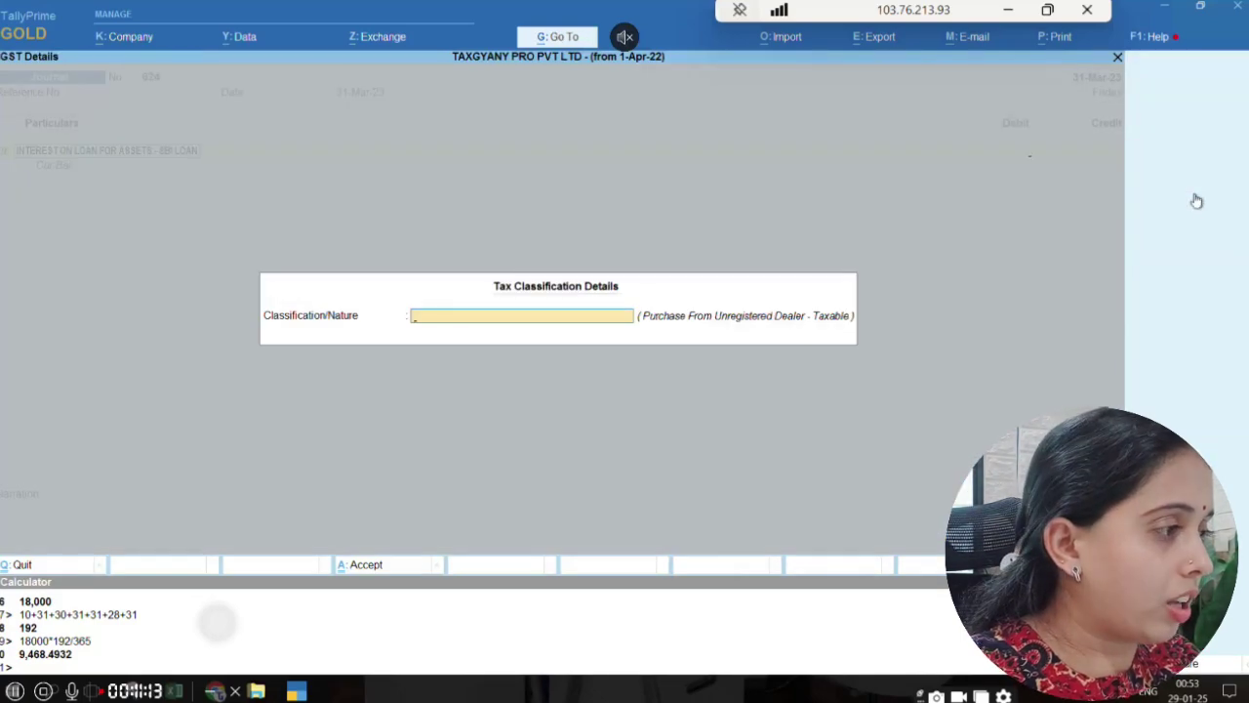
In the 31-Mar-23 journal, debit the new interest ledger 2,00,000 and credit LOAN FOR ASSETS- SBI with the same amount.
key(Return)
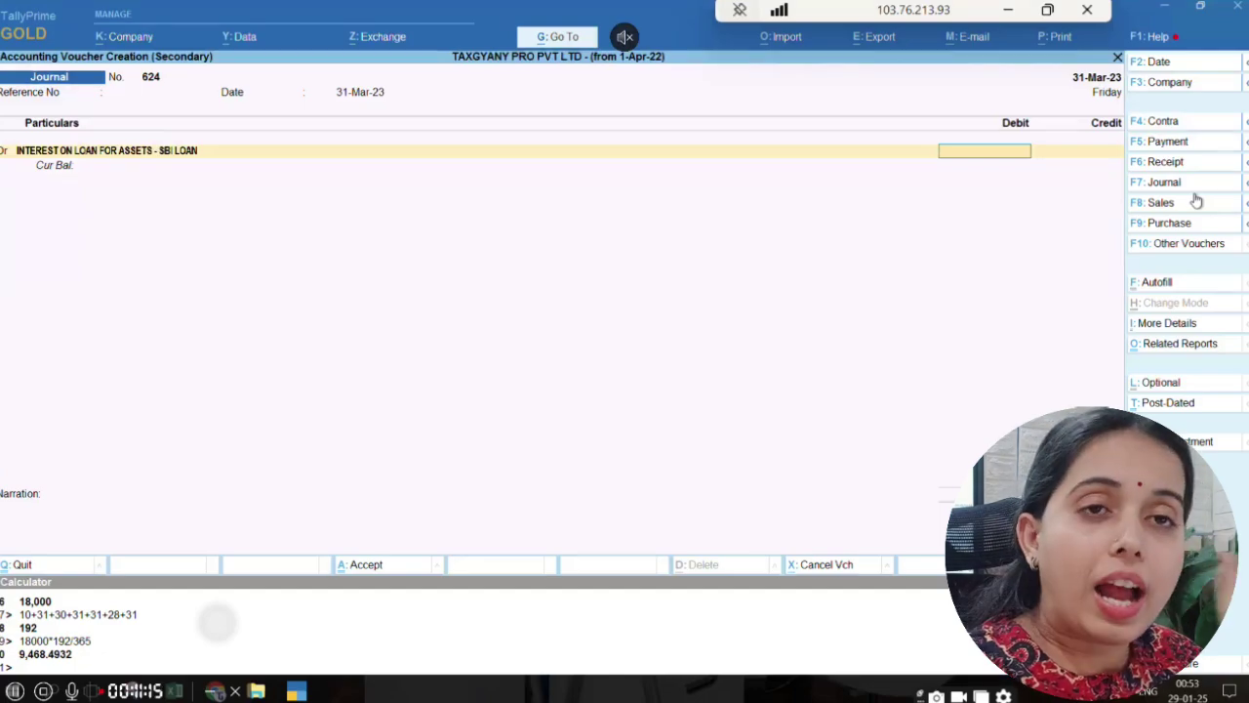
text(2,00,00)
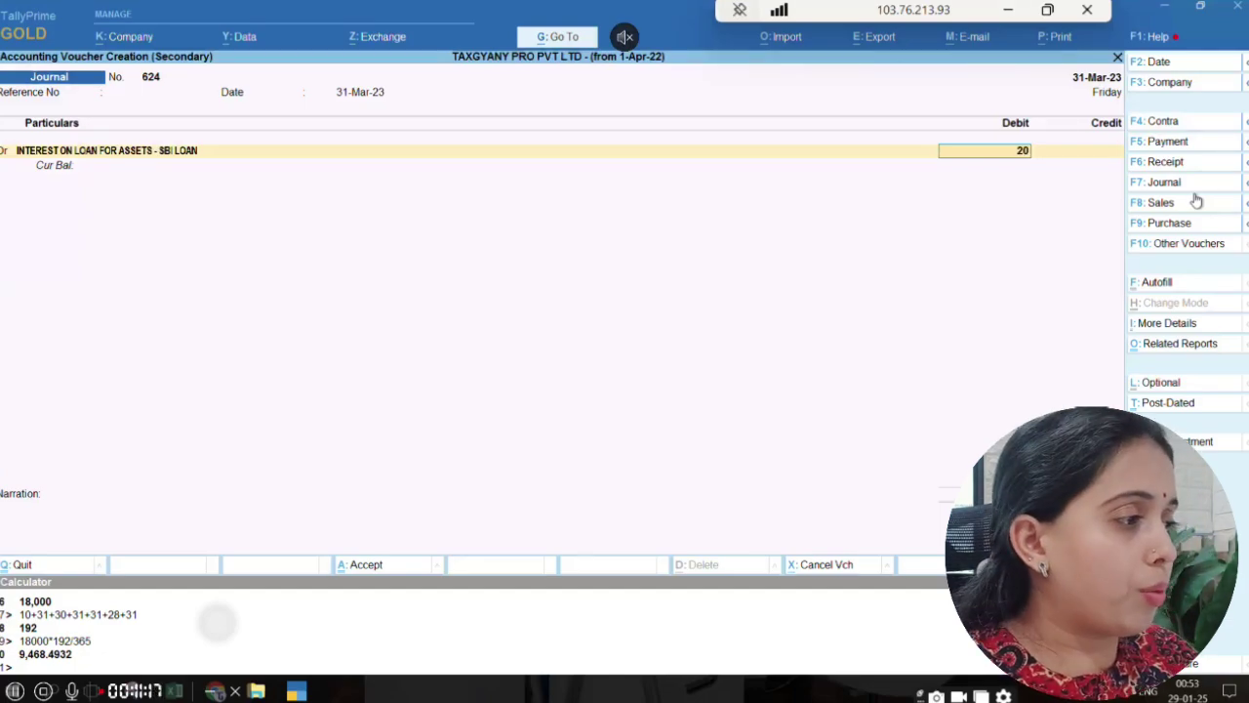
text(0000)
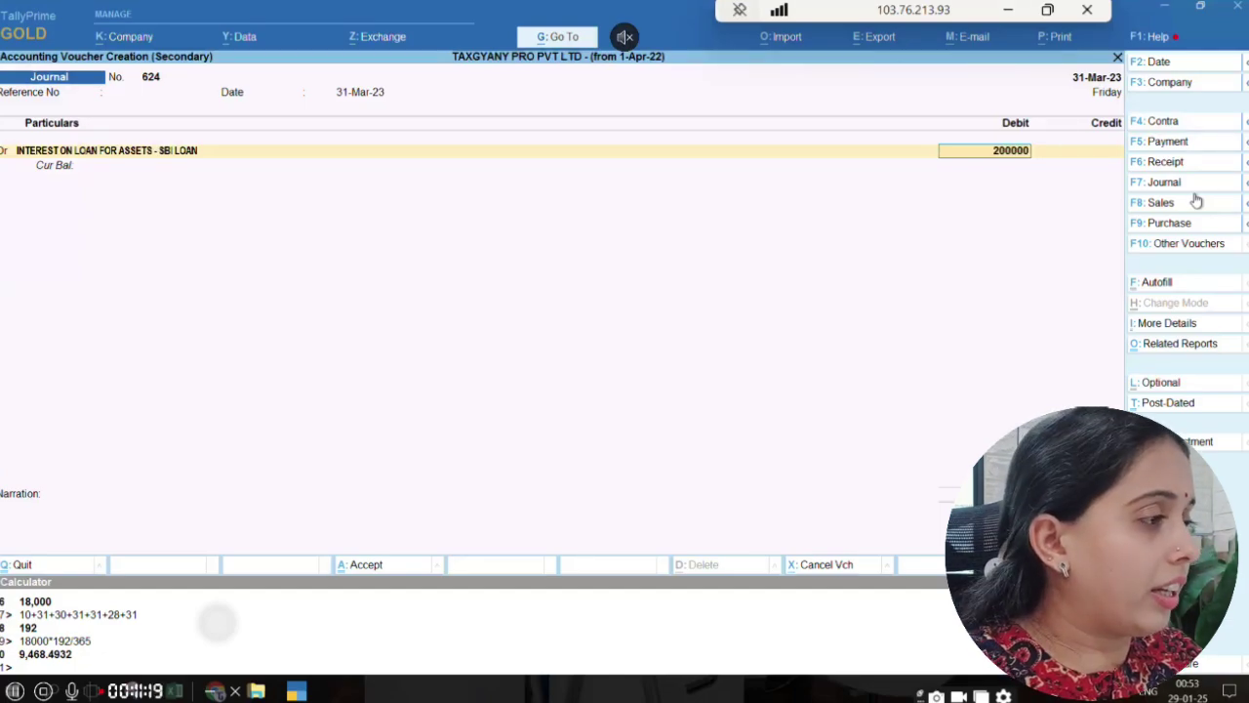
key(Return)
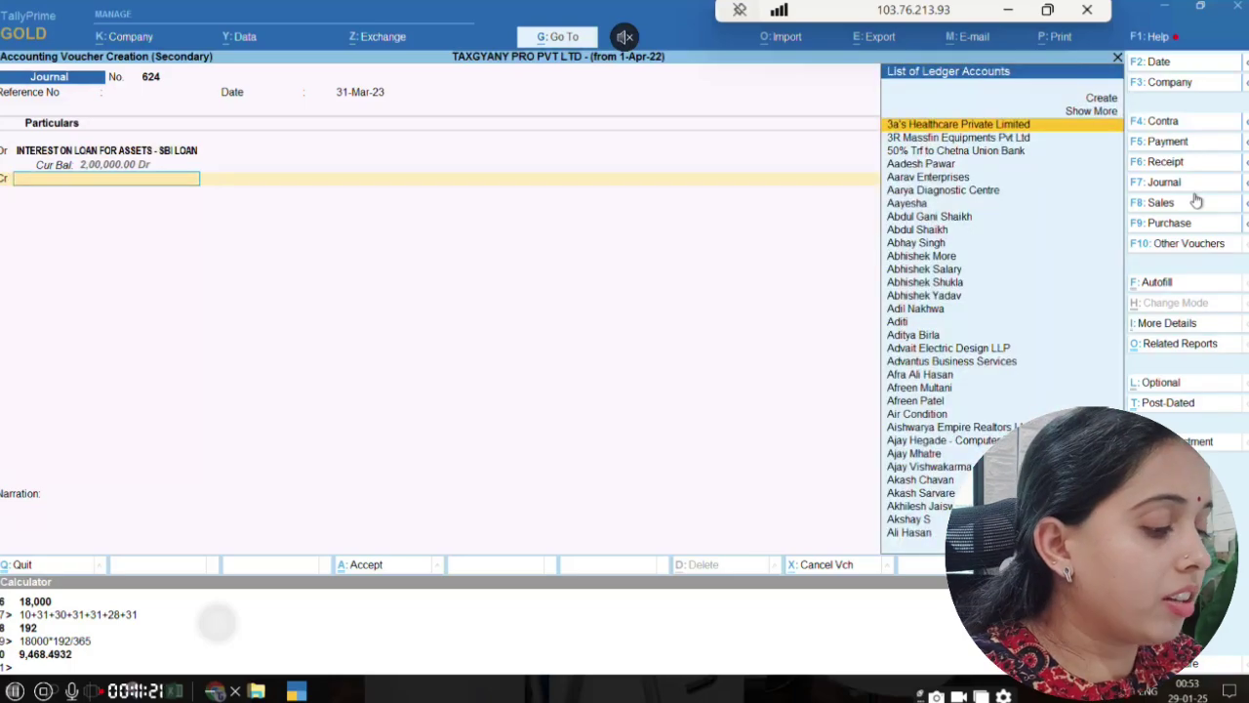
text(LOA)
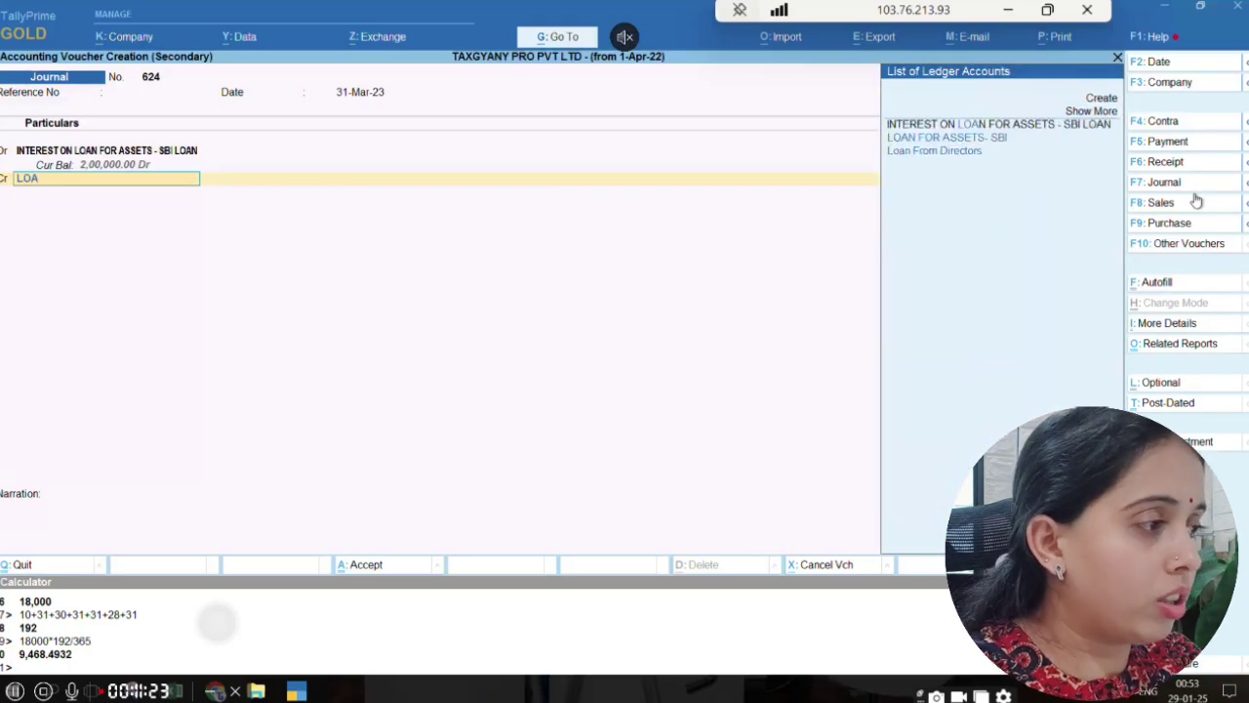
key(Down)
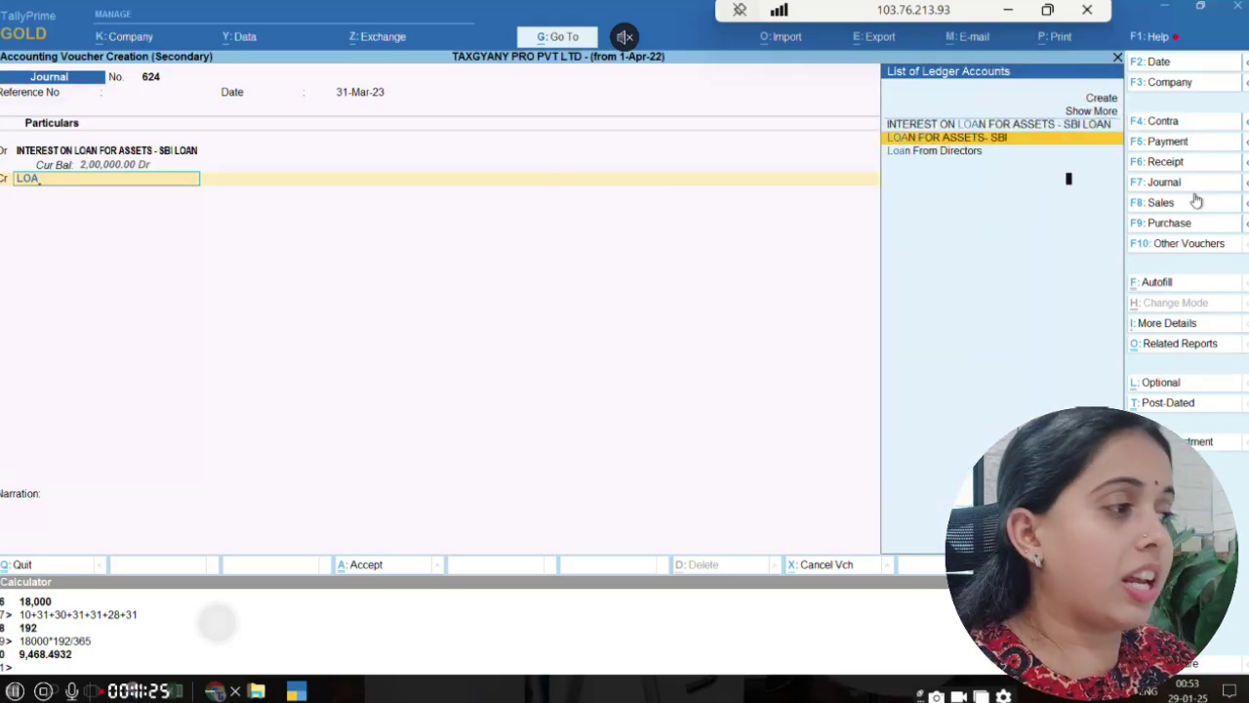
key(Return)
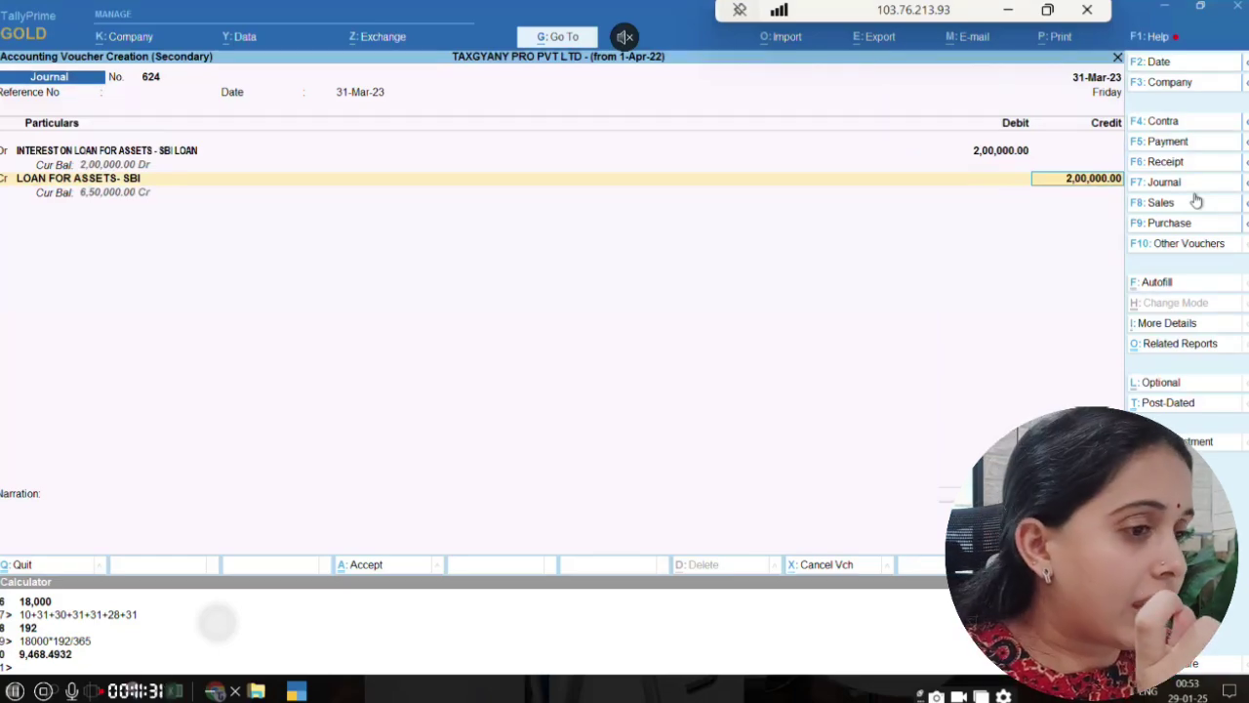
key(Return)
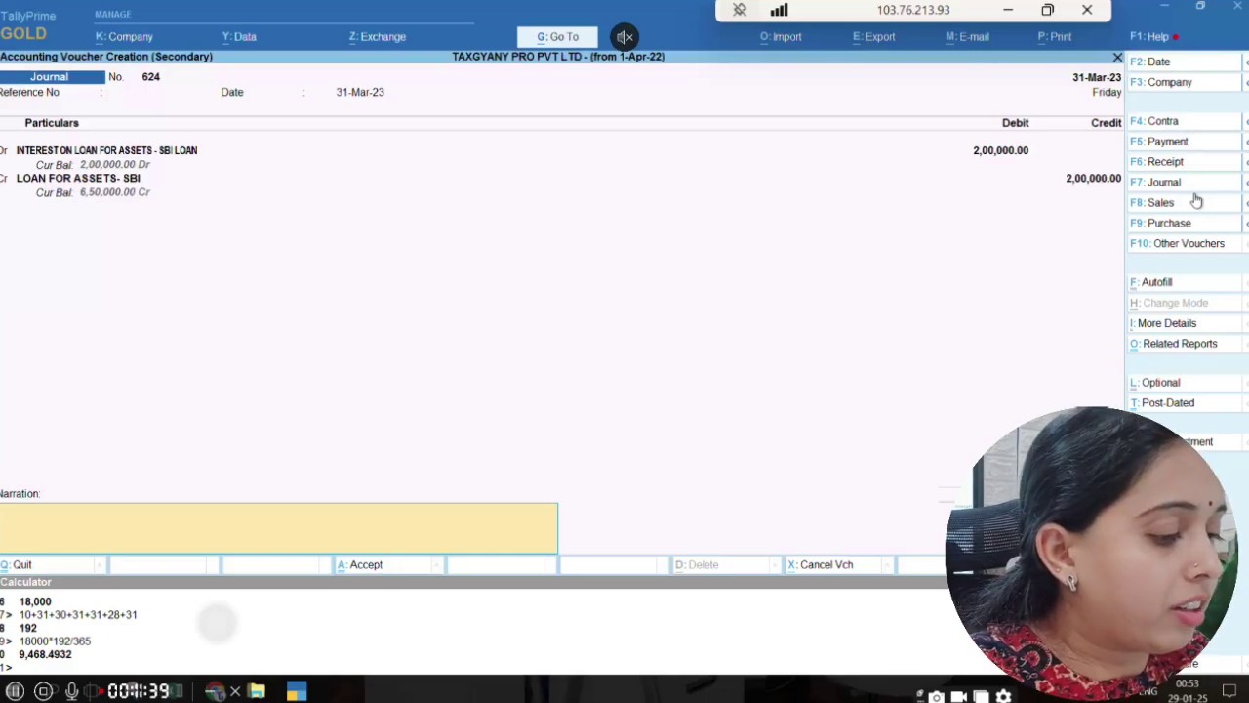
Add the narration "INT ENTRY PASS, INT ON LOAN TRF TO PL AC" to the interest journal and save the voucher.
text(NT EN)
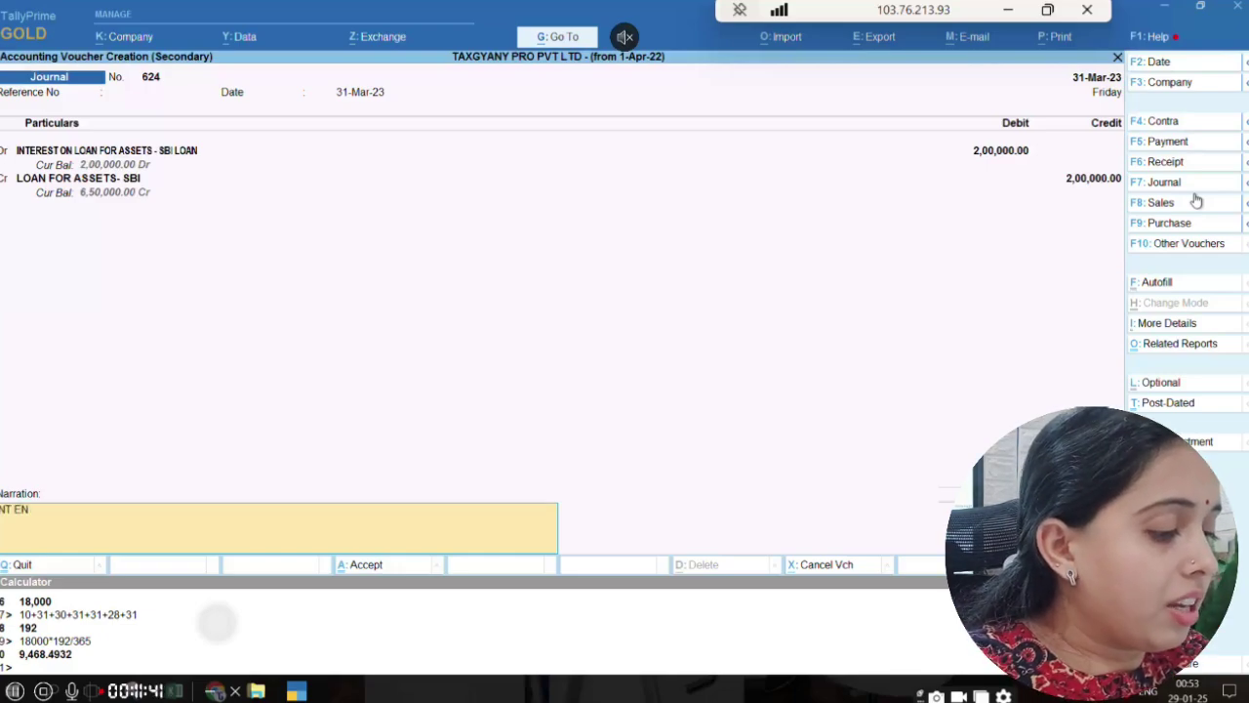
text(TRY PASS)
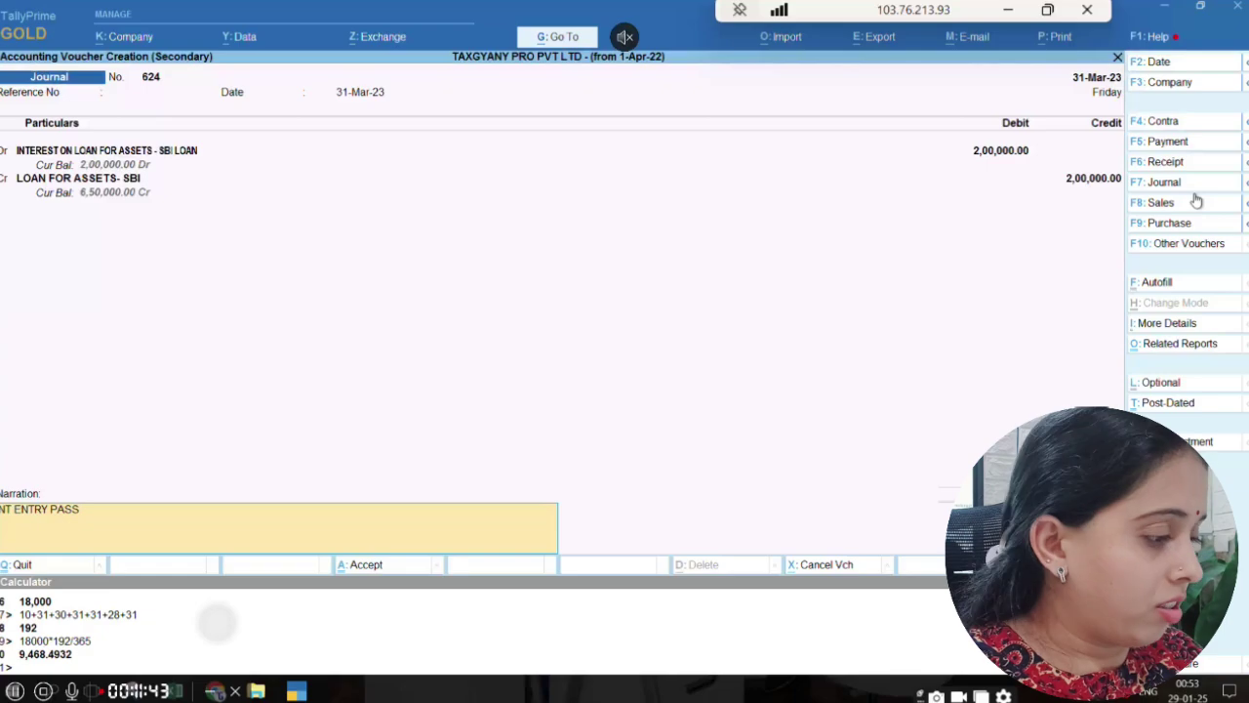
text(, IN)
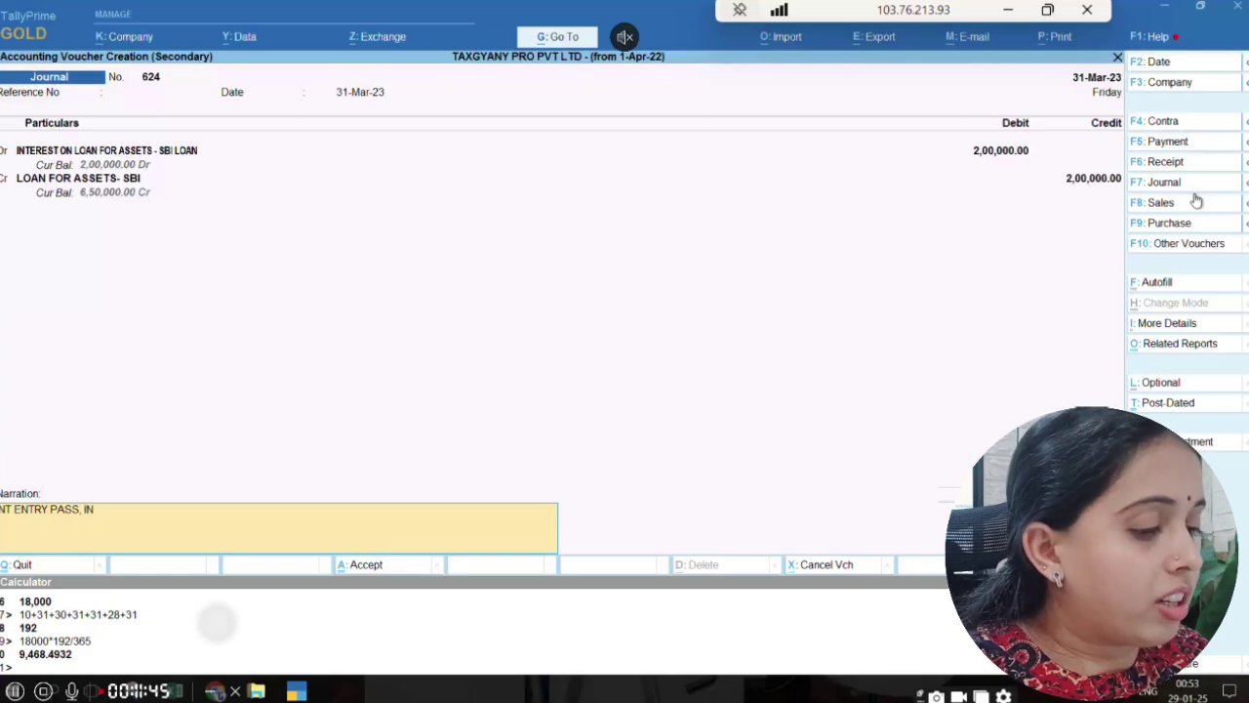
text(T ON LO)
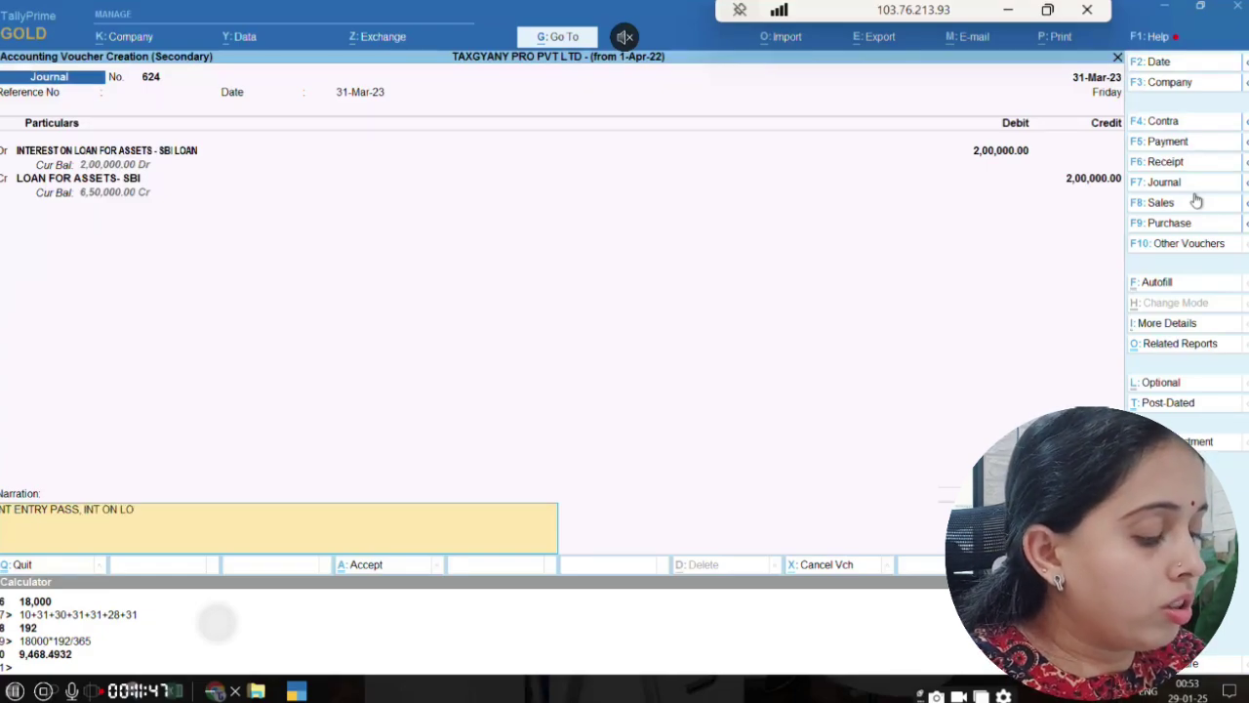
text(AN TRF TO)
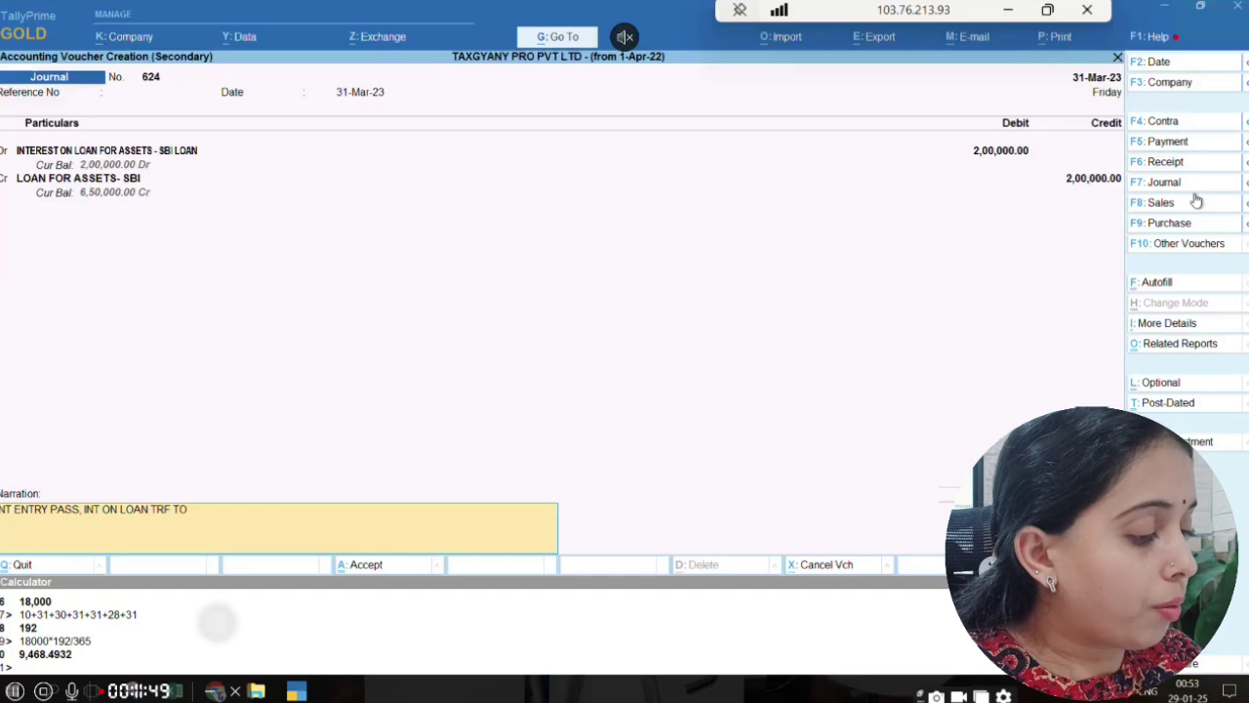
text( PL A)
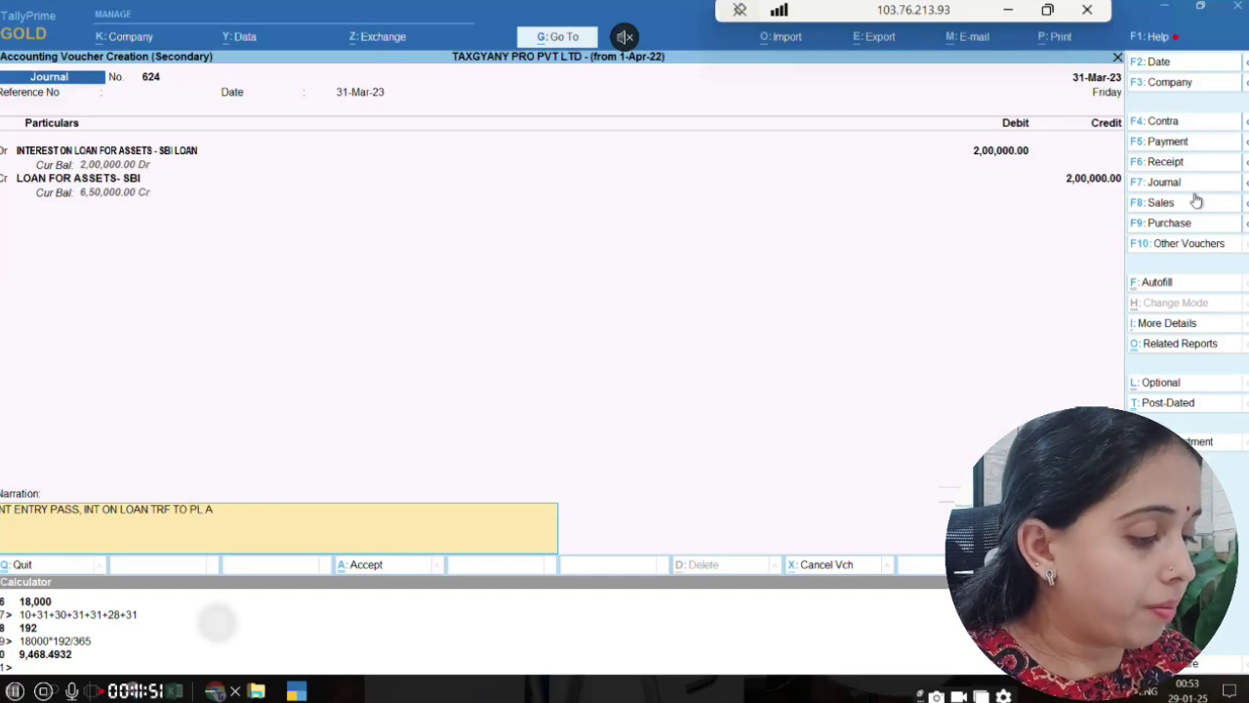
text(C)
key(Return)
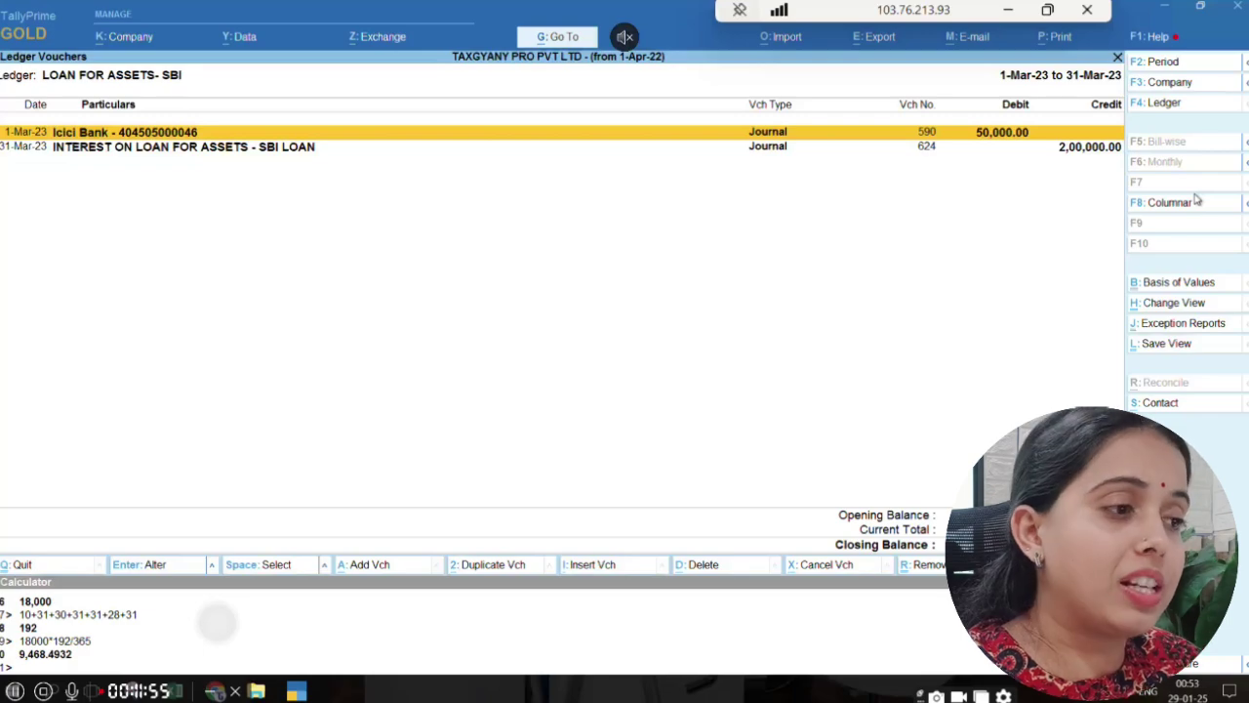
Return to the balance sheet and open the March vouchers of the ASSET PURCHASED ledger under Fixed Assets.
key(Escape)
key(Escape)
key(Escape)
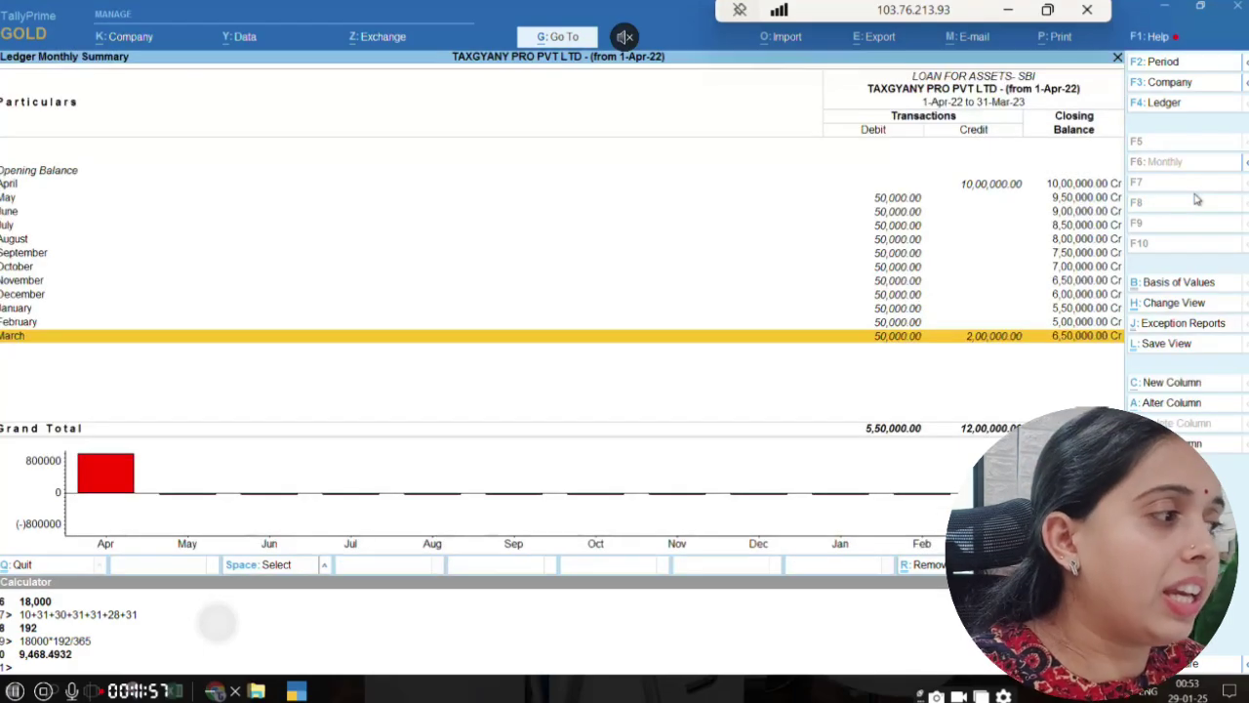
key(Escape)
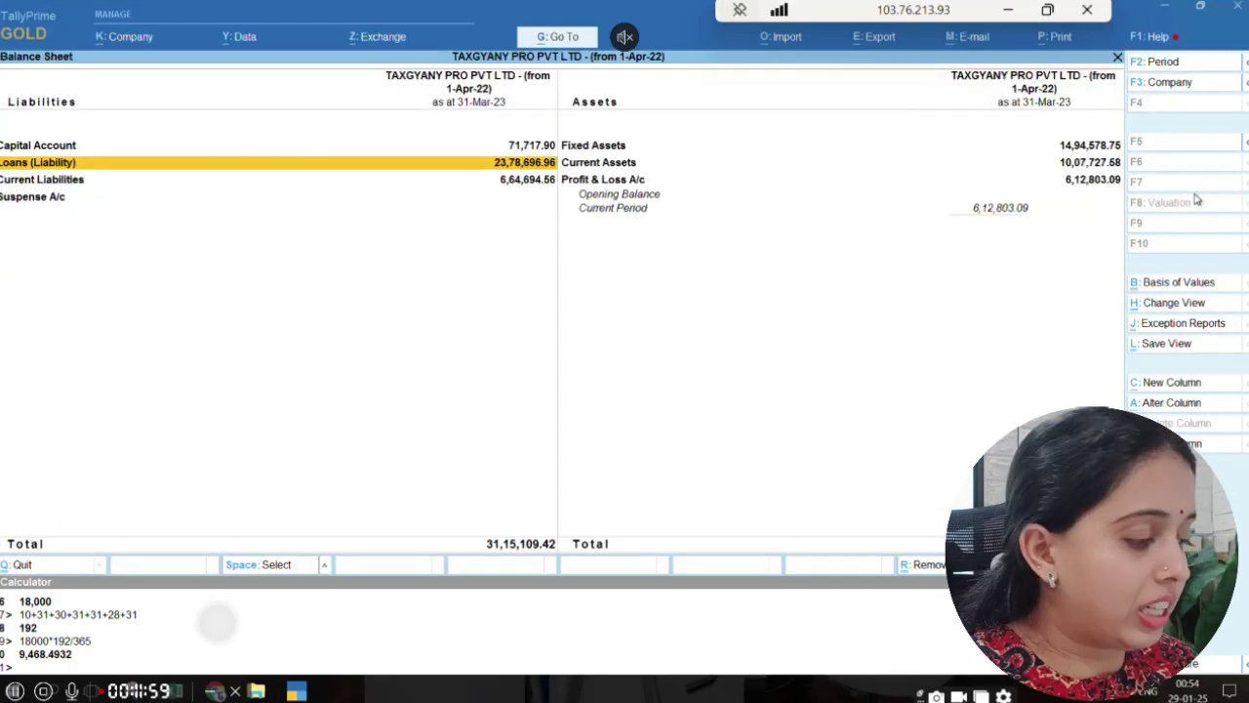
key(Right)
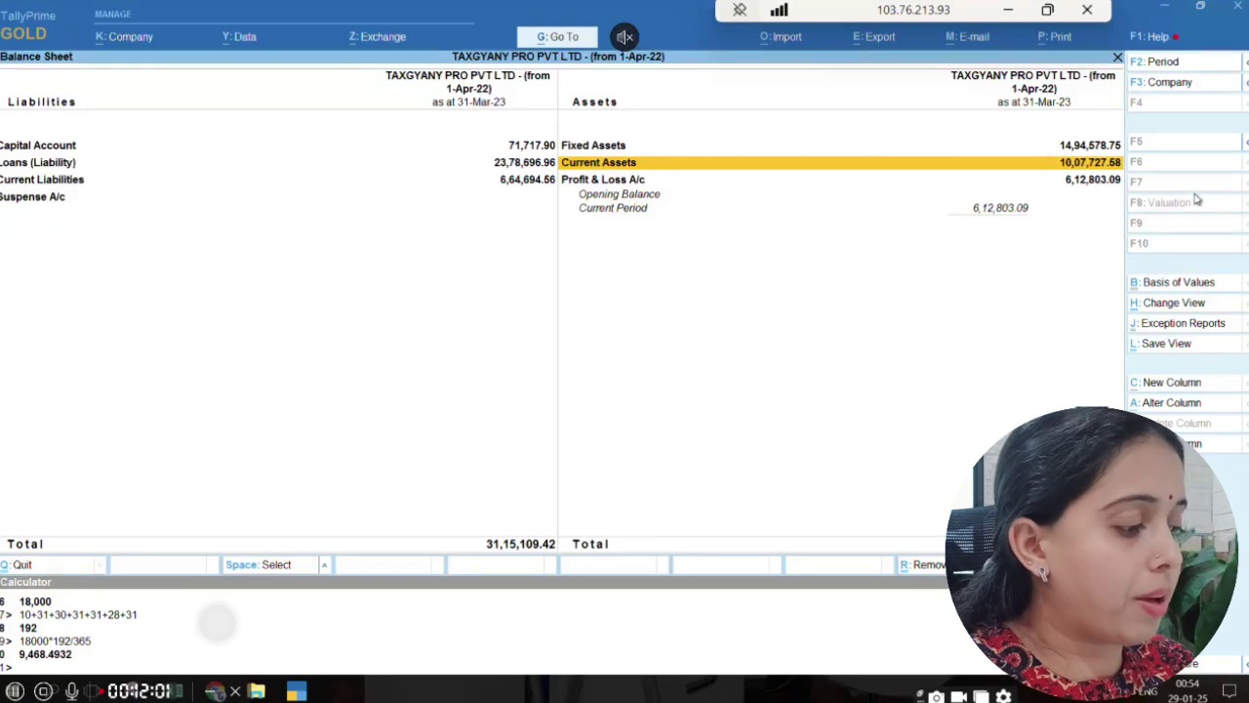
key(Up)
key(Return)
key(Down)
key(Down)
key(Down)
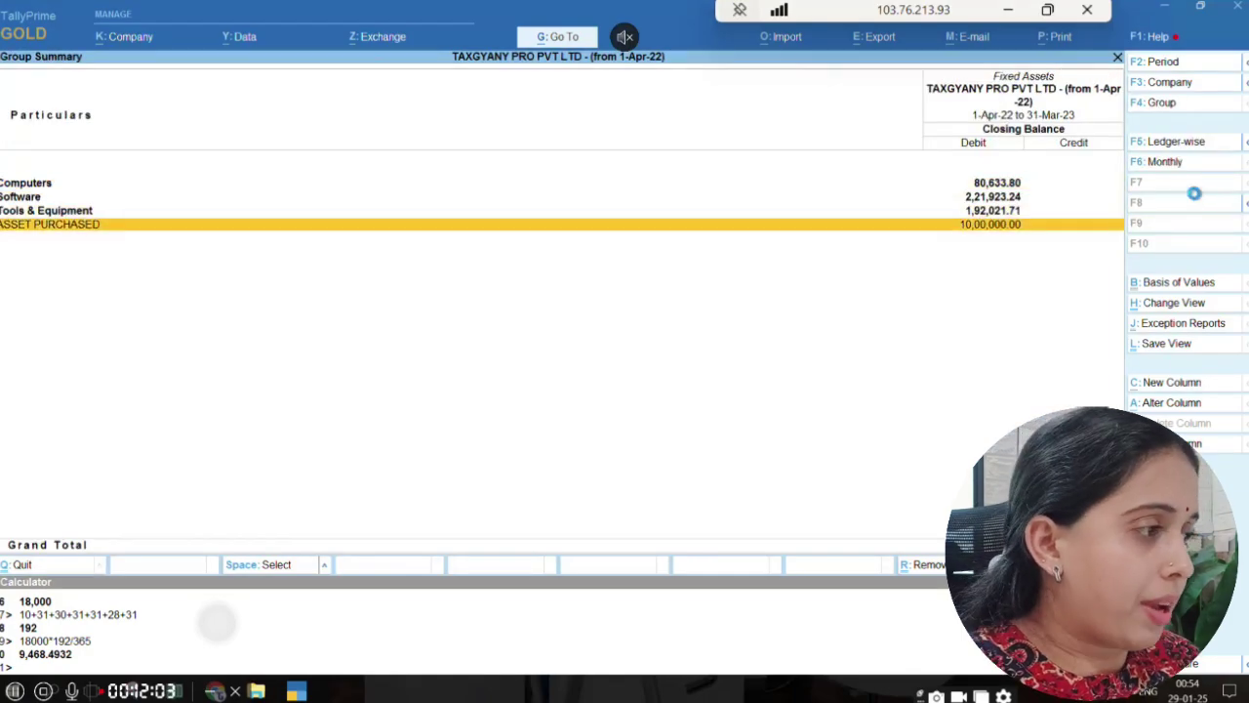
key(Return)
key(Return)
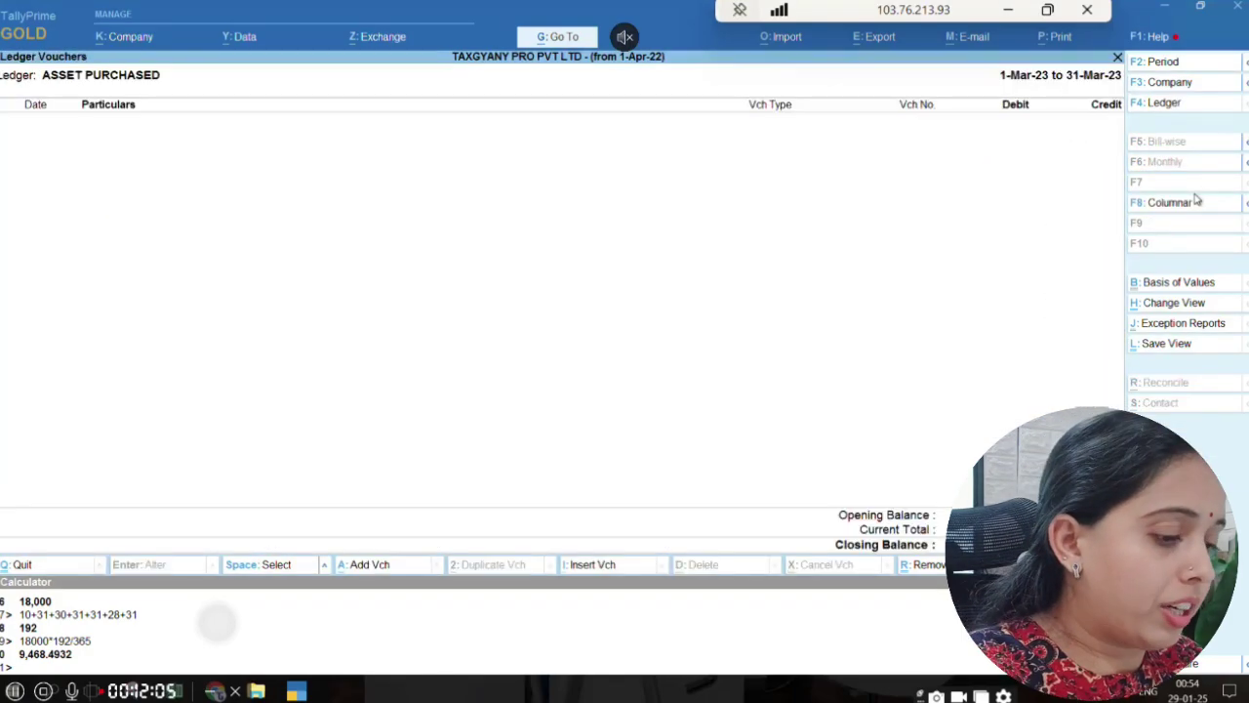
Start a new journal voucher dated 10-Apr-22 and give its reference the same date.
key(alt+a)
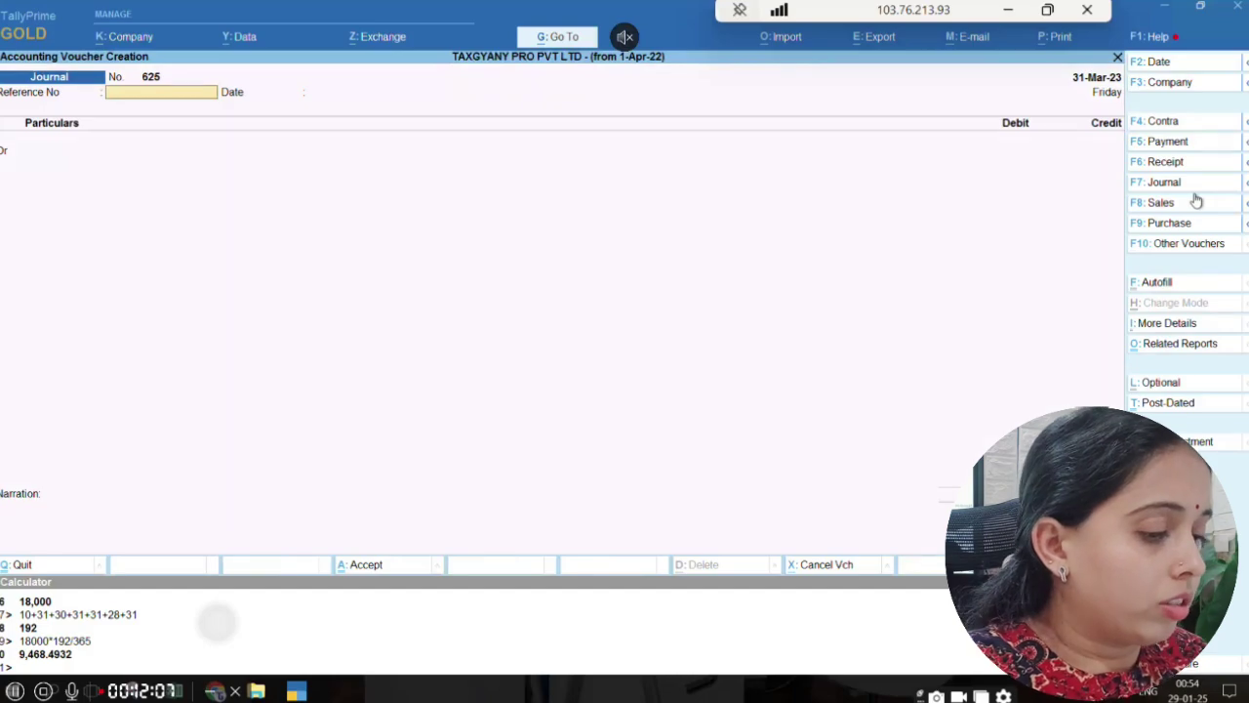
key(F2)
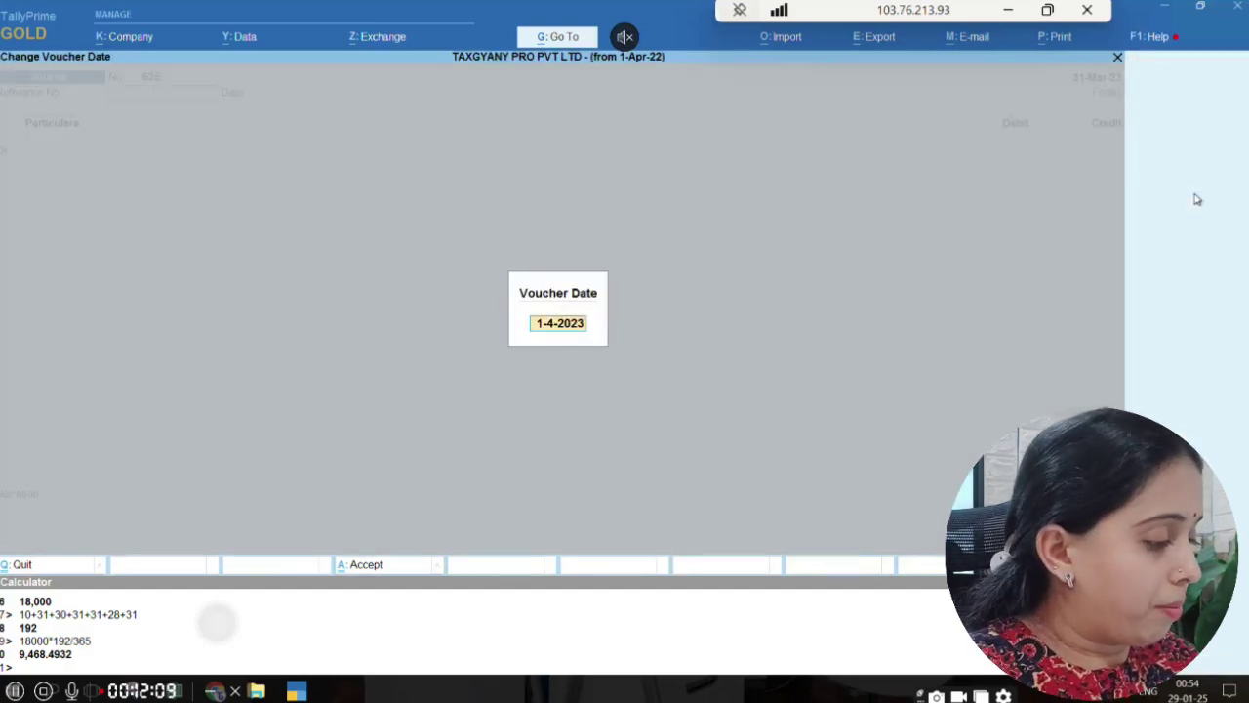
text(10-4)
key(Return)
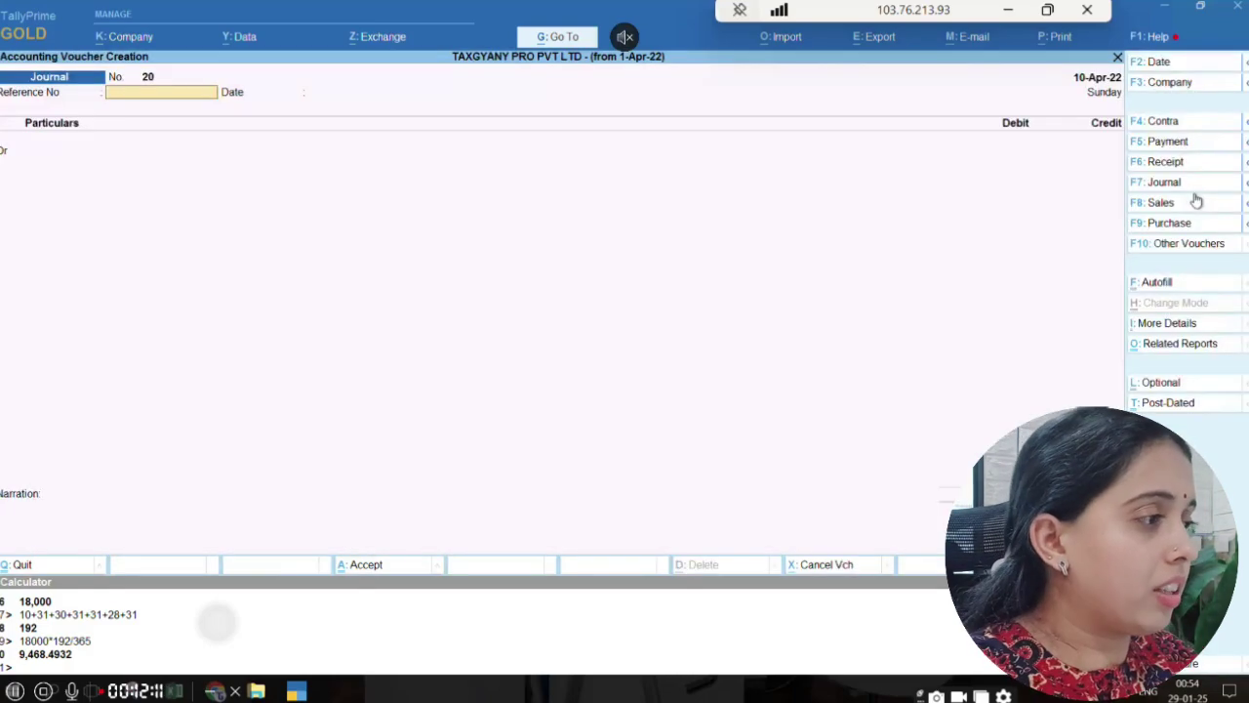
key(Return)
text(10.4)
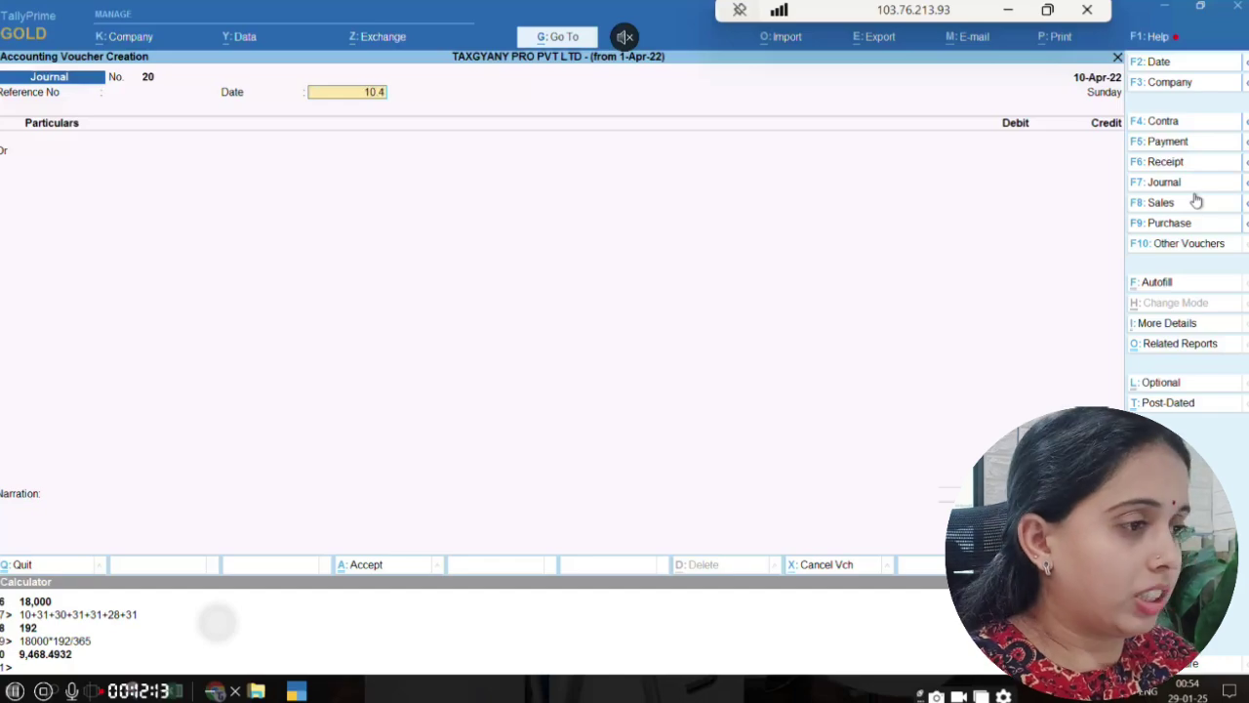
key(Return)
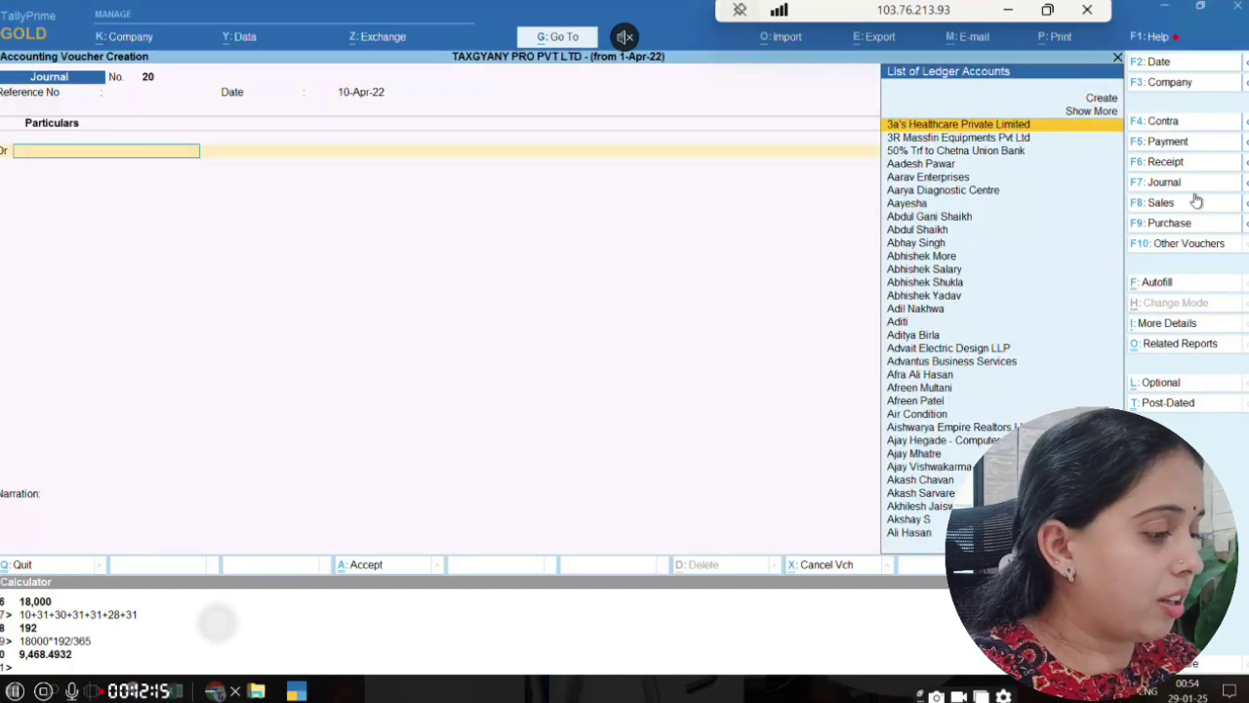
key(BackSpace)
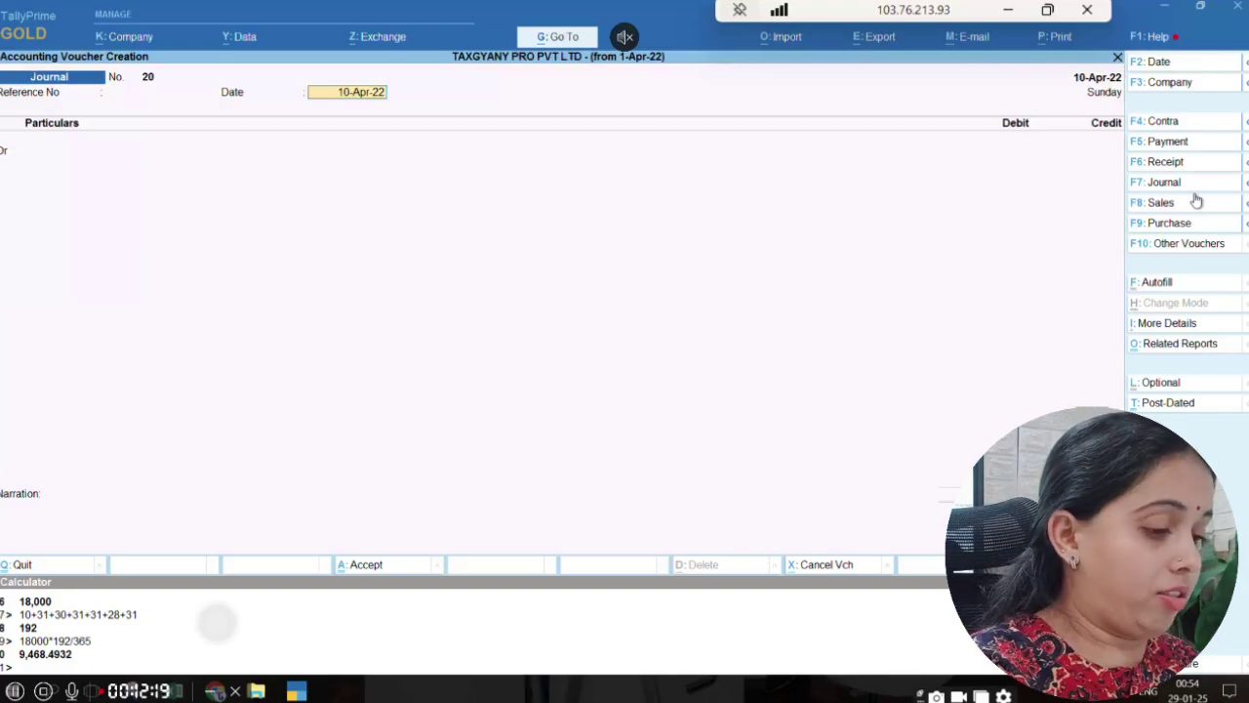
Change the journal's voucher date and reference date to 10-Jan-23.
key(F2)
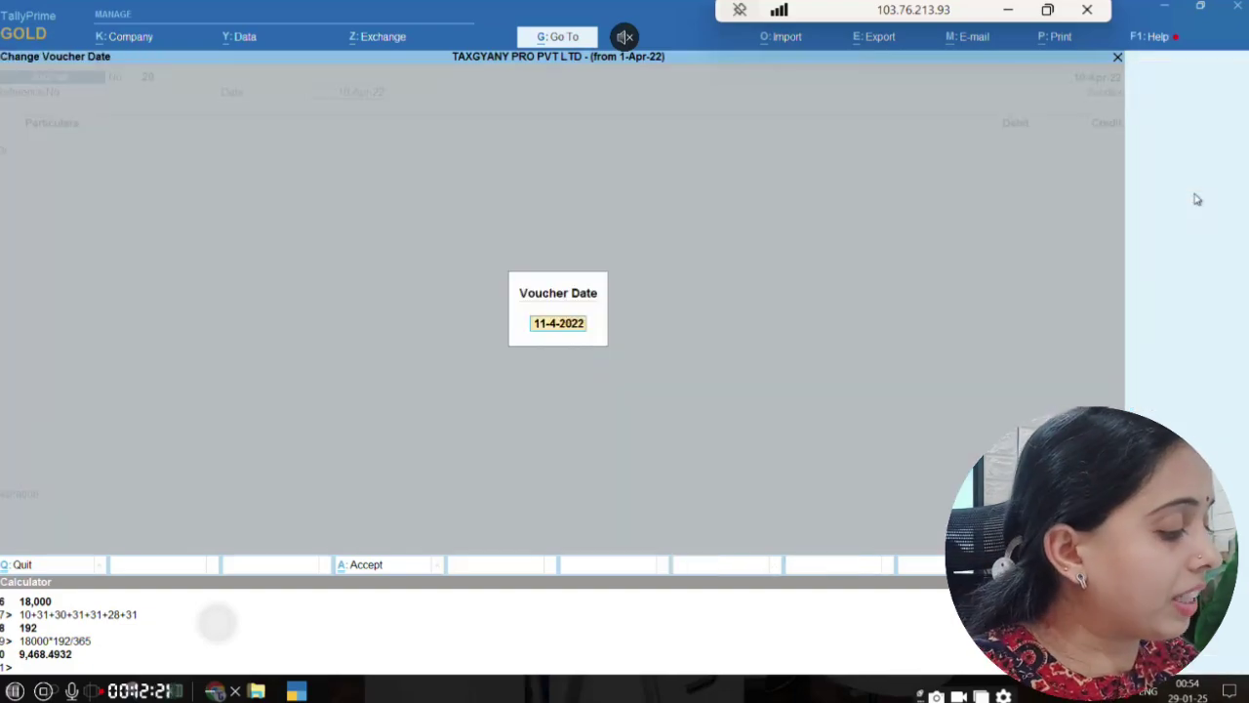
text(10.1)
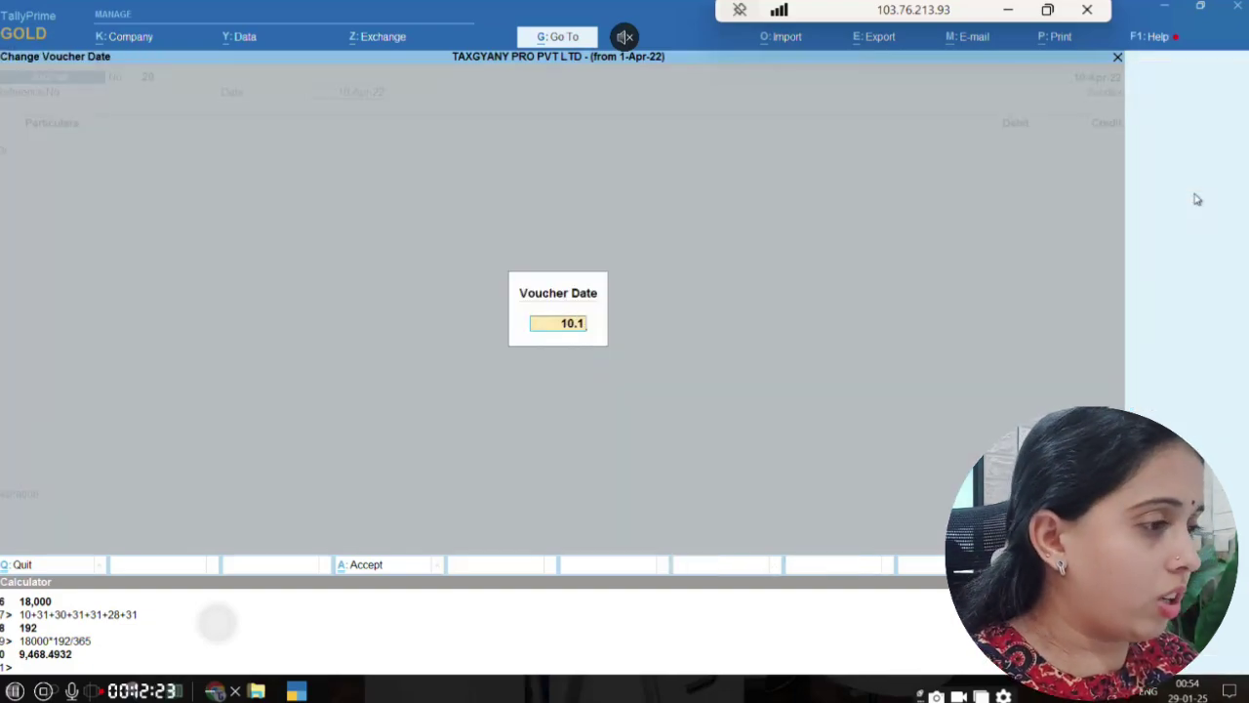
key(Return)
key(Return)
text(10.1)
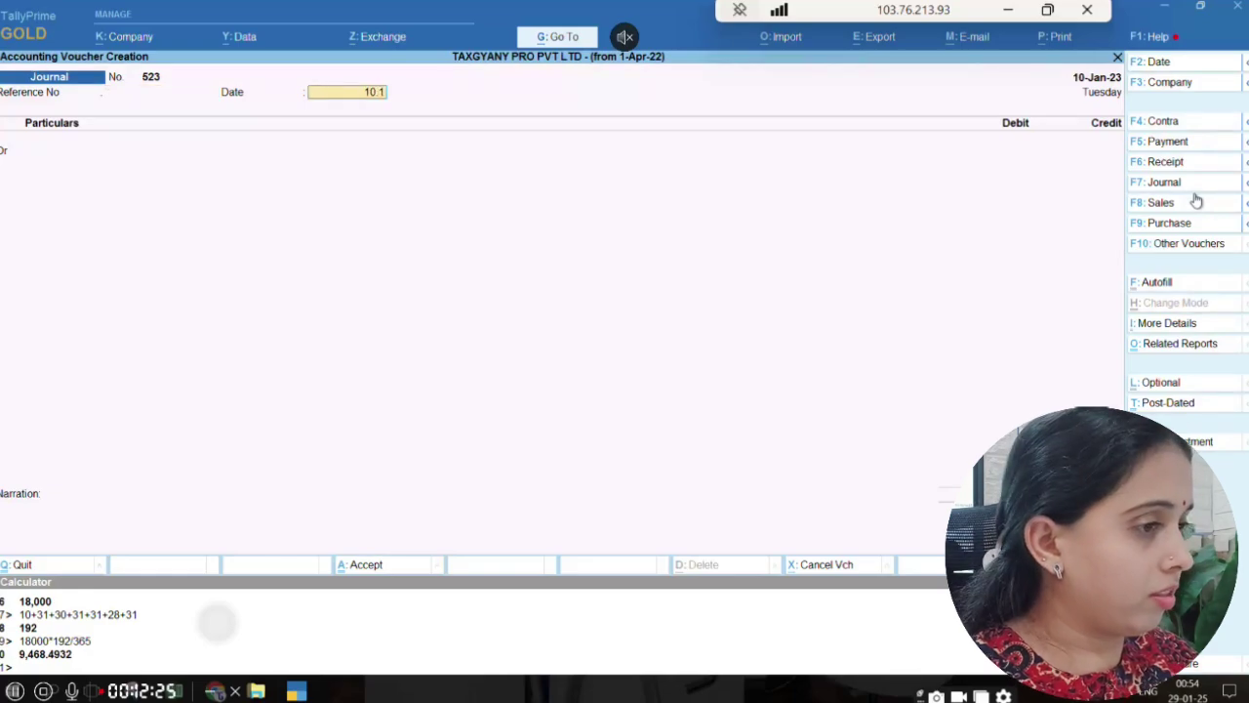
key(Return)
key(Return)
key(BackSpace)
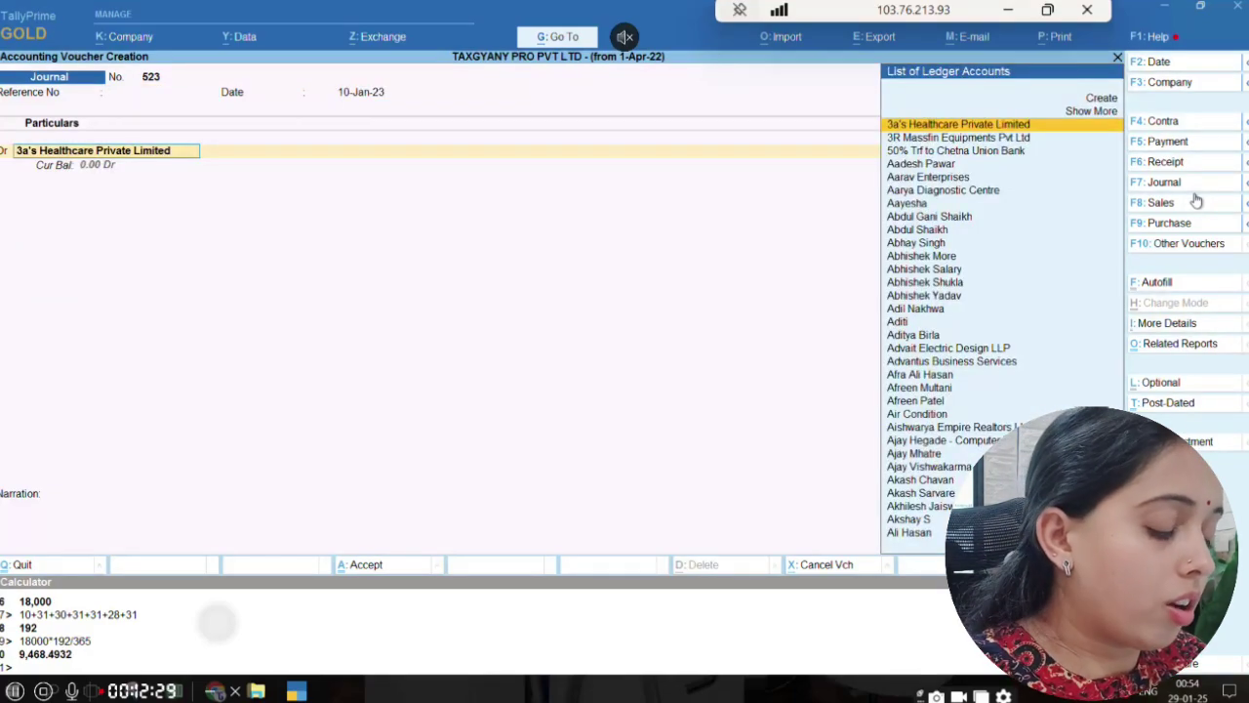
Create the ledger RESIDENTIAL FLAT PURCHASED under the Fixed Assets group for the debit line.
key(alt+c)
text(RE)
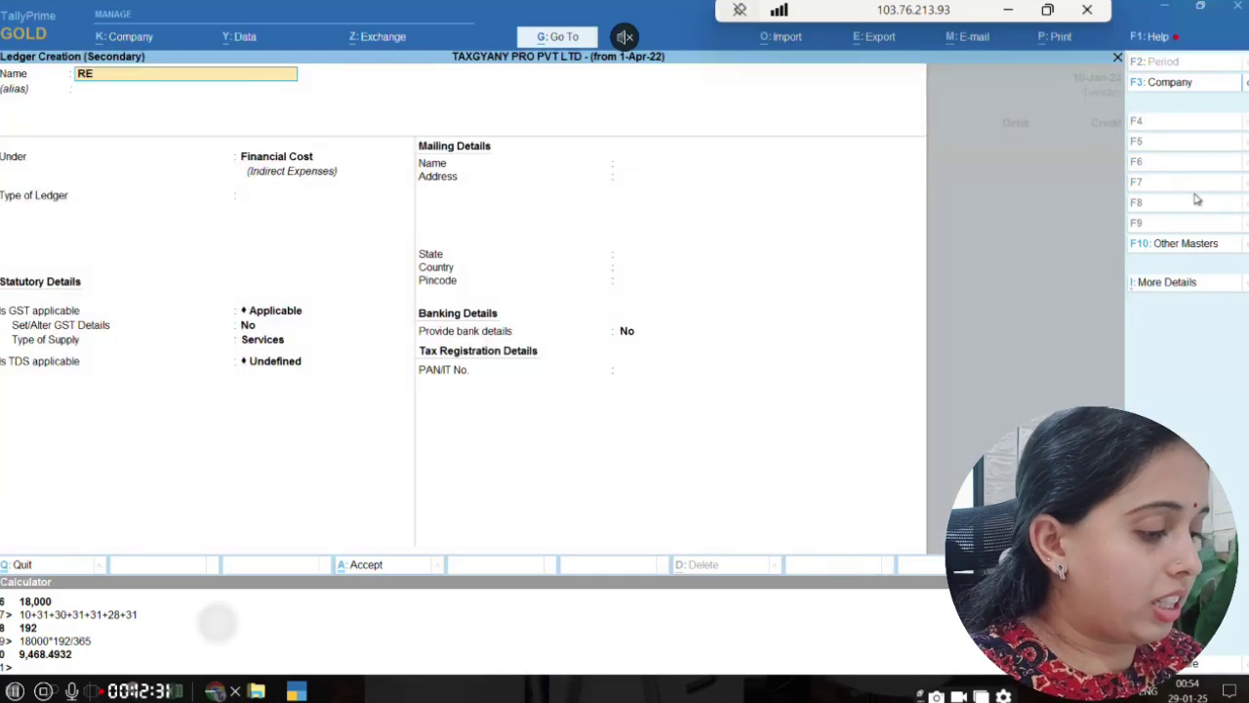
text(SIDENTIA)
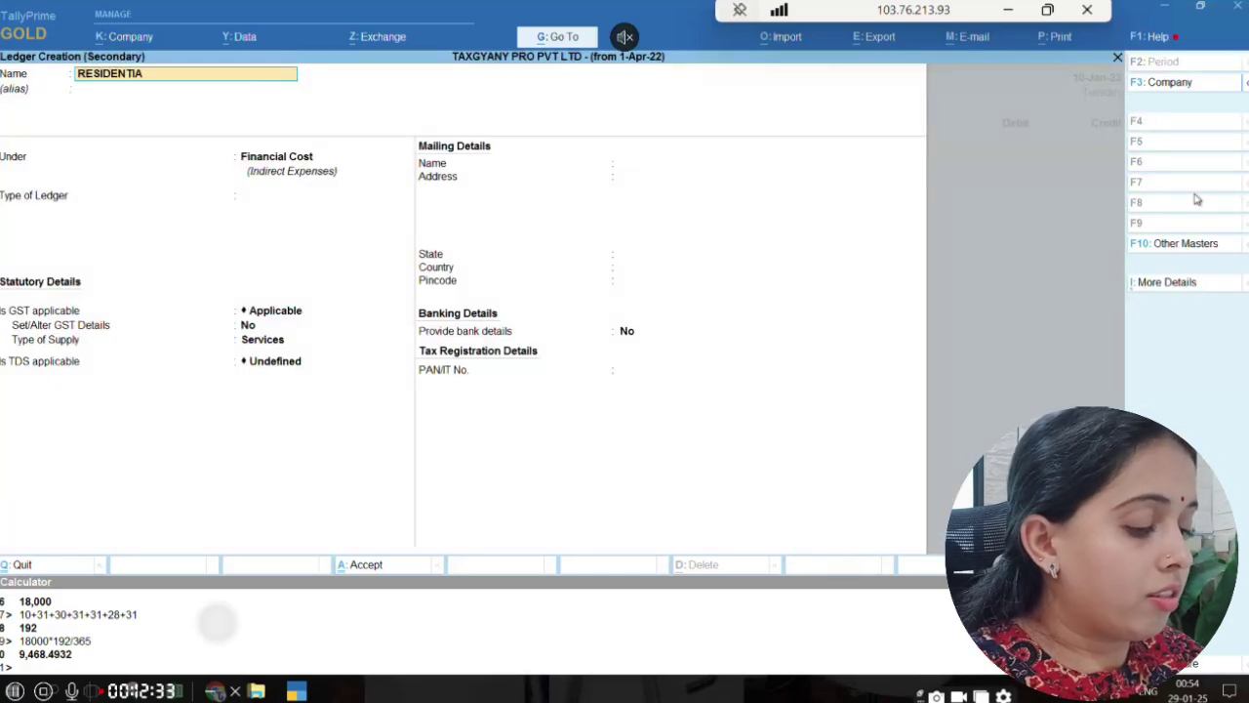
text(L FLAT P)
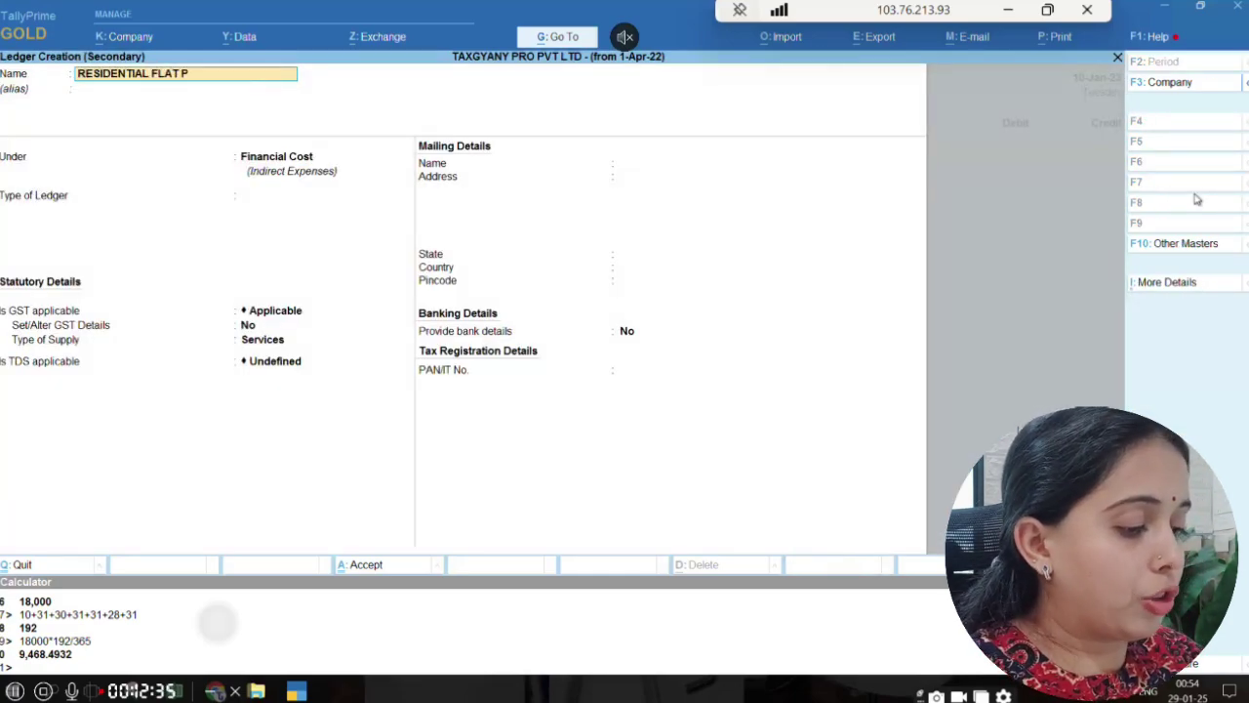
text(URCHASED)
key(Return)
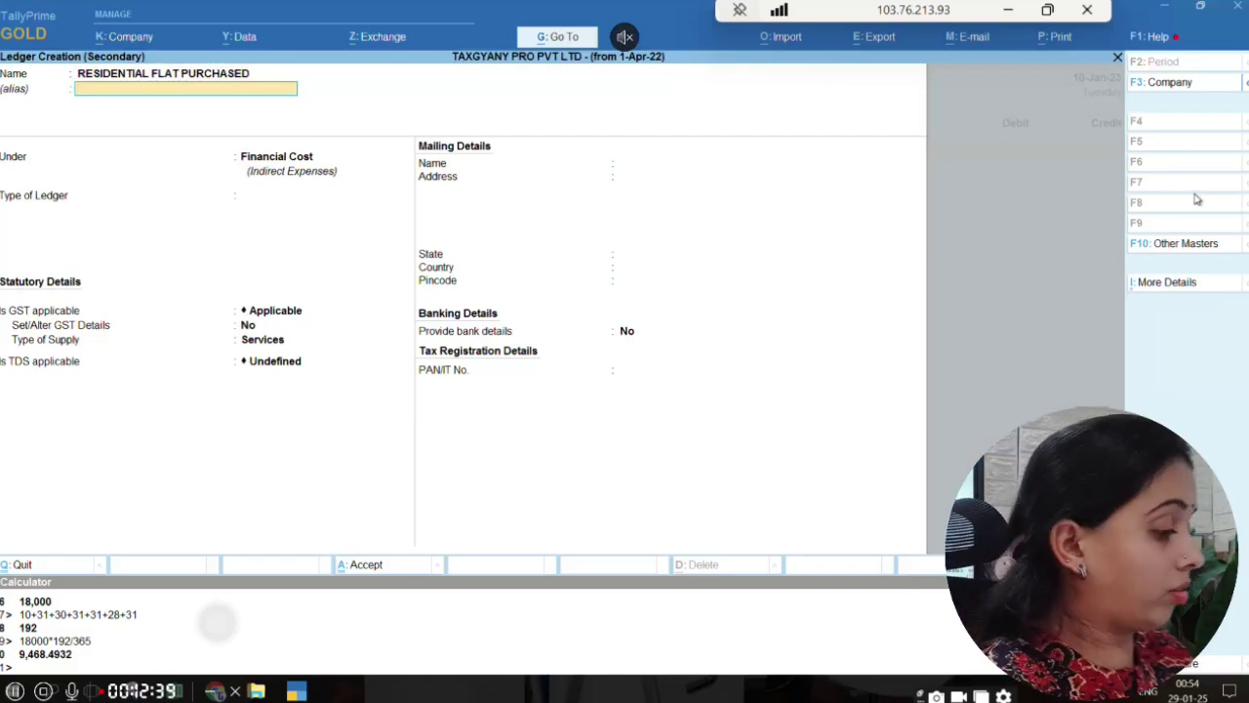
key(BackSpace)
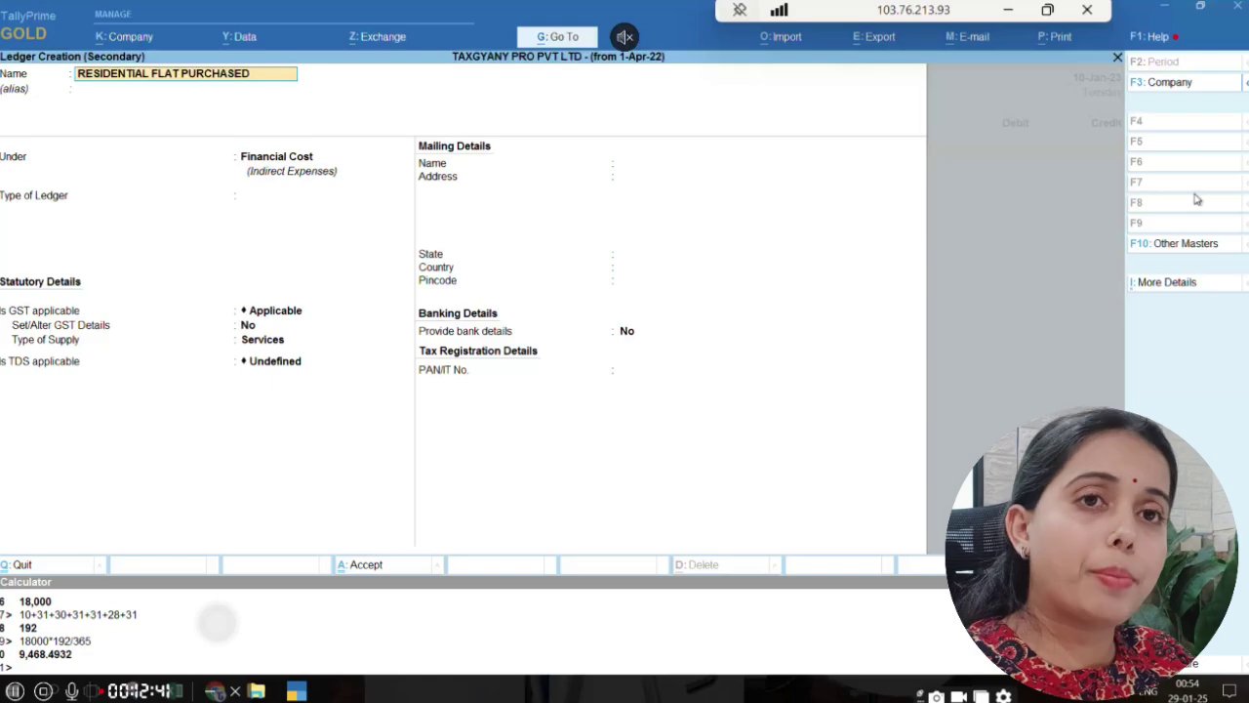
key(Return)
key(Return)
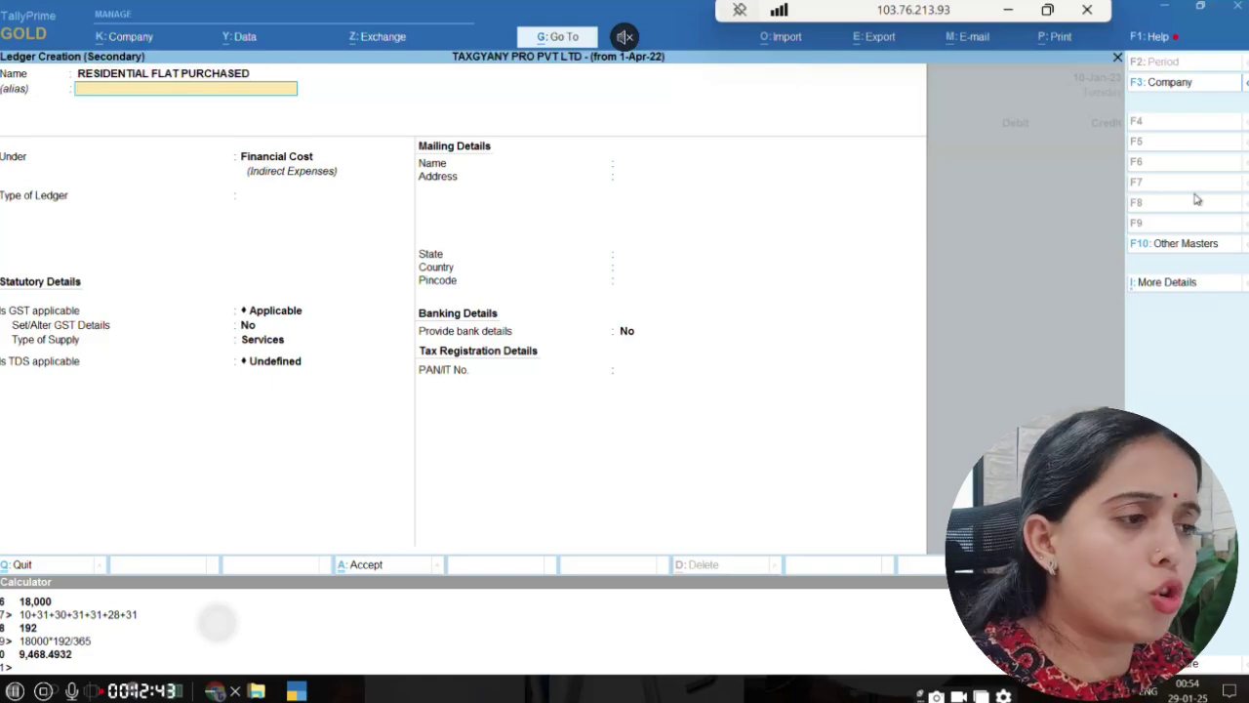
text(FIXE)
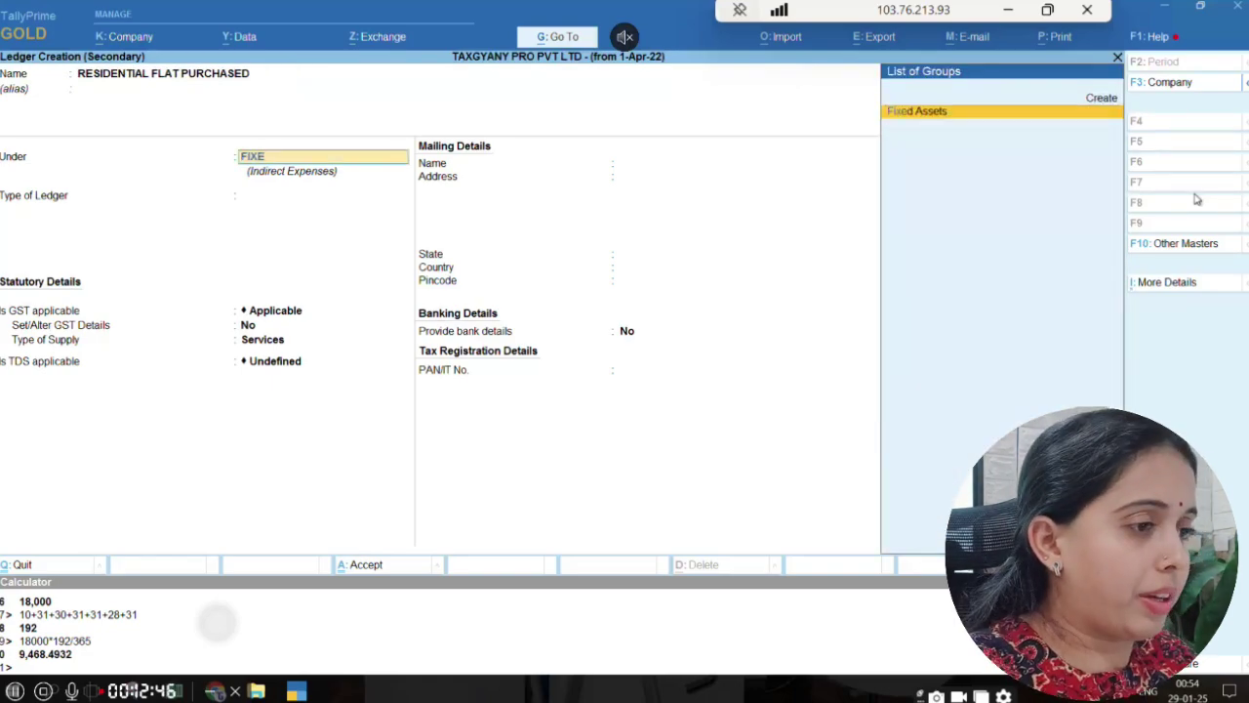
key(Return)
key(ctrl+a)
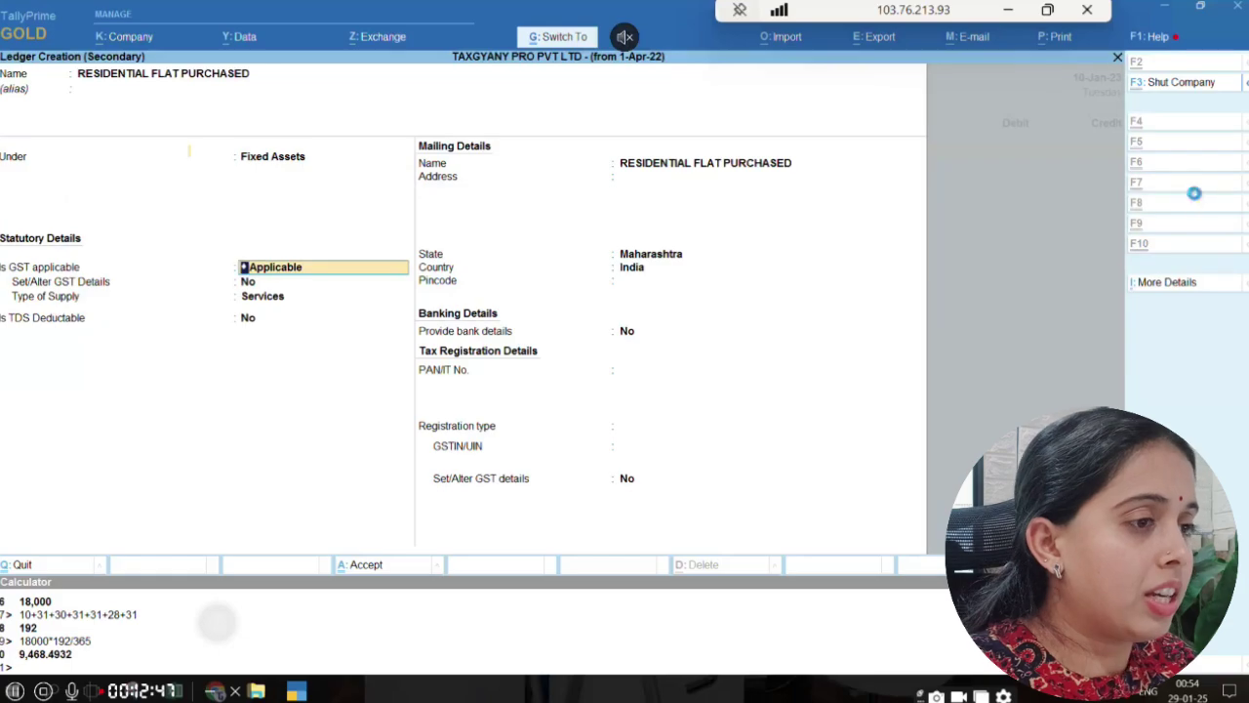
Debit RESIDENTIAL FLAT PURCHASED with 50,00,000 in the journal.
key(Return)
text(50)
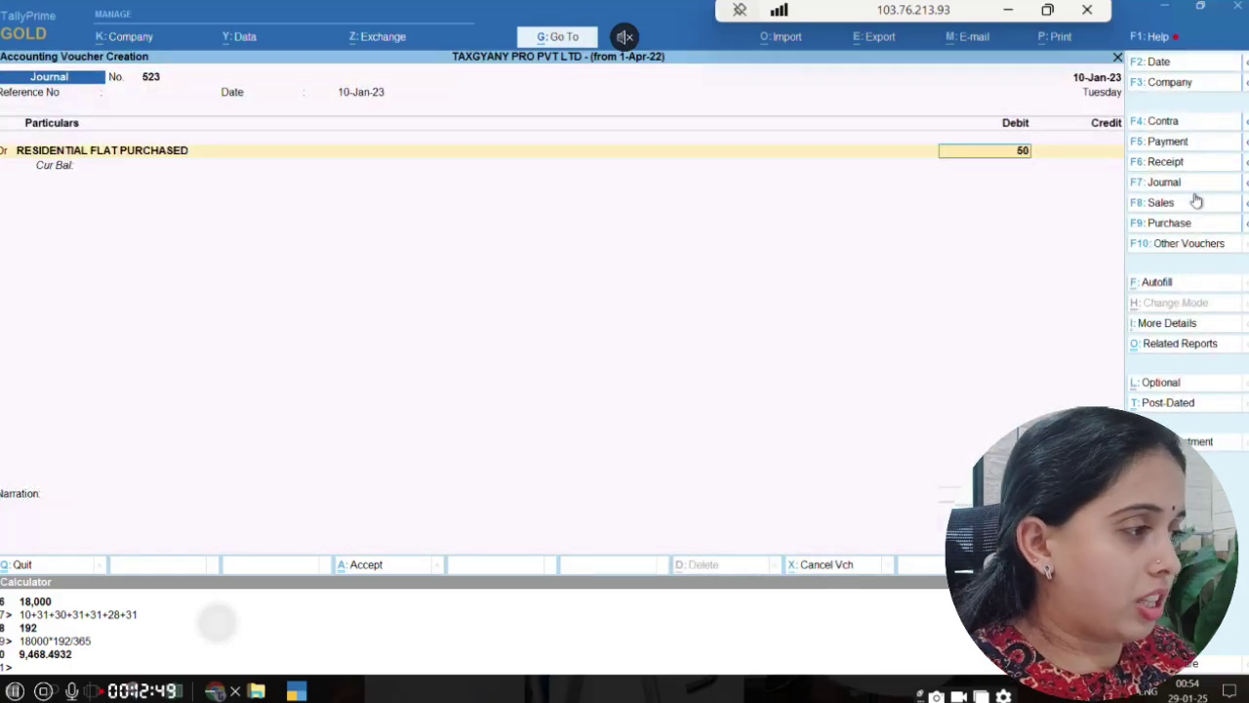
text(,00)
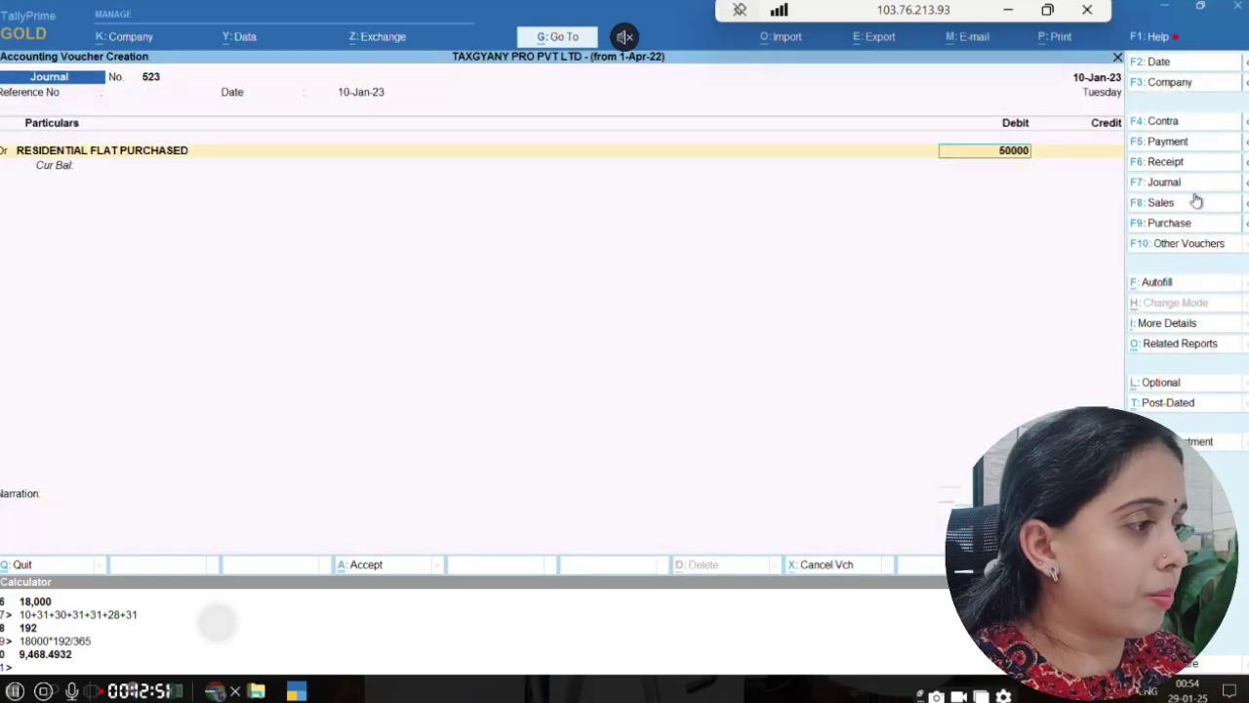
text(,000)
key(Return)
key(Return)
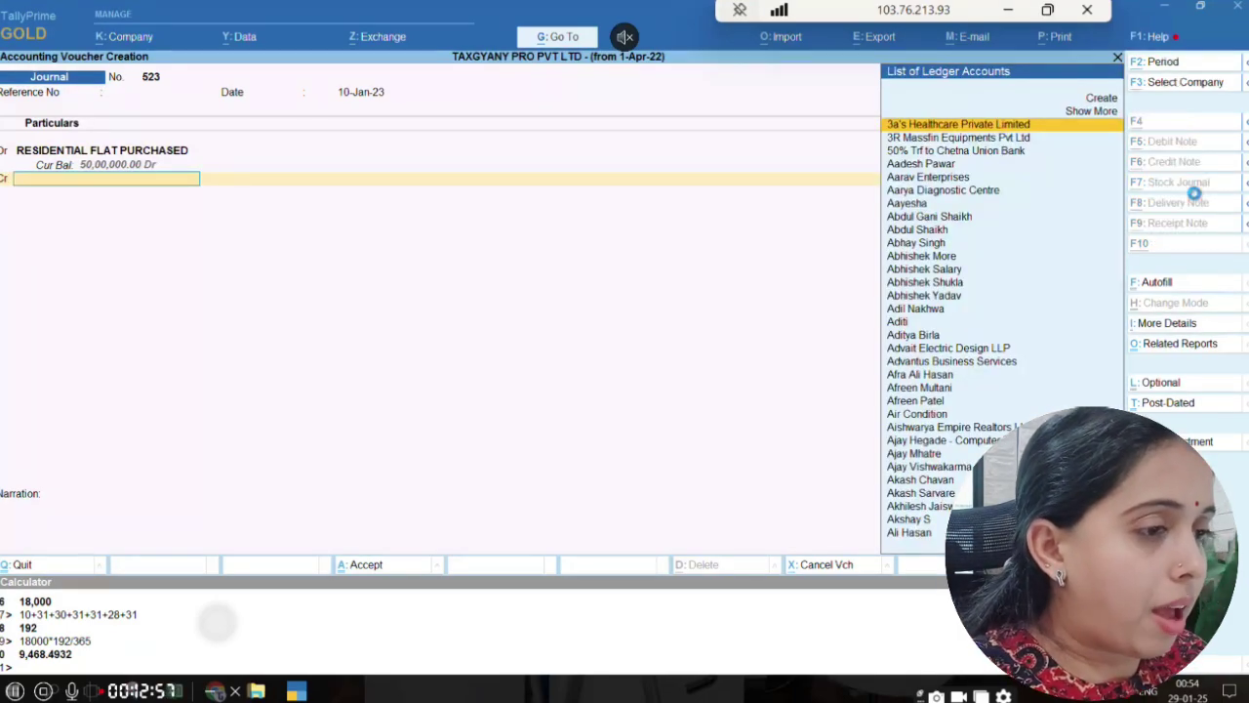
Create the ledger LODHA BUILDER under the Sundry Creditors group for the credit line.
key(alt+c)
text(LOA)
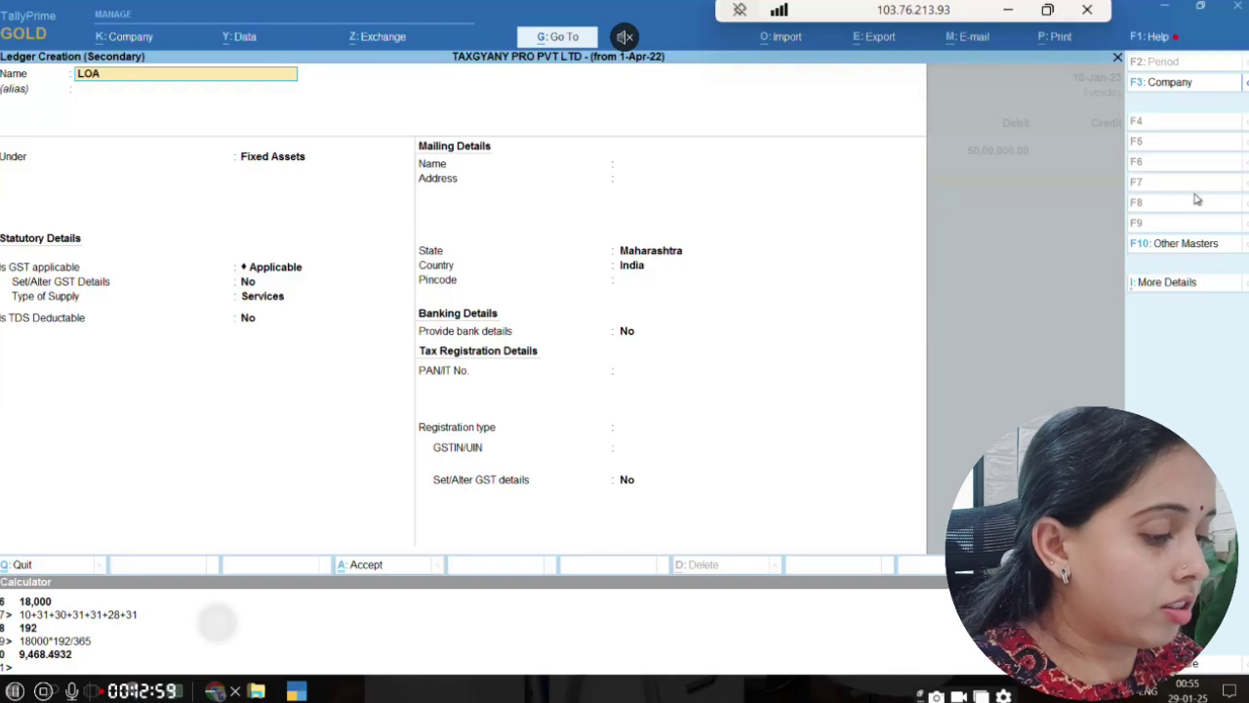
key(BackSpace)
text(DHA BUI)
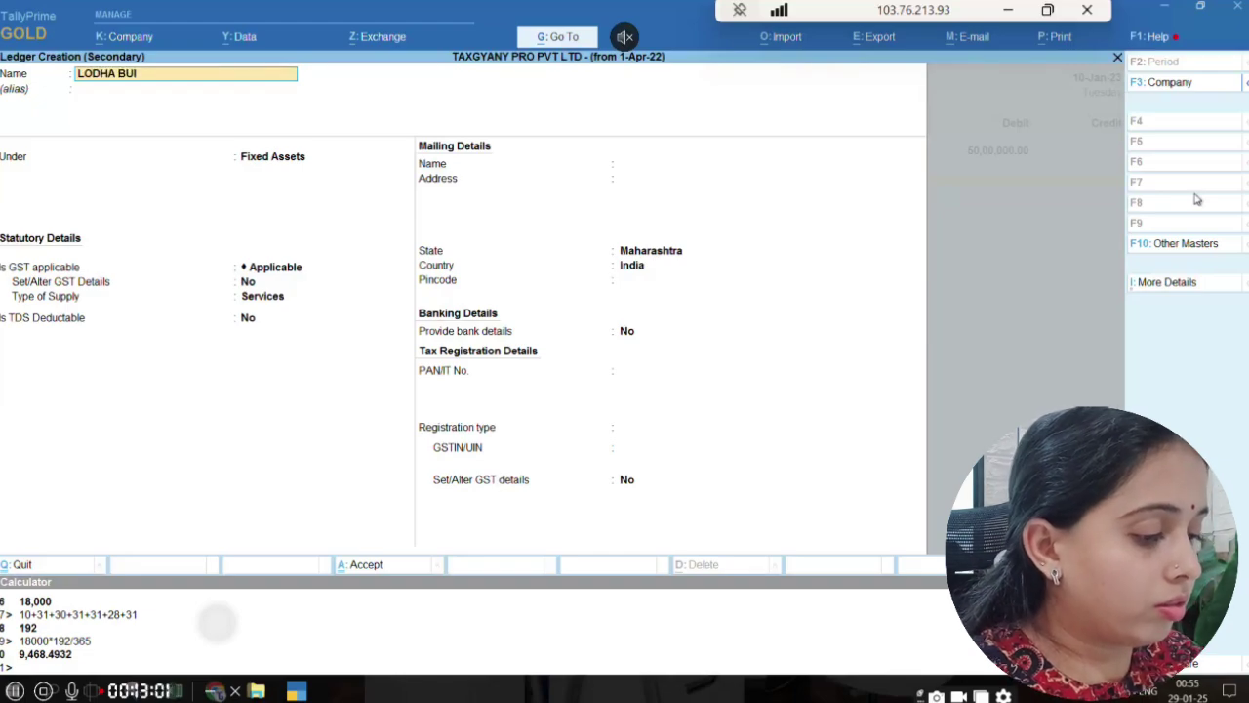
text(LDER)
key(Return)
key(Return)
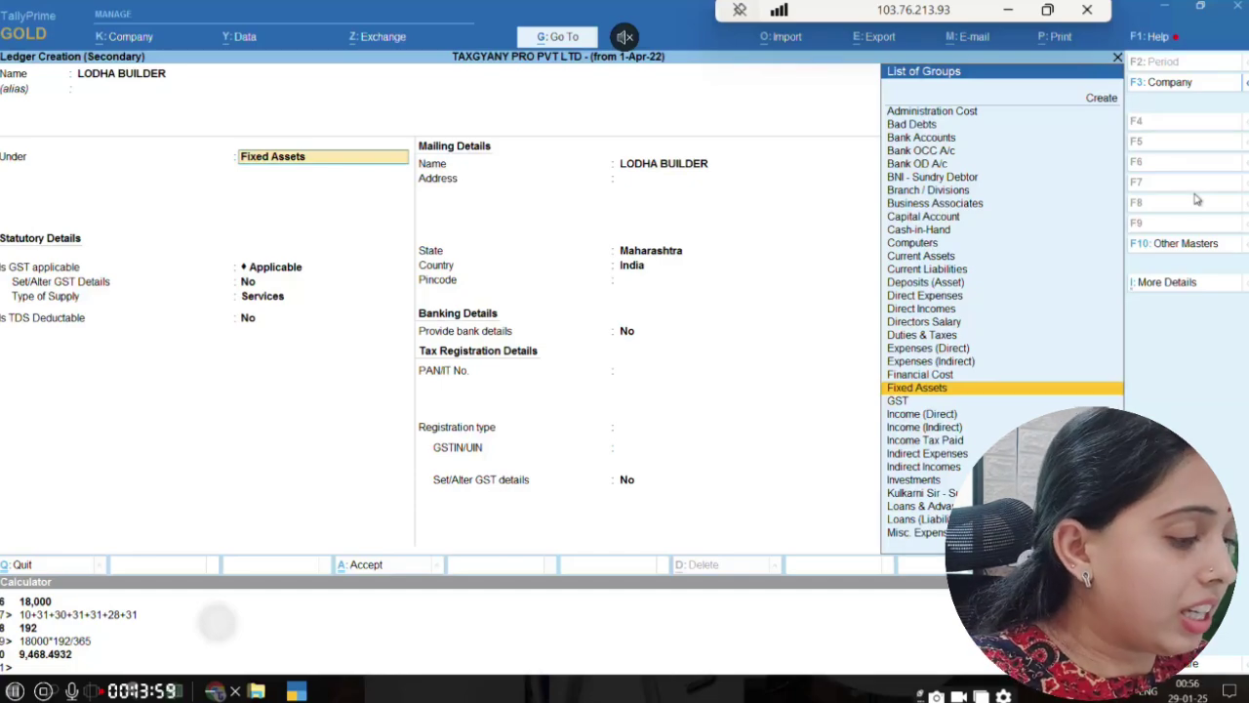
text(SUNDRY)
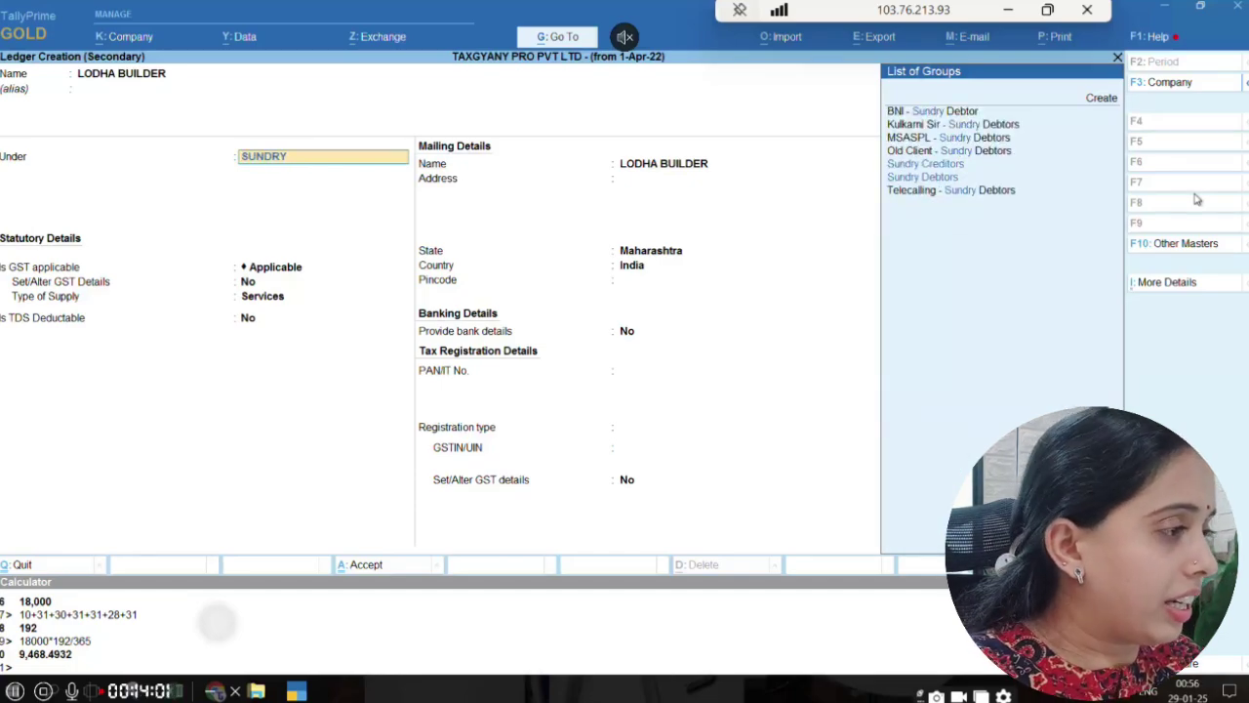
key(Down)
key(Down)
key(Up)
key(Up)
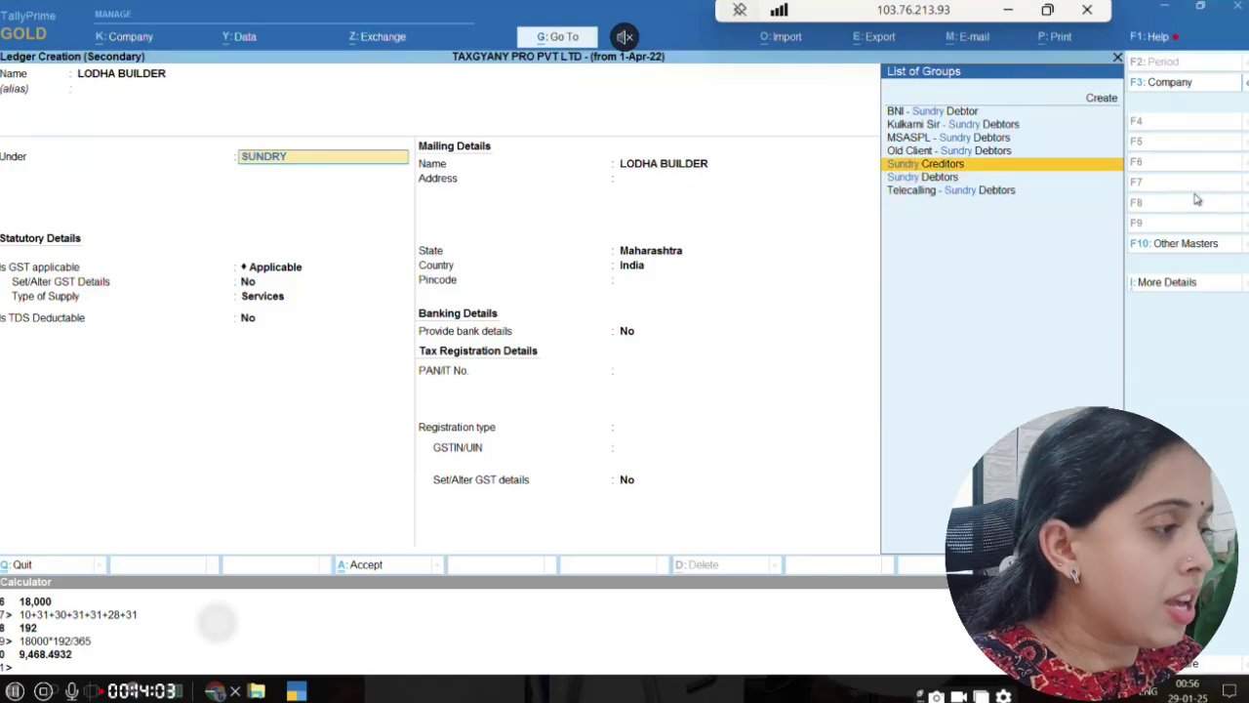
key(Return)
key(ctrl+a)
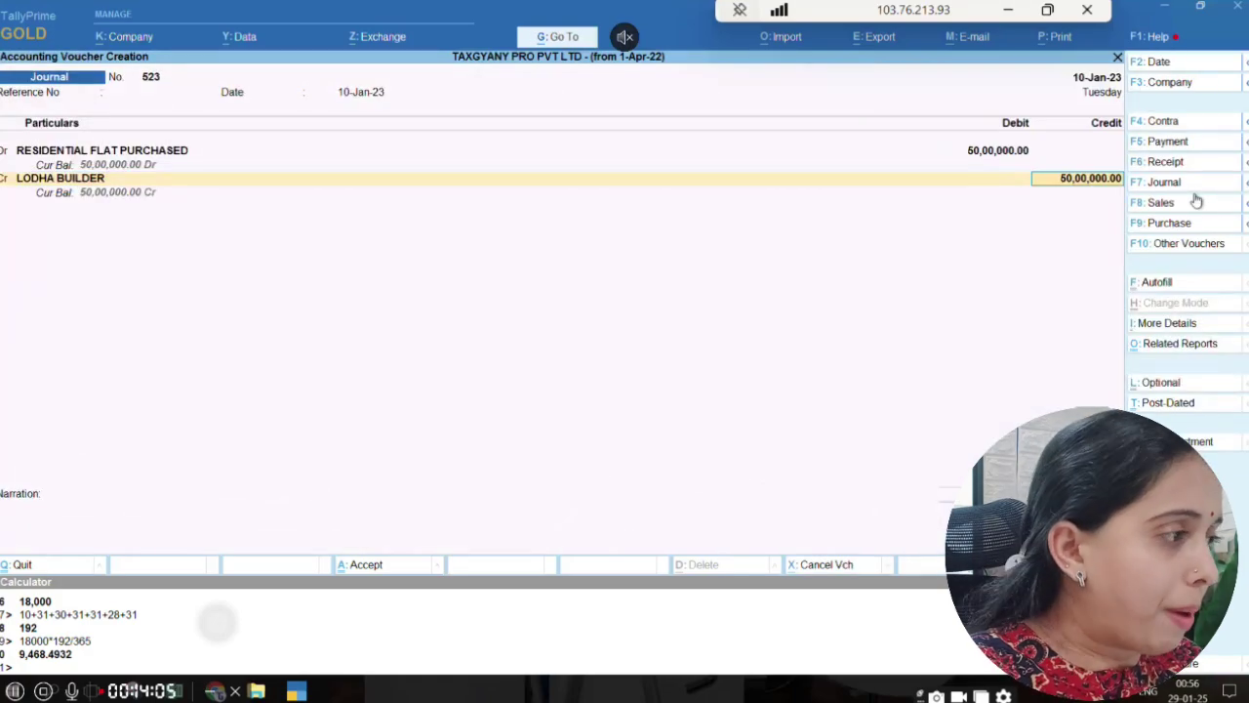
Save the journal crediting LODHA BUILDER with 50,00,000 and return to the Fixed Assets group summary.
key(Return)
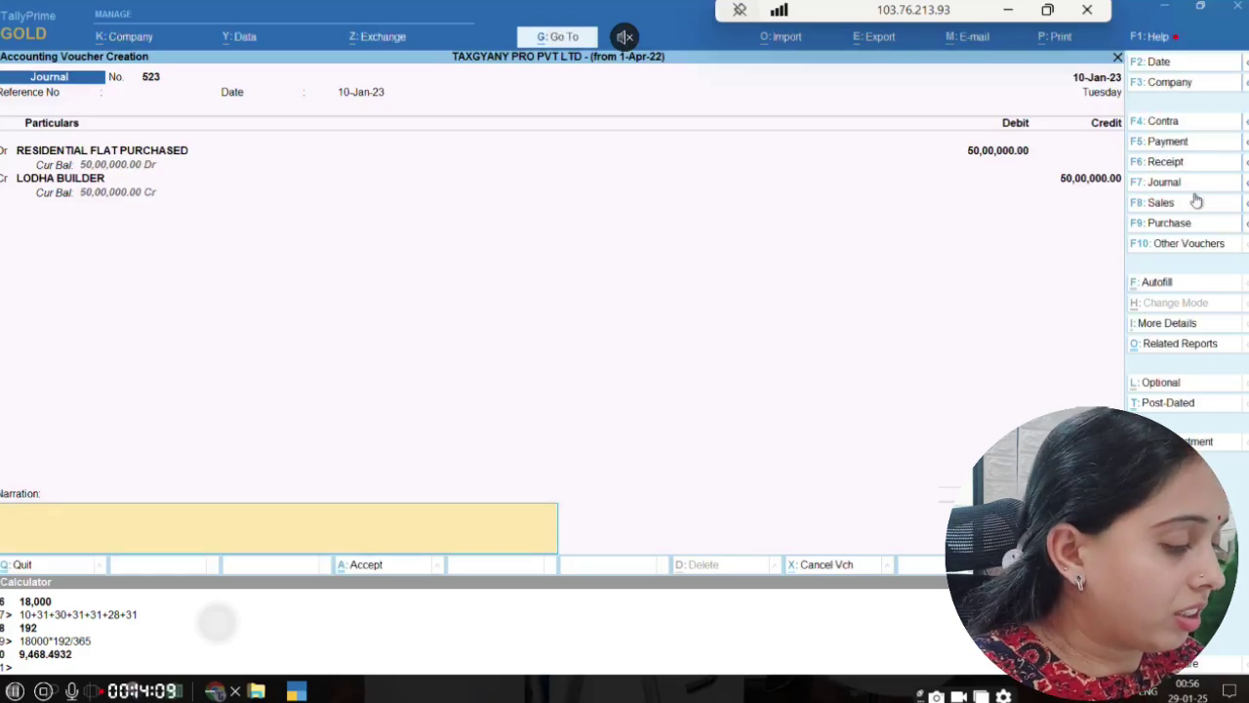
key(Return)
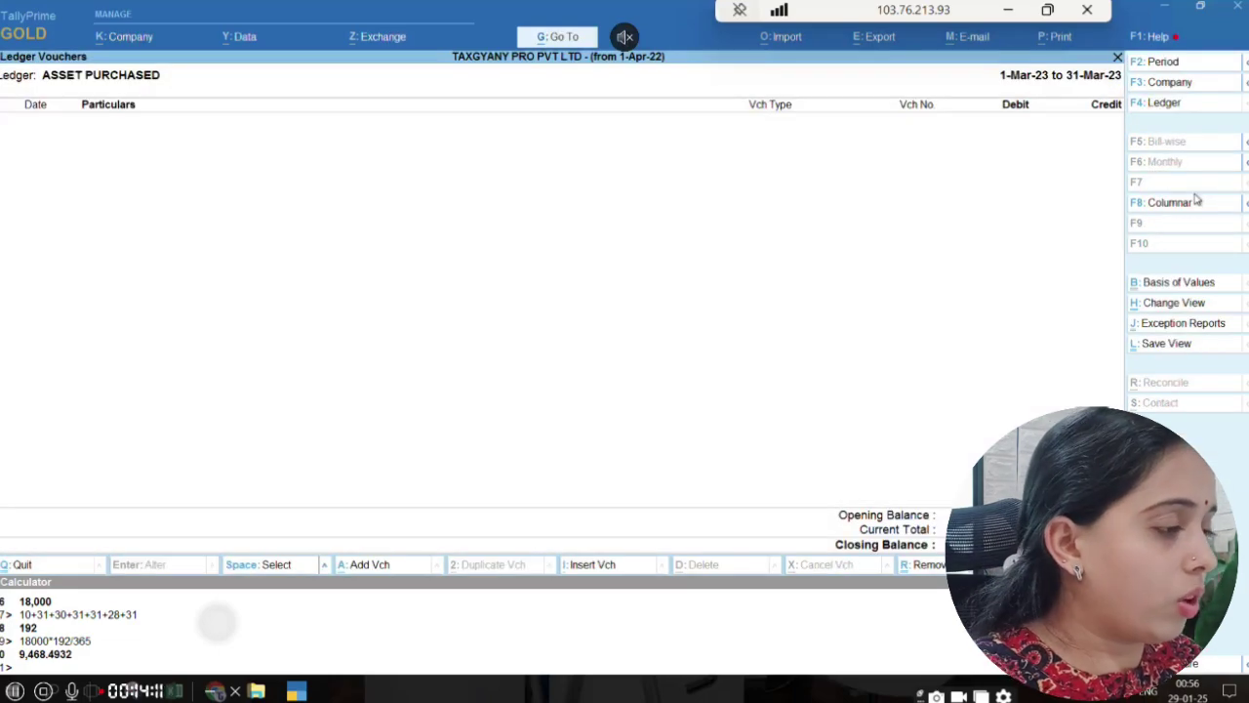
key(Escape)
key(Escape)
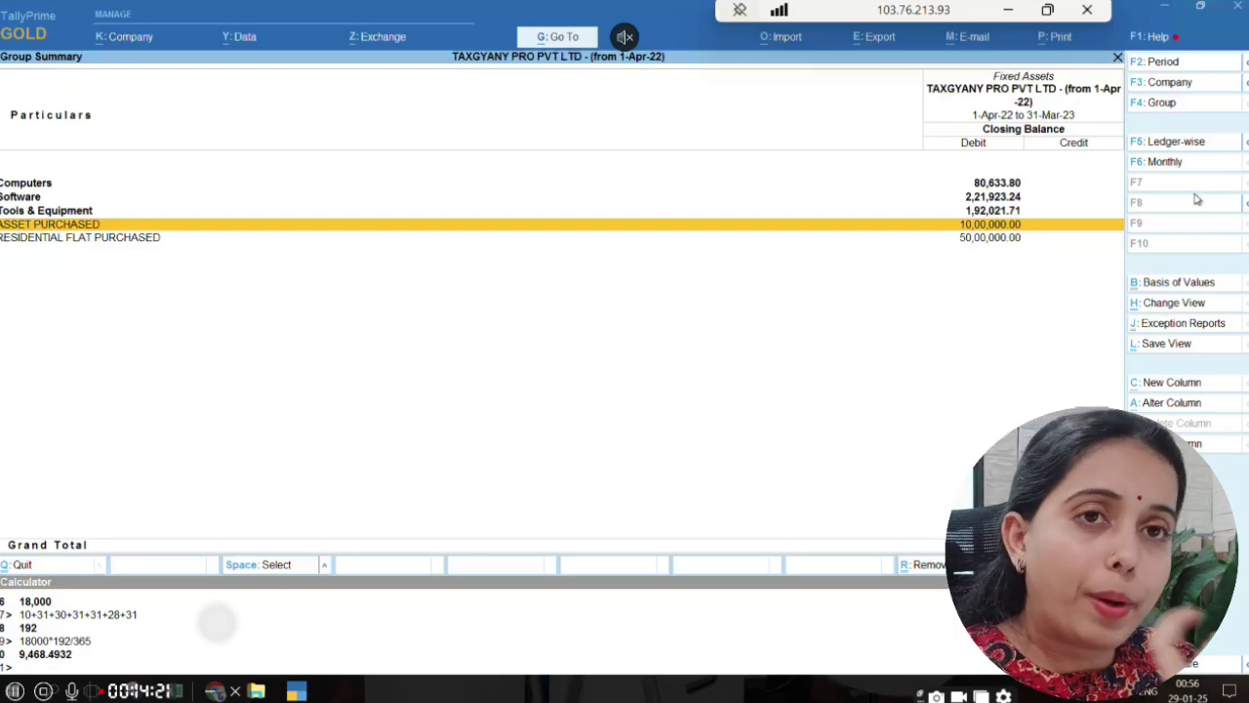
Open the January journal voucher of the RESIDENTIAL FLAT PURCHASED ledger for alteration.
key(Down)
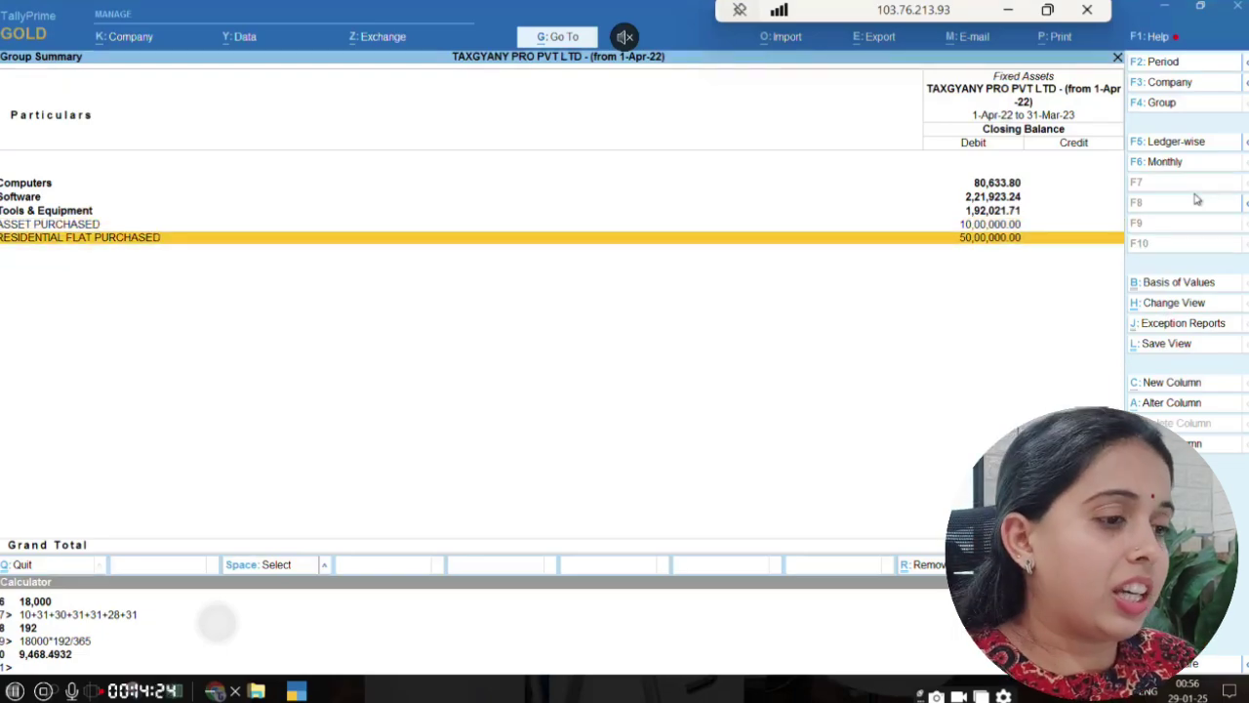
key(Return)
key(Up)
key(Up)
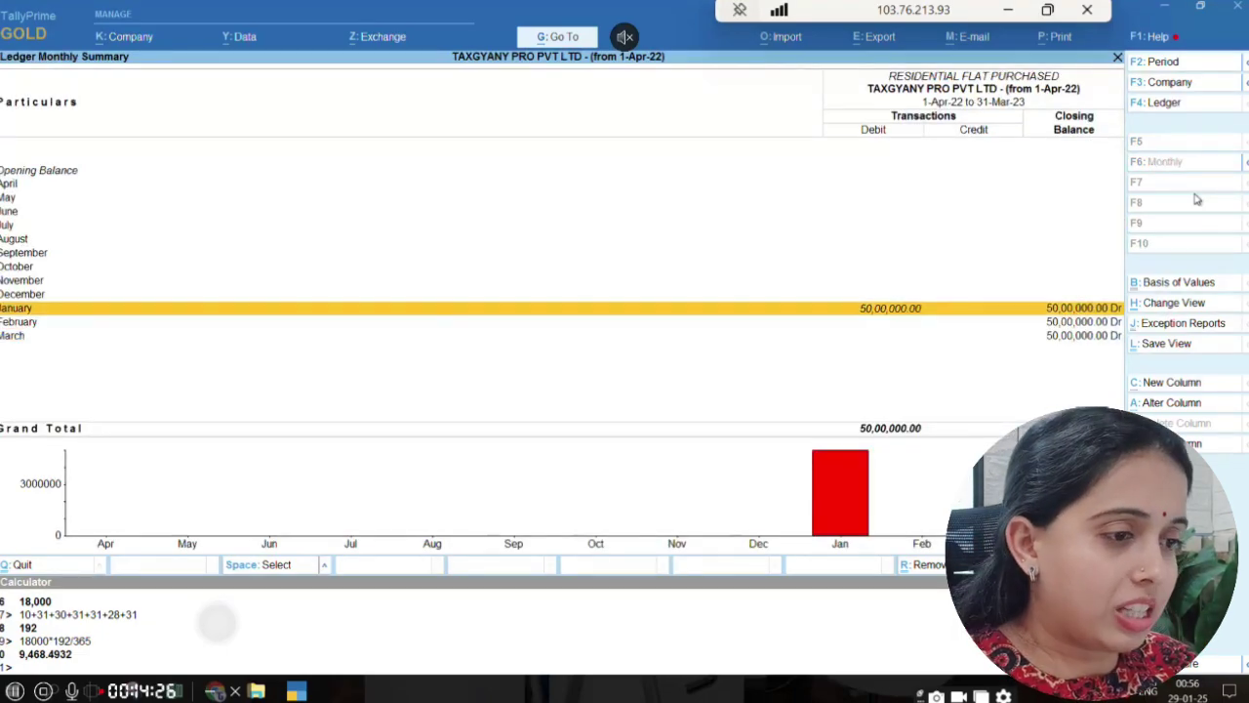
key(Return)
key(Return)
key(Return)
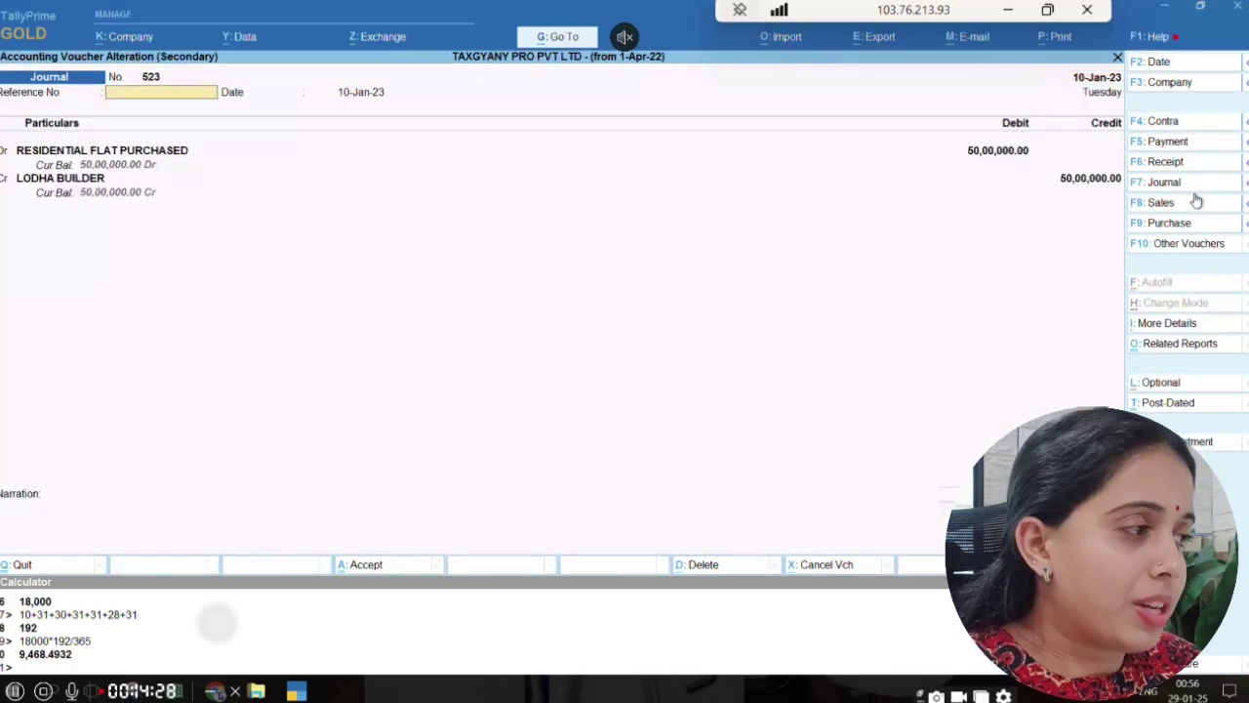
Replace LODHA BUILDER with Cash on the journal's first credit line and set its credit to 5,00,000.
key(Return)
key(Return)
key(Return)
key(Return)
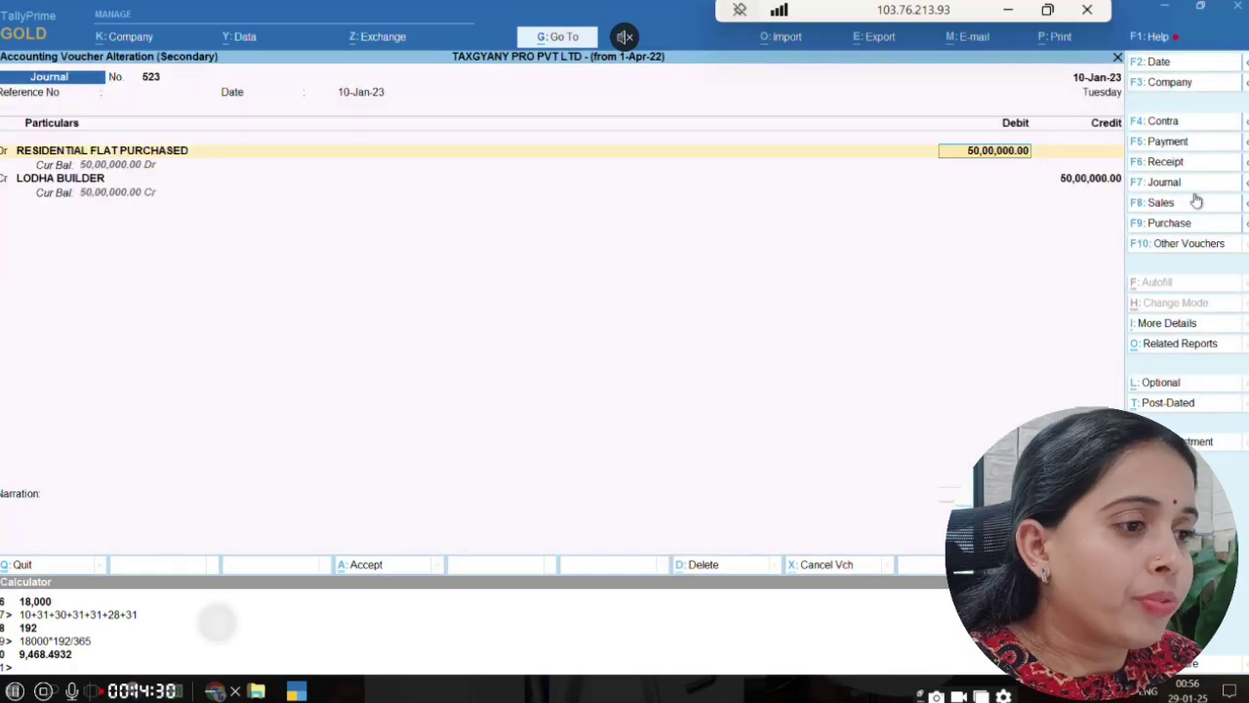
key(Return)
key(Return)
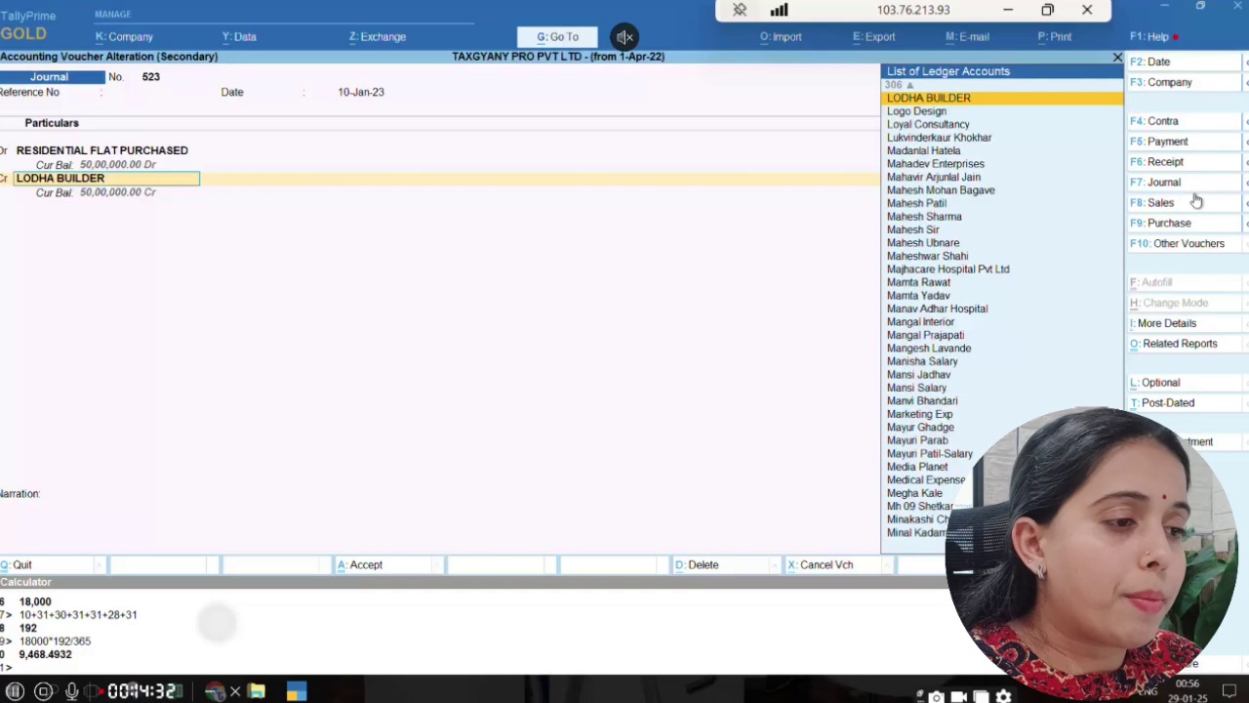
text(CASH)
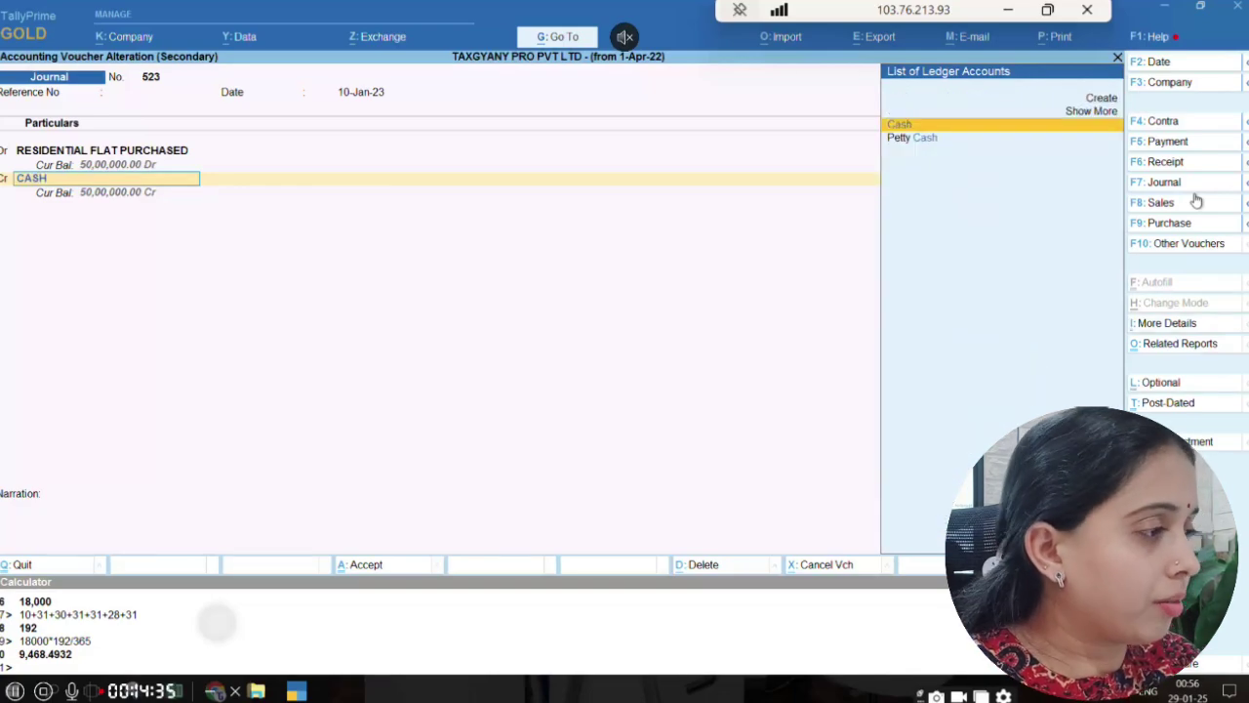
key(Return)
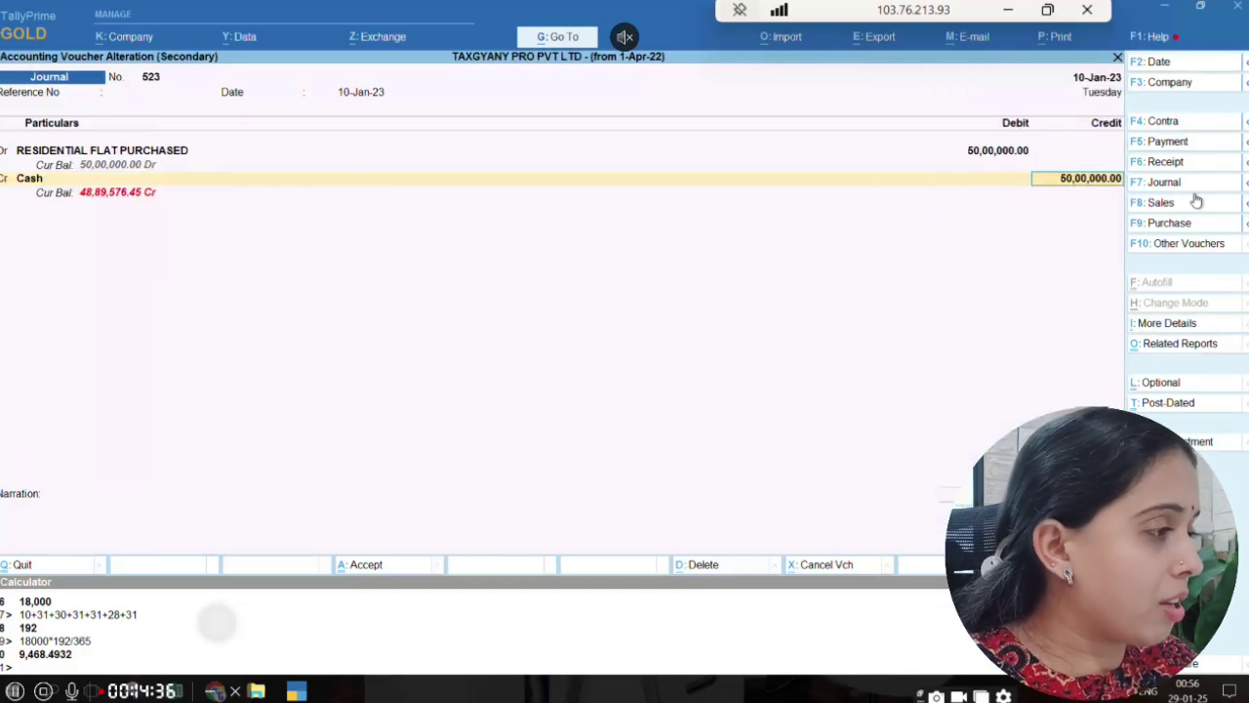
text(5,00,0)
text(0)
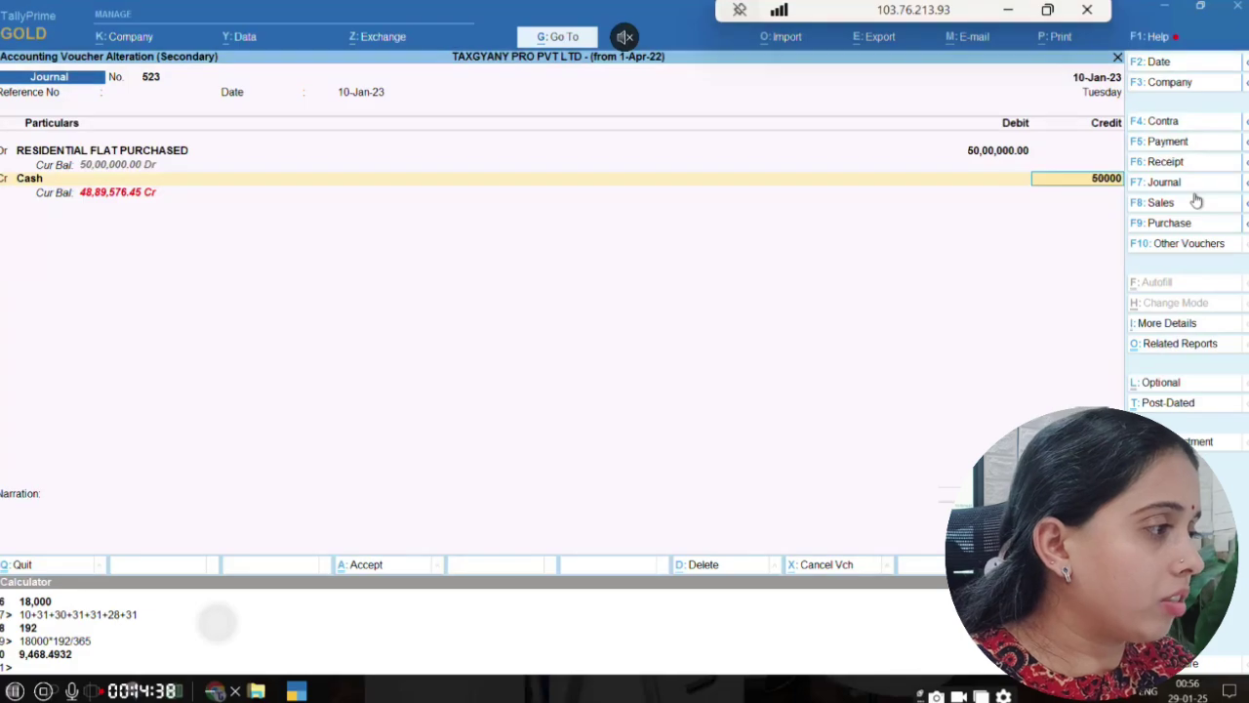
text(0)
key(Return)
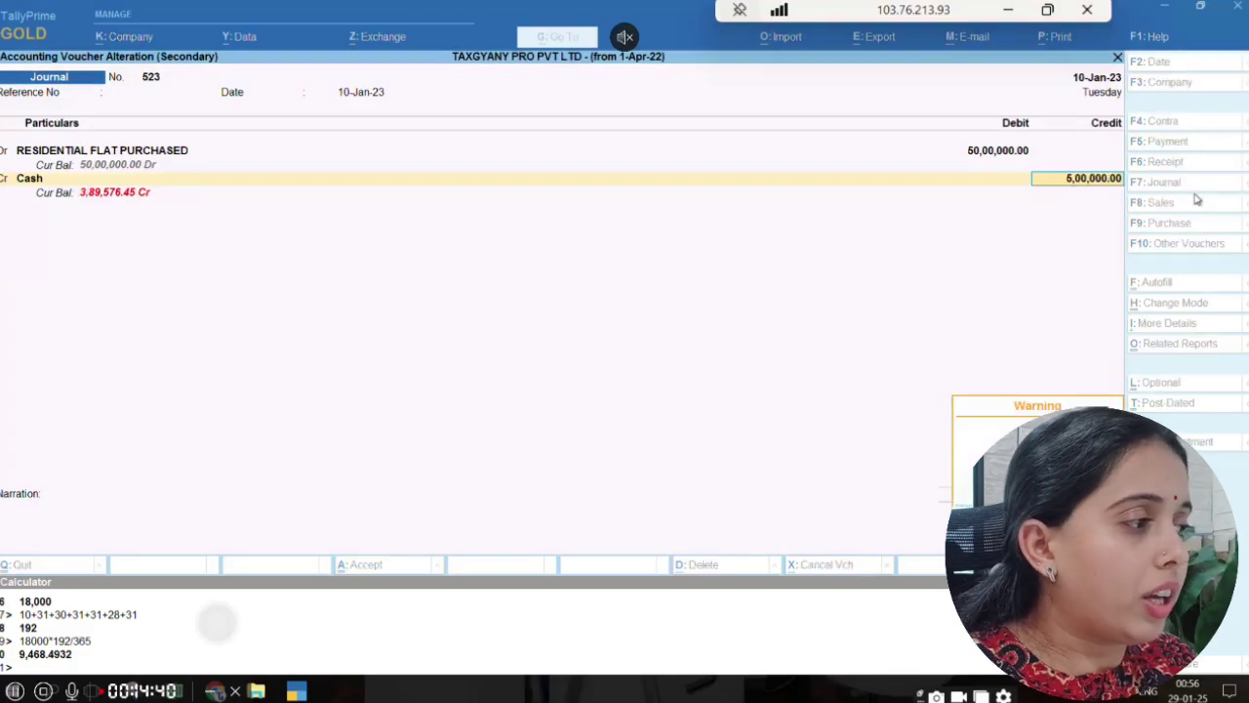
key(Return)
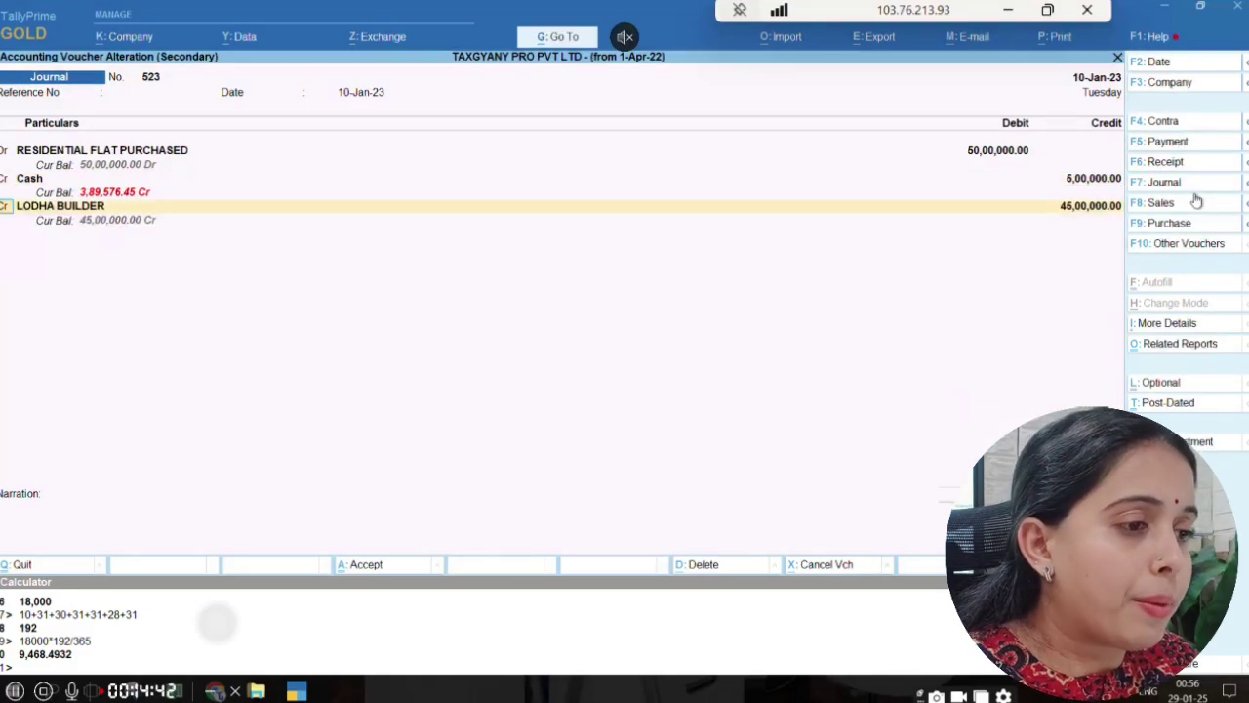
Start a new ledger from the journal's remaining credit line and name it HOUSING LOAN- BOI.
key(alt+c)
text(LO)
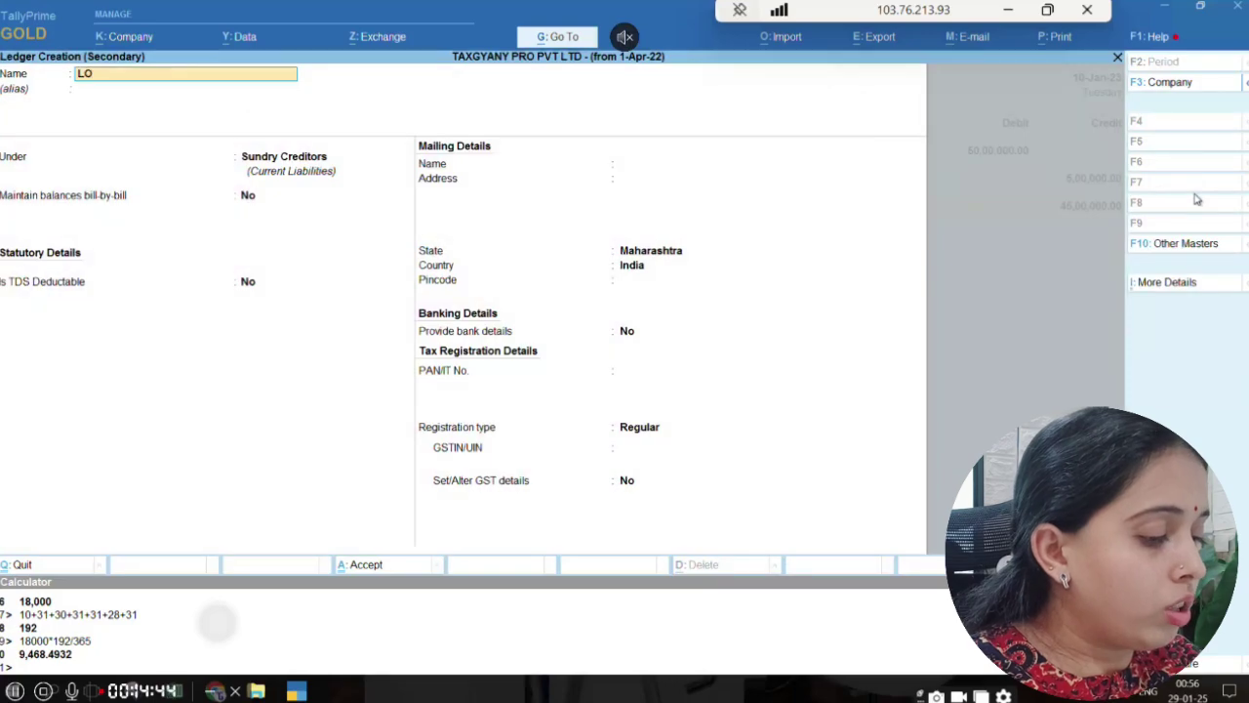
text(AN AGAINST)
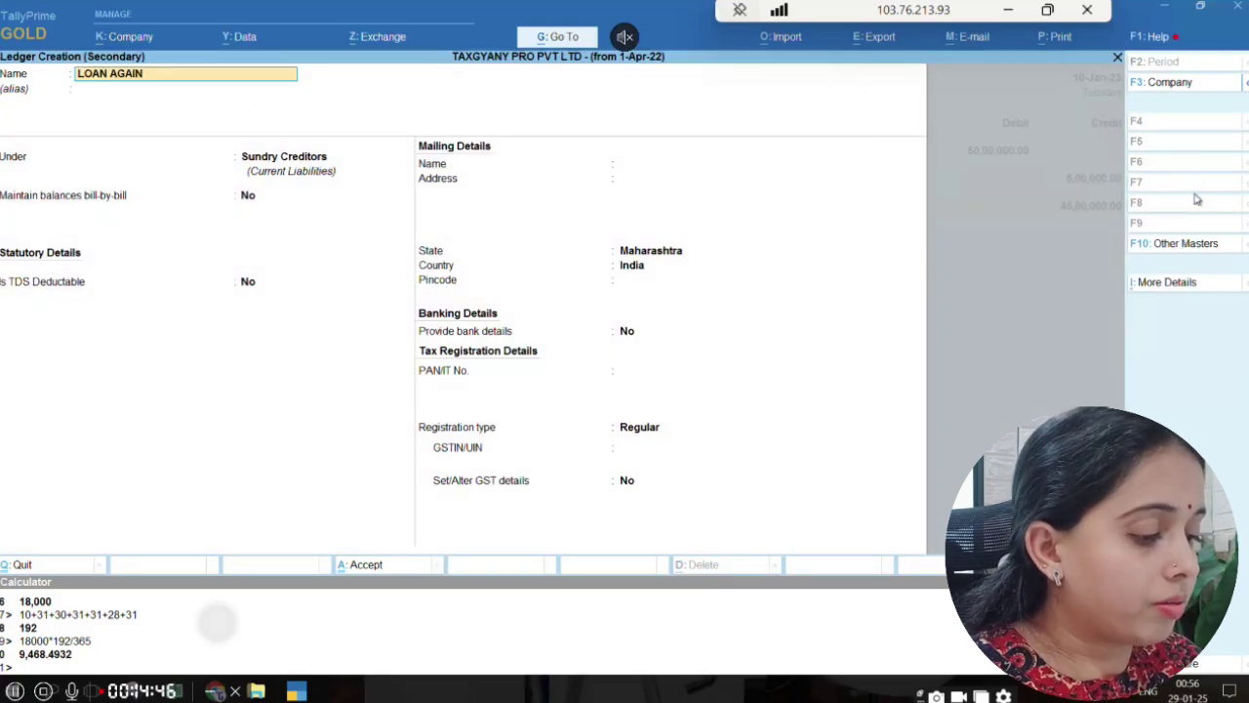
key(BackSpace)
key(BackSpace)
key(BackSpace)
key(BackSpace)
key(BackSpace)
key(BackSpace)
key(BackSpace)
key(BackSpace)
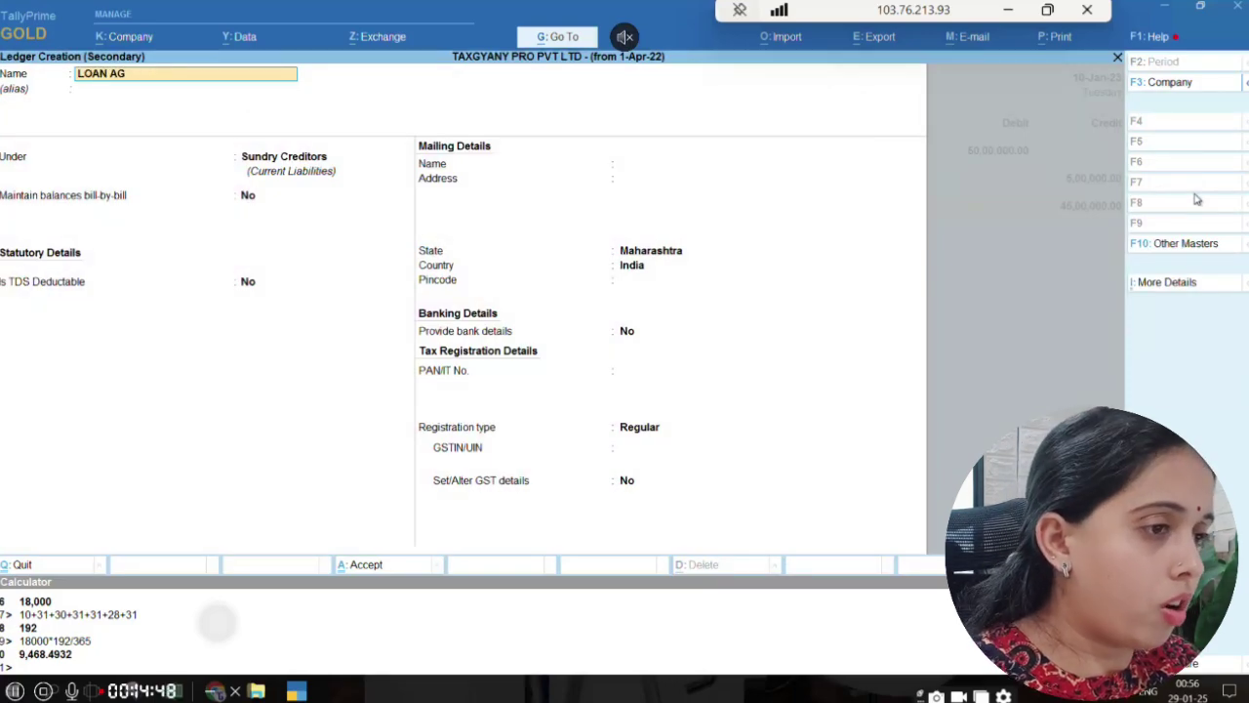
text(F)
key(BackSpace)
key(BackSpace)
key(BackSpace)
key(BackSpace)
key(BackSpace)
key(BackSpace)
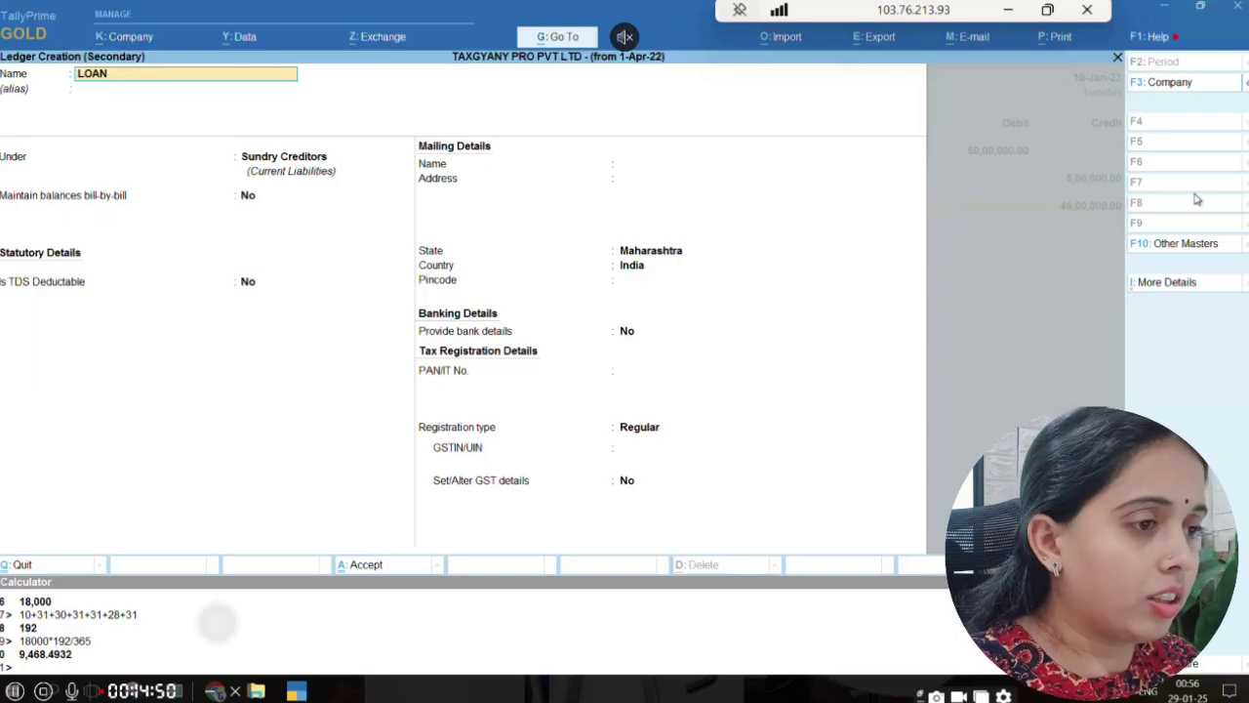
text(HOUS)
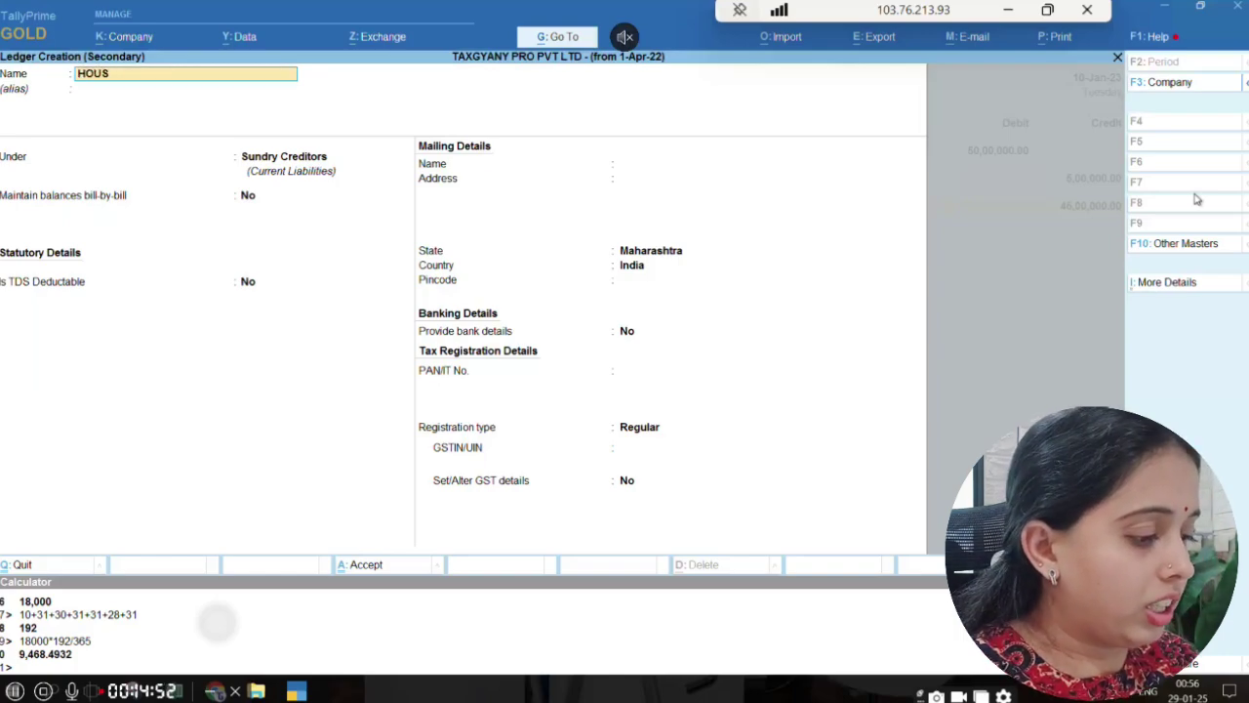
text(ING LOAN)
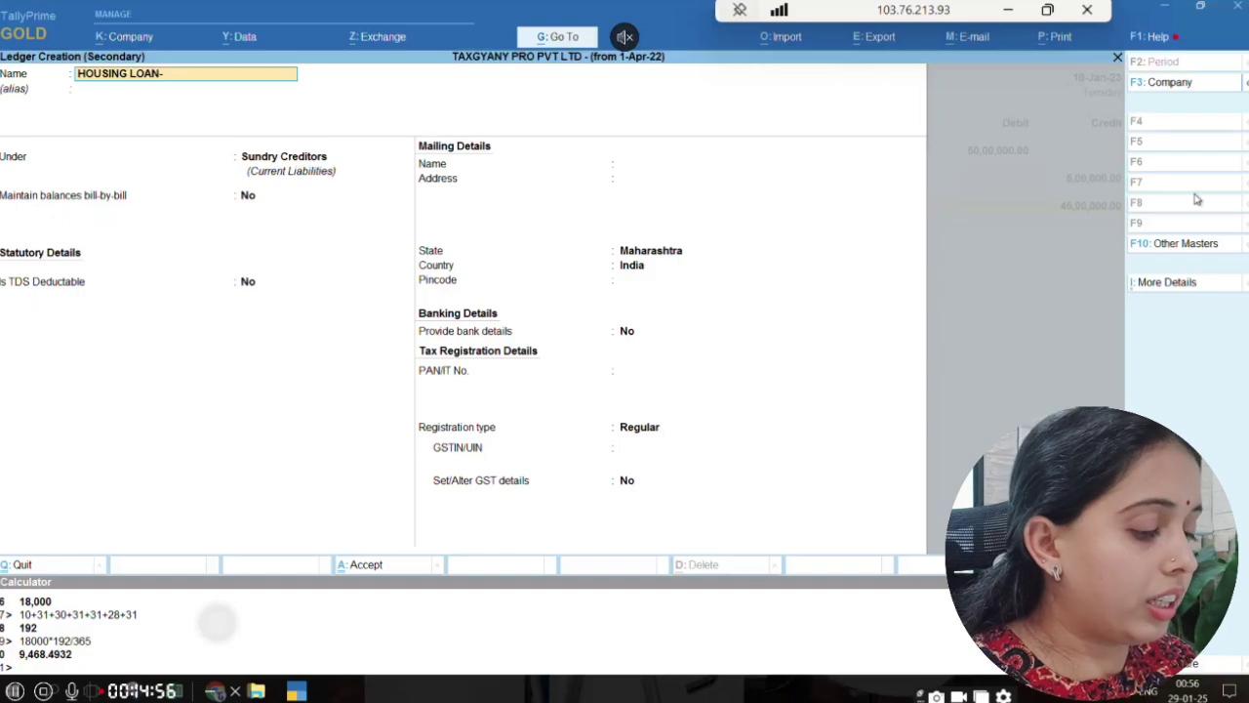
text(- BOI)
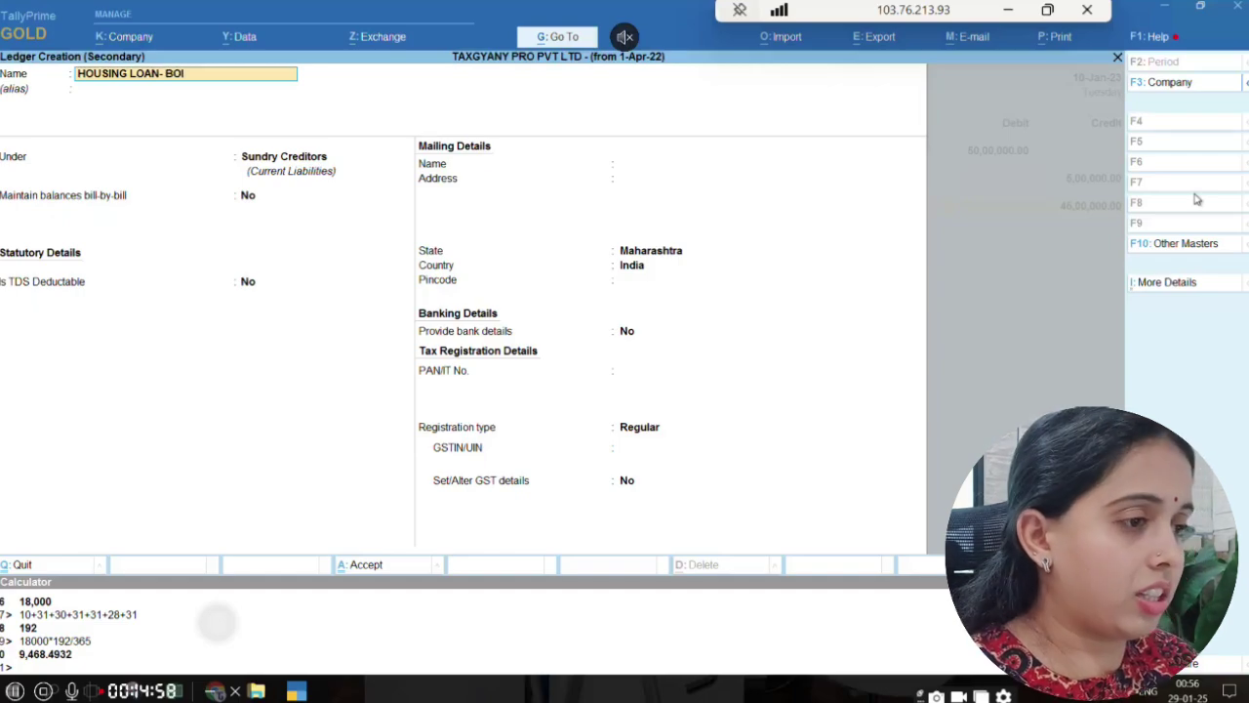
Place the new ledger under the Secured Loans group and save it into the journal's second credit line.
key(Return)
key(Return)
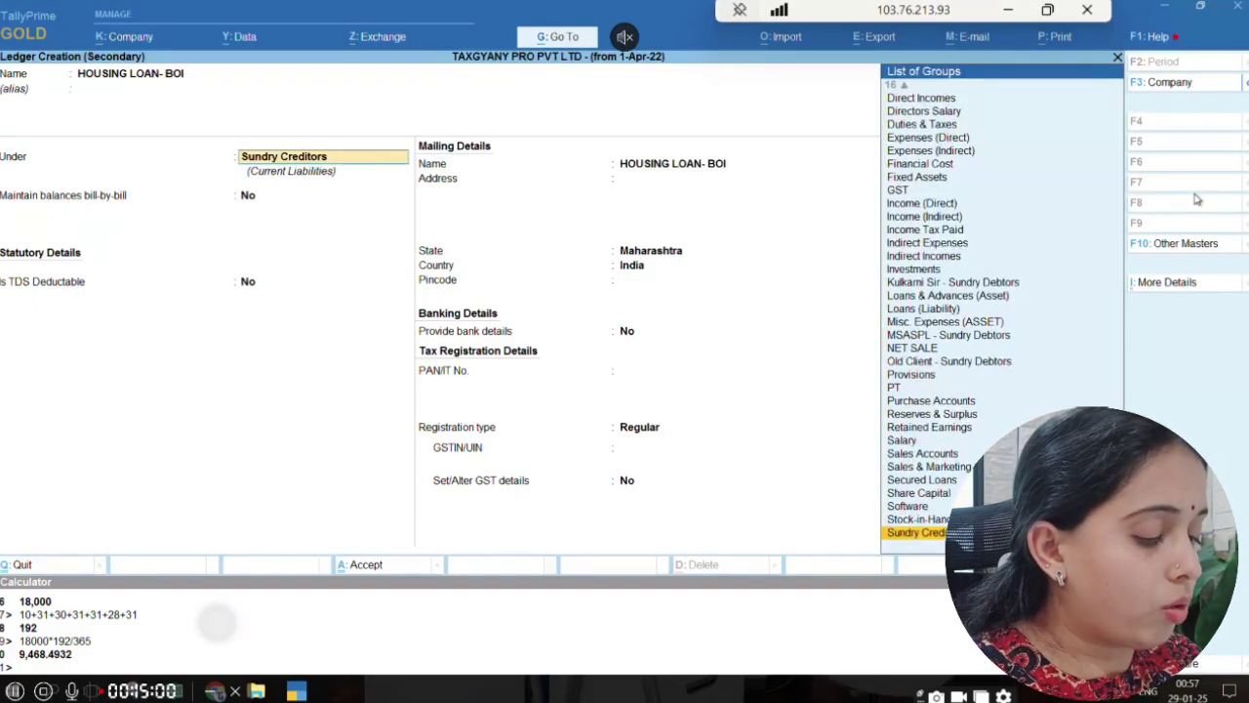
text(SECU)
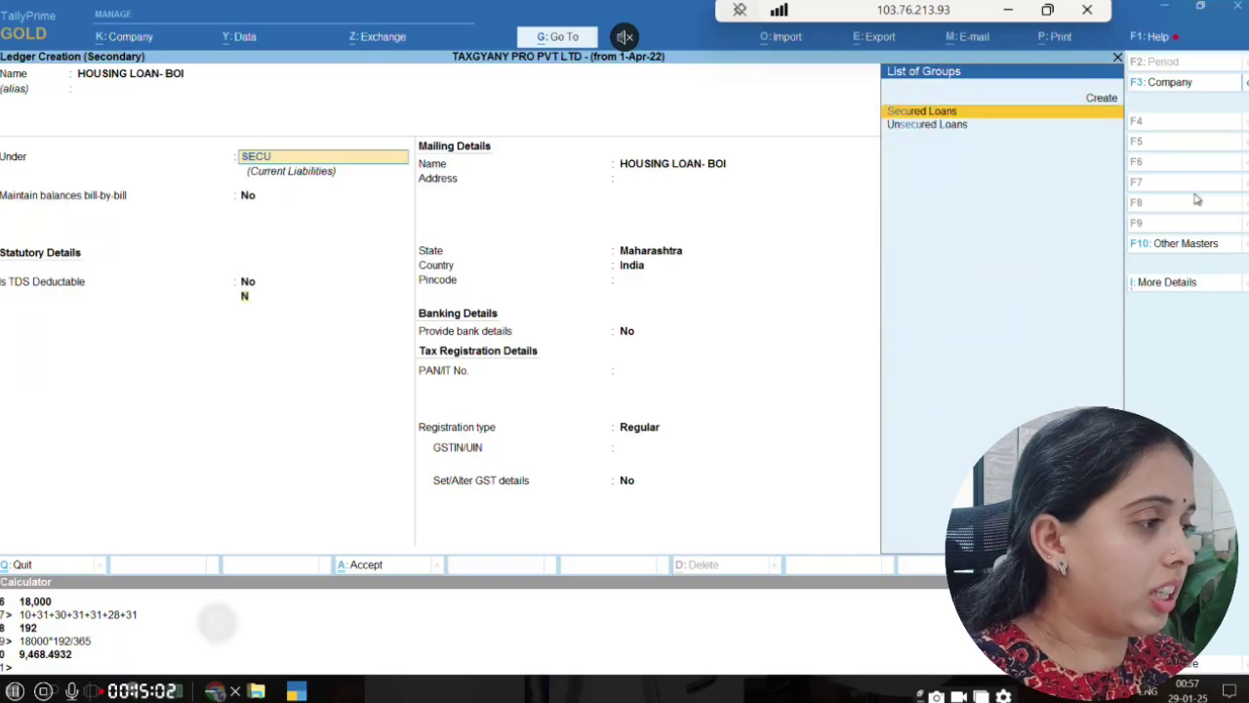
key(Return)
key(ctrl+a)
key(Return)
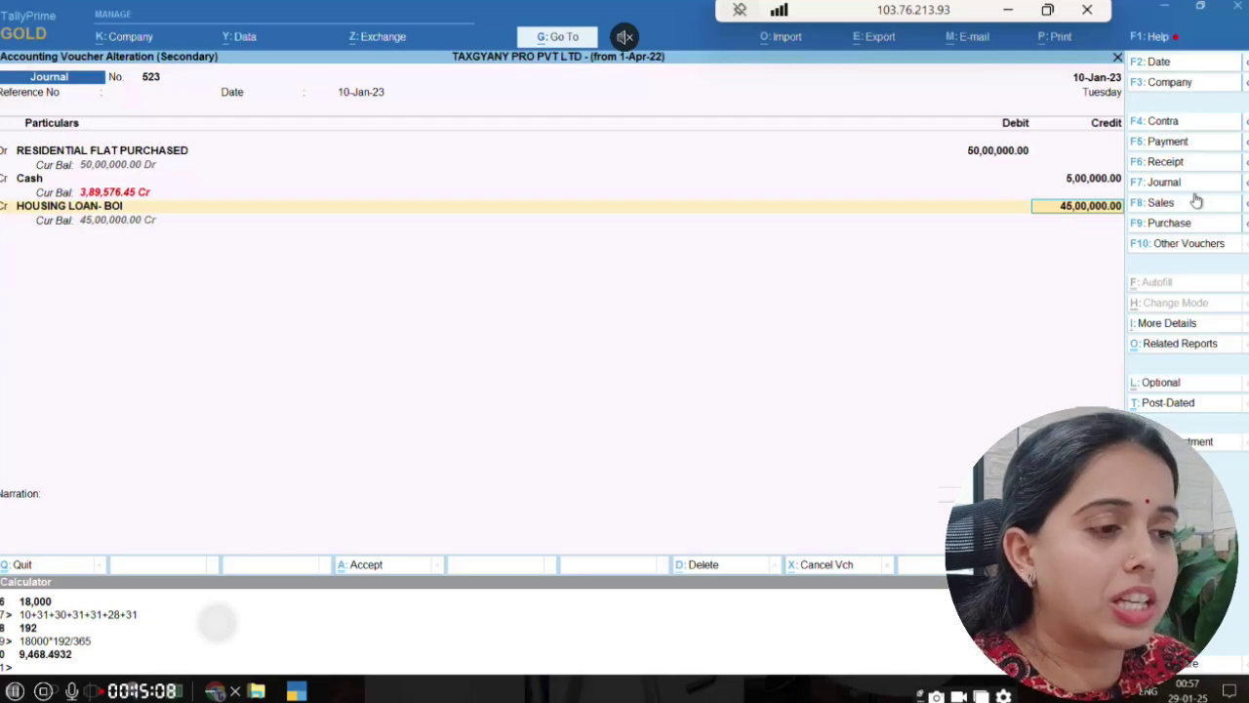
Save the journal crediting HOUSING LOAN- BOI with 45,00,000 and return to the balance sheet.
key(Return)
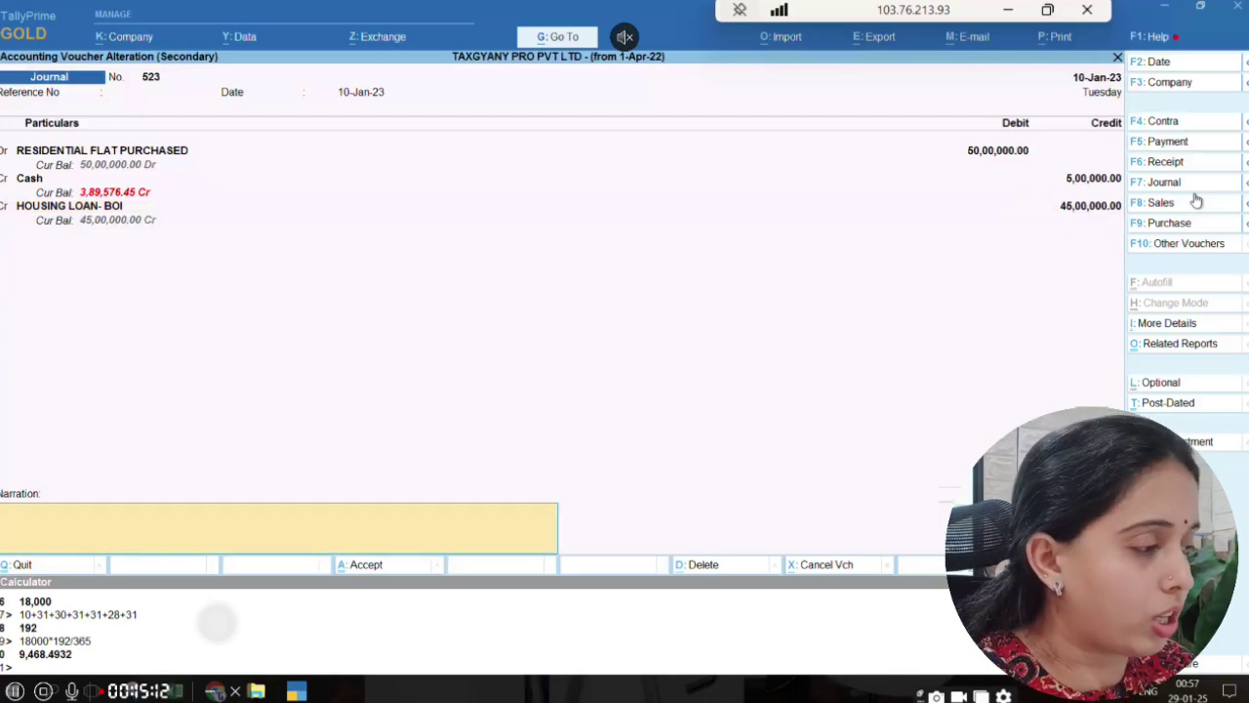
key(Return)
key(Escape)
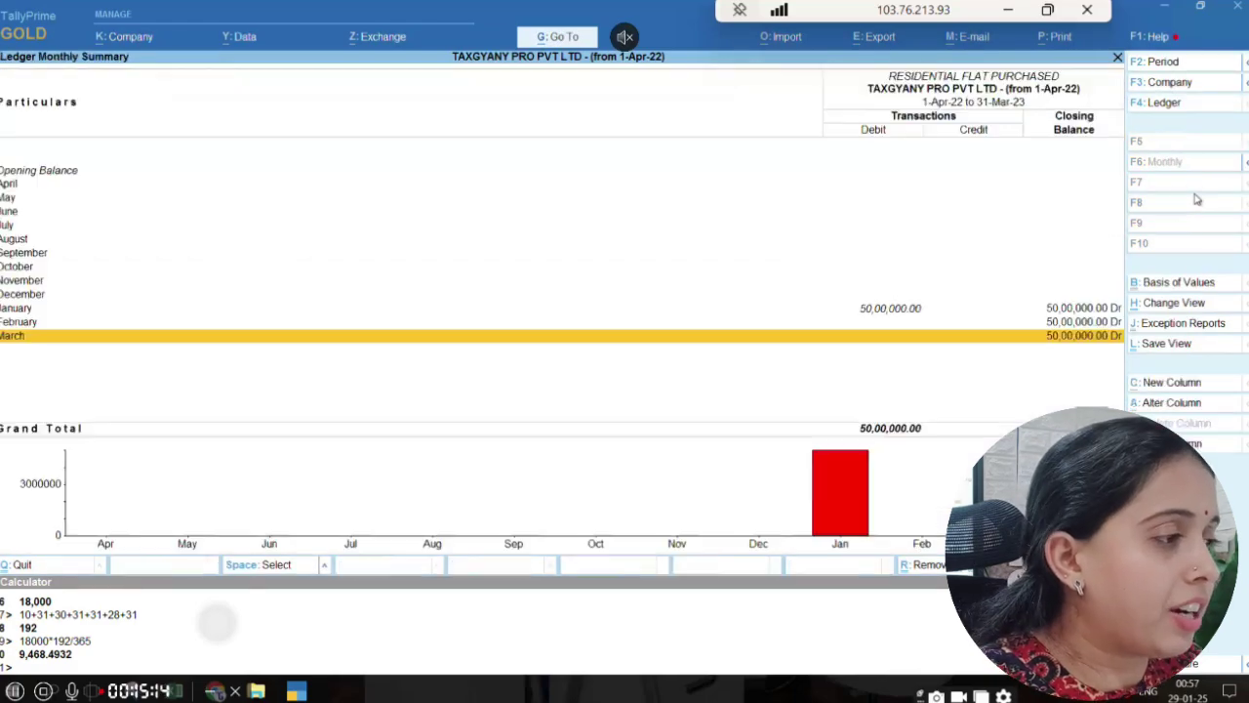
key(Escape)
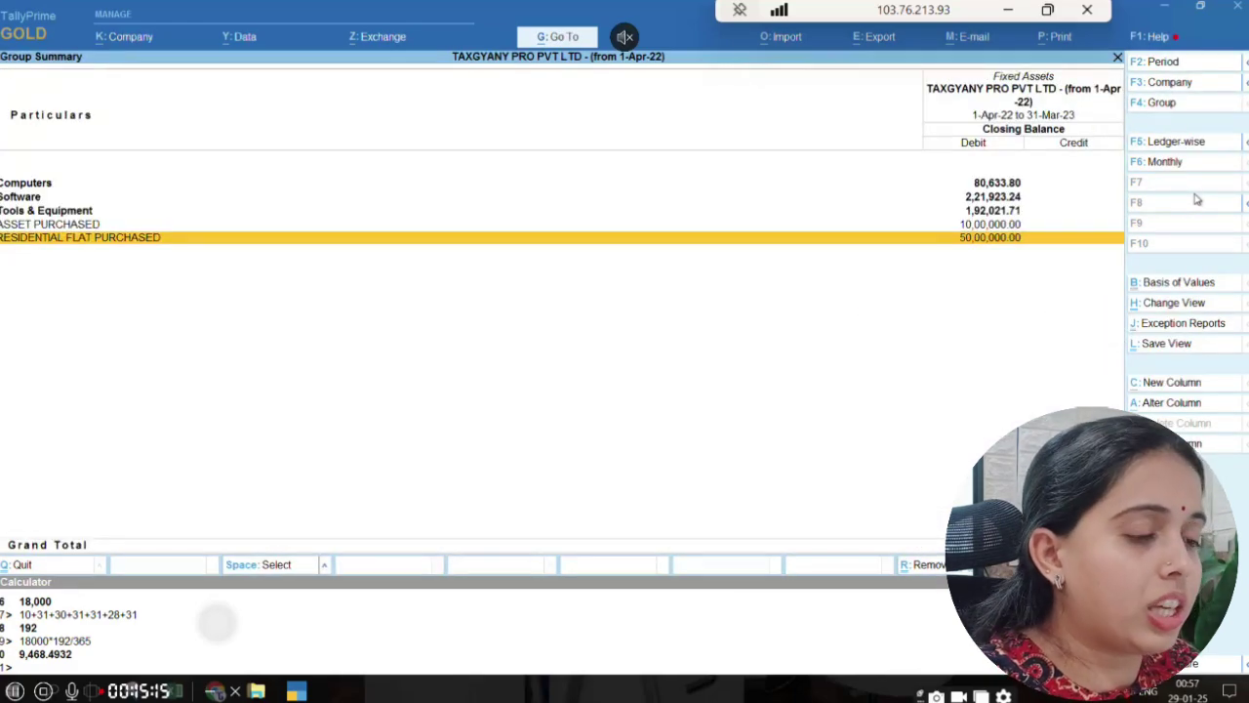
key(Escape)
Open the Secured Loans group summary under Loans (Liability) in the balance sheet.
key(Left)
key(Down)
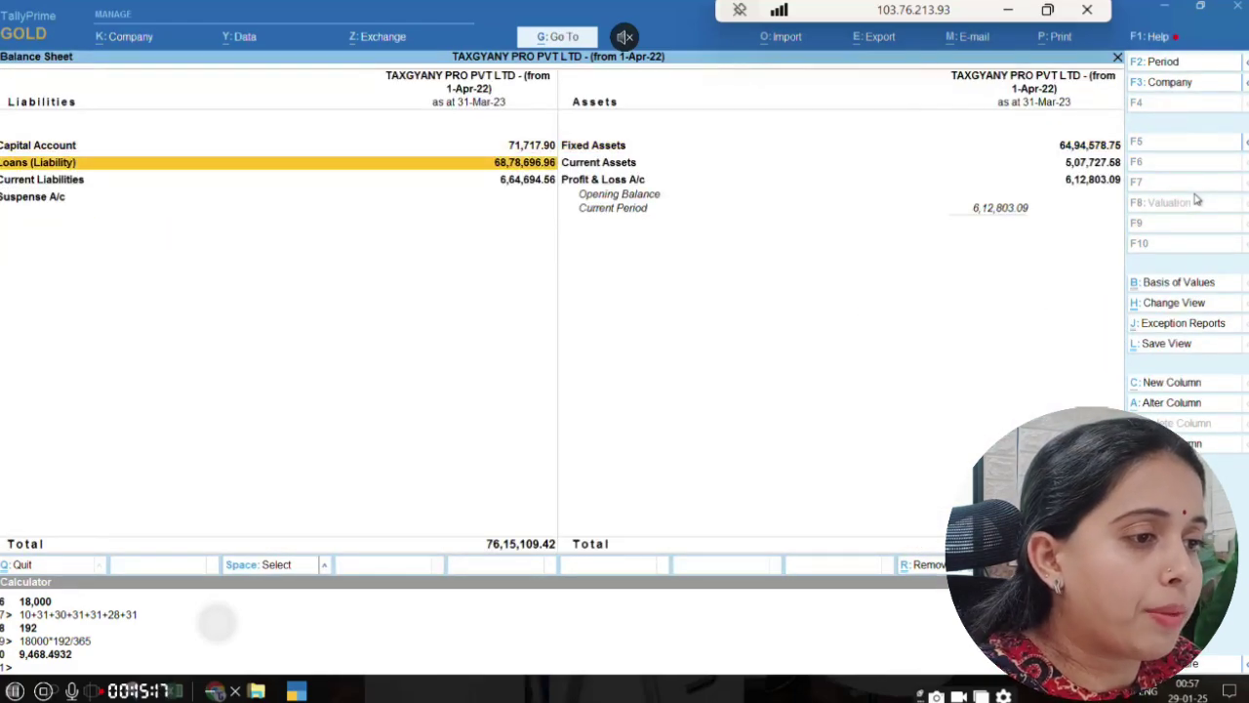
key(Return)
key(Return)
key(Down)
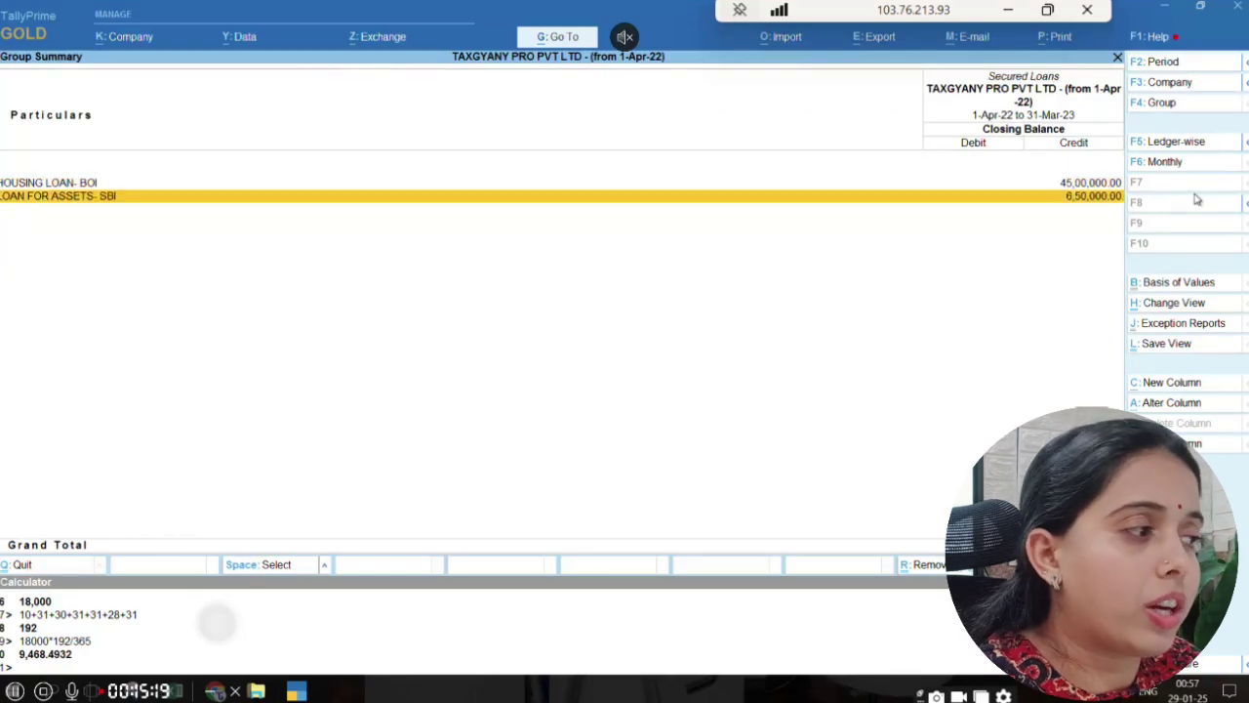
key(Up)
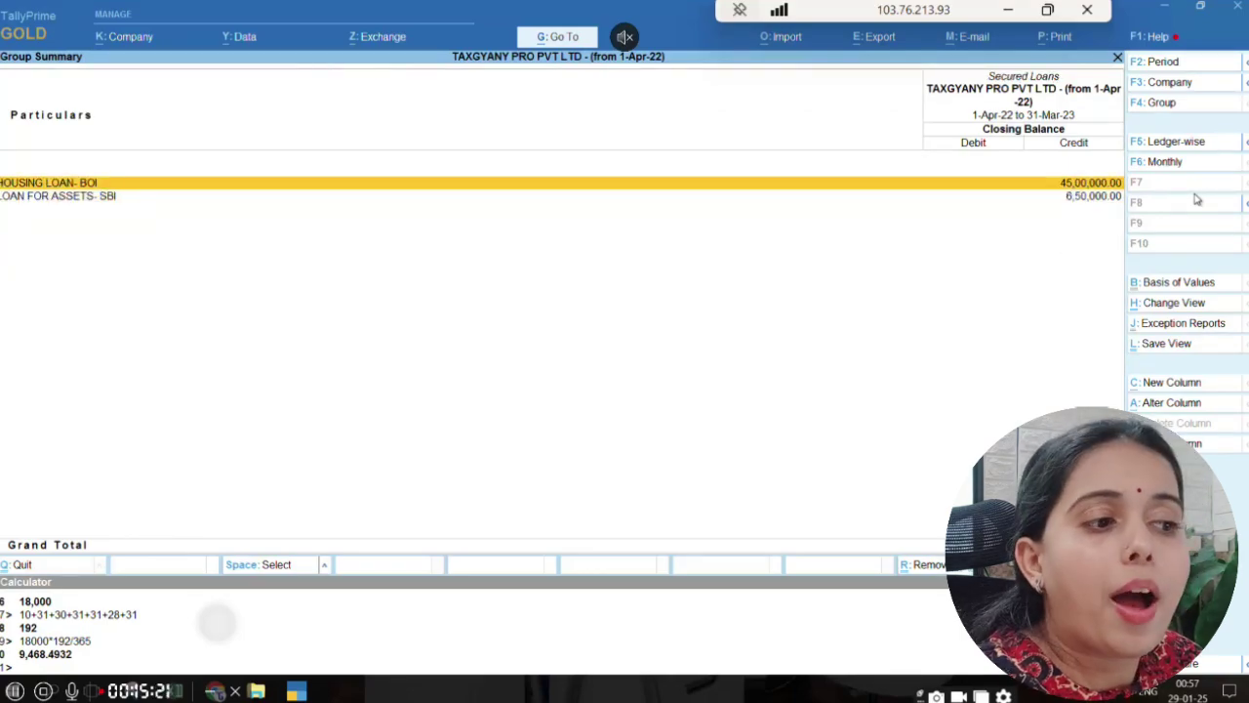
Open the March vouchers of the HOUSING LOAN- BOI ledger.
key(Return)
key(Up)
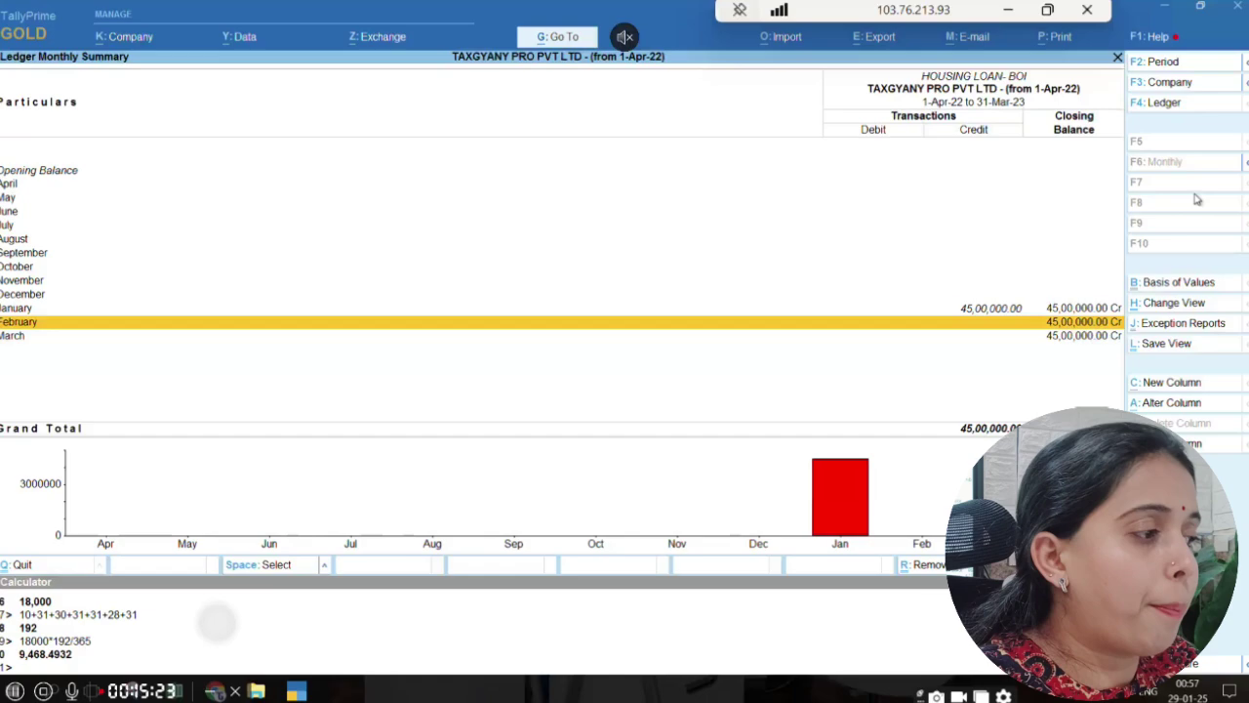
key(Up)
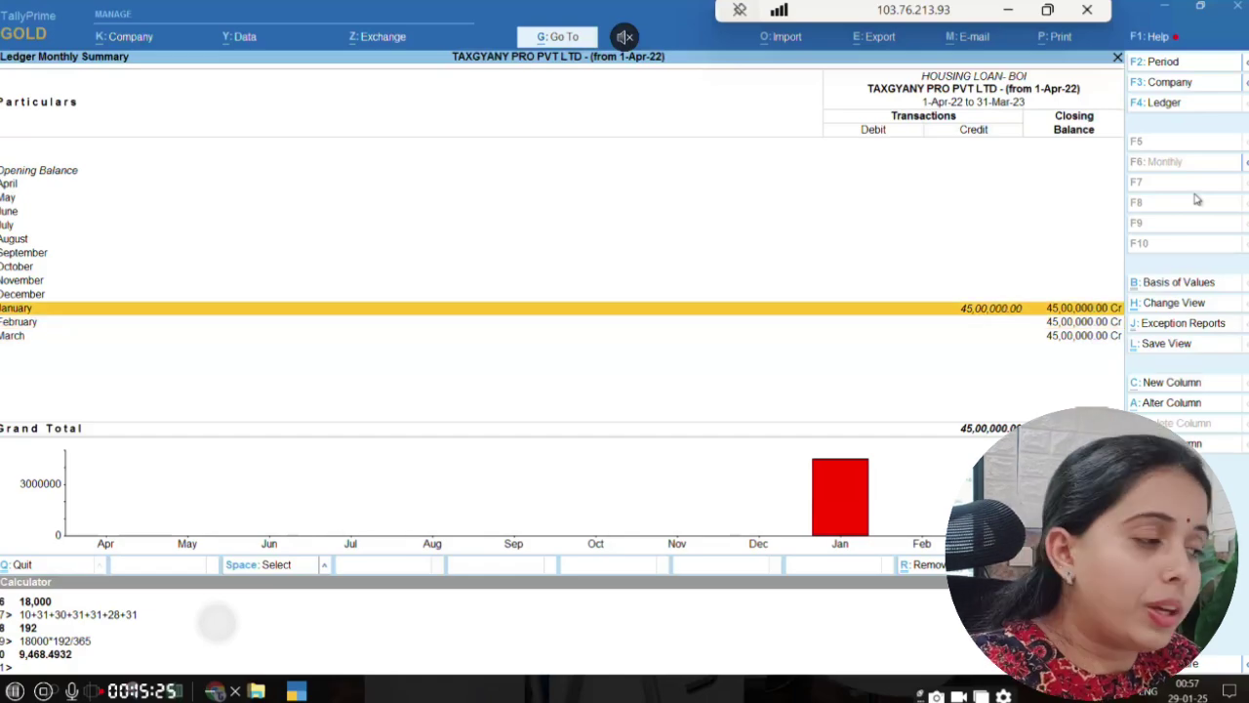
key(Down)
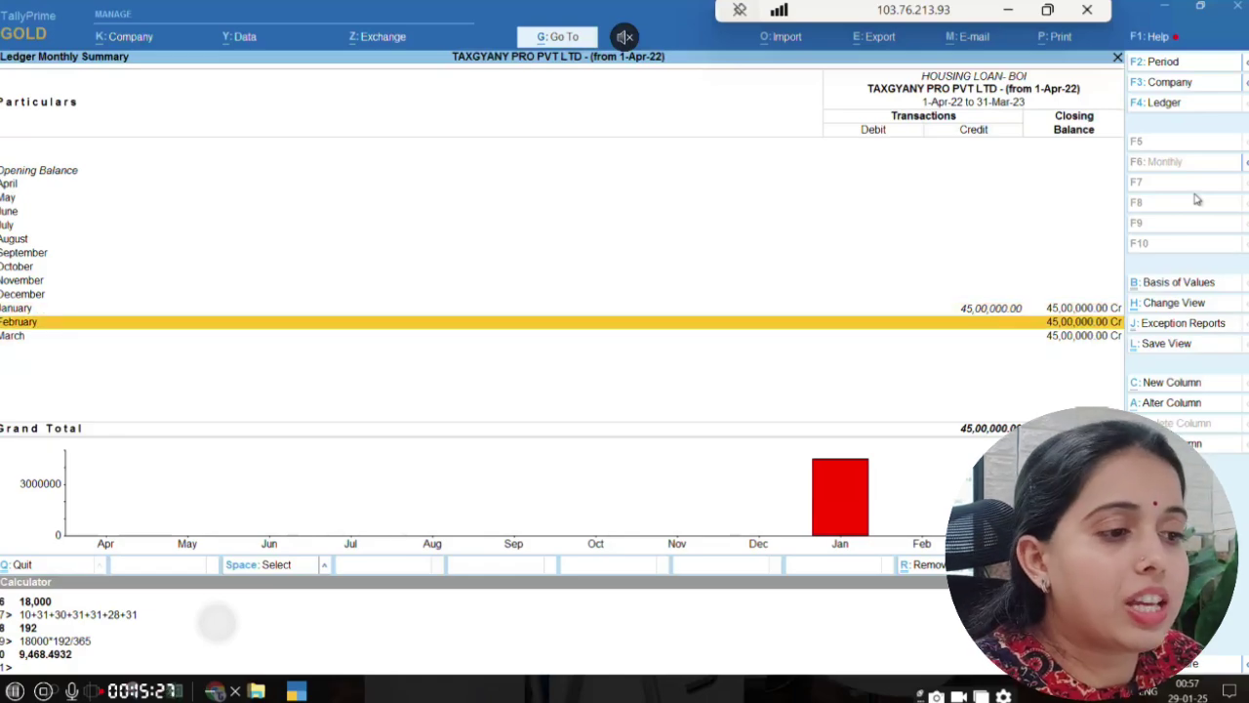
key(Down)
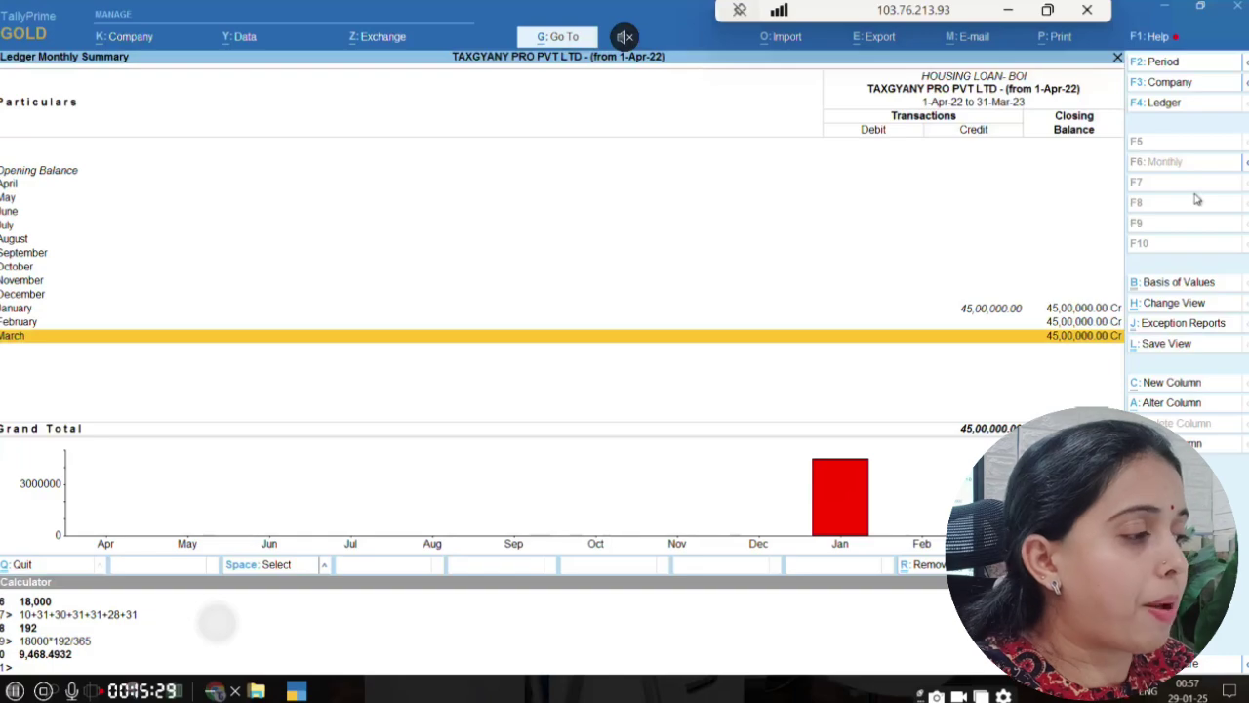
key(Return)
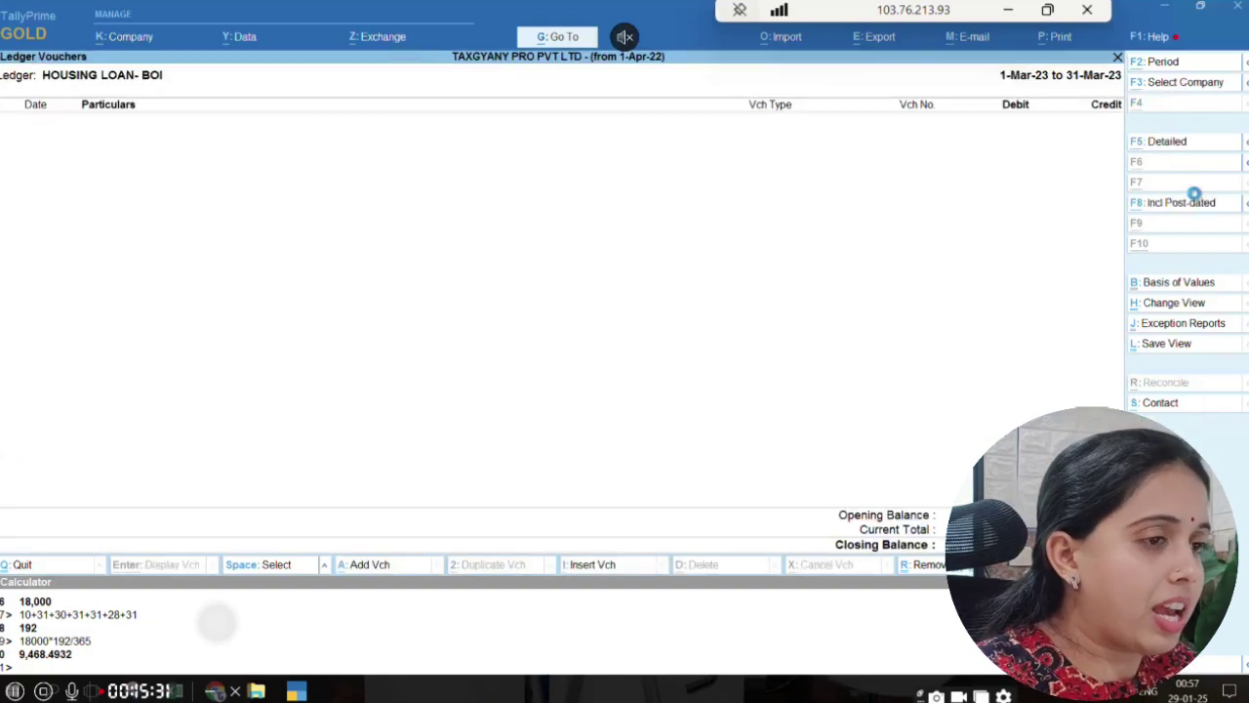
Add a payment voucher dated 31-Mar-23 that debits HOUSING LOAN- BOI with 70,000.
key(alt+a)
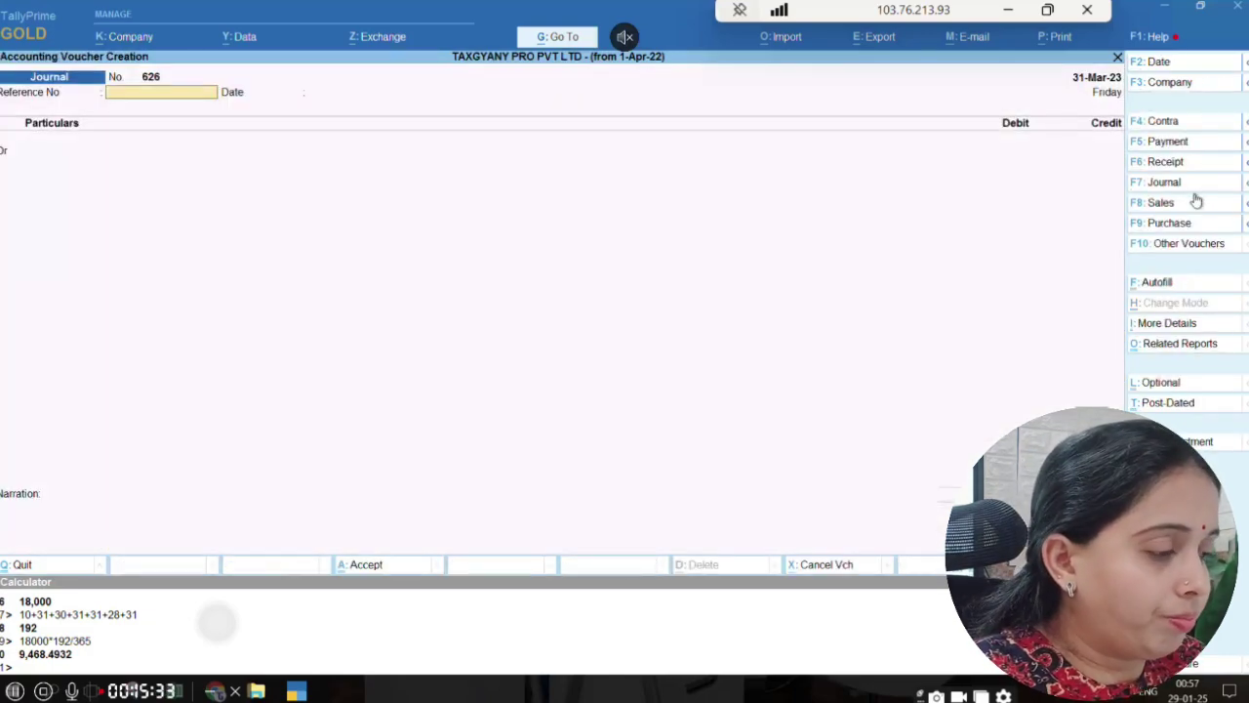
click(1159, 144)
key(Return)
key(BackSpace)
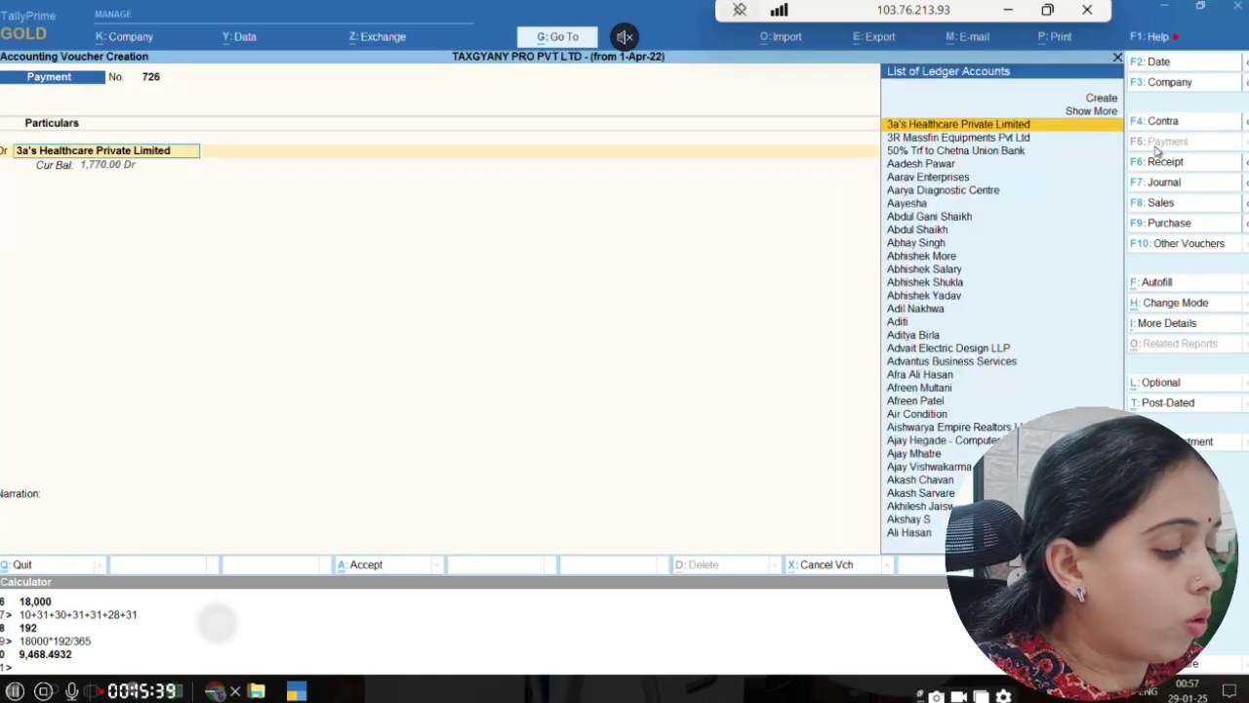
text(HOUS)
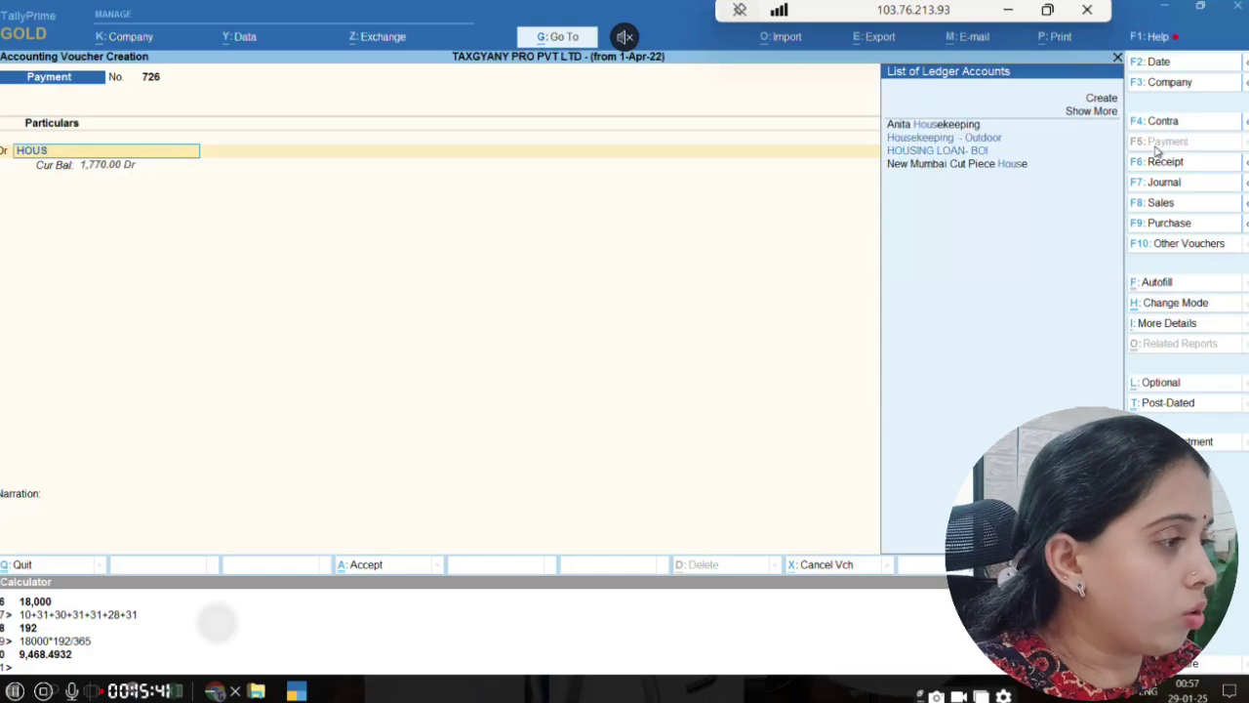
key(Down)
key(Down)
key(Return)
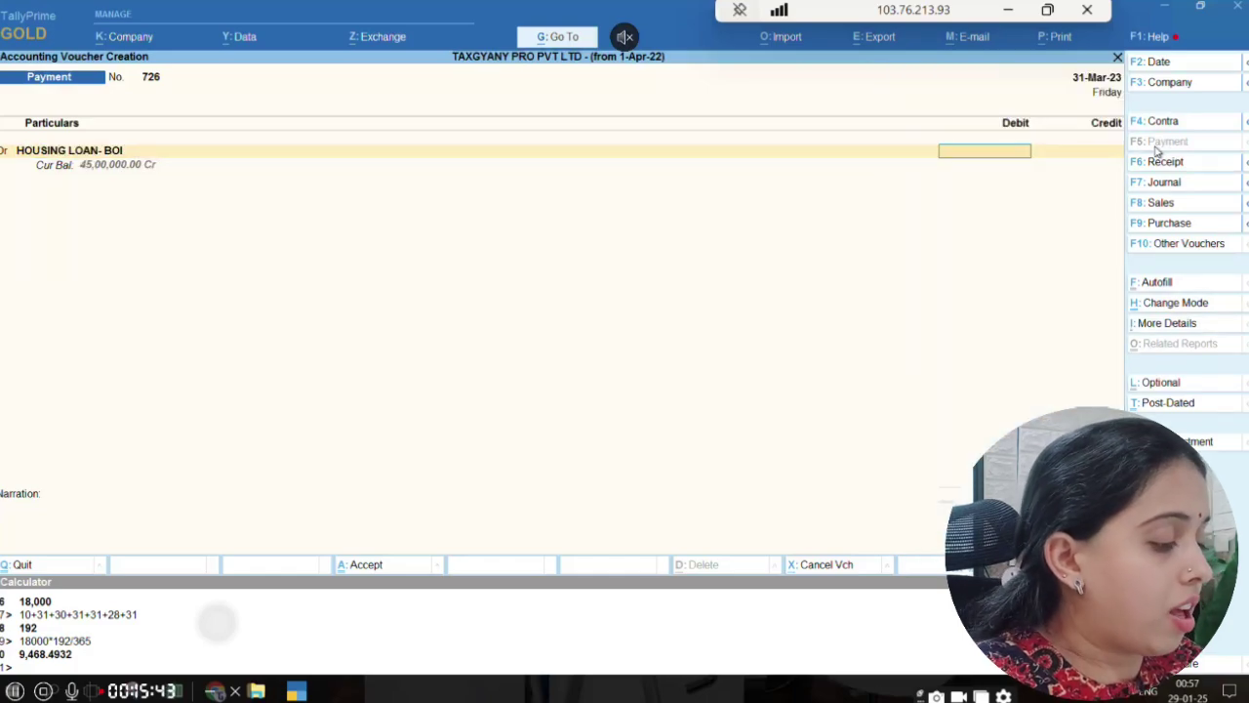
text(7)
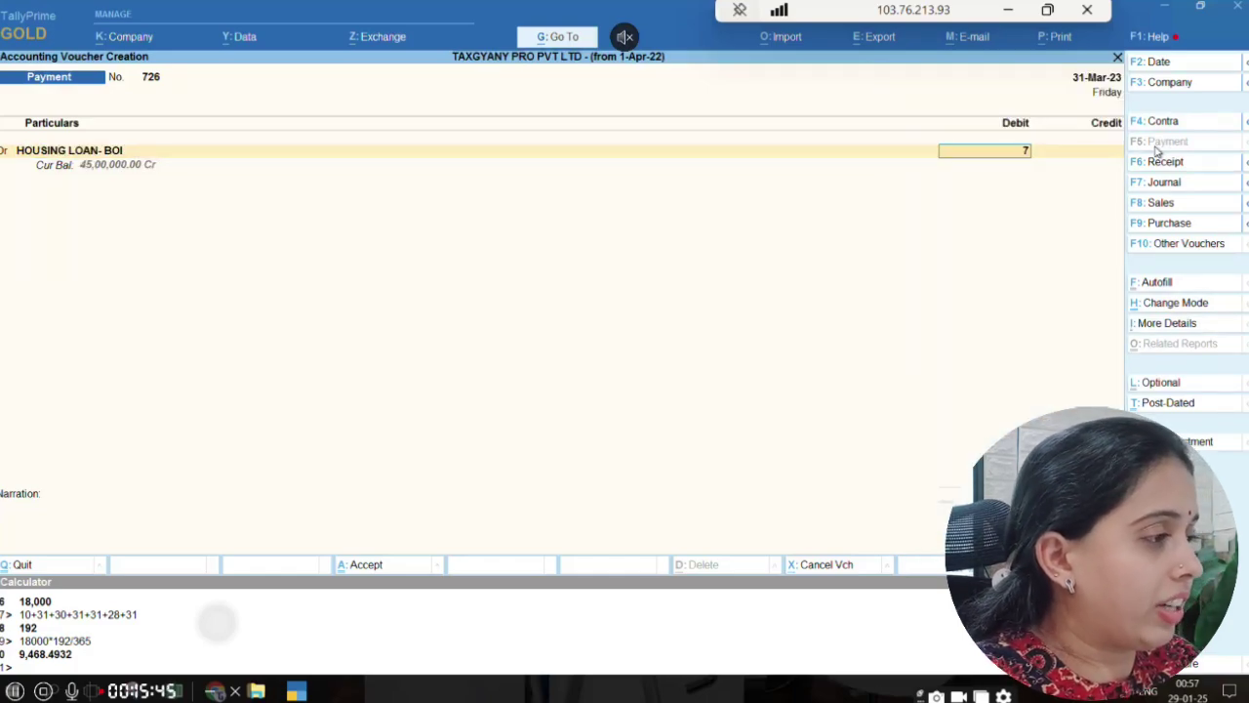
text(0000)
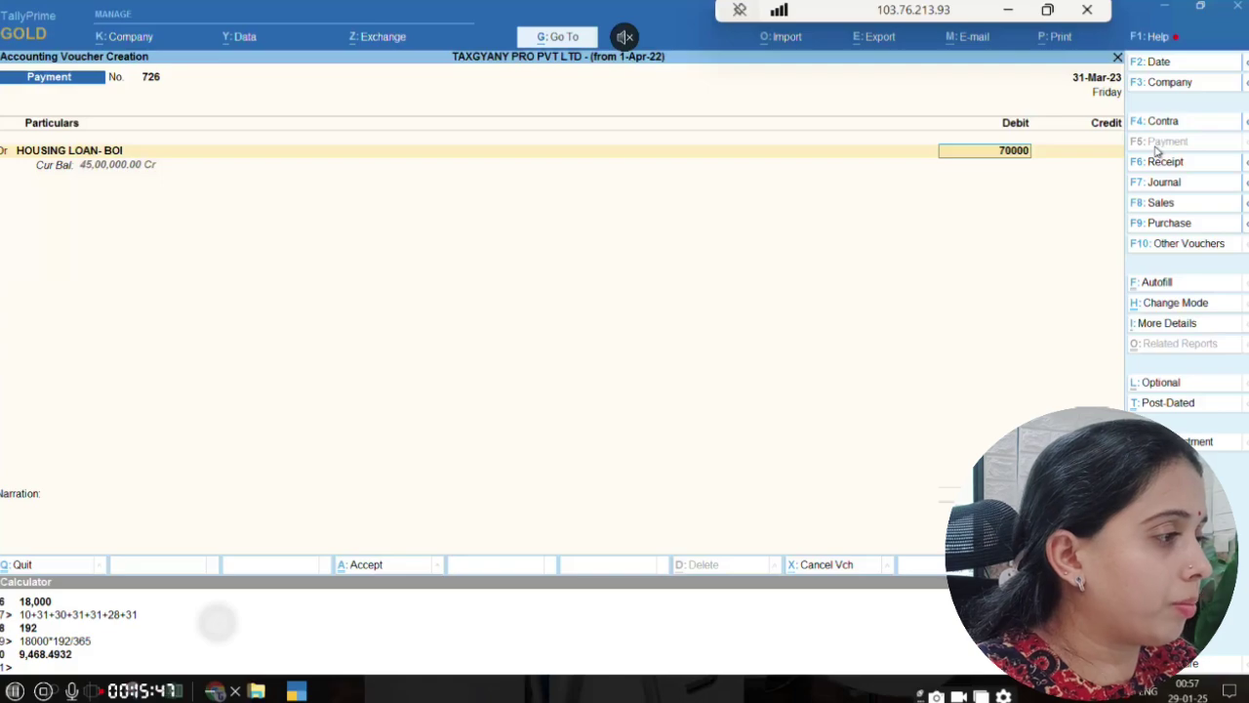
key(Return)
Credit the Kotak Bank ledger with 70,000, add the narration EMI, and save the payment voucher, returning to the loan's monthly summary.
text(KOT)
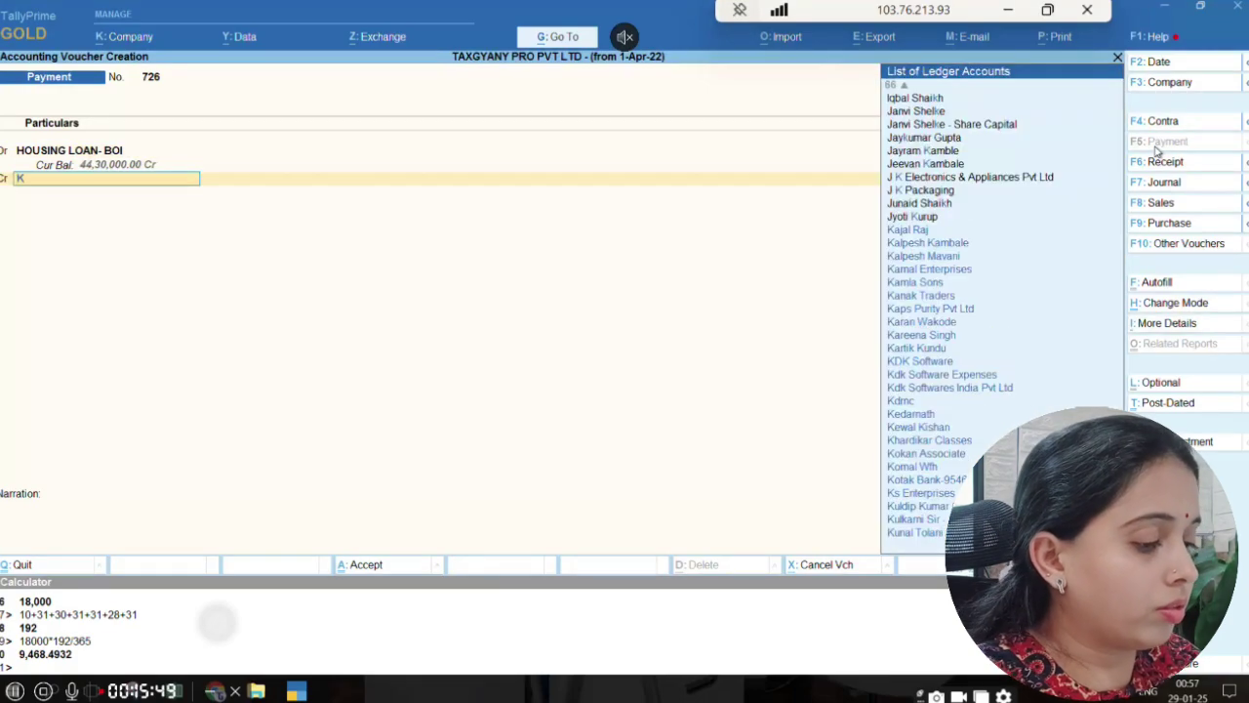
key(Return)
key(Return)
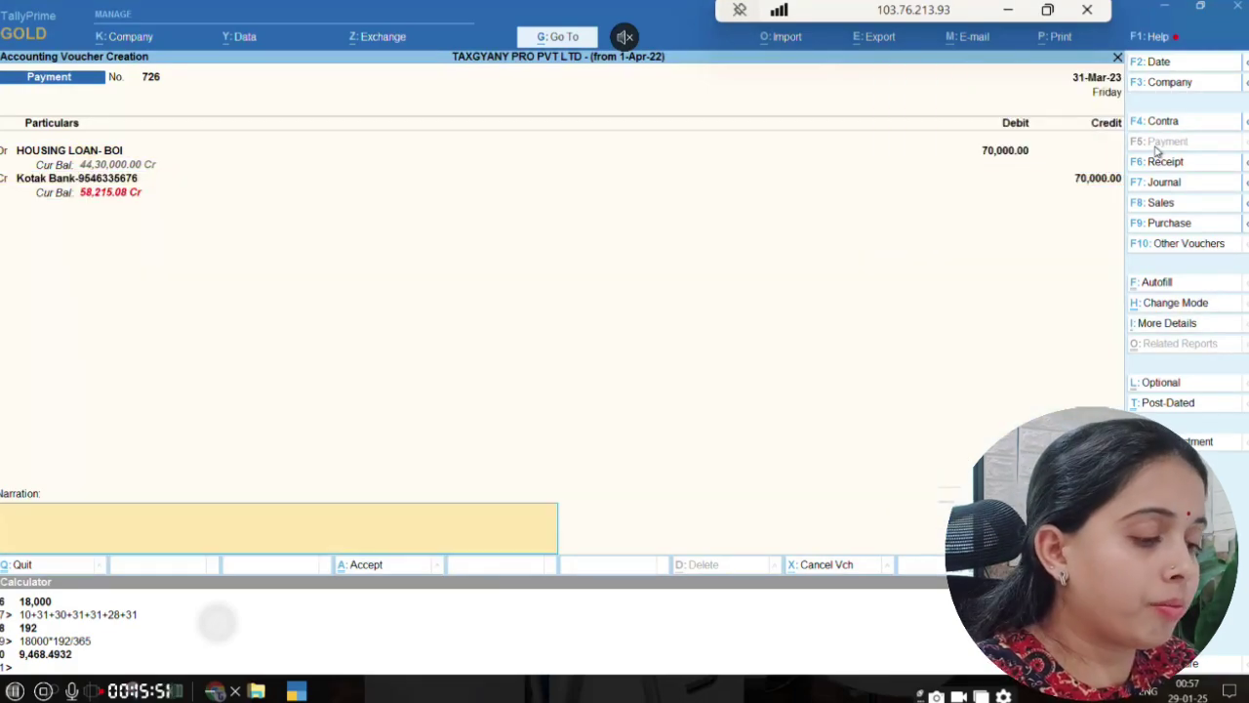
text(EM)
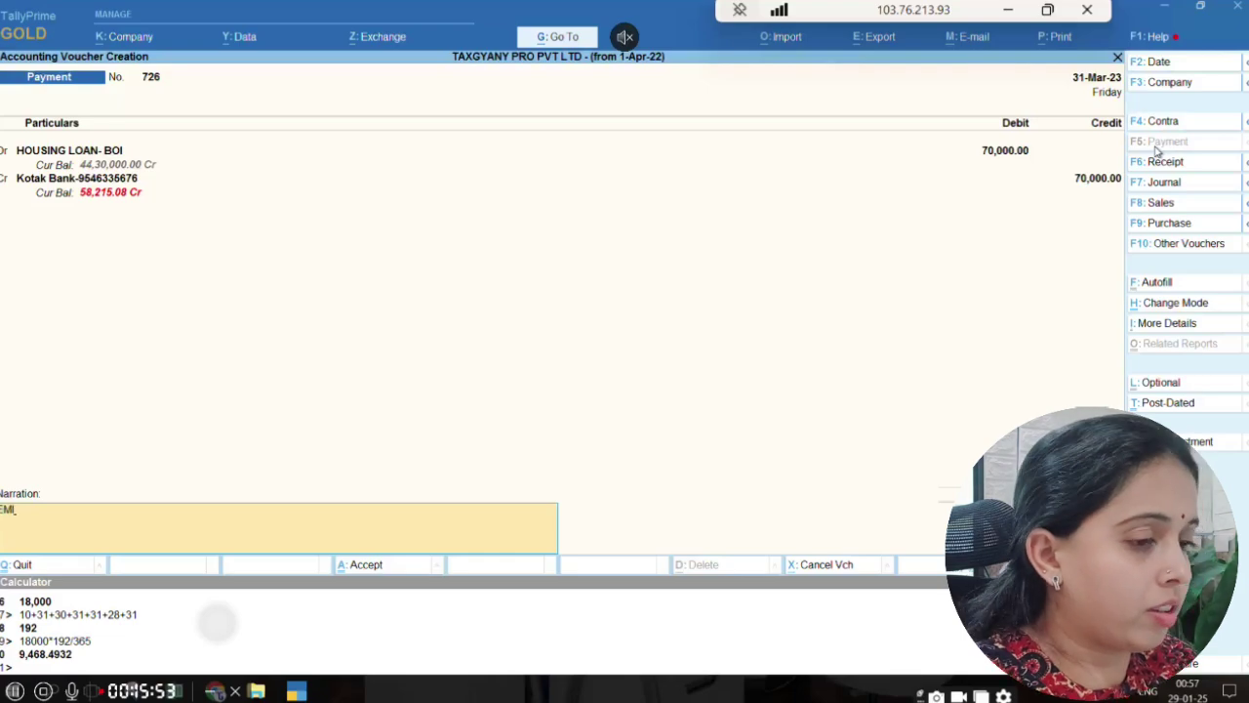
text(I)
key(Return)
key(Escape)
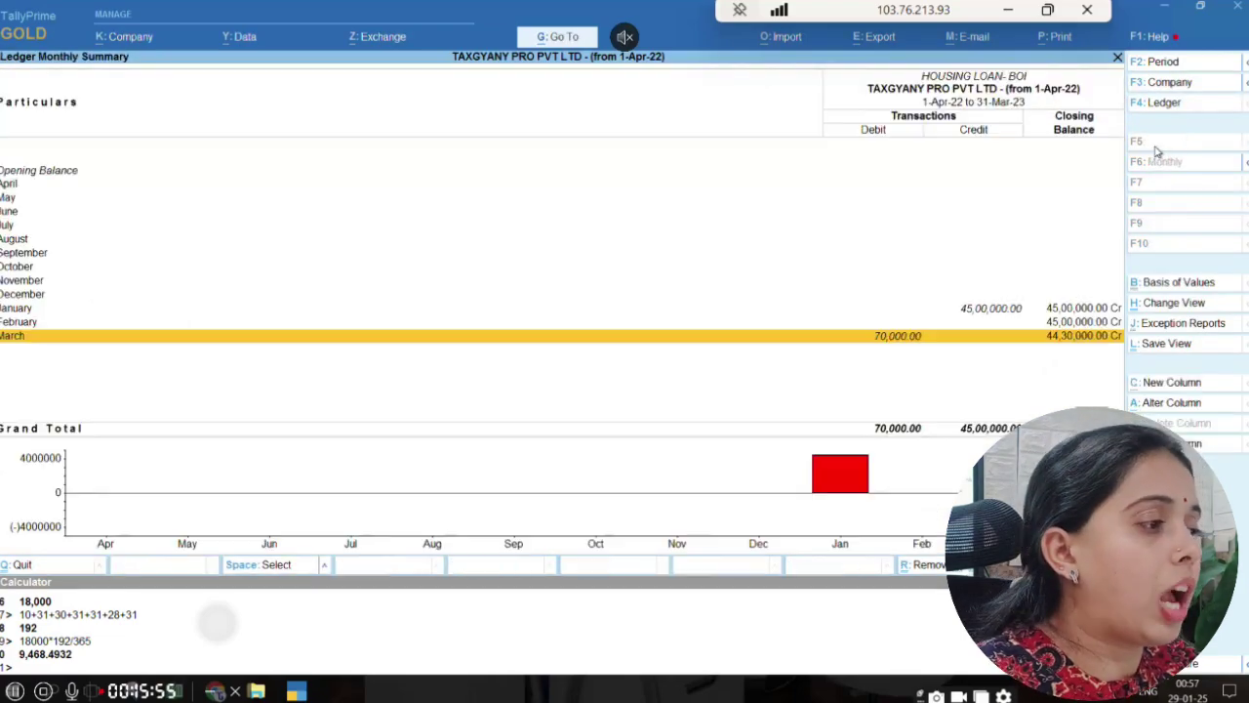
Start a new journal voucher from the March vouchers of HOUSING LOAN- BOI, with the reference date 31-Mar-23.
key(Up)
key(Down)
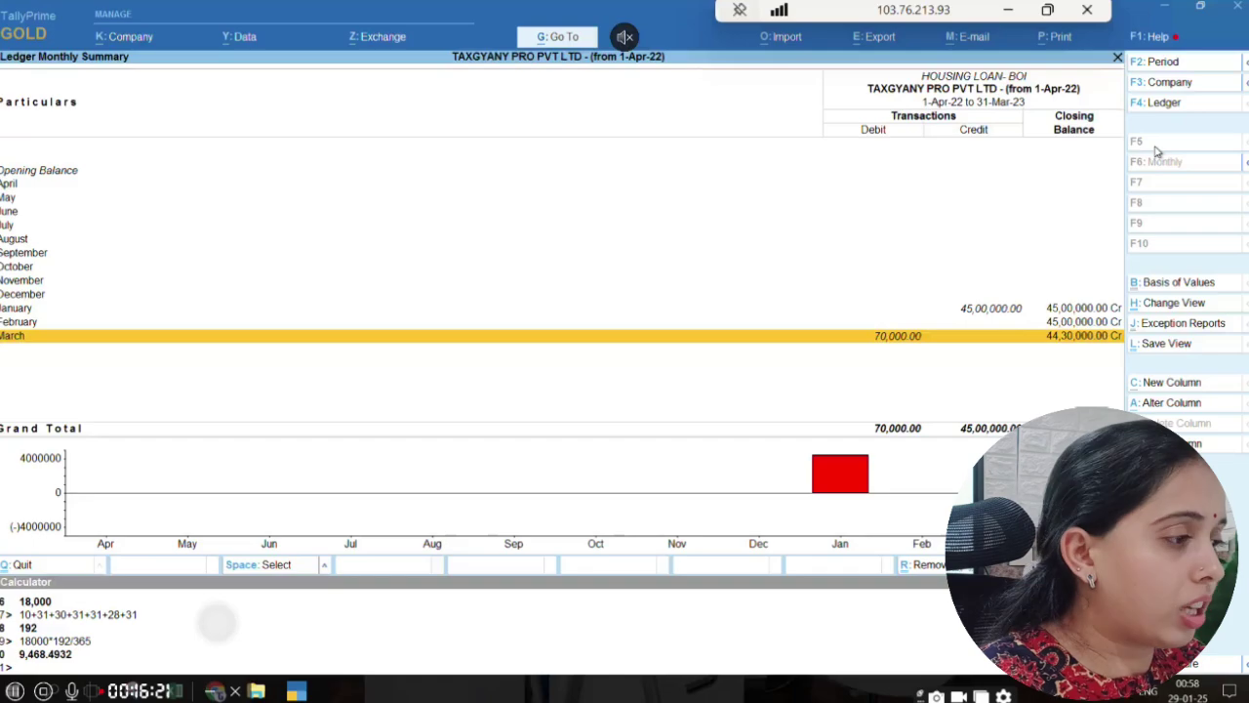
key(Return)
key(alt+a)
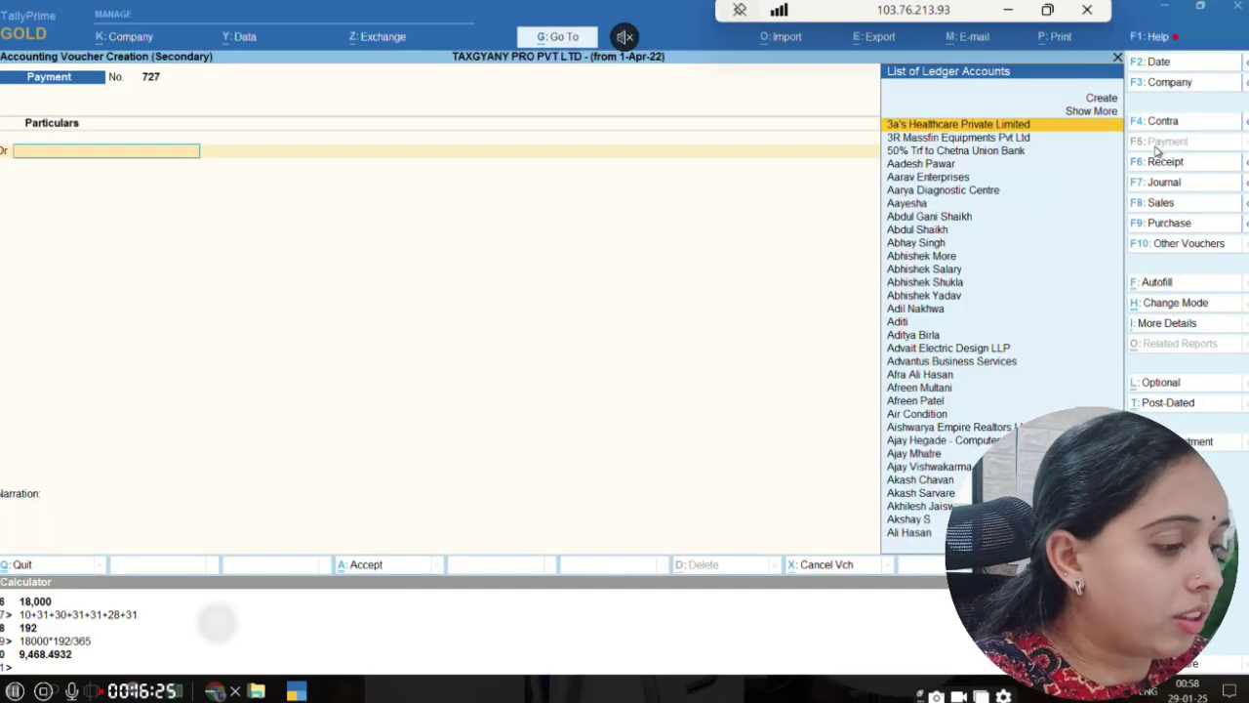
key(F7)
key(Return)
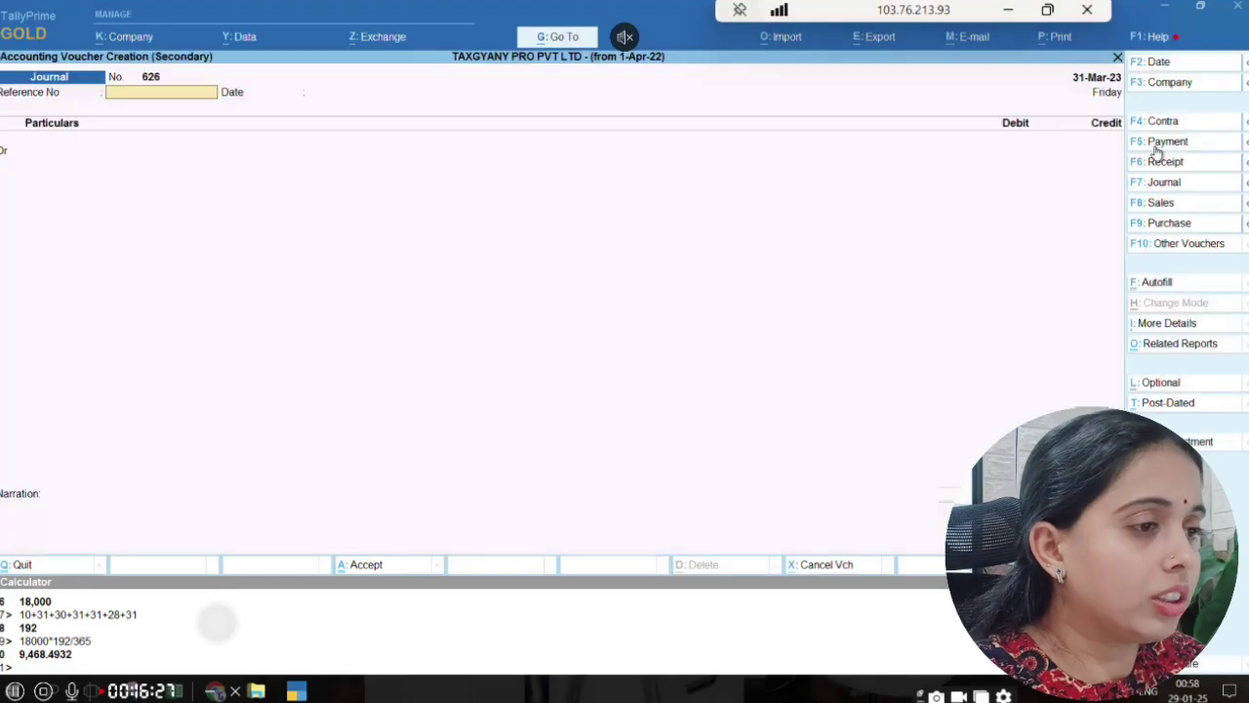
key(Return)
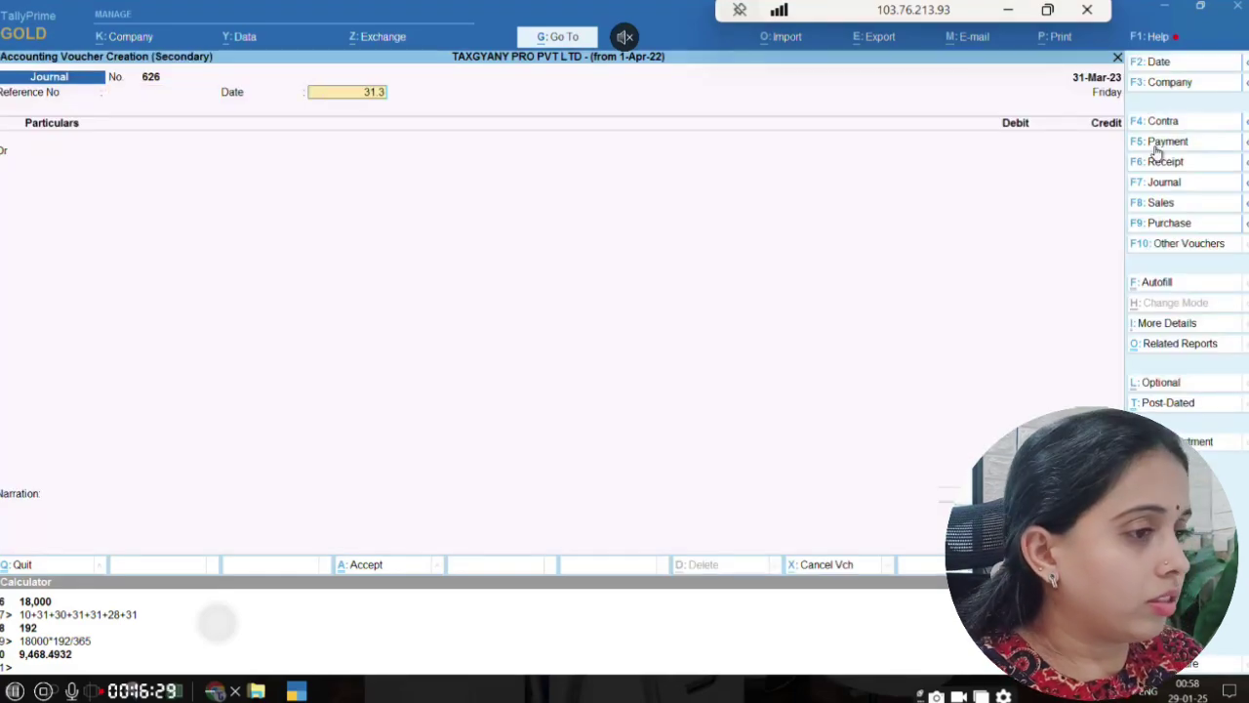
key(Return)
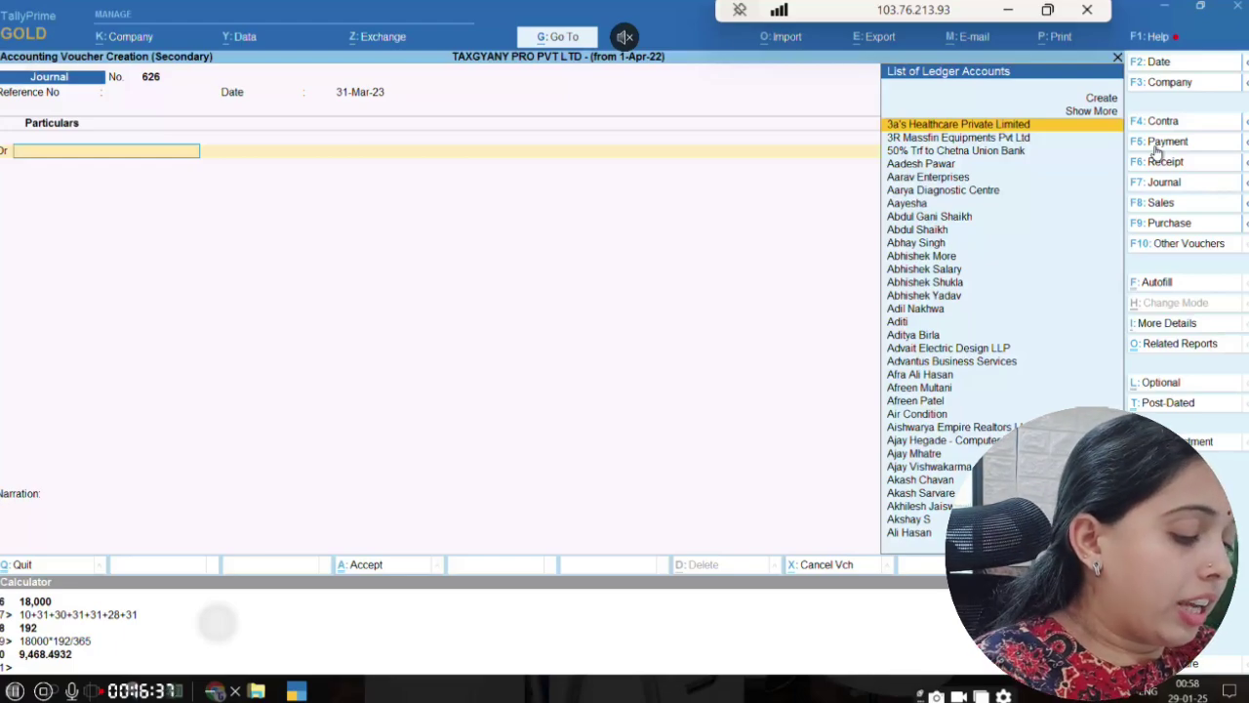
Start a new ledger named INT ON HOUSING LOAN for the journal's debit line.
key(alt+c)
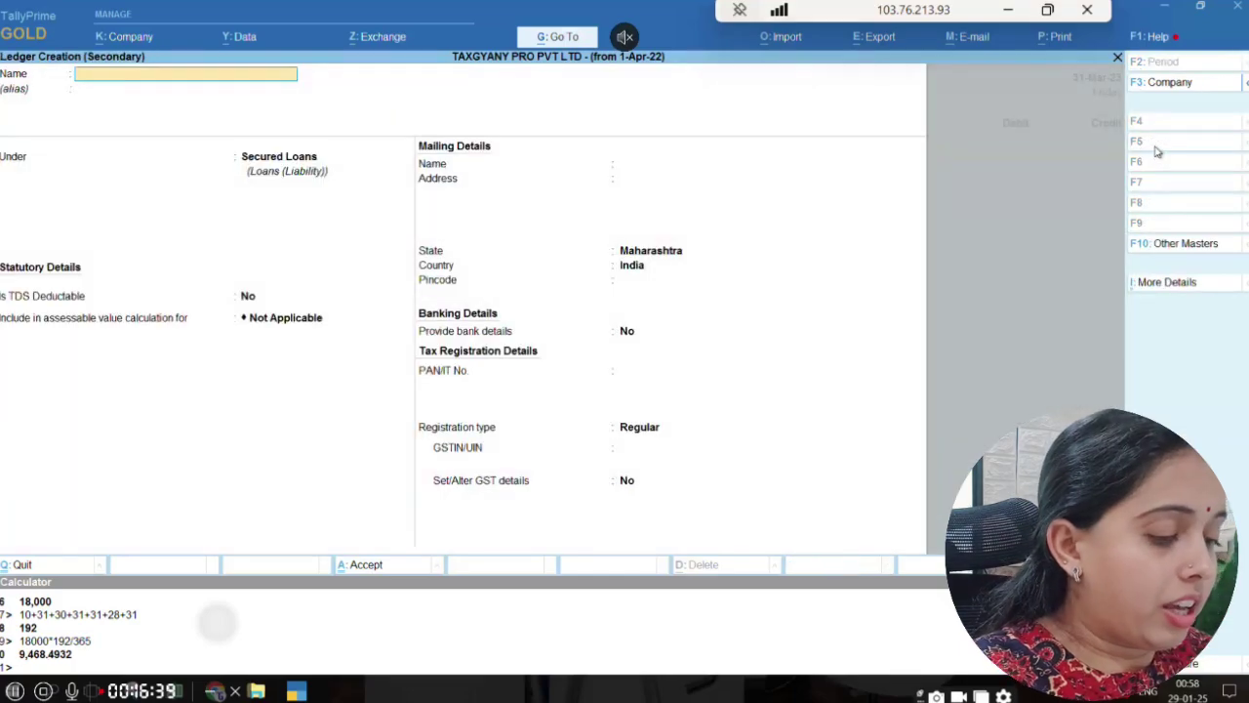
text(INT)
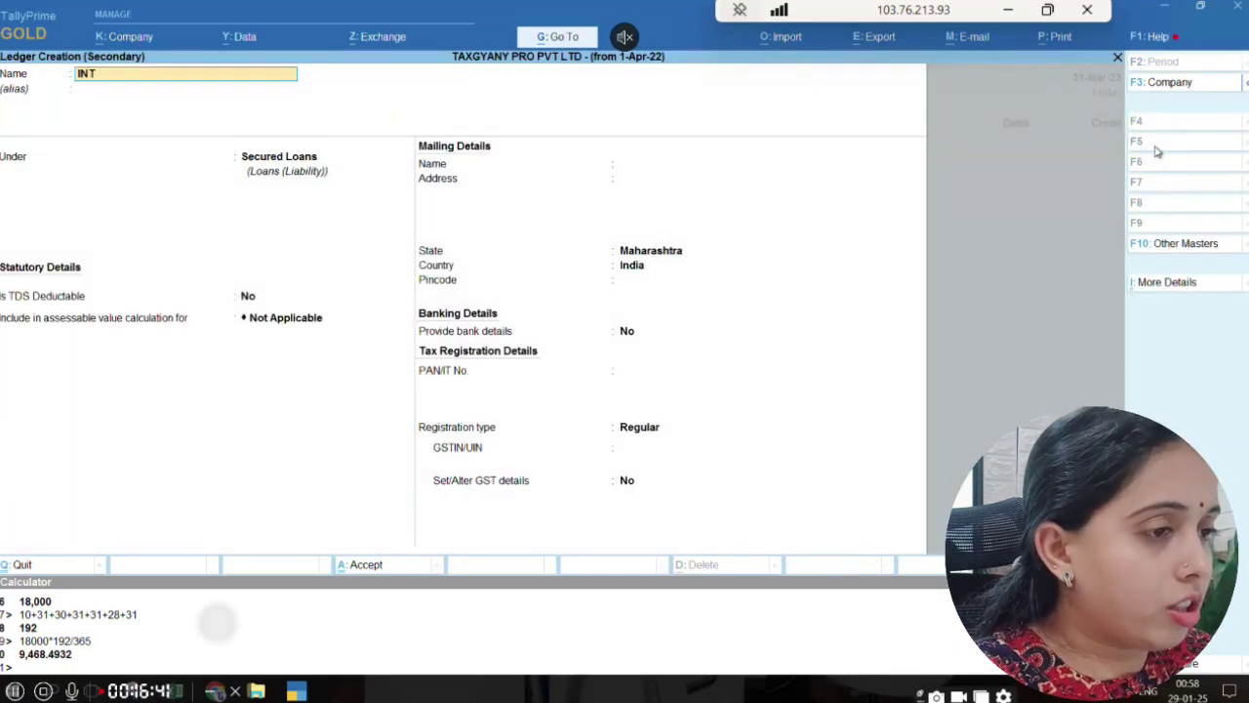
text( ON HO)
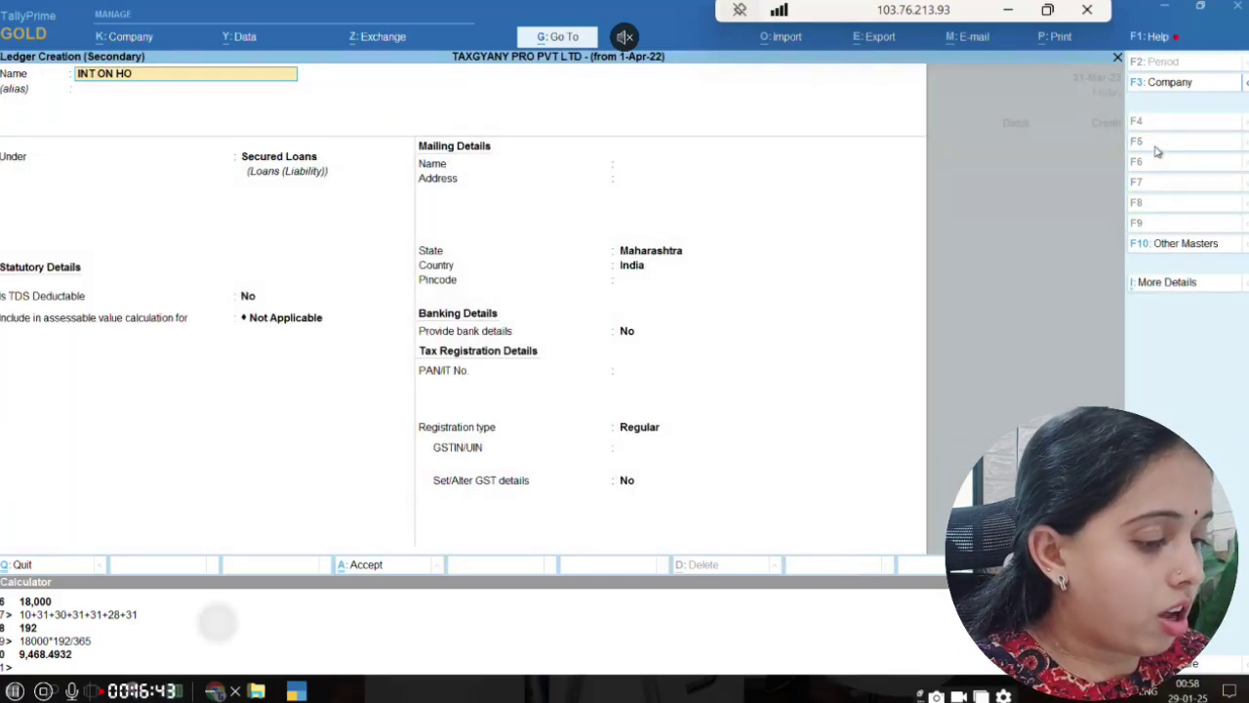
text(USING LOAN)
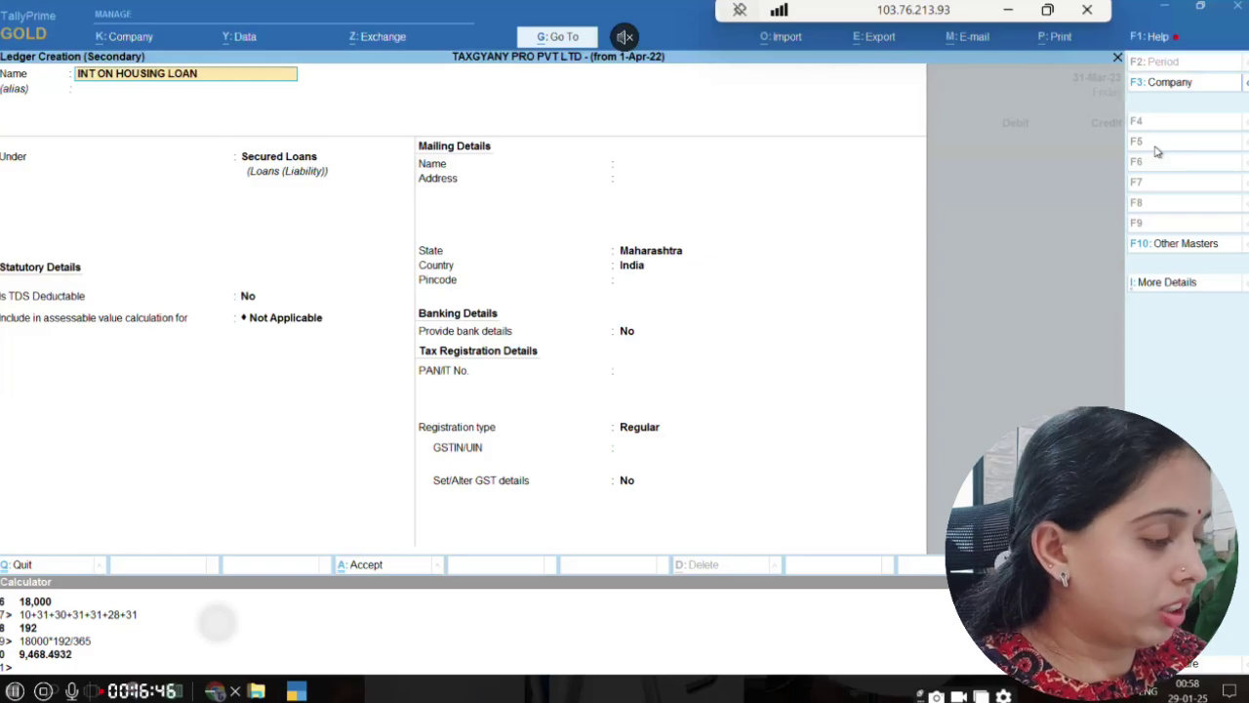
key(Return)
key(Return)
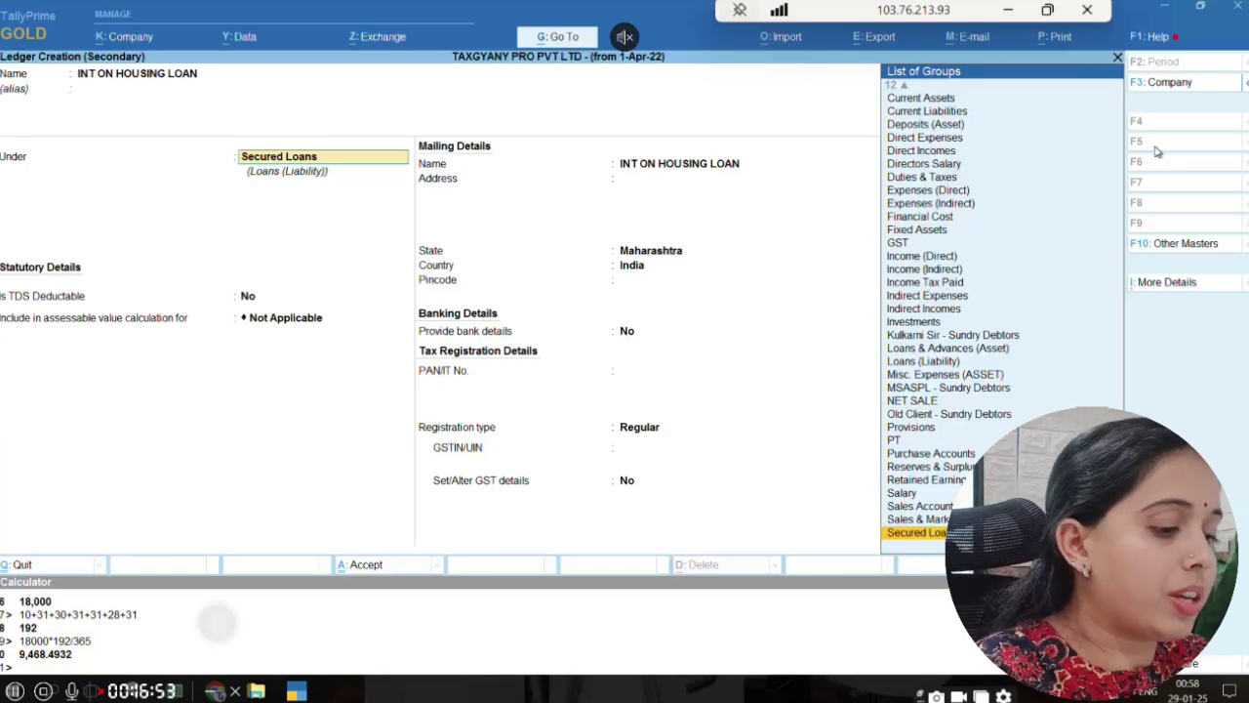
Create a DRAWING group under Capital Account and save the INT ON HOUSING LOAN ledger under that group.
text(DR)
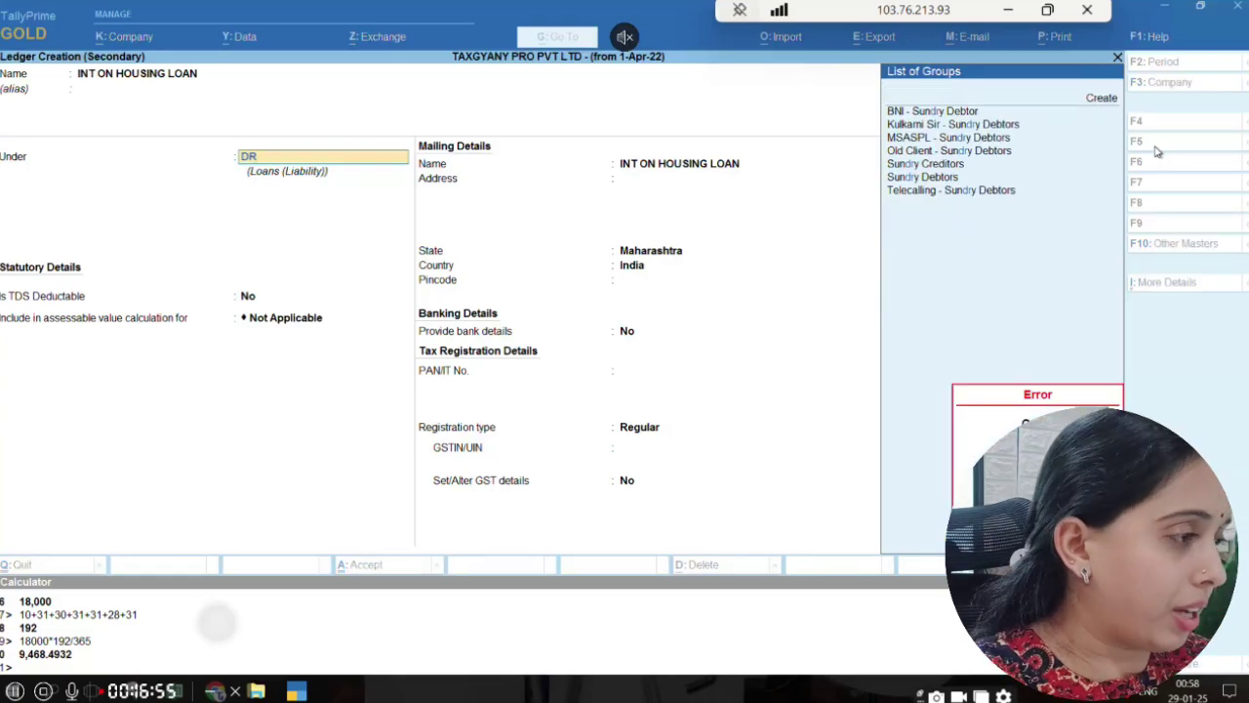
key(BackSpace)
key(BackSpace)
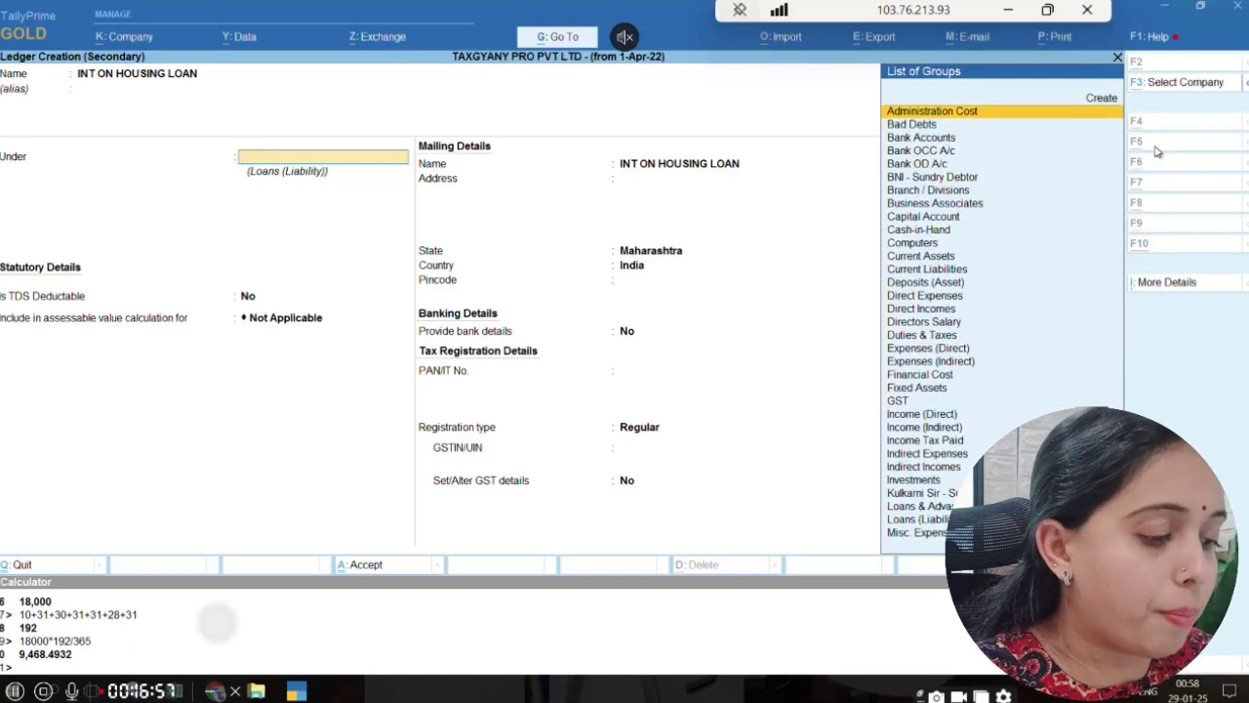
key(alt+c)
text(DRAWING)
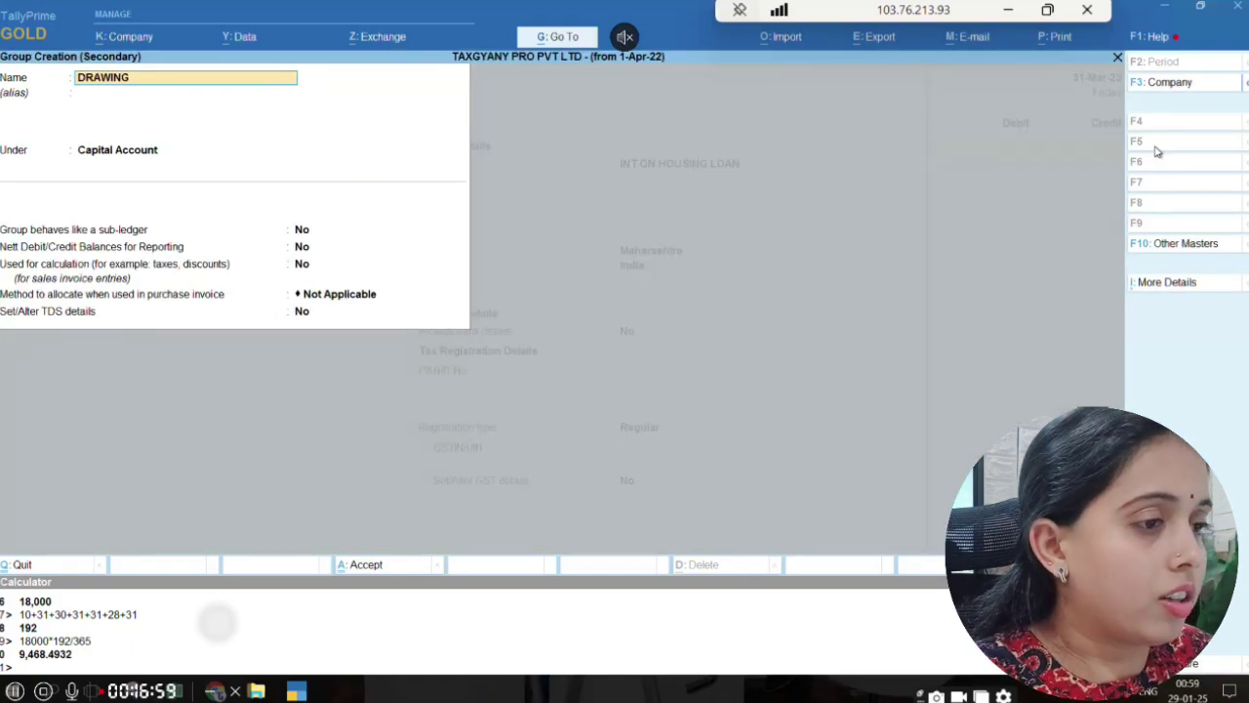
key(Return)
key(Return)
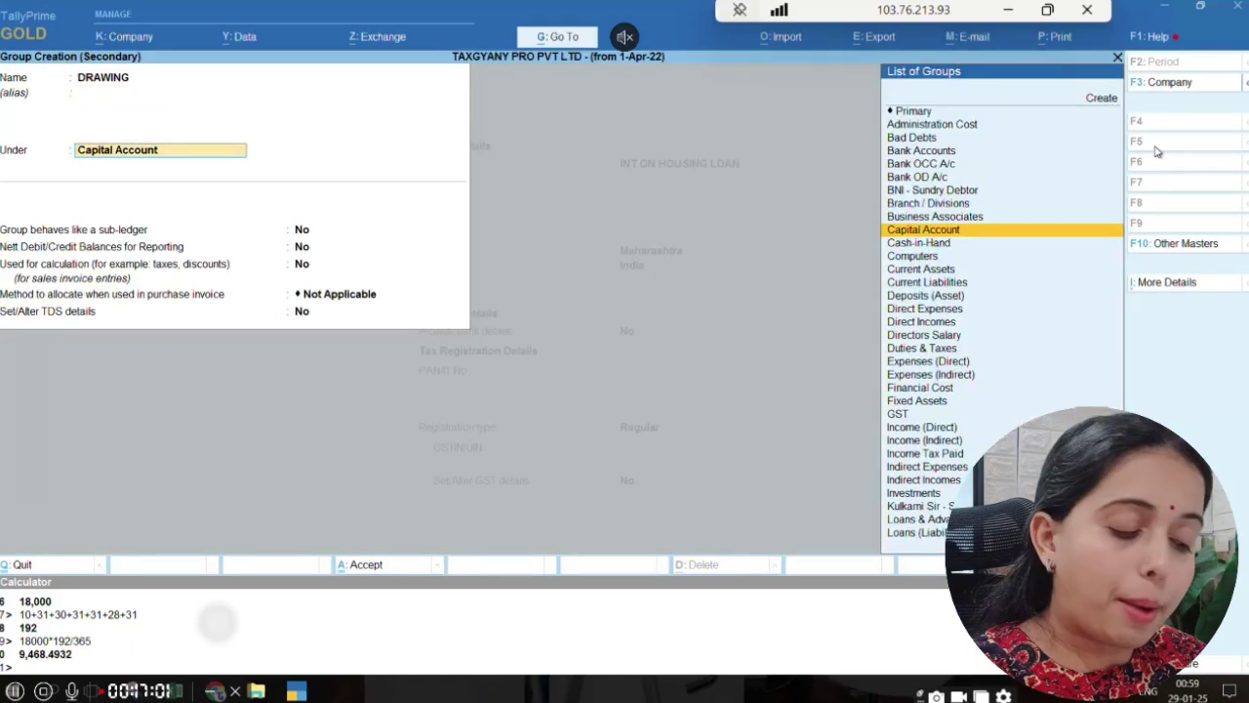
key(ctrl+a)
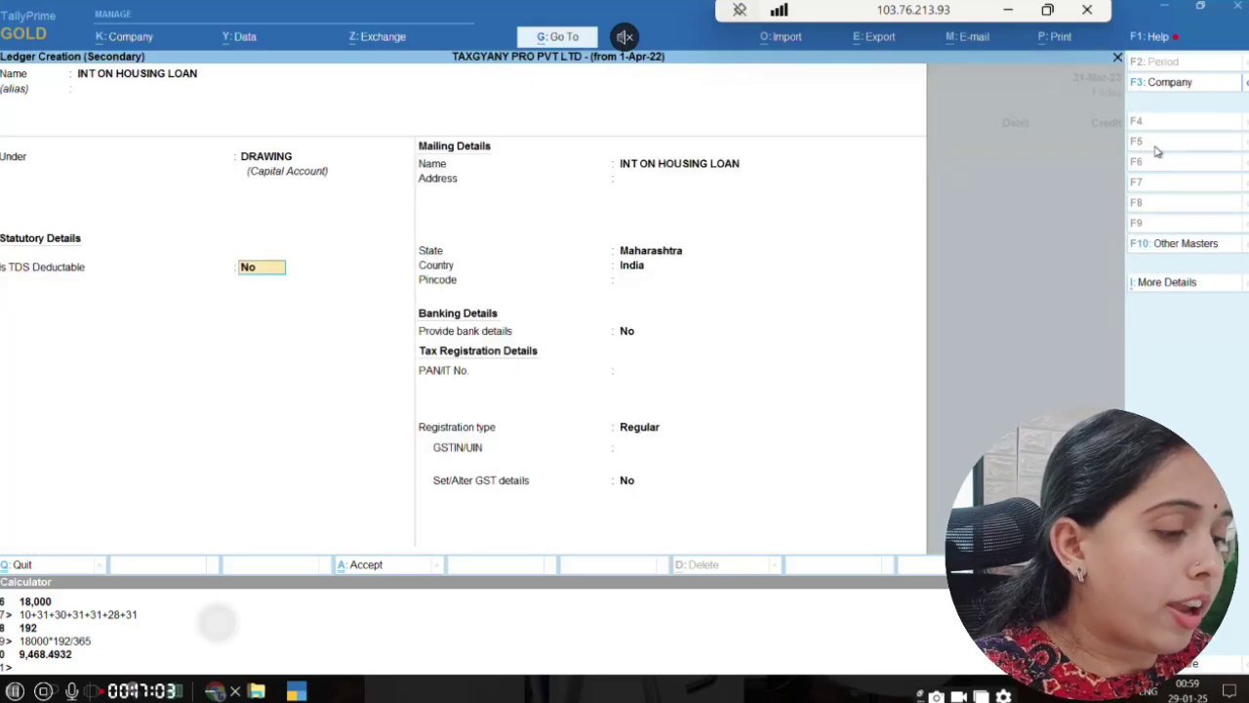
key(ctrl+a)
key(Return)
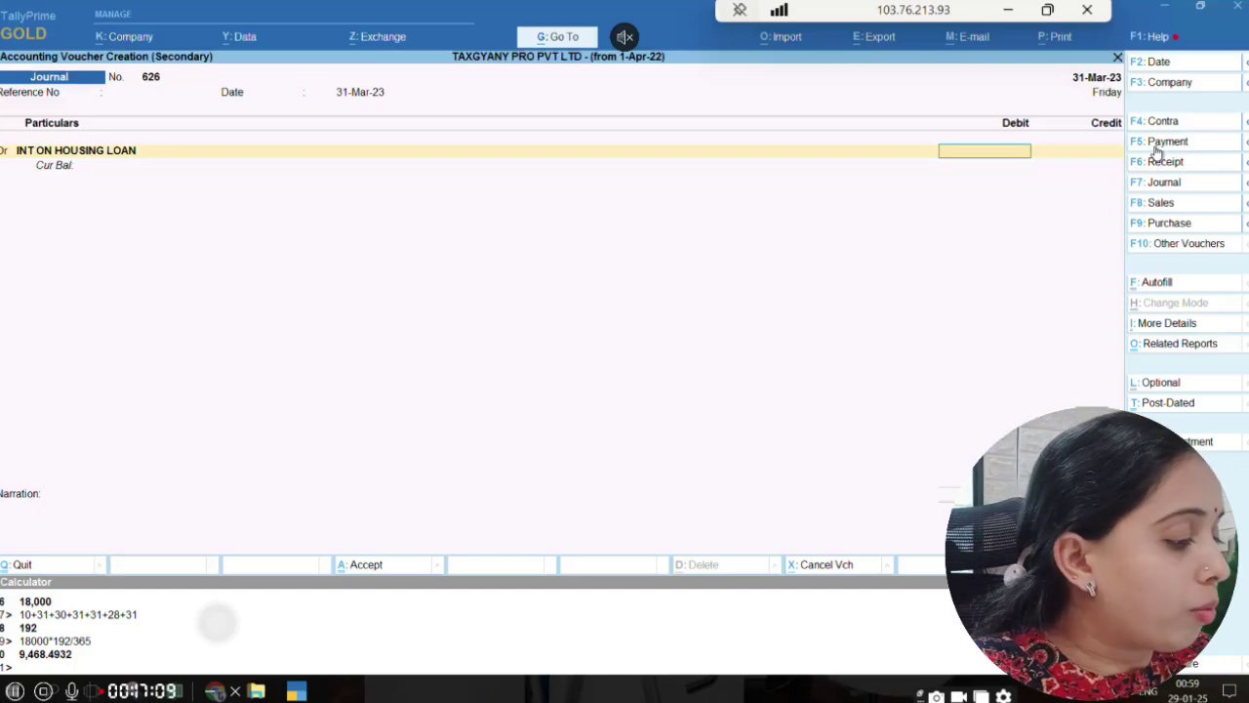
Debit INT ON HOUSING LOAN with 43,000 and credit HOUSING LOAN- BOI with the same amount.
text(43000)
key(Return)
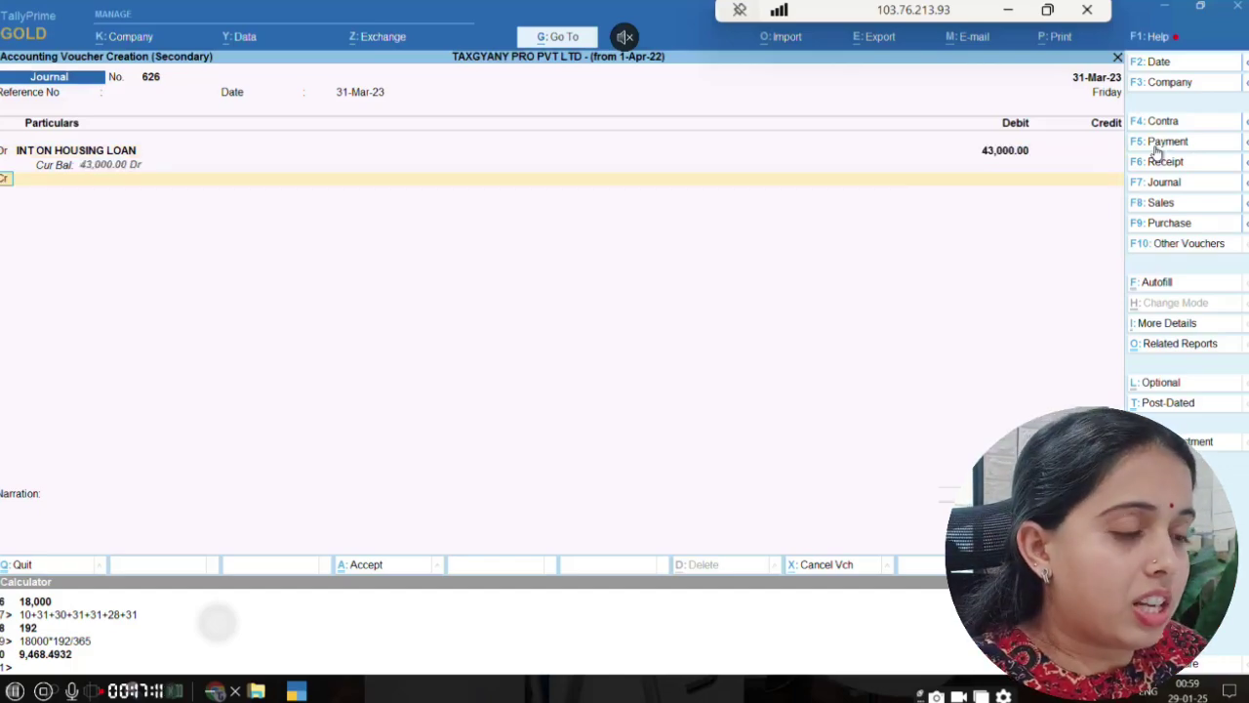
key(Return)
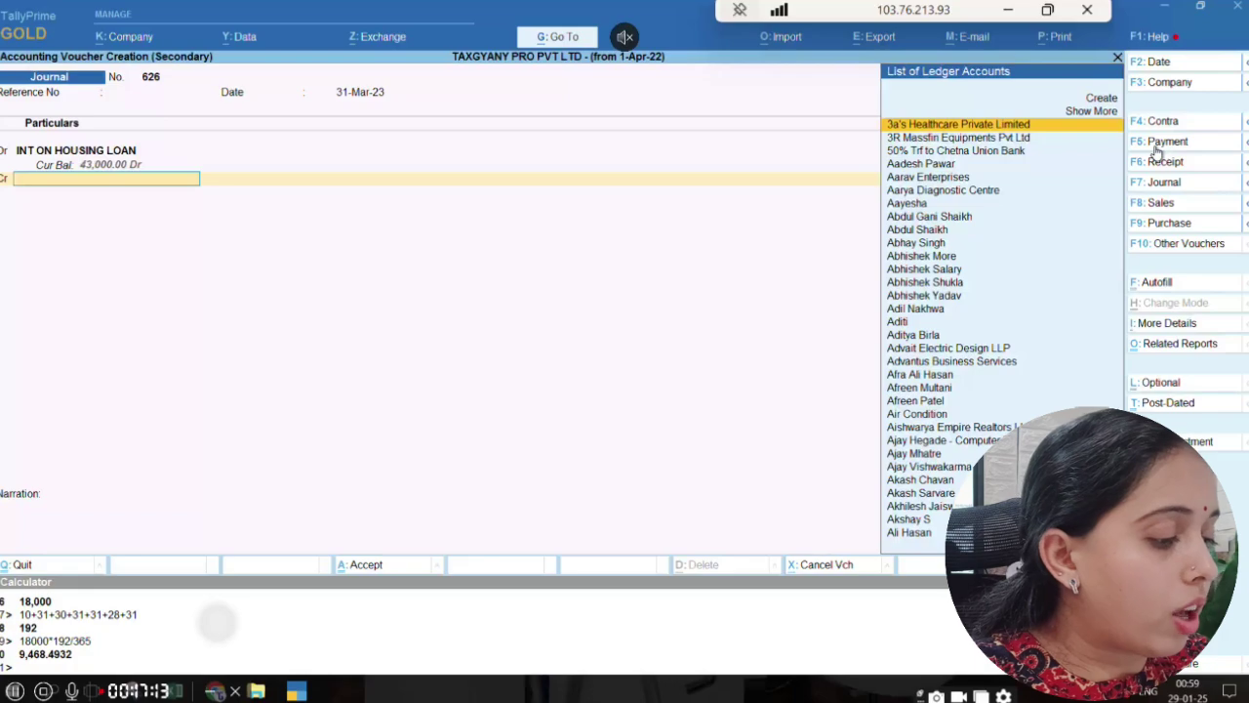
text(HOU)
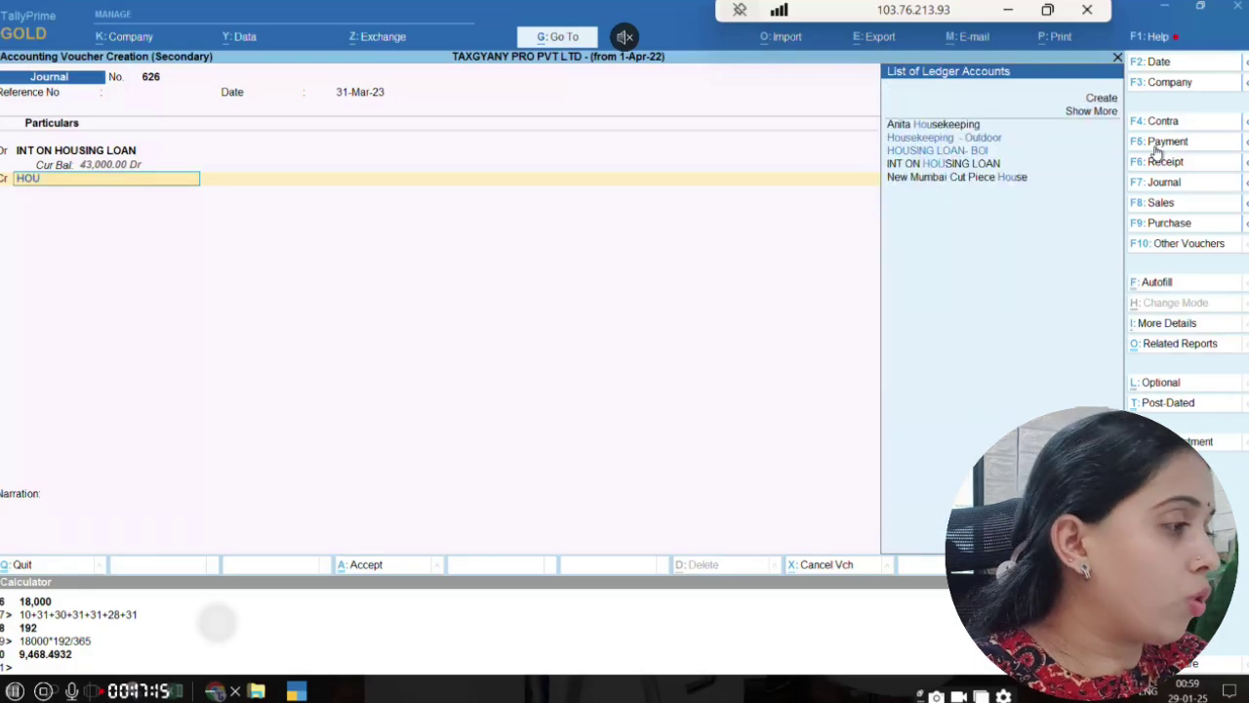
key(Down)
key(Down)
key(Return)
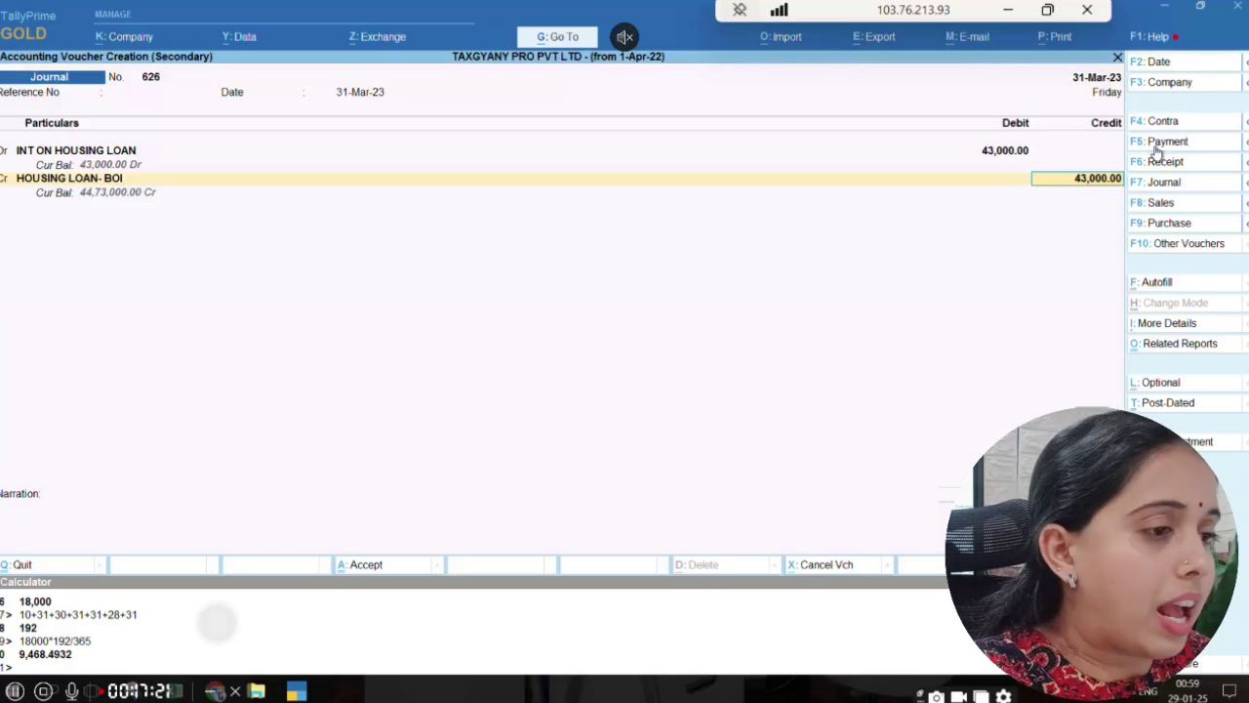
key(Return)
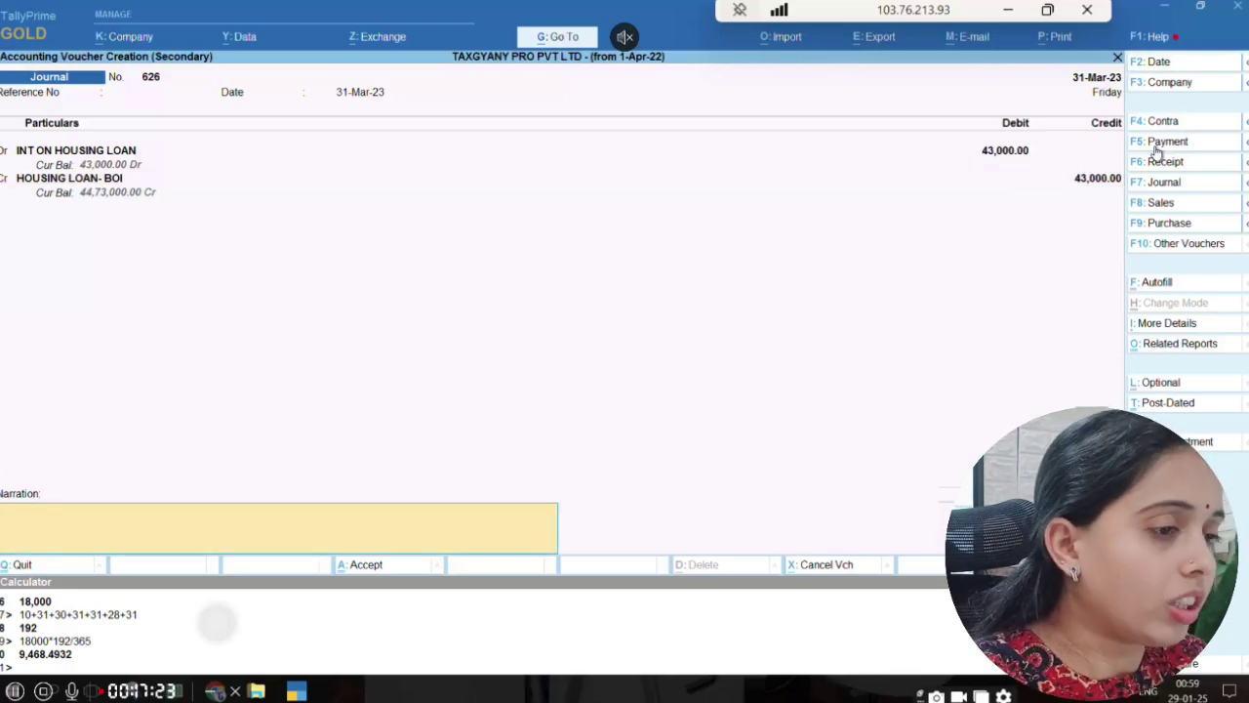
Add the narration INT ON HOUSING LOAN TRF TO DRAWING, save the journal, and return to the loan's monthly summary.
text(INT ON HO)
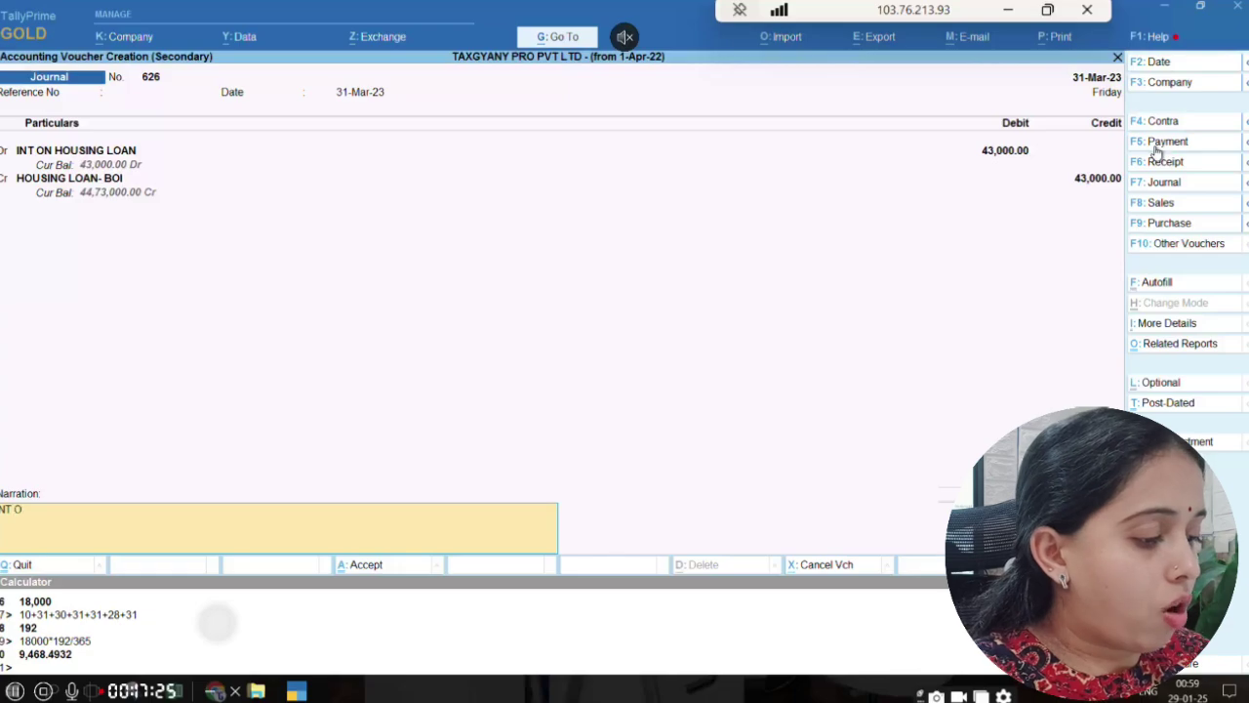
text(USING)
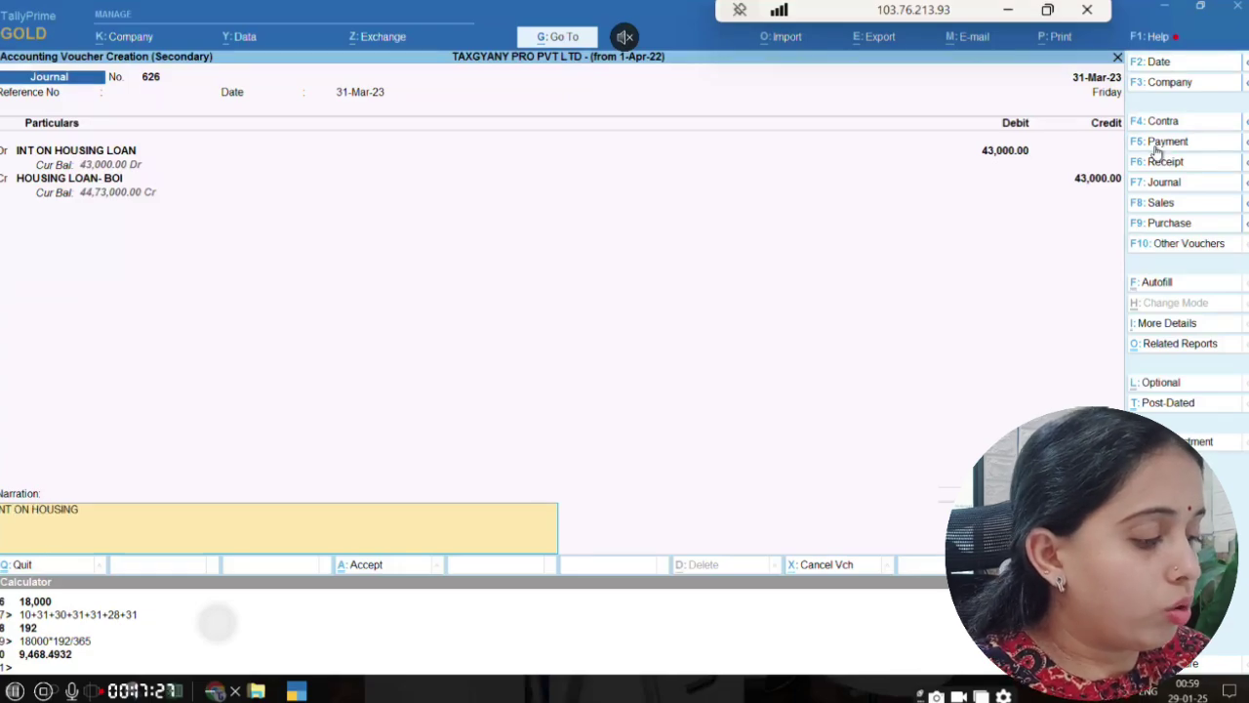
text( LOAN TR)
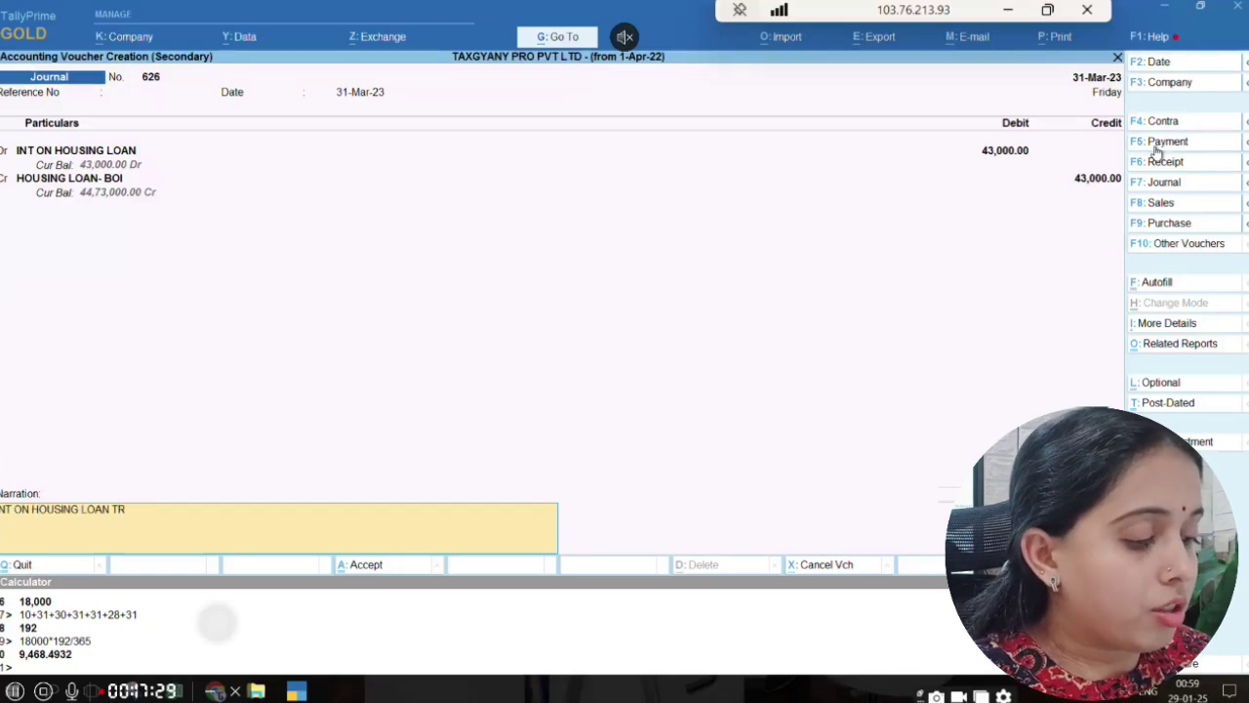
text(F TO DRAWING)
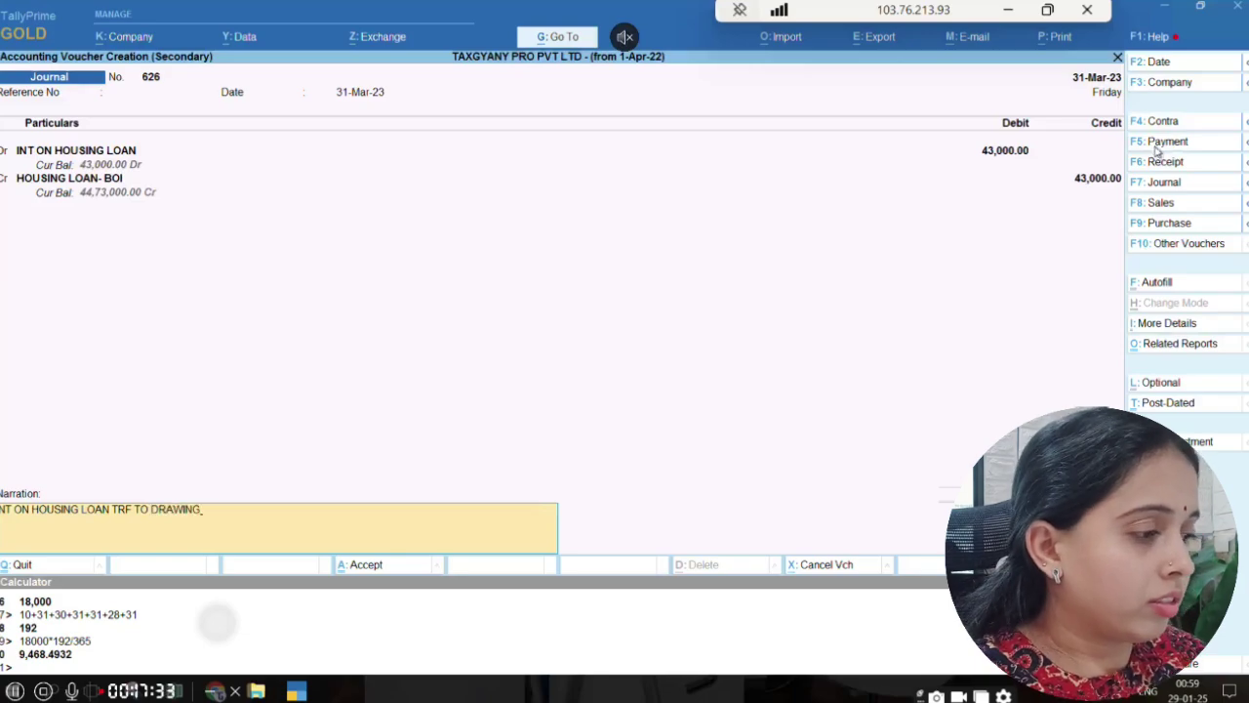
key(Return)
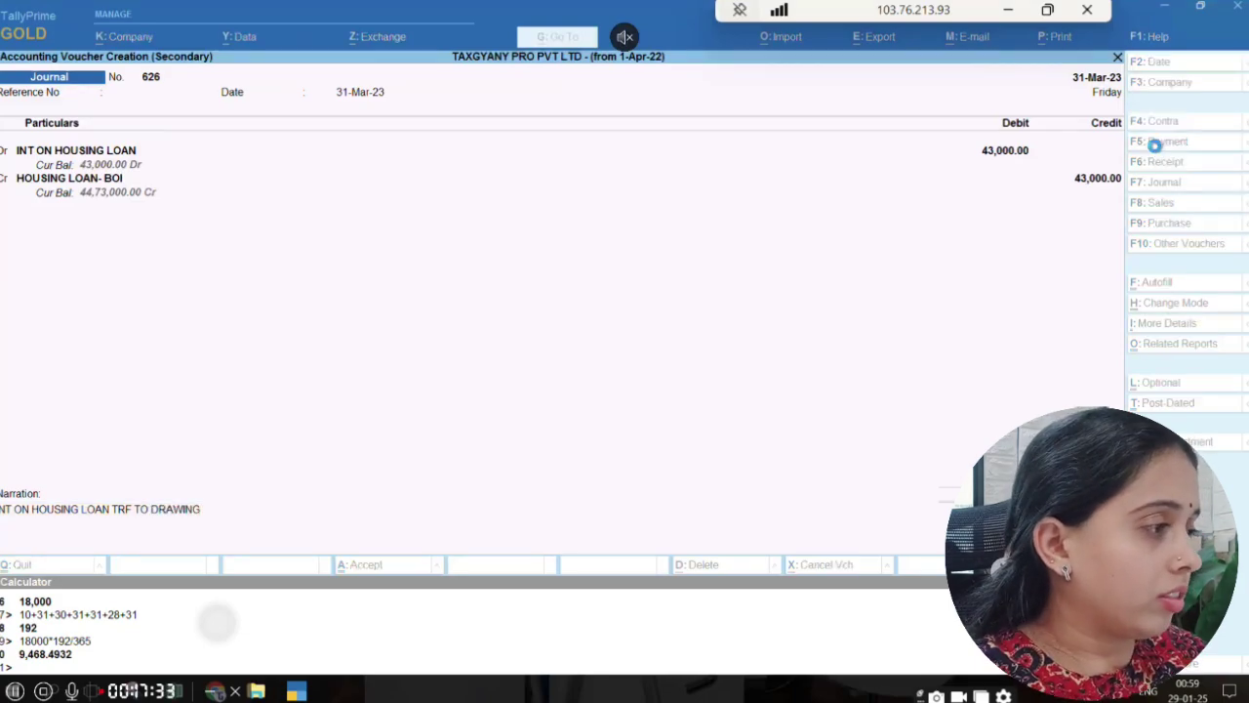
key(Escape)
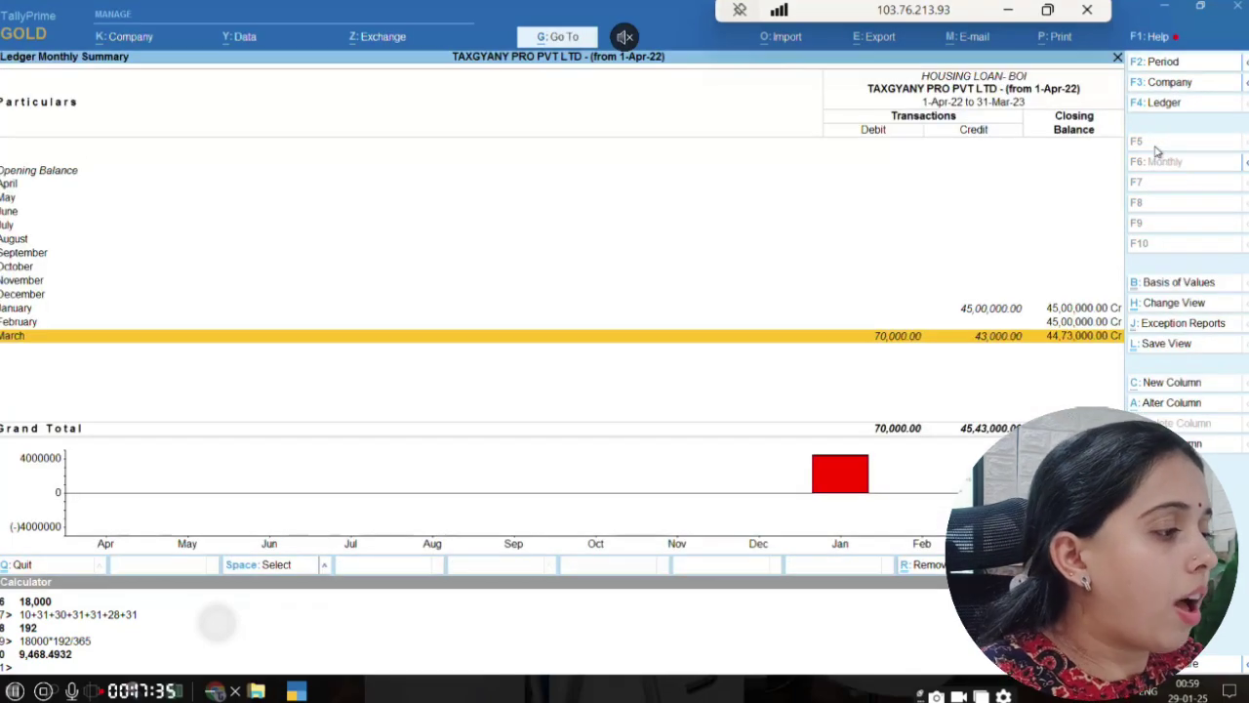